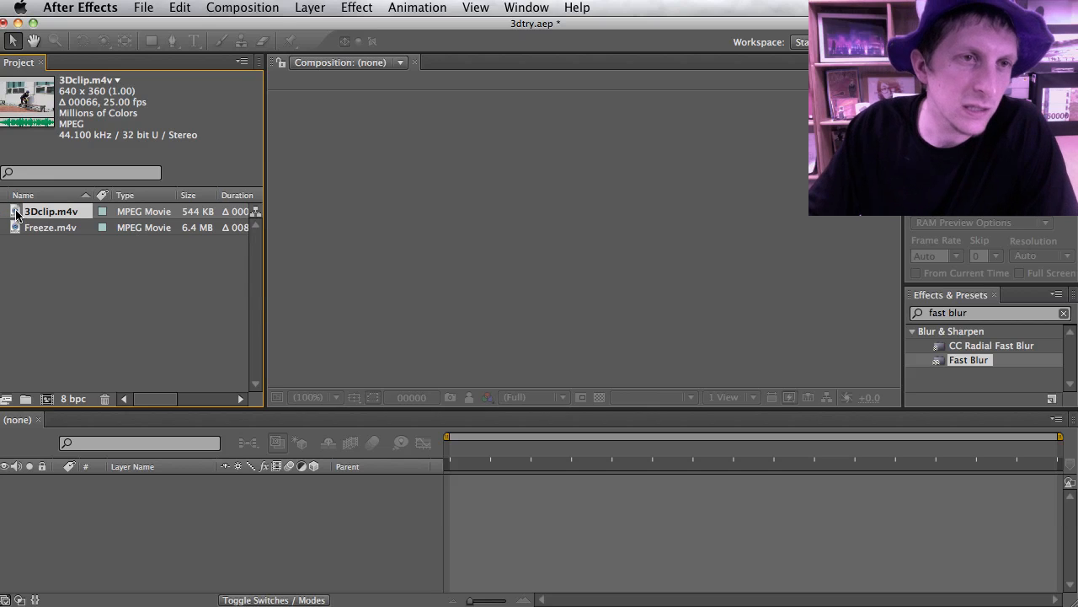
# Step: Create a composition from the 3Dclip.m4v footage and move the current time to frame 58
pyautogui.moveTo(15, 214); pyautogui.dragTo(48, 409)
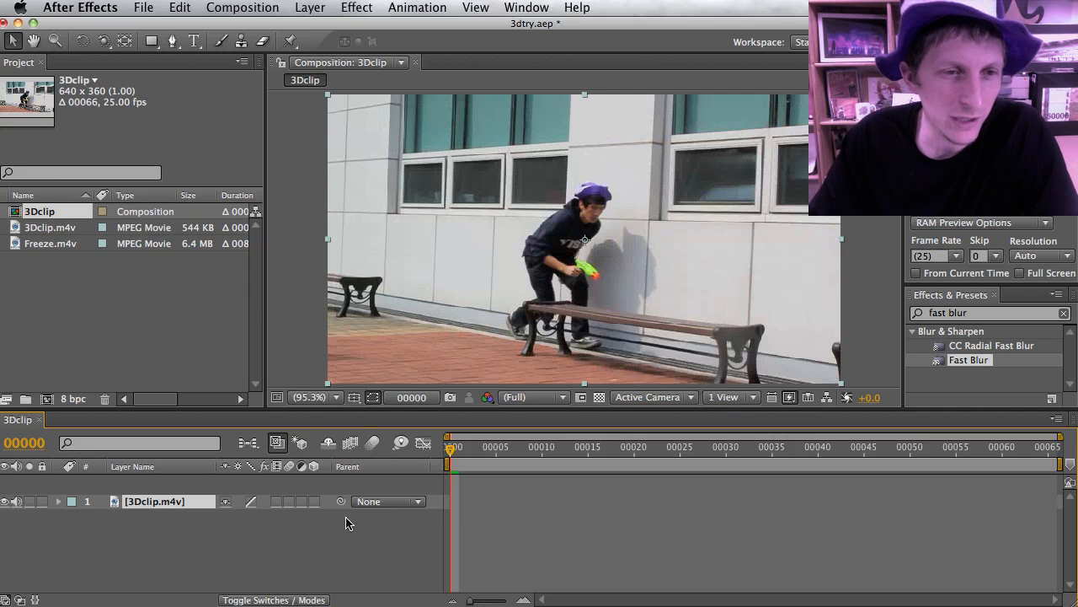
pyautogui.click(144, 504)
pyautogui.moveTo(462, 450); pyautogui.dragTo(985, 452)
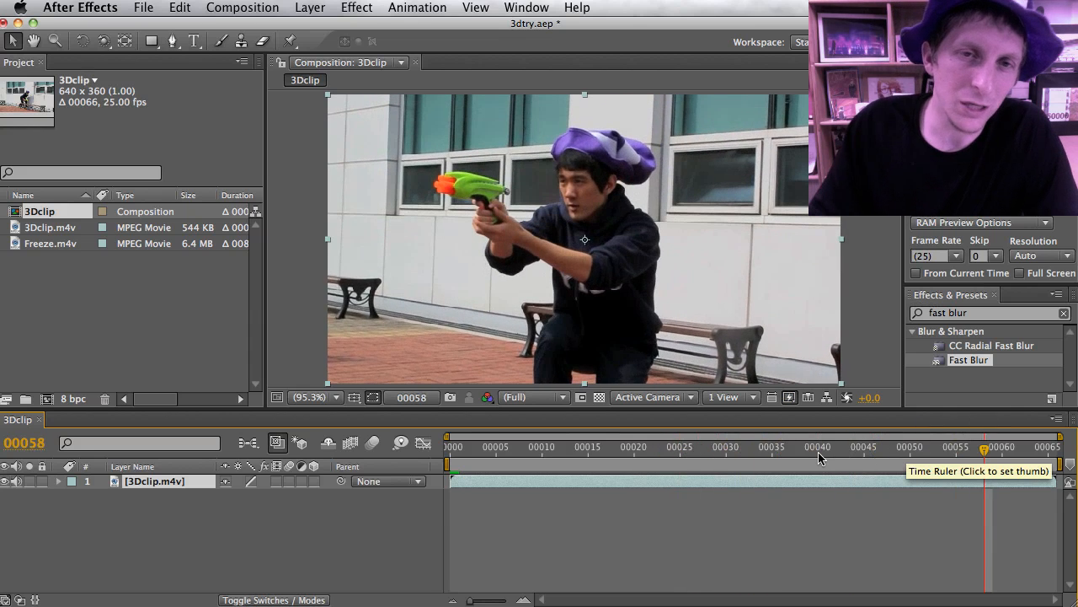
# Step: Apply Hue/Saturation with Colorize to the 3Dclip.m4v layer, setting hue to 32x +49°, saturation to 33 and lightness to 4
pyautogui.click(356, 7)
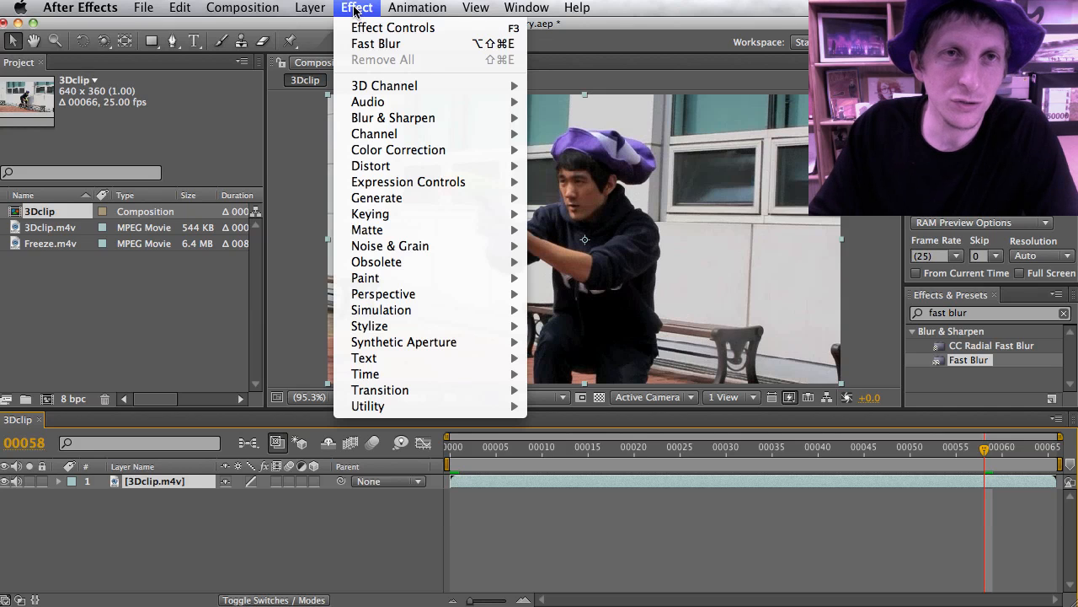
pyautogui.moveTo(389, 152)
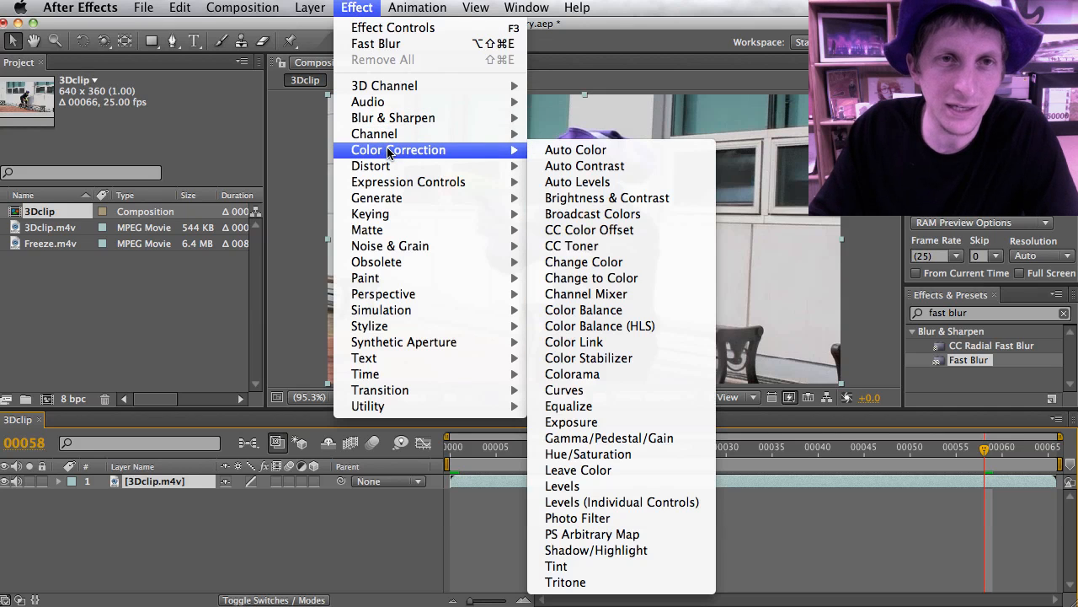
pyautogui.click(613, 456)
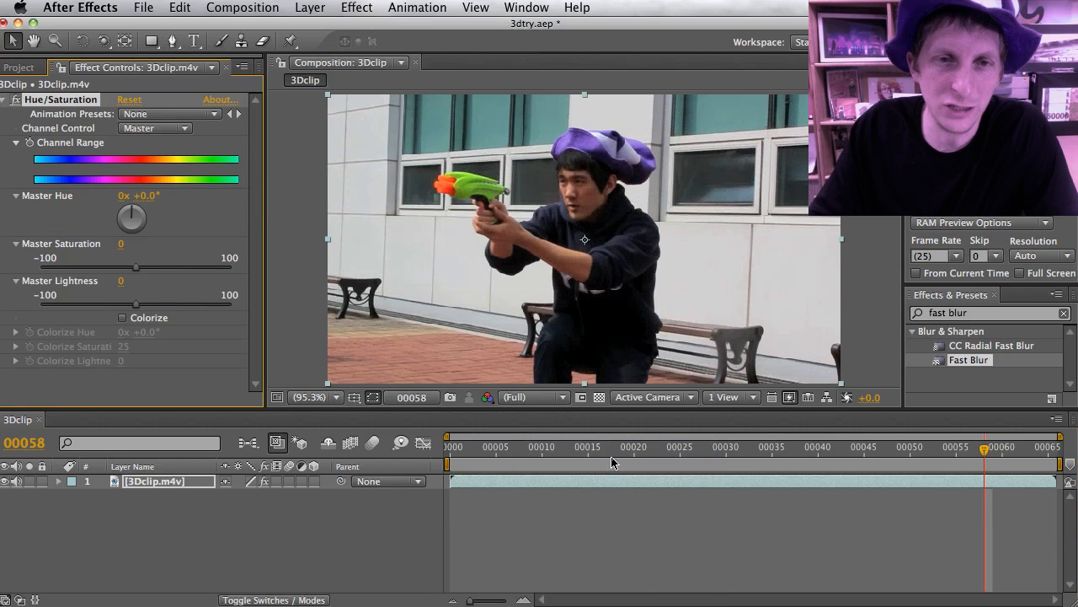
pyautogui.click(123, 318)
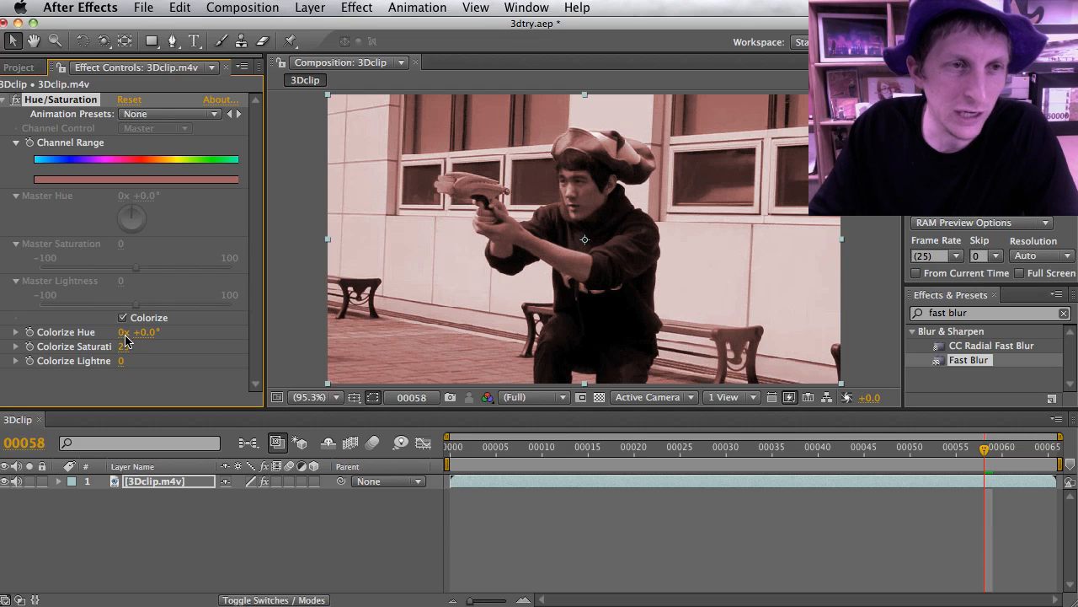
pyautogui.moveTo(126, 337); pyautogui.dragTo(153, 332)
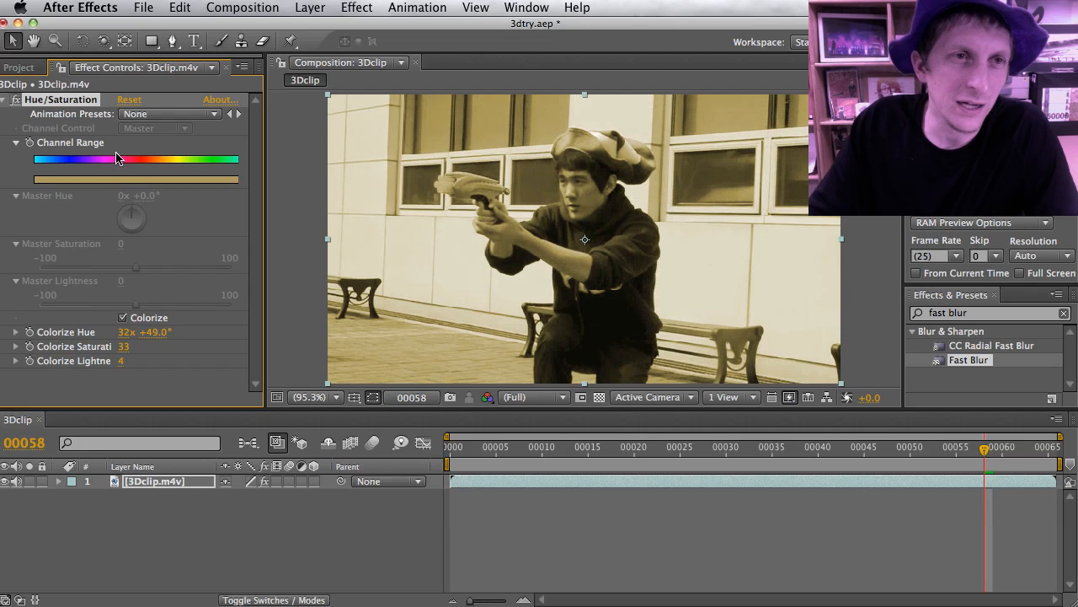
# Step: Add Freeze.m4v beneath the 3Dclip.m4v layer, and hide the upper layer briefly to view the new footage
pyautogui.click(20, 67)
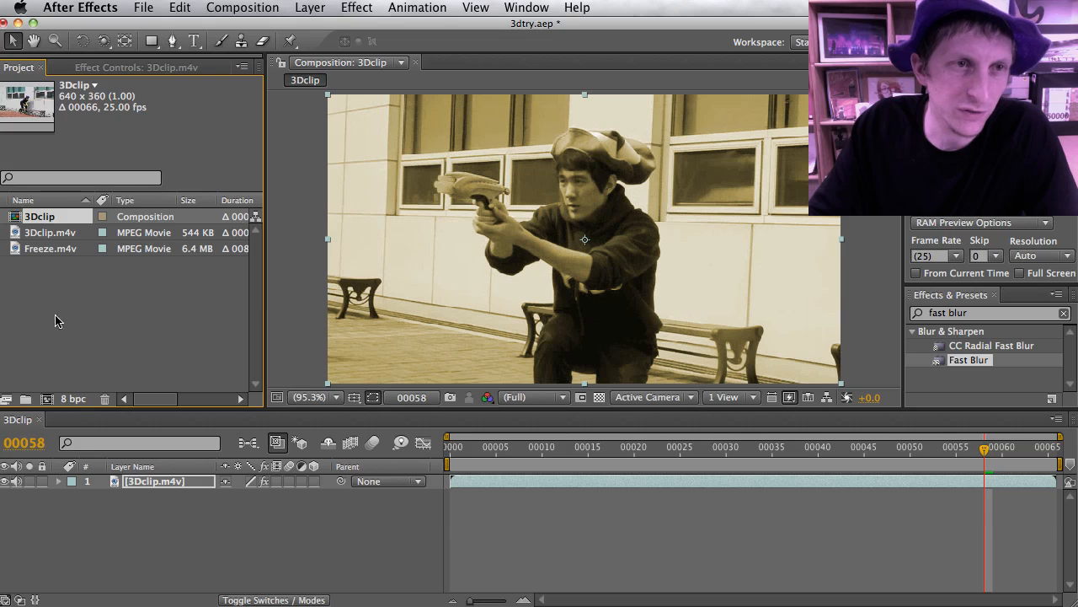
pyautogui.moveTo(40, 256); pyautogui.dragTo(68, 512)
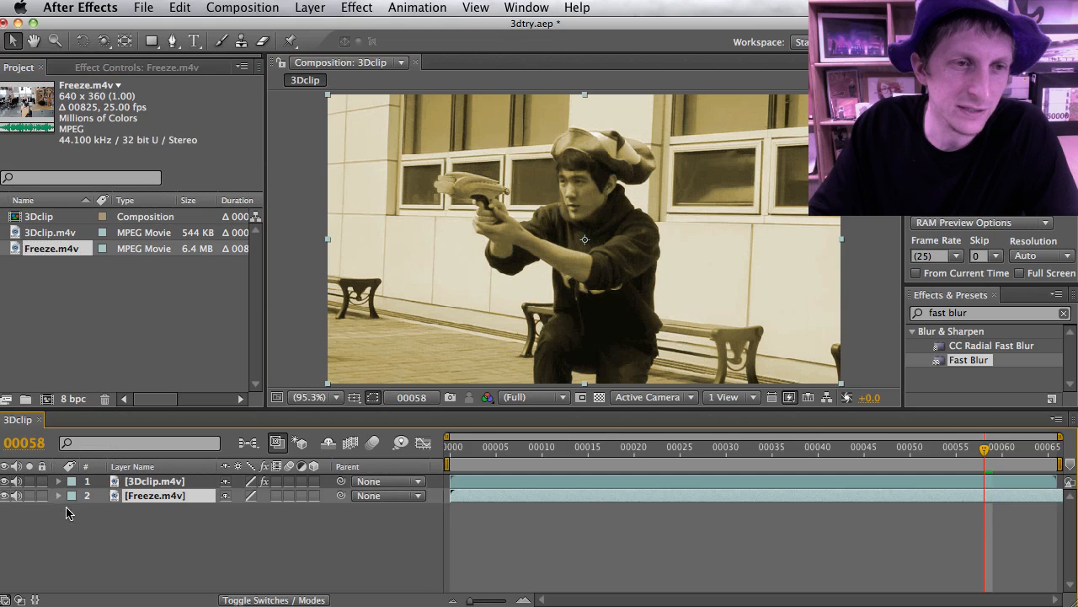
pyautogui.click(6, 482)
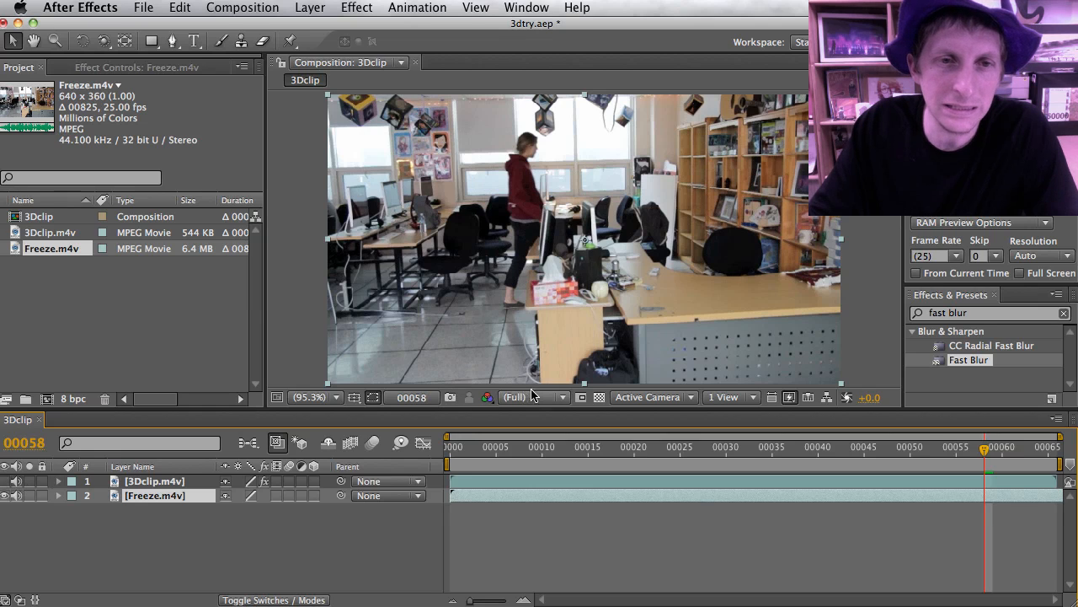
pyautogui.click(6, 482)
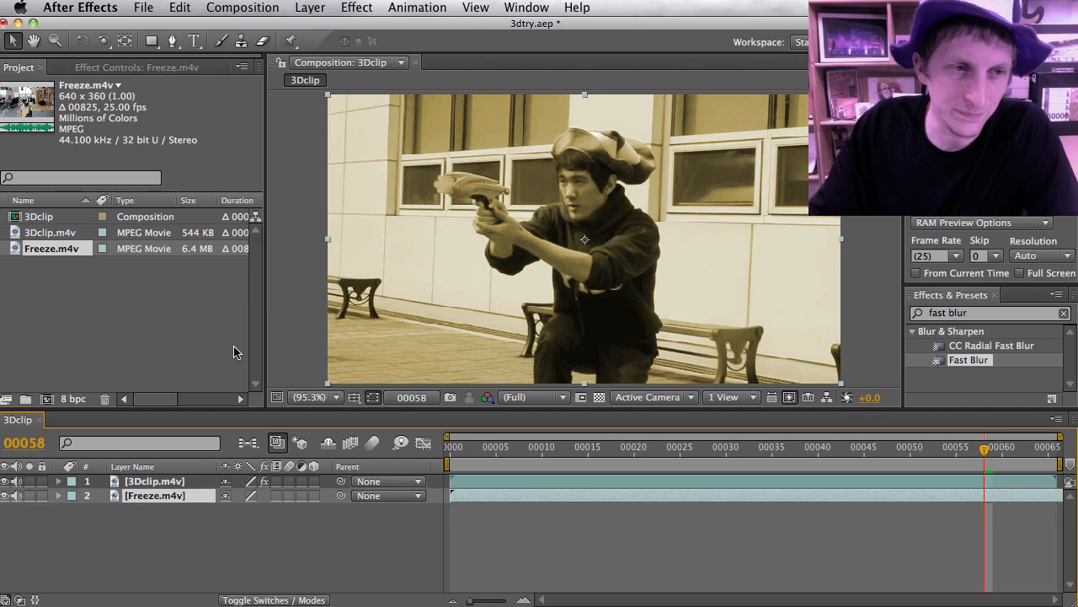
# Step: Create a new adjustment layer on top of the stack and rename it curves
pyautogui.click(311, 9)
pyautogui.moveTo(326, 31)
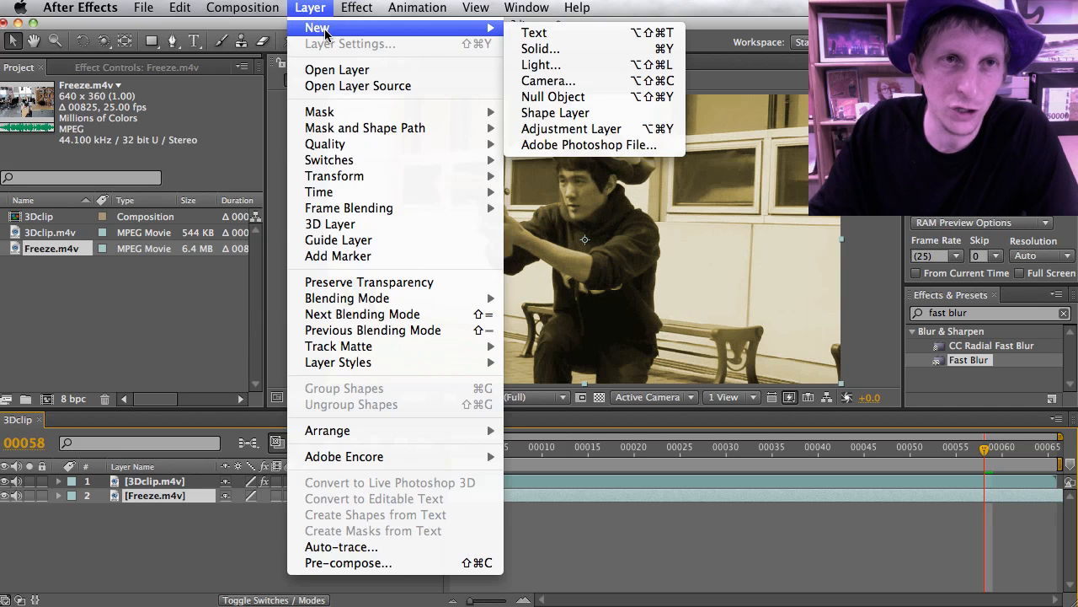
pyautogui.click(581, 131)
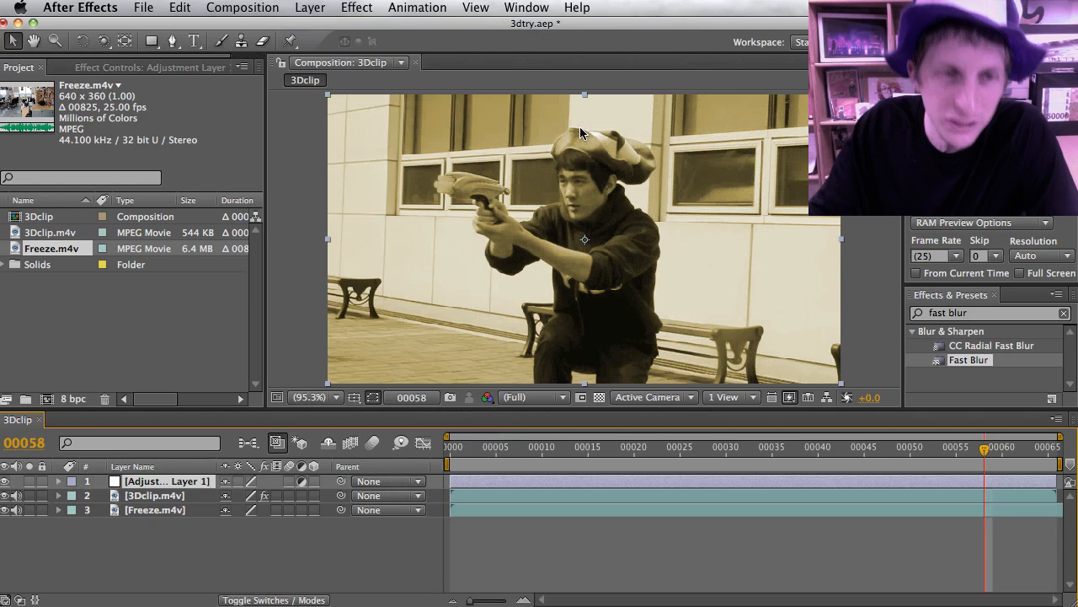
pyautogui.rightClick(158, 486)
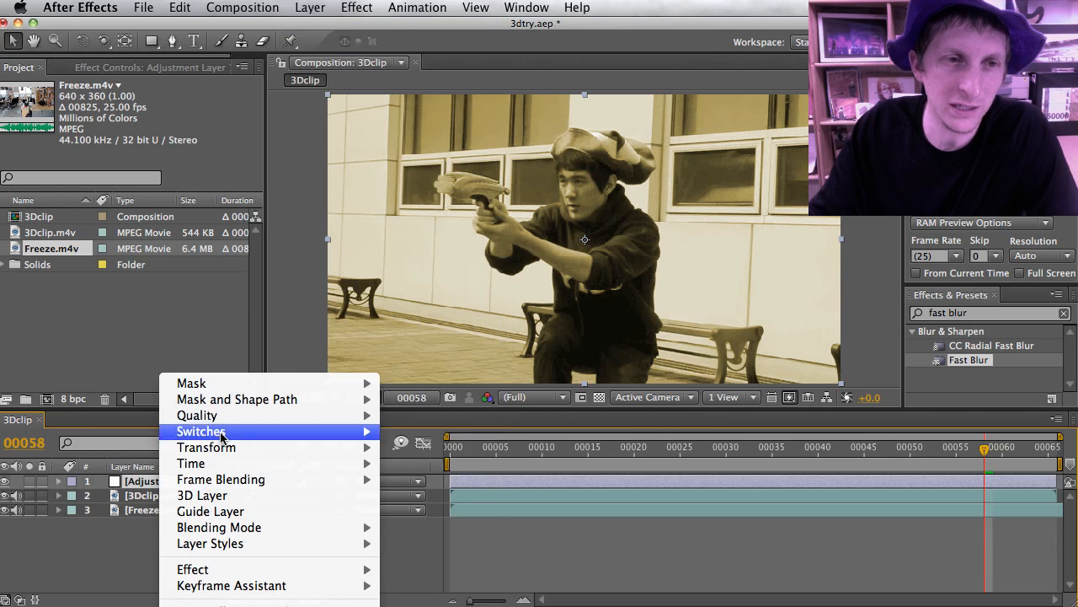
pyautogui.moveTo(269, 568)
pyautogui.click(244, 606)
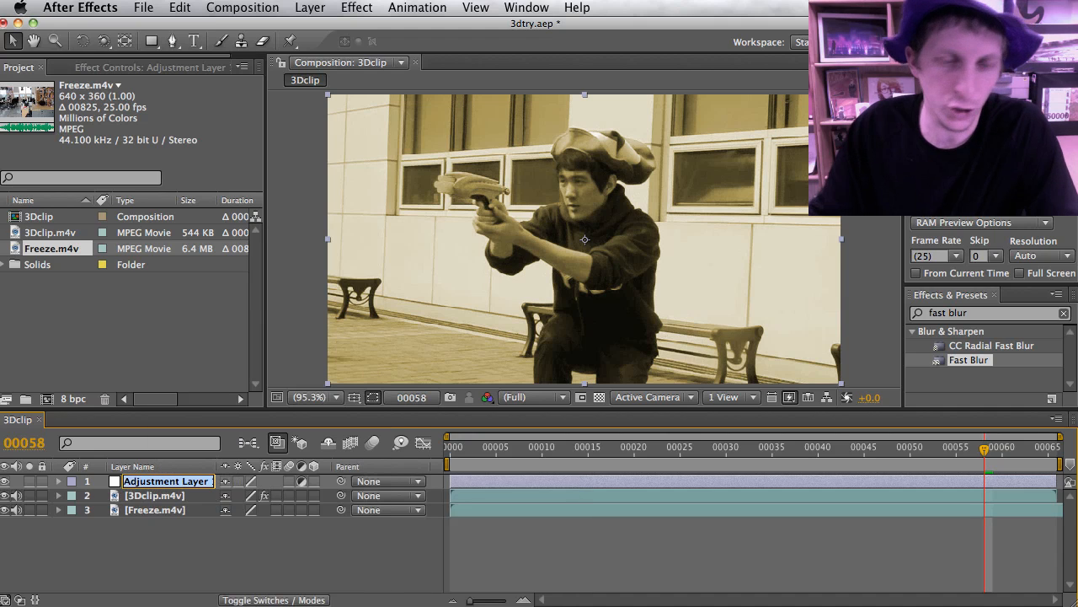
pyautogui.write('curves')
pyautogui.press('Return')
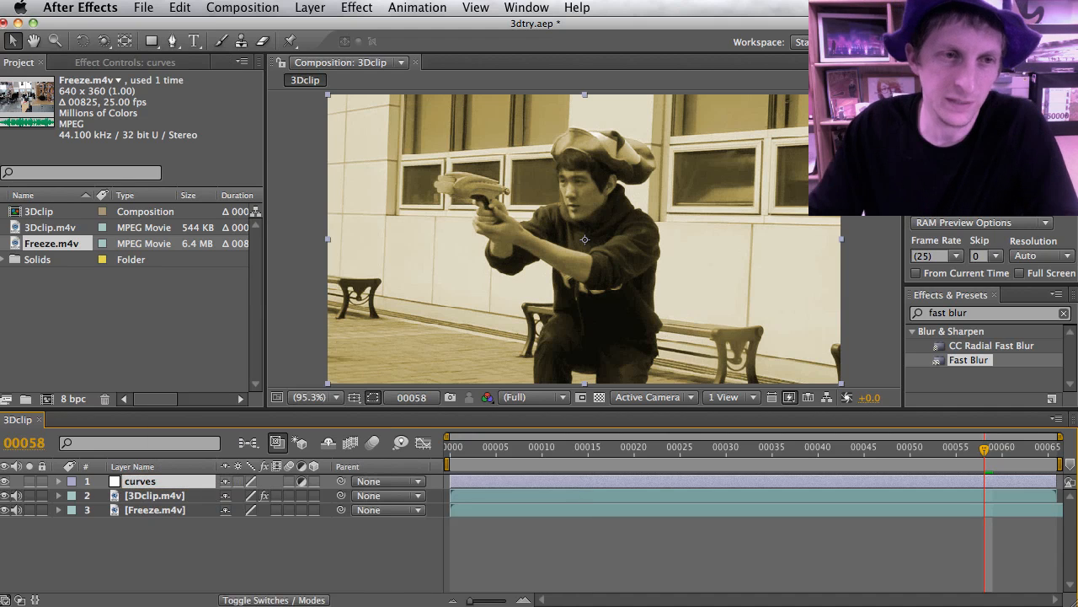
# Step: Apply the Curves effect to the curves layer and reshape the RGB curve, raising the dark tones and adding midtone and highlight points
pyautogui.click(311, 7)
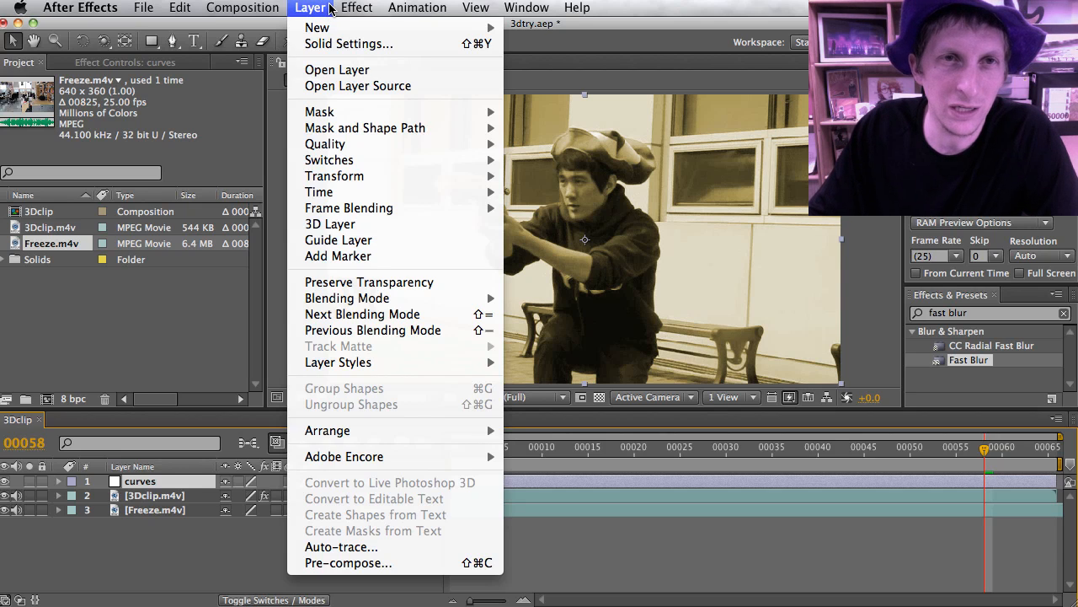
pyautogui.moveTo(356, 8)
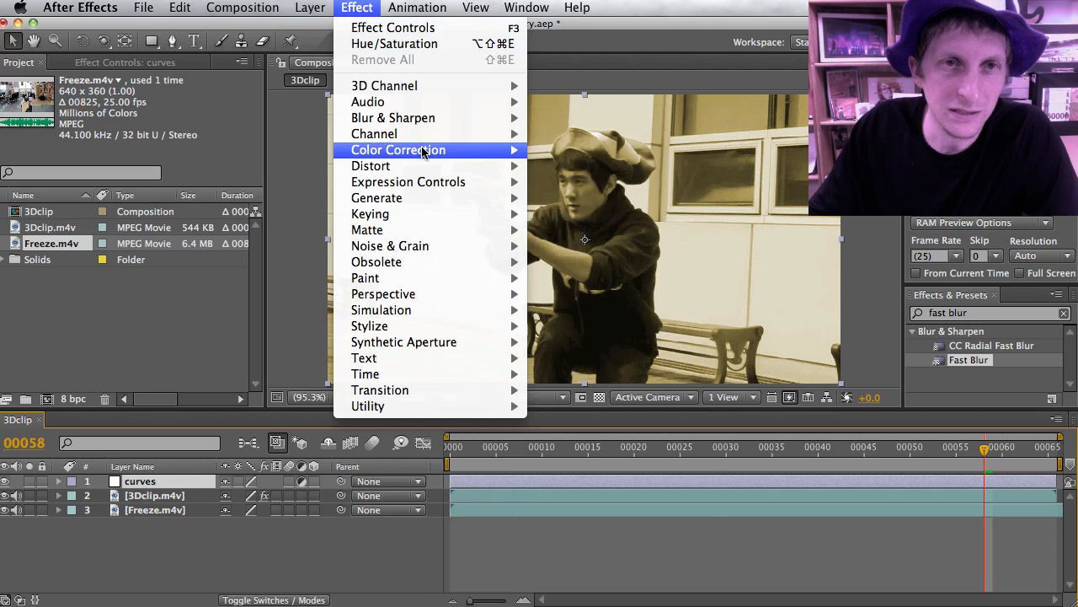
pyautogui.moveTo(424, 151)
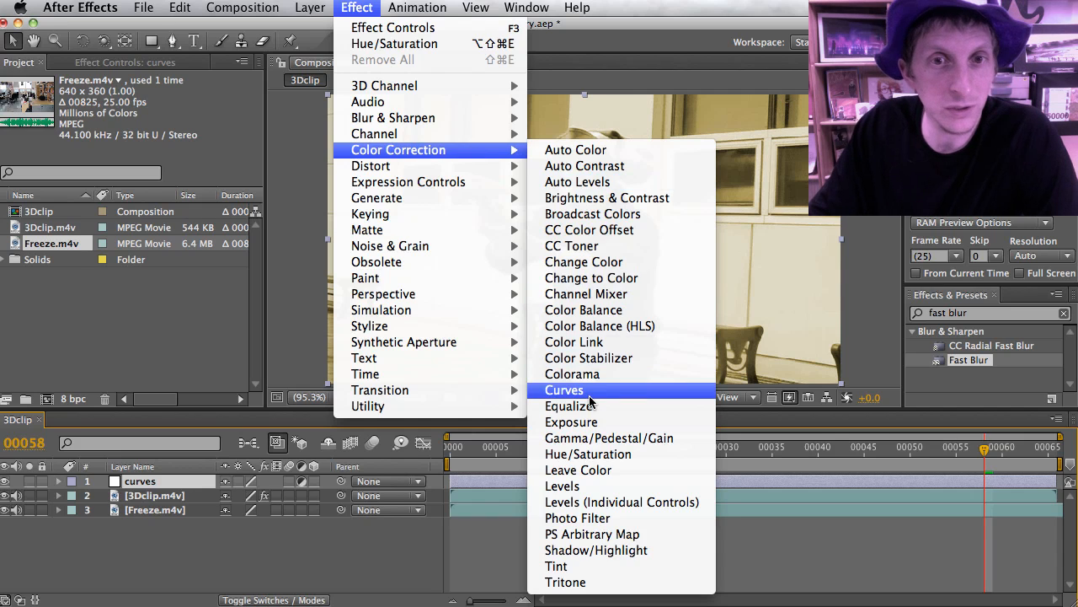
pyautogui.click(589, 401)
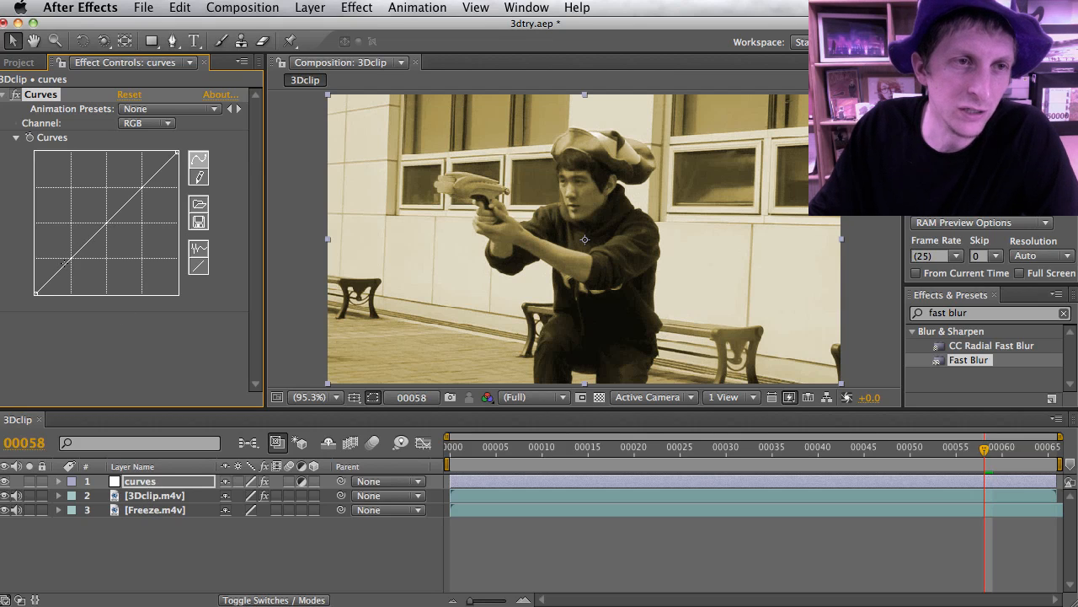
pyautogui.moveTo(64, 264); pyautogui.dragTo(63, 256)
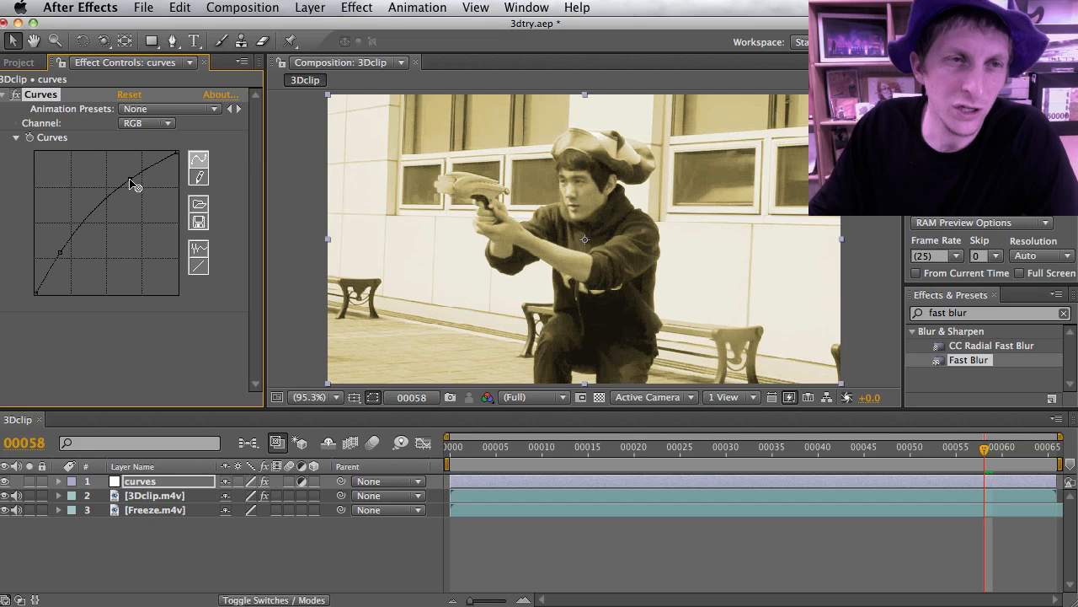
pyautogui.moveTo(131, 184)
pyautogui.mouseDown()
pyautogui.moveTo(130, 170)
pyautogui.moveTo(155, 203)
pyautogui.moveTo(145, 184)
pyautogui.mouseUp()
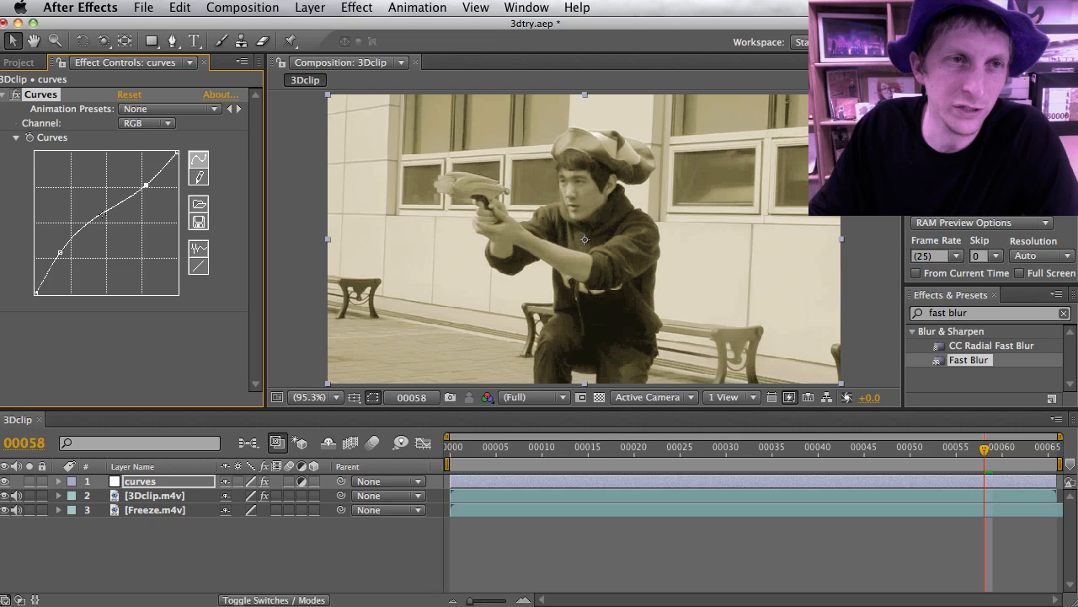
pyautogui.moveTo(101, 214); pyautogui.dragTo(82, 230)
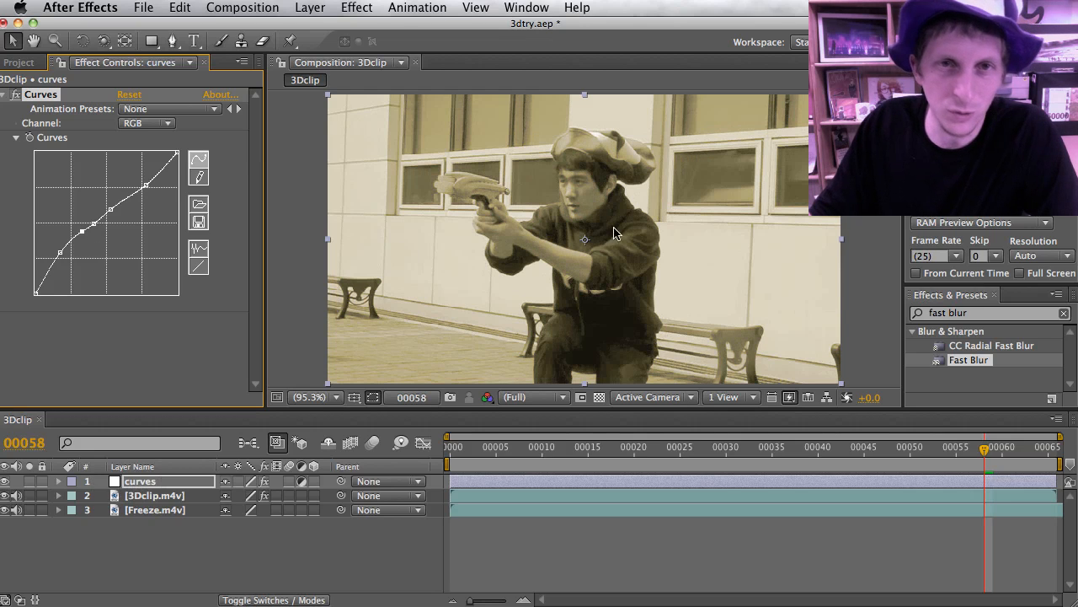
# Step: Compare Freeze.m4v with and without the curves adjustment while 3Dclip.m4v is hidden, and show all layers again
pyautogui.click(7, 495)
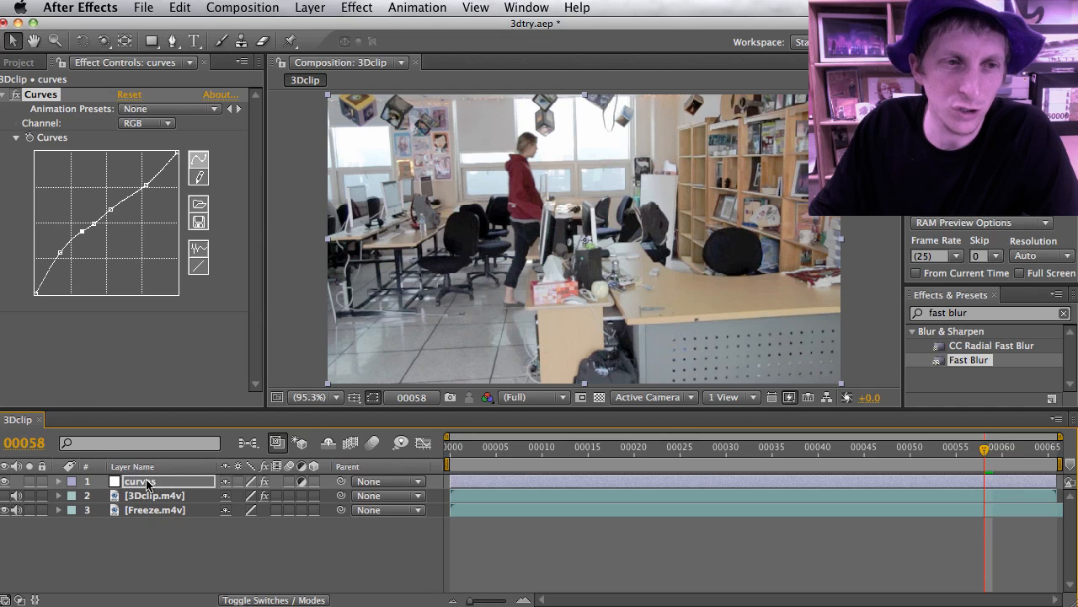
pyautogui.click(5, 481)
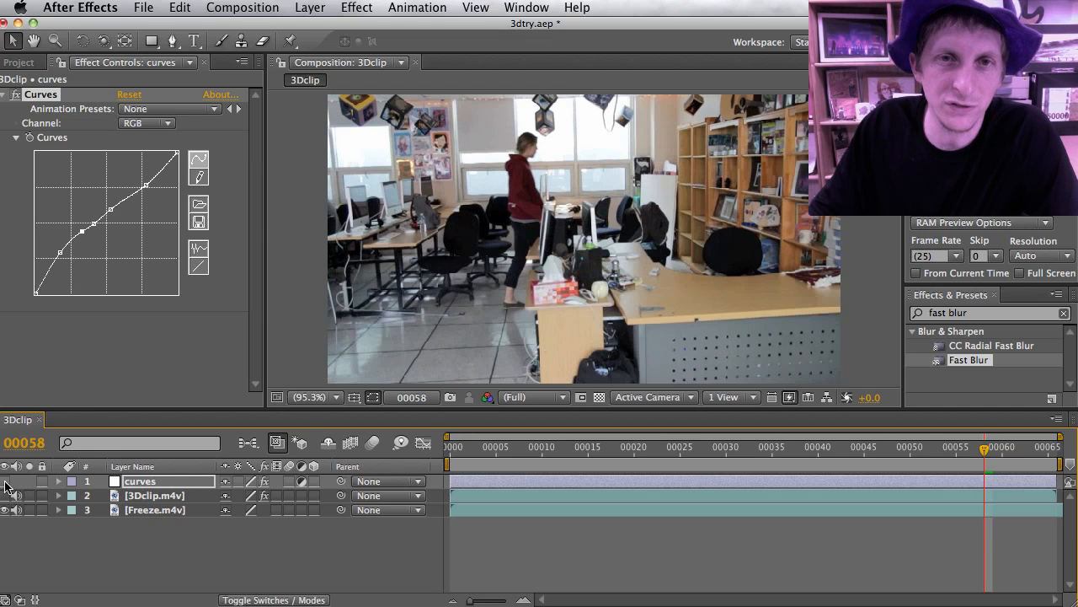
pyautogui.click(5, 482)
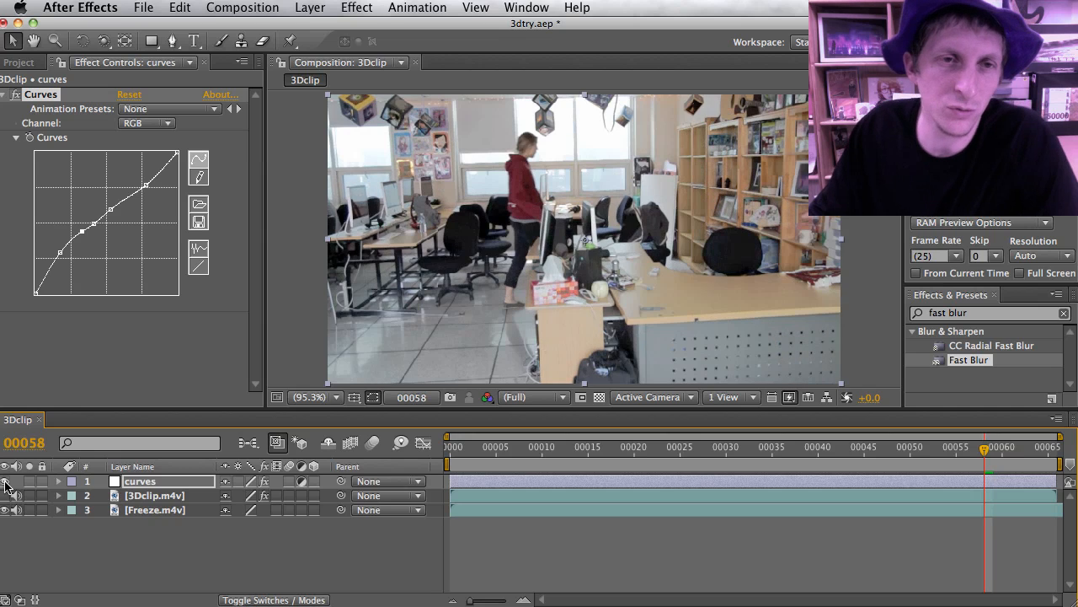
pyautogui.click(5, 482)
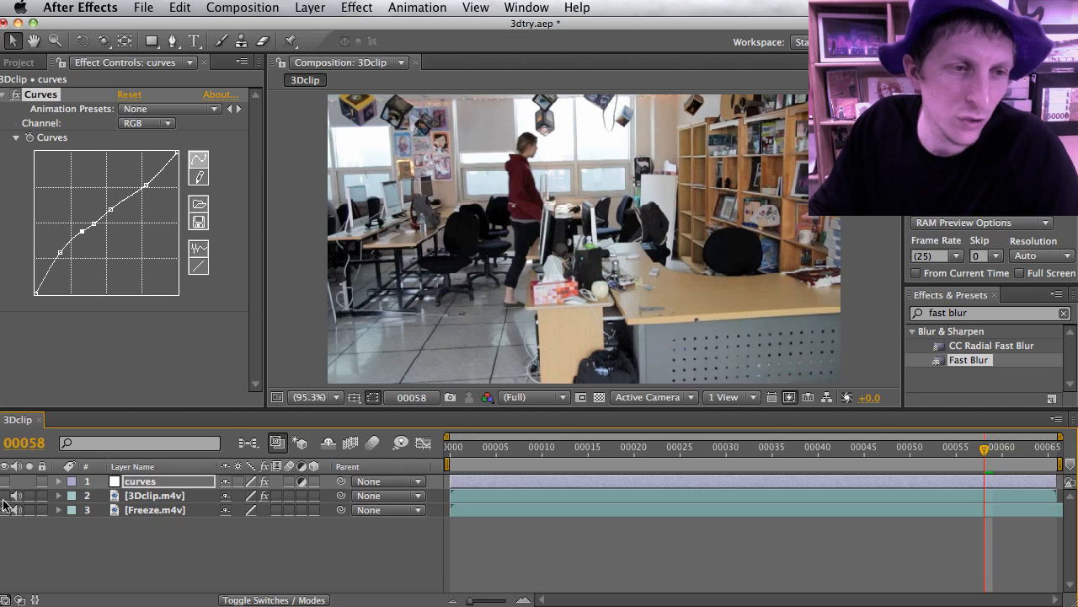
pyautogui.click(5, 496)
pyautogui.click(5, 482)
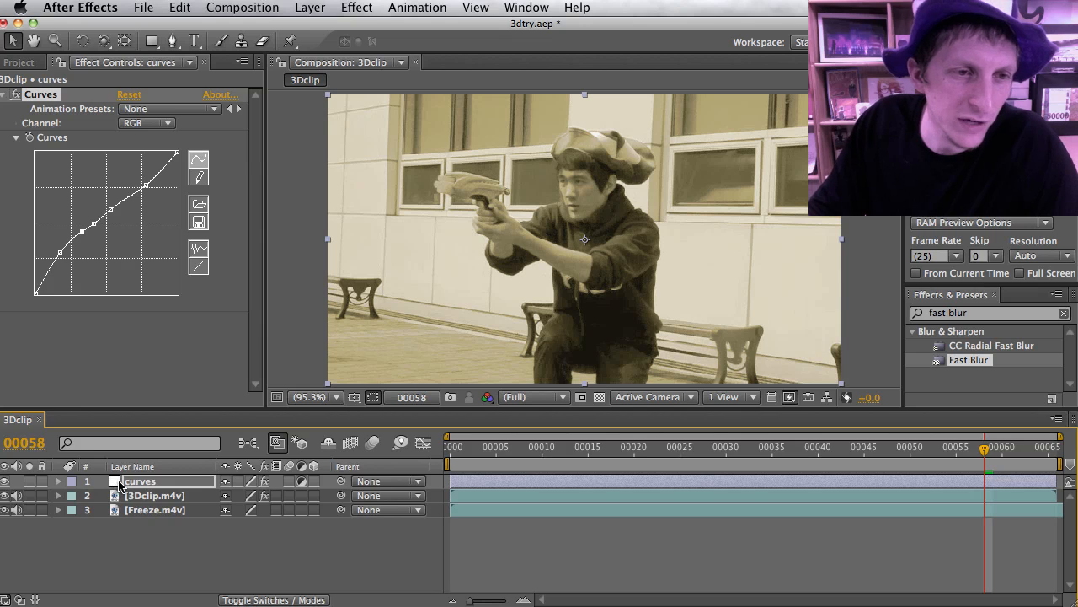
# Step: Move the curves adjustment layer between the 3Dclip.m4v and Freeze.m4v layers
pyautogui.click(120, 482)
pyautogui.moveTo(118, 482); pyautogui.dragTo(118, 502)
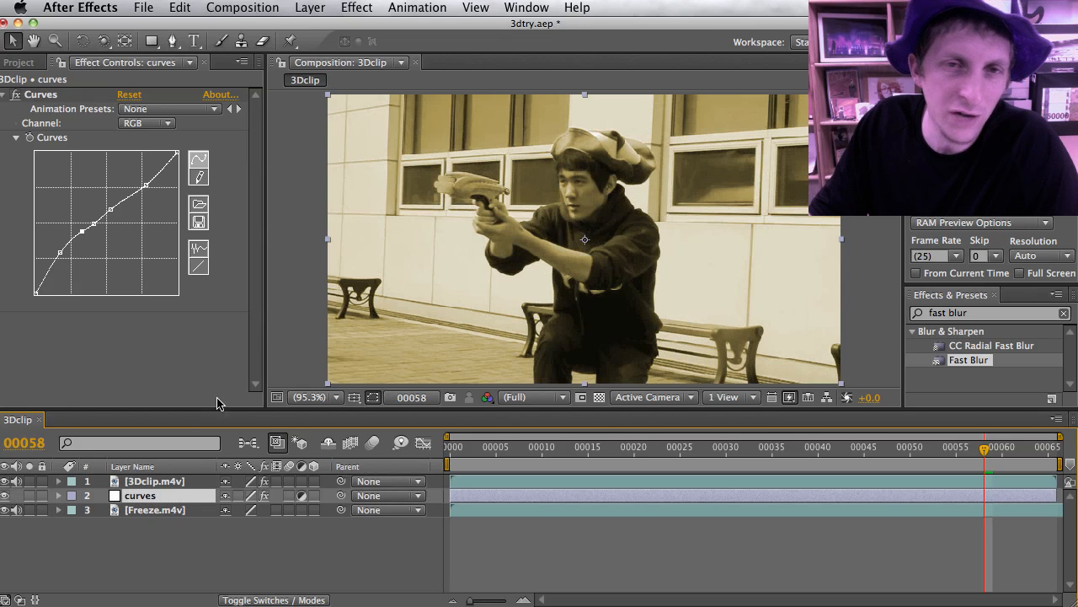
# Step: Delete the Freeze.m4v layer from the composition
pyautogui.click(131, 513)
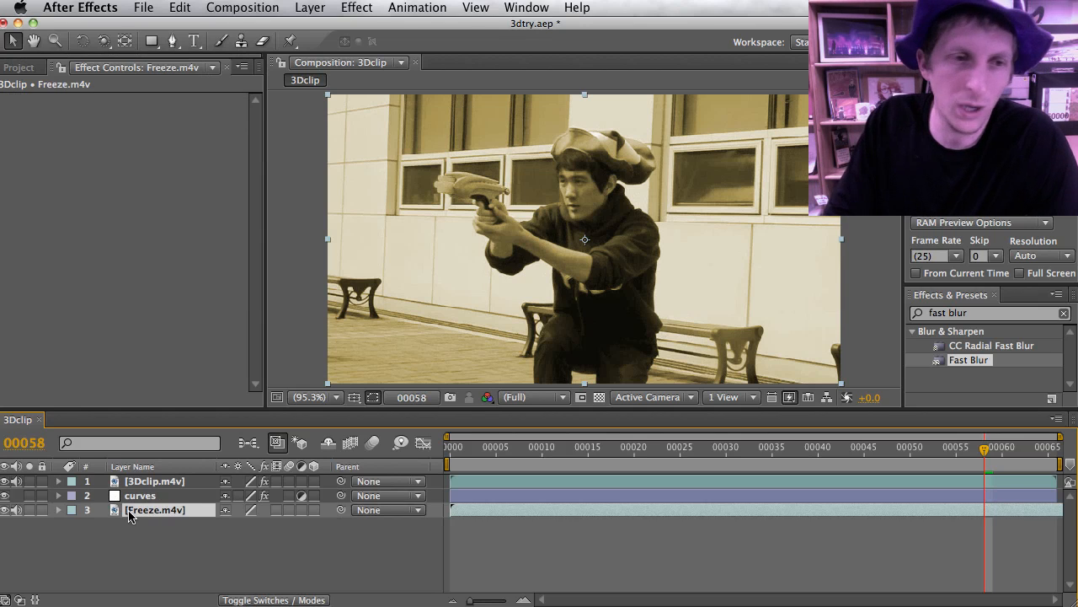
pyautogui.press('Delete')
pyautogui.click(138, 499)
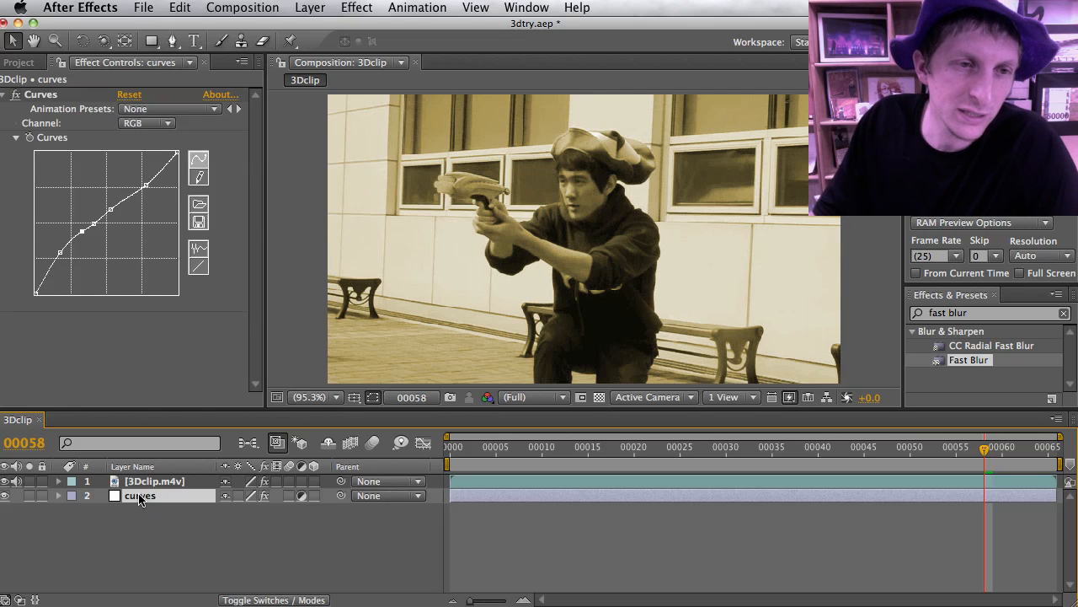
pyautogui.click(154, 513)
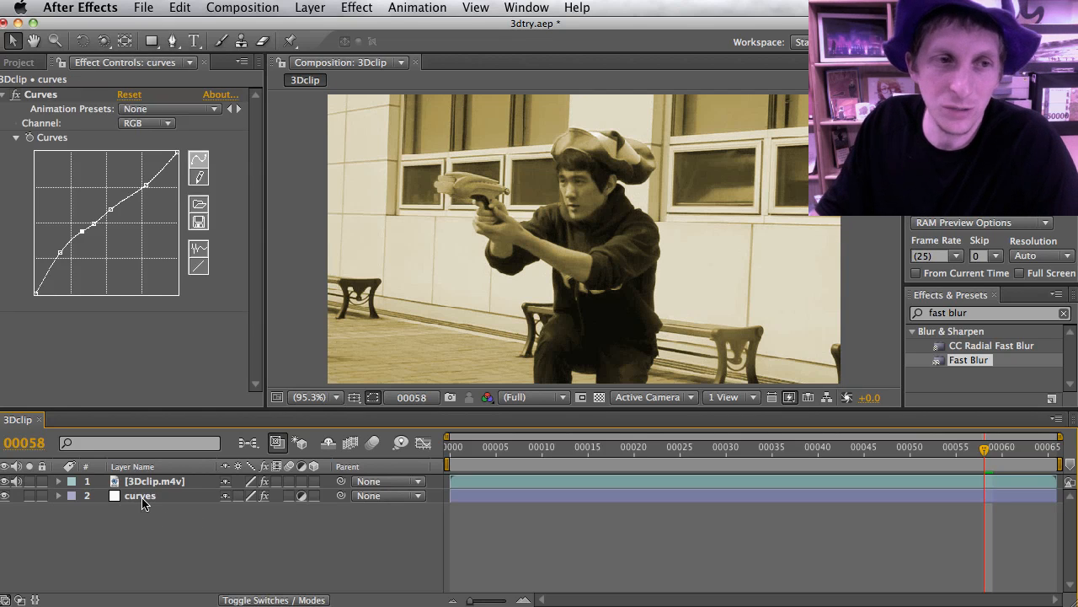
# Step: Move the curves layer back above 3Dclip.m4v and display the clip's own effect settings
pyautogui.click(143, 503)
pyautogui.moveTo(145, 487); pyautogui.dragTo(154, 517)
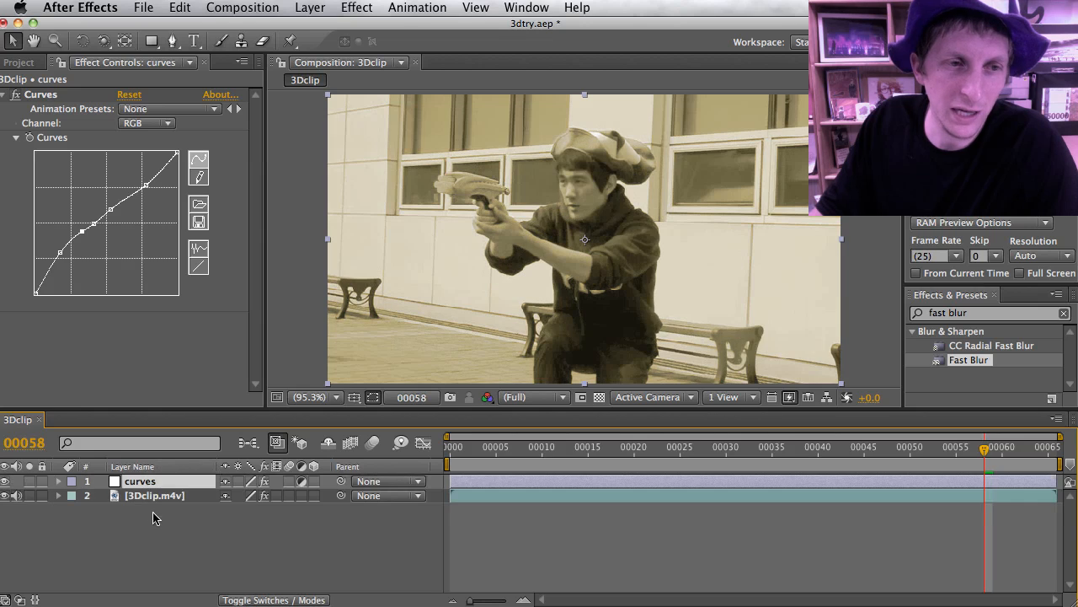
pyautogui.click(178, 547)
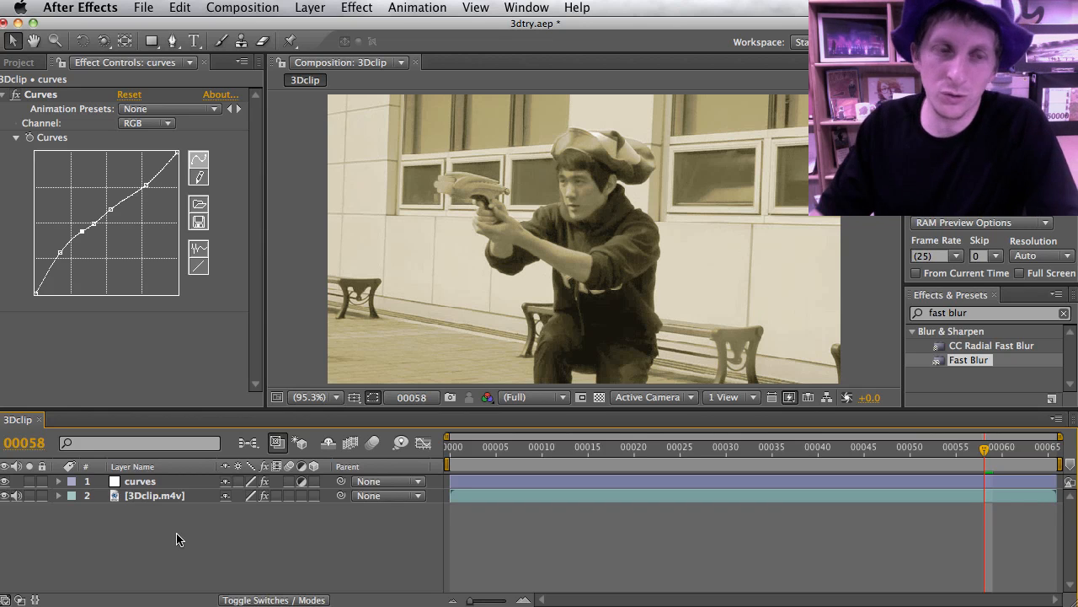
pyautogui.click(162, 497)
pyautogui.click(185, 536)
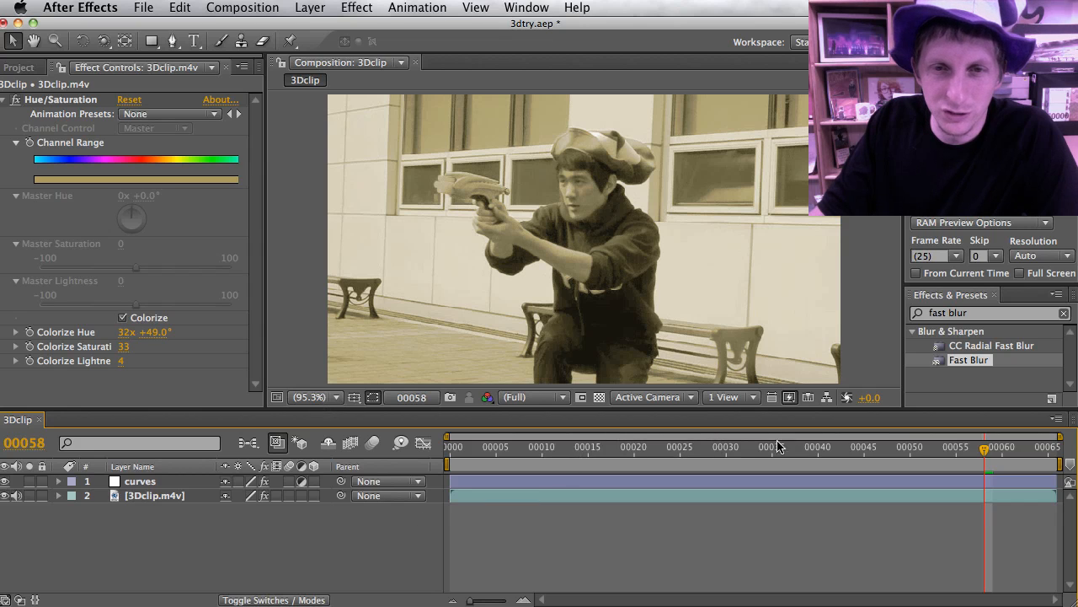
# Step: Go to frame 63 and begin adding a new light layer to the 3Dclip composition
pyautogui.moveTo(981, 452); pyautogui.dragTo(1029, 455)
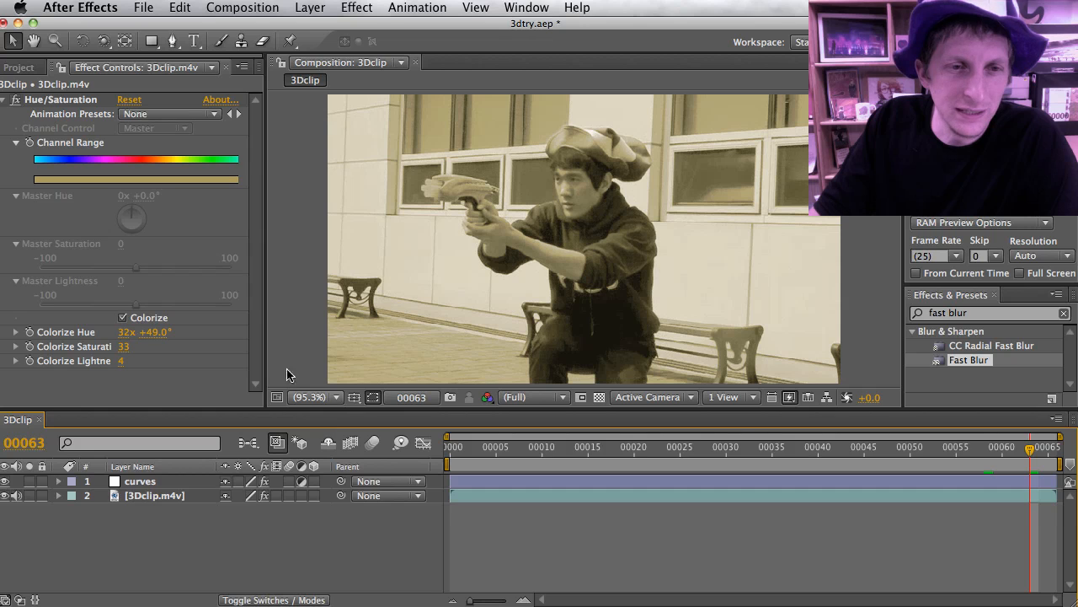
pyautogui.click(396, 7)
pyautogui.moveTo(360, 5)
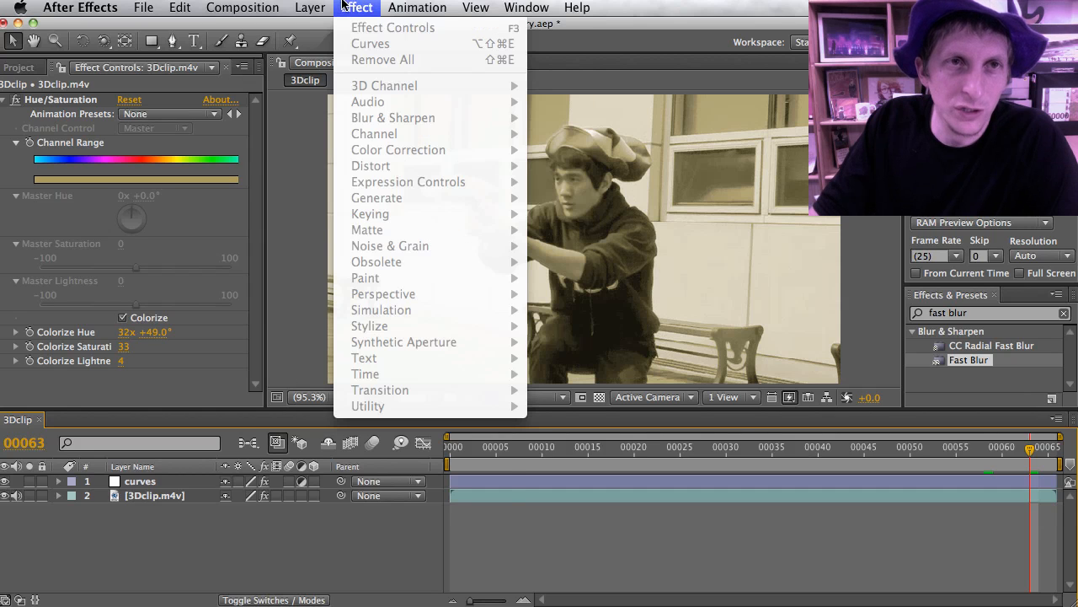
pyautogui.moveTo(312, 7)
pyautogui.moveTo(320, 28)
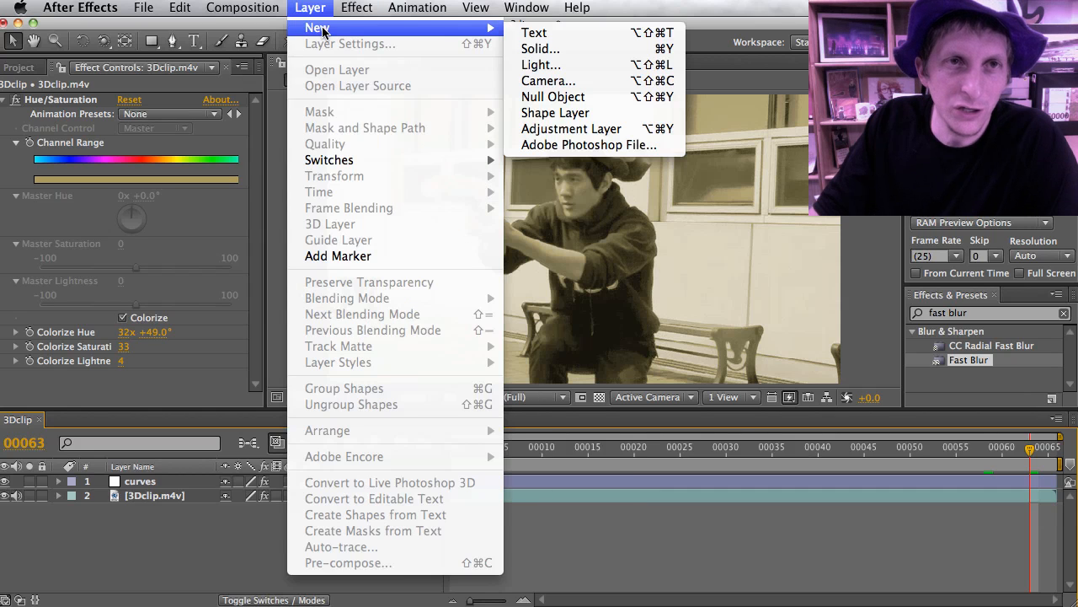
pyautogui.click(543, 64)
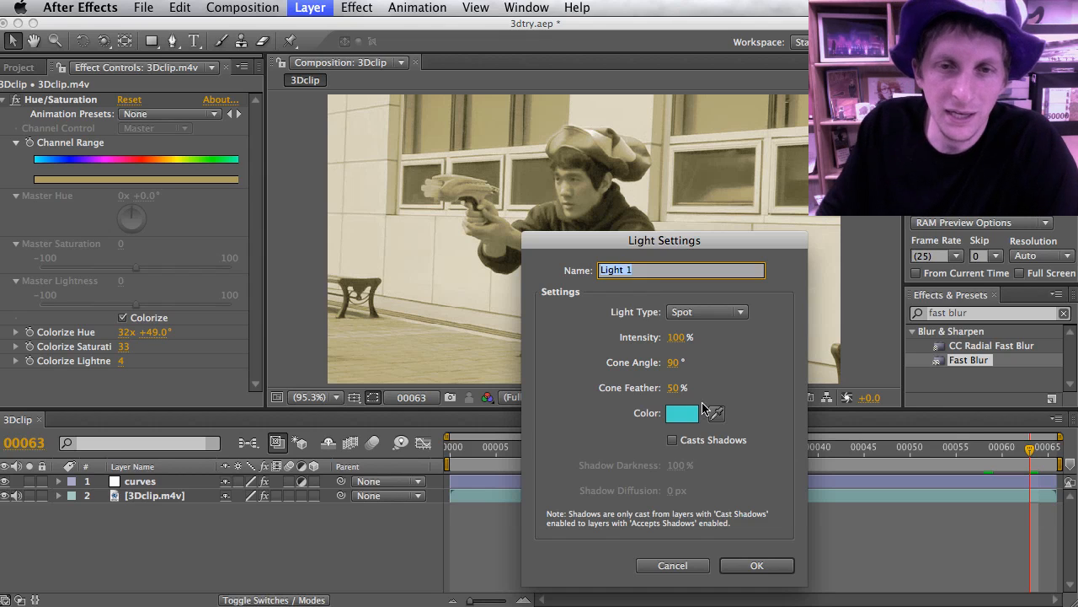
# Step: Try several hues for the new light's color and settle on a muted blue, hex 3886A7
pyautogui.click(690, 414)
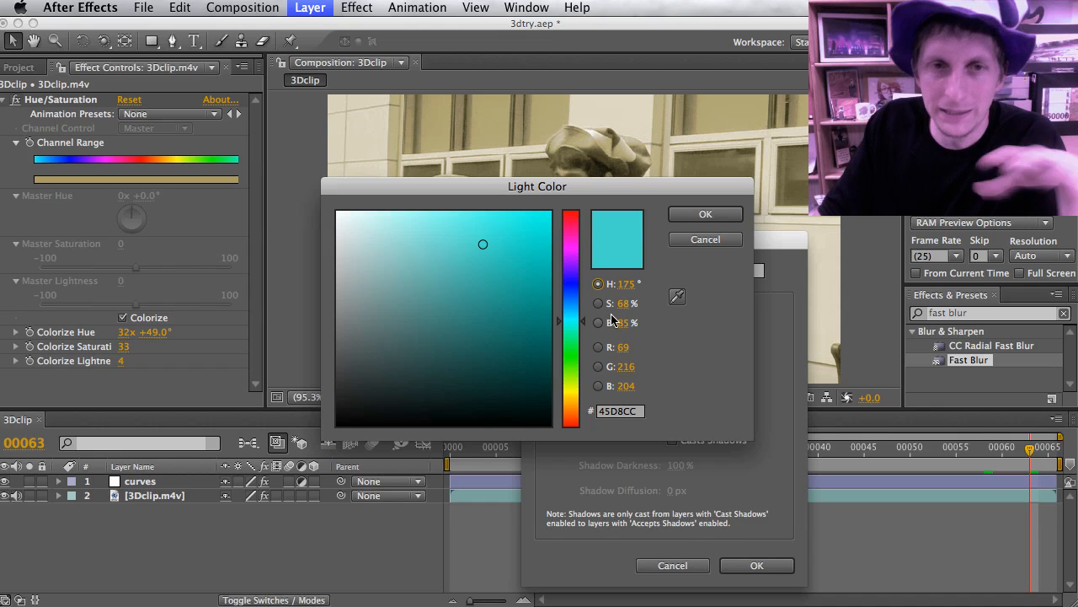
pyautogui.moveTo(570, 351); pyautogui.dragTo(576, 315)
pyautogui.moveTo(478, 245); pyautogui.dragTo(473, 275)
pyautogui.click(572, 355)
pyautogui.moveTo(572, 355); pyautogui.dragTo(572, 351)
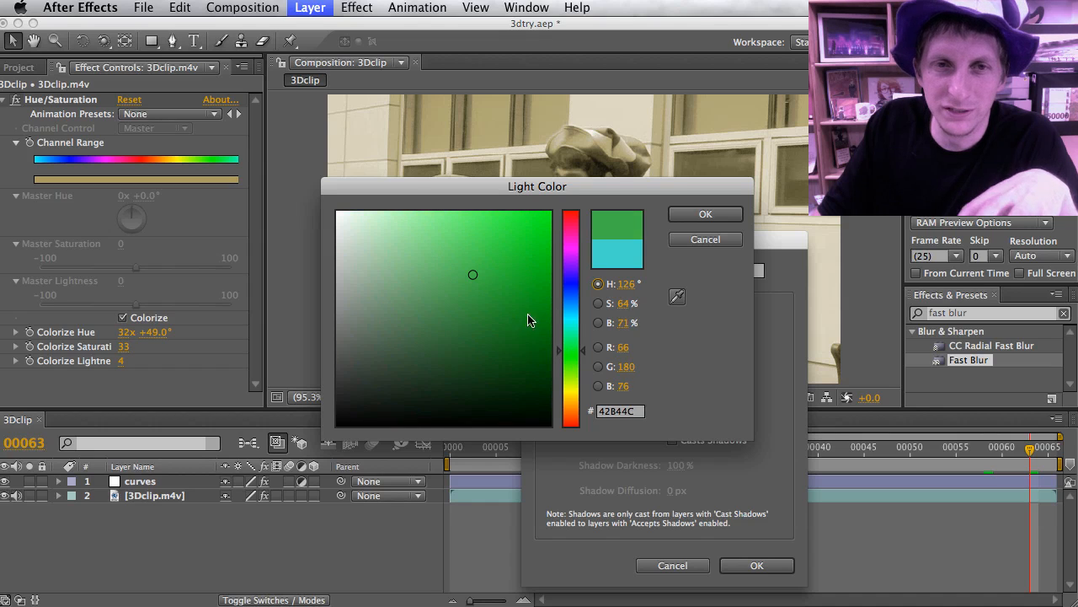
pyautogui.moveTo(493, 293); pyautogui.dragTo(464, 254)
pyautogui.click(570, 303)
pyautogui.click(572, 377)
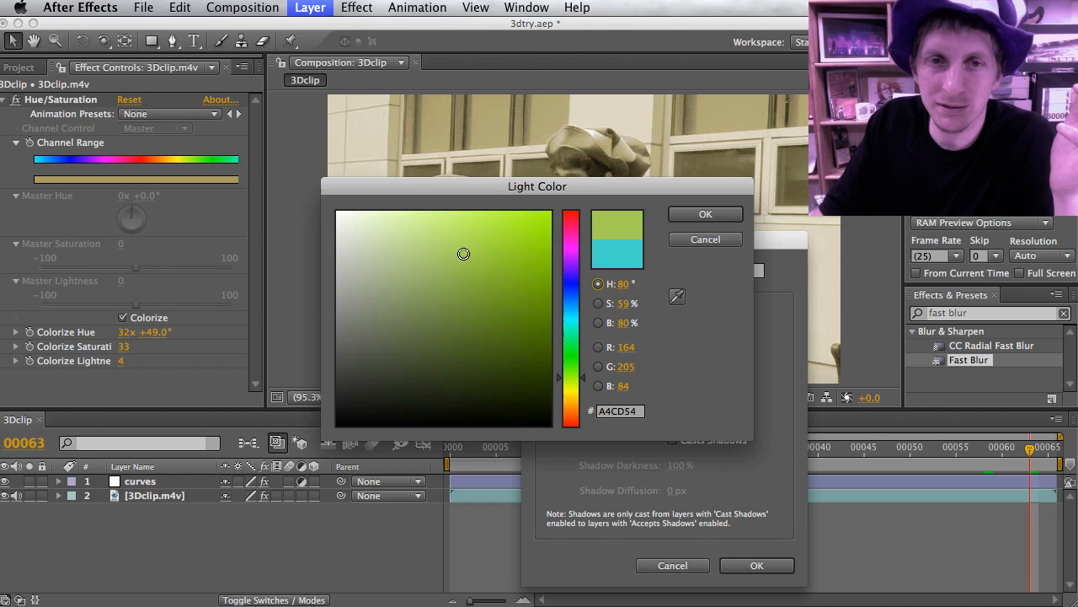
pyautogui.moveTo(573, 330); pyautogui.dragTo(573, 293)
pyautogui.click(571, 307)
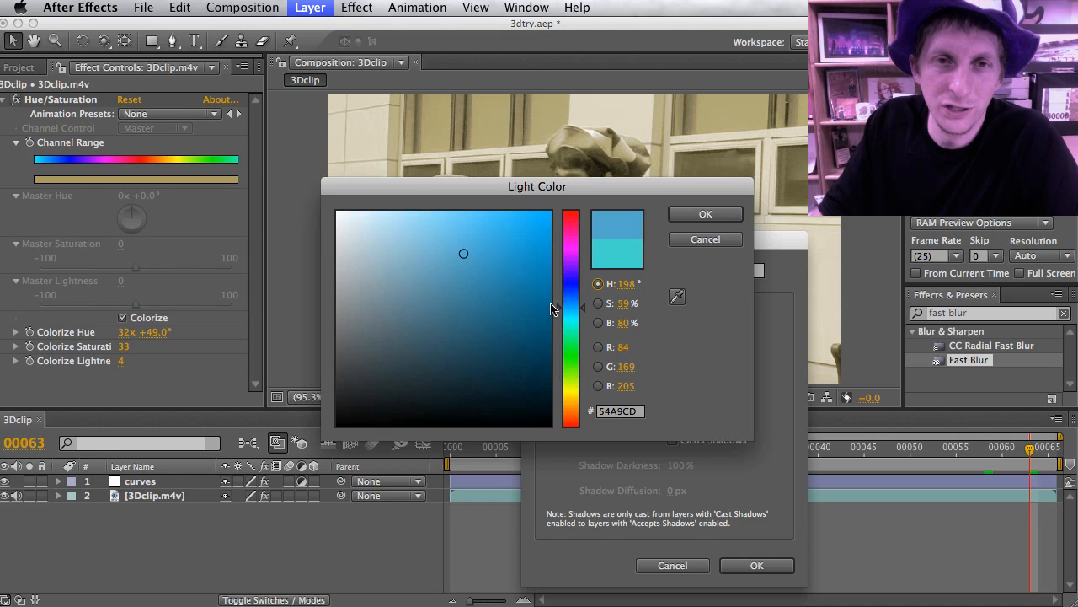
pyautogui.click(479, 285)
pyautogui.click(703, 214)
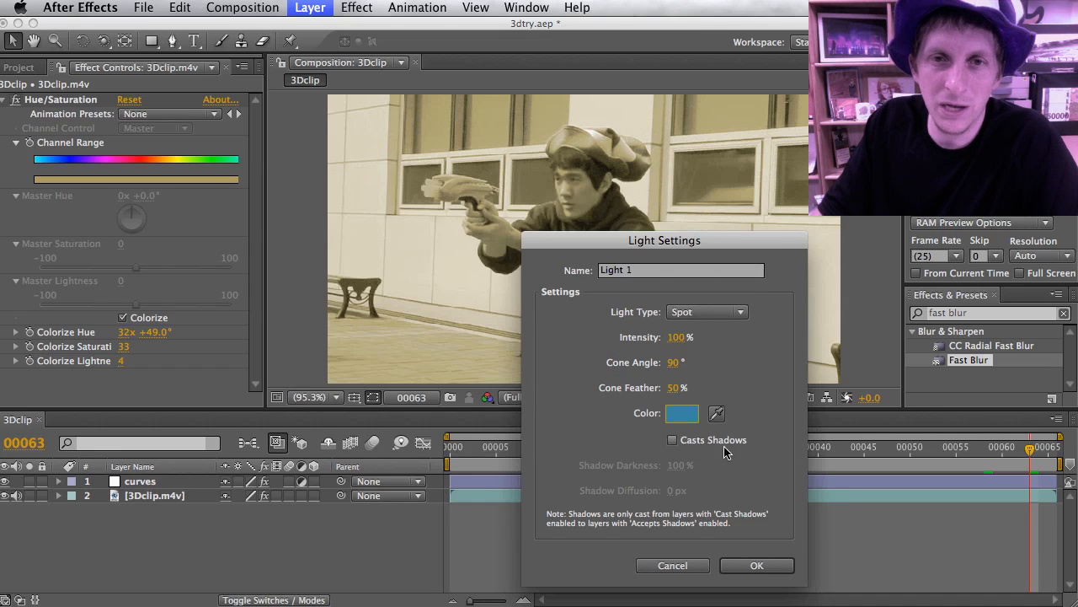
# Step: Create the light as an Ambient type and make 3Dclip.m4v a 3D layer so it receives the light
pyautogui.click(695, 312)
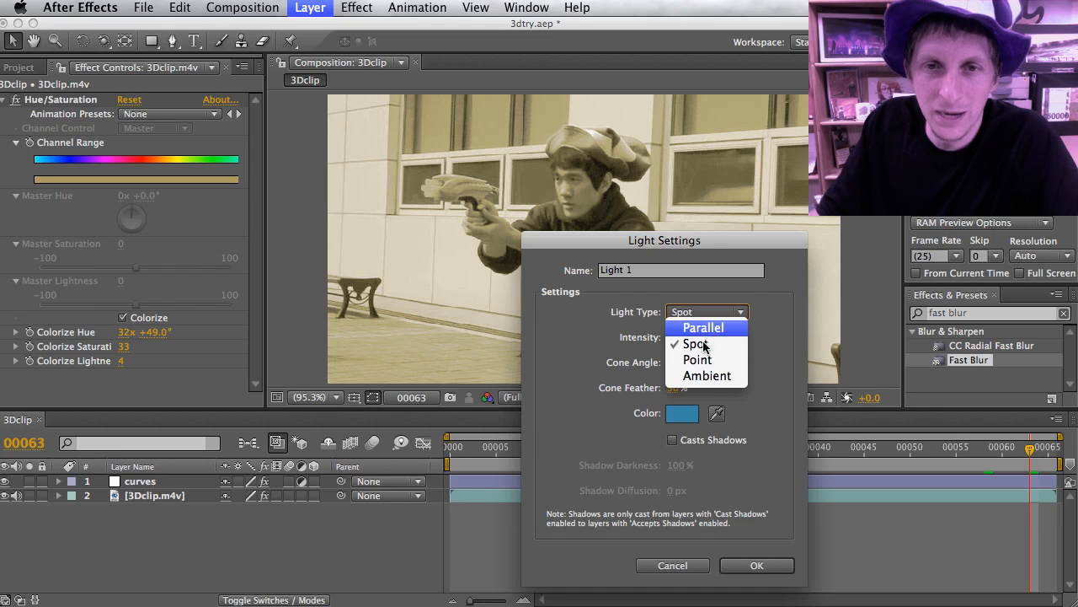
pyautogui.click(730, 376)
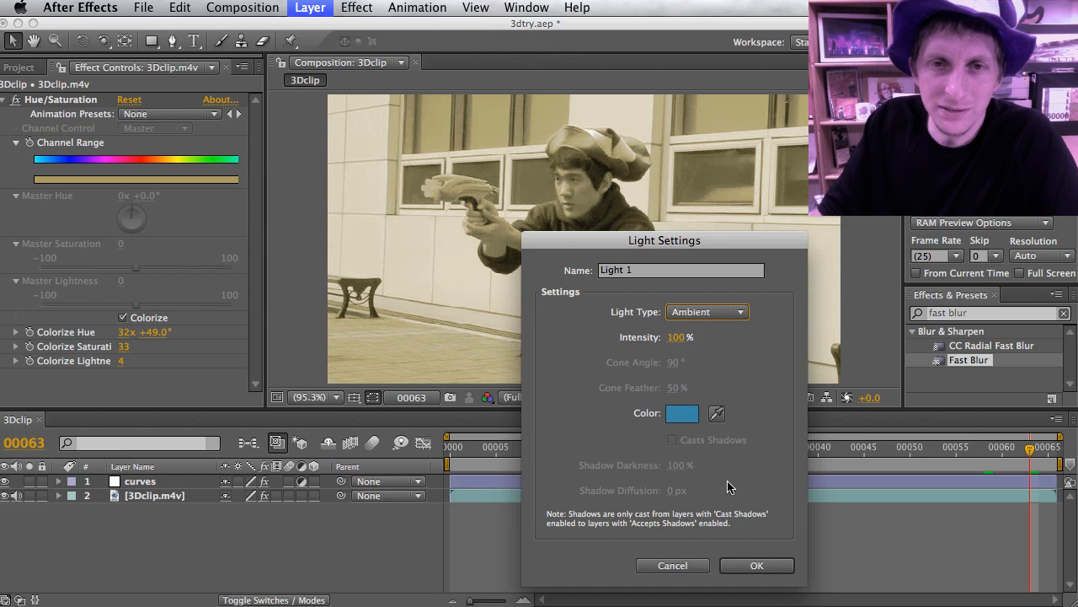
pyautogui.click(761, 569)
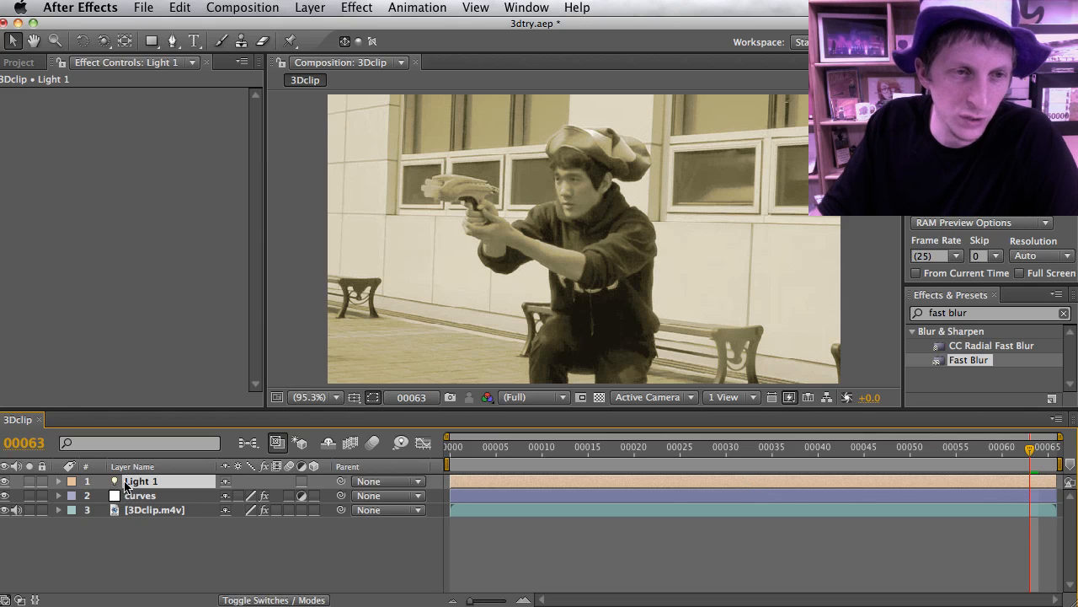
pyautogui.click(313, 511)
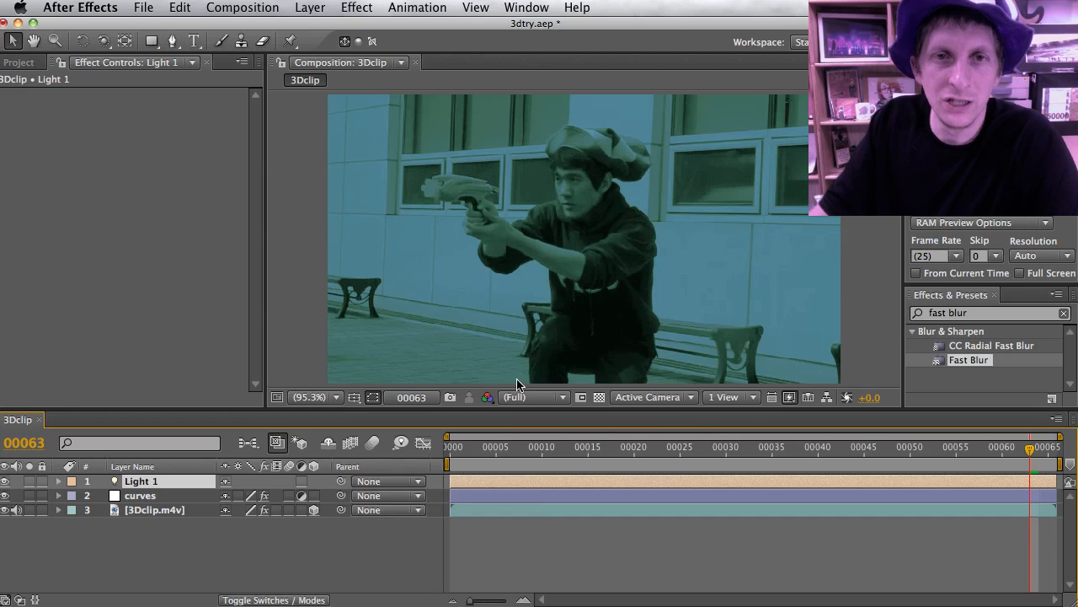
# Step: Change Light 1 to a Point light and move it around over the actor in the frame
pyautogui.click(57, 482)
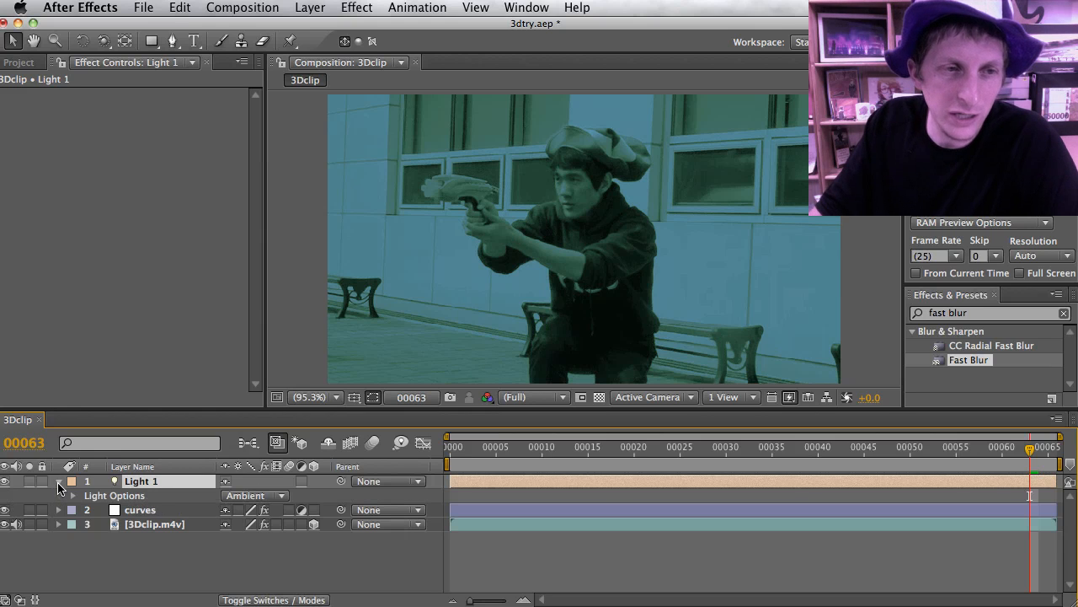
pyautogui.click(229, 497)
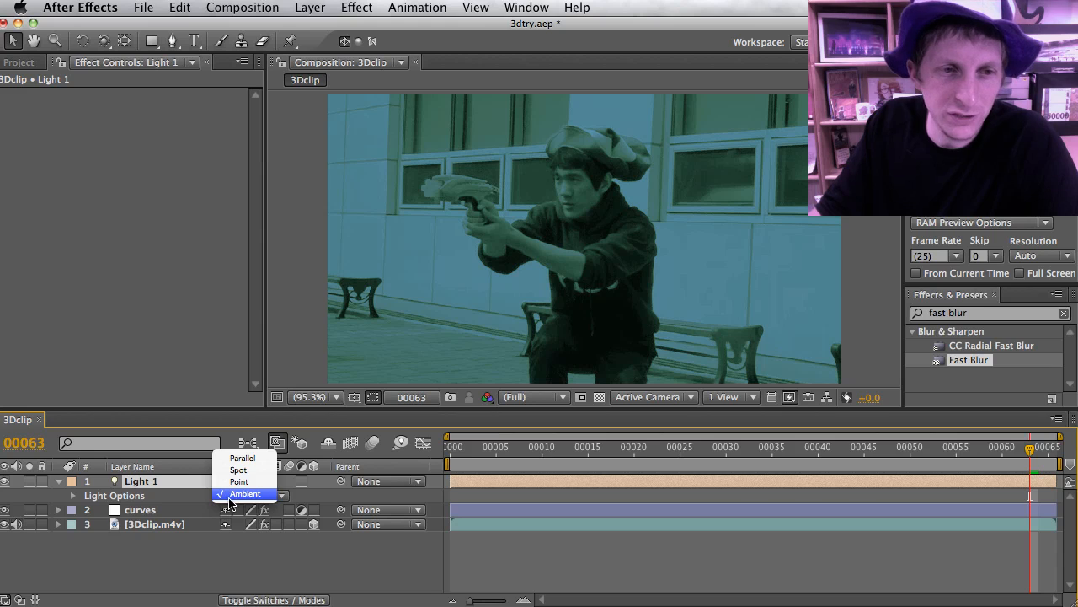
pyautogui.click(240, 482)
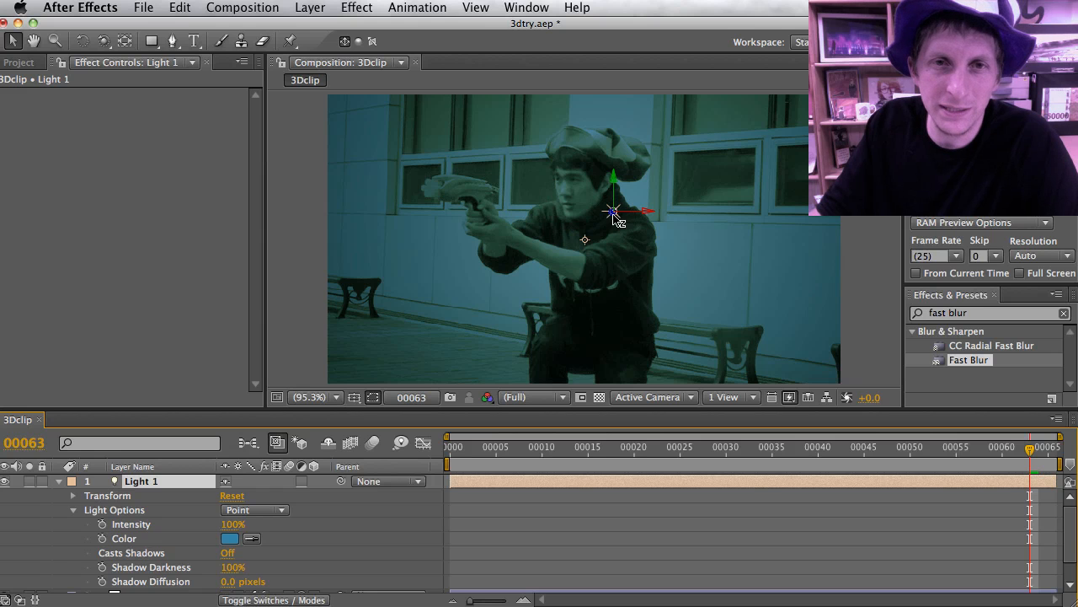
pyautogui.moveTo(615, 217); pyautogui.dragTo(667, 224)
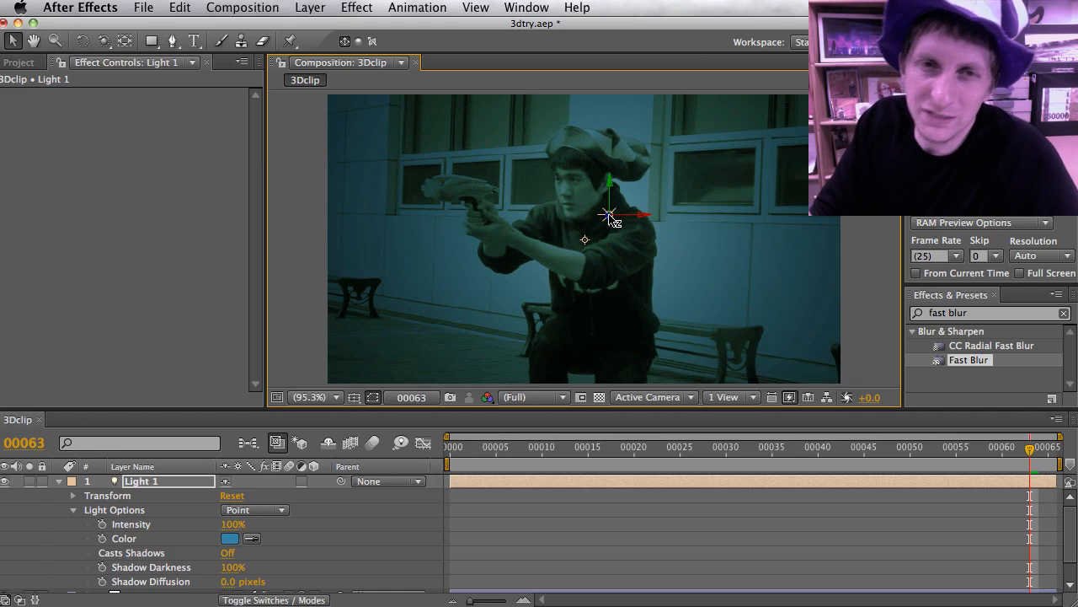
pyautogui.moveTo(613, 220); pyautogui.dragTo(459, 220)
pyautogui.moveTo(640, 225); pyautogui.dragTo(578, 233)
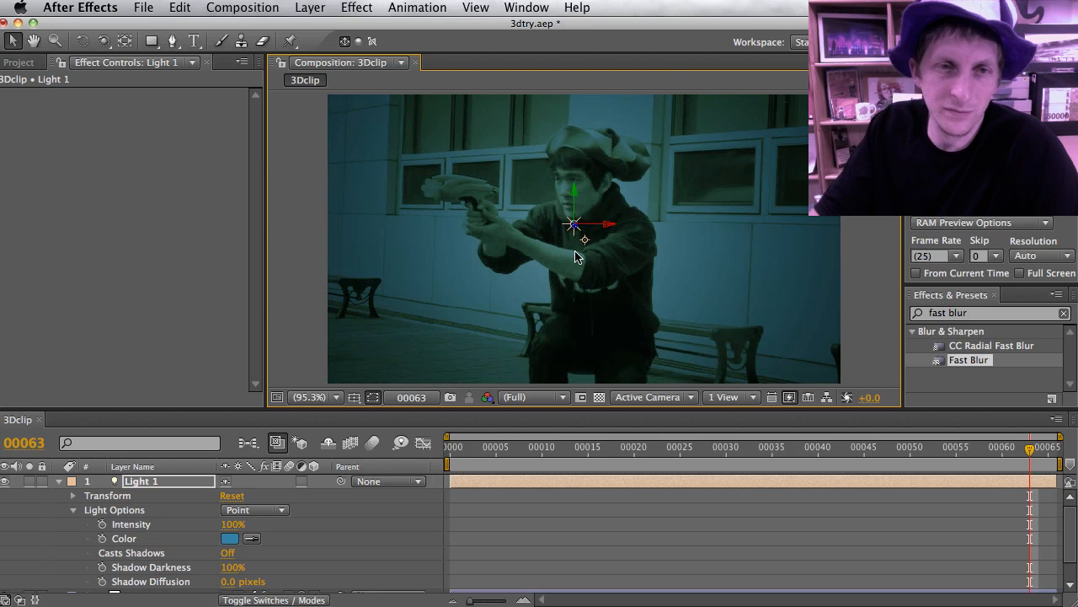
# Step: Change Light 1 to a Spot light, place it beyond the frame's upper-right corner, and aim it below the gun
pyautogui.click(243, 511)
pyautogui.click(239, 496)
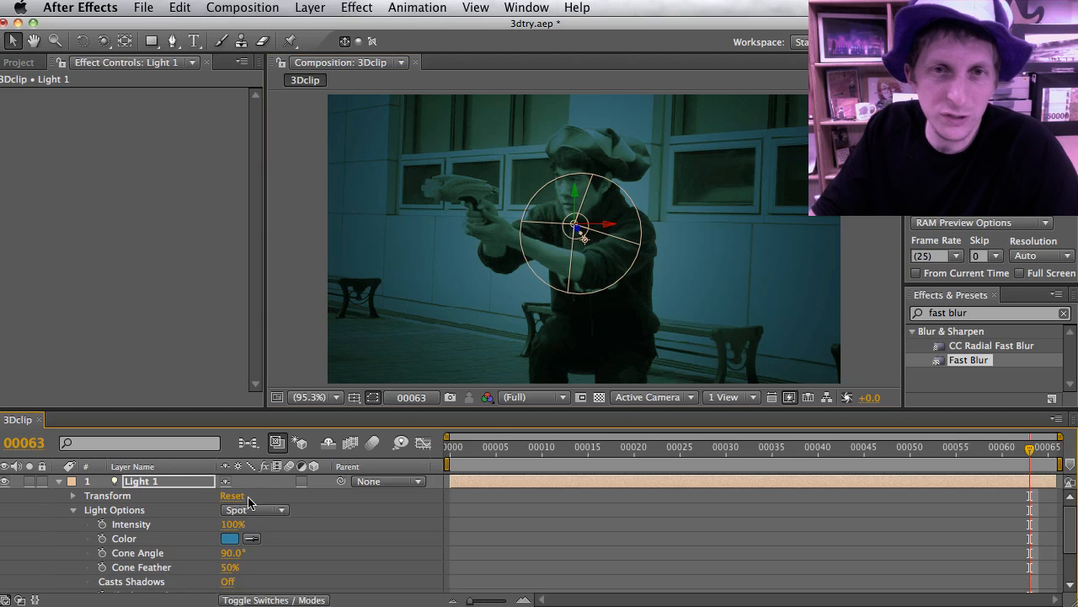
pyautogui.moveTo(575, 227); pyautogui.dragTo(655, 263)
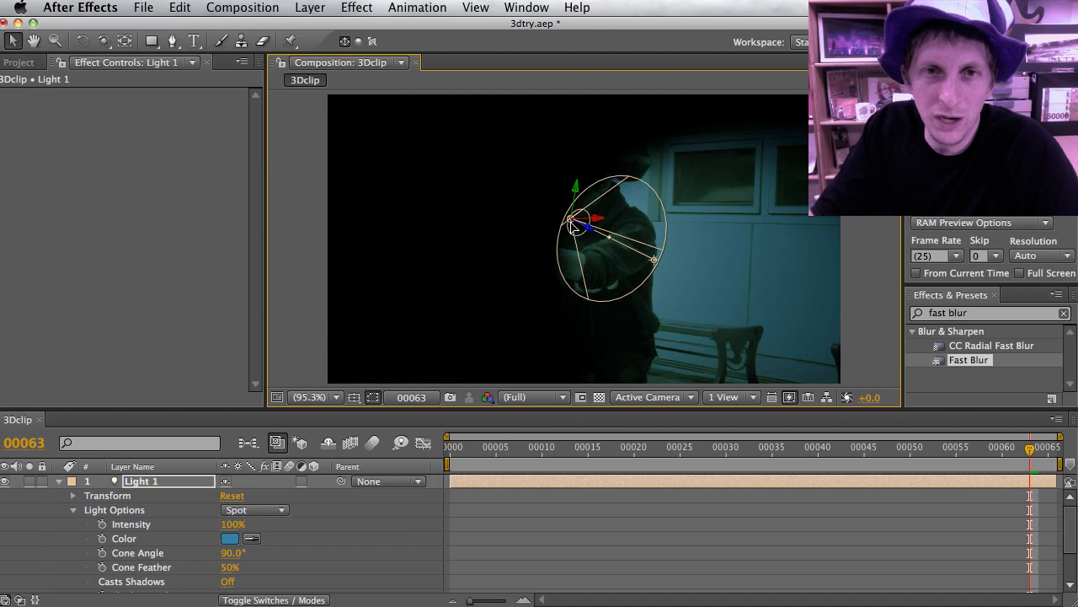
pyautogui.moveTo(573, 219); pyautogui.dragTo(845, 96)
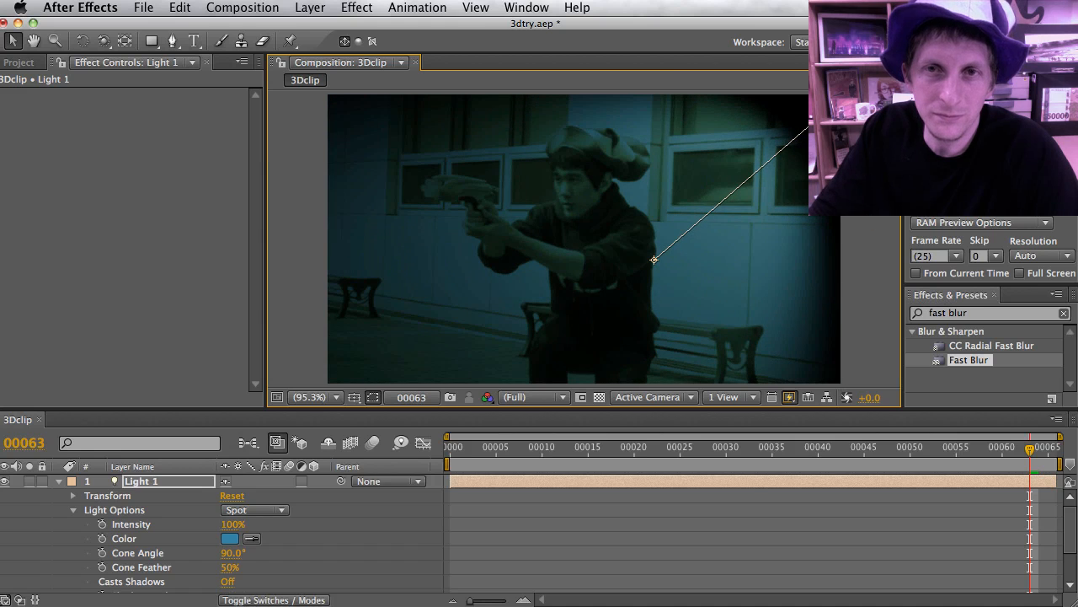
pyautogui.moveTo(653, 268); pyautogui.dragTo(475, 289)
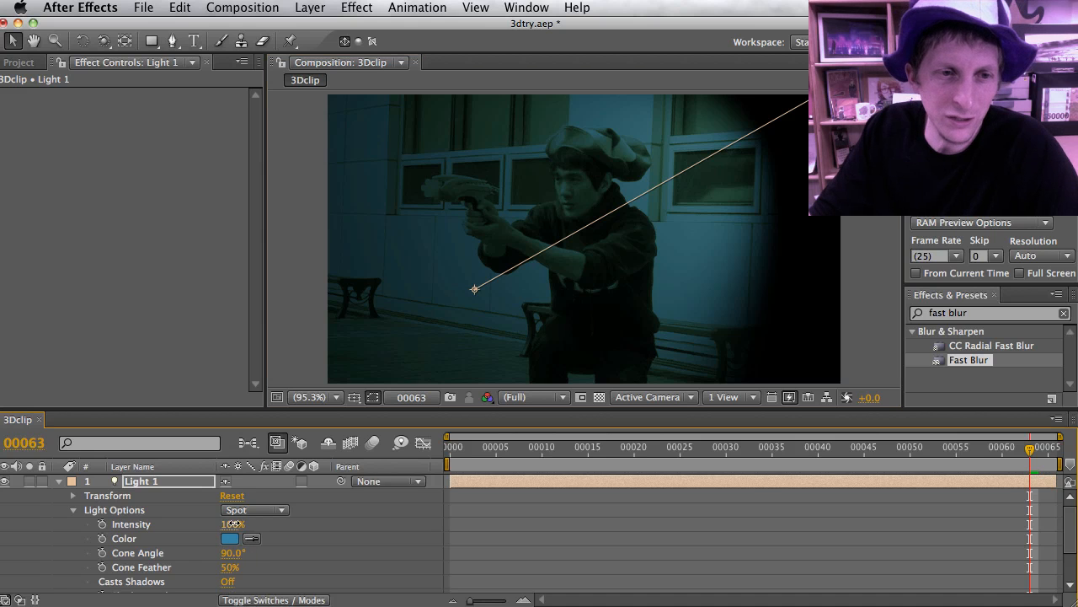
# Step: Try stronger and weaker intensities for the spot light and set it to 205%
pyautogui.moveTo(233, 525); pyautogui.dragTo(342, 522)
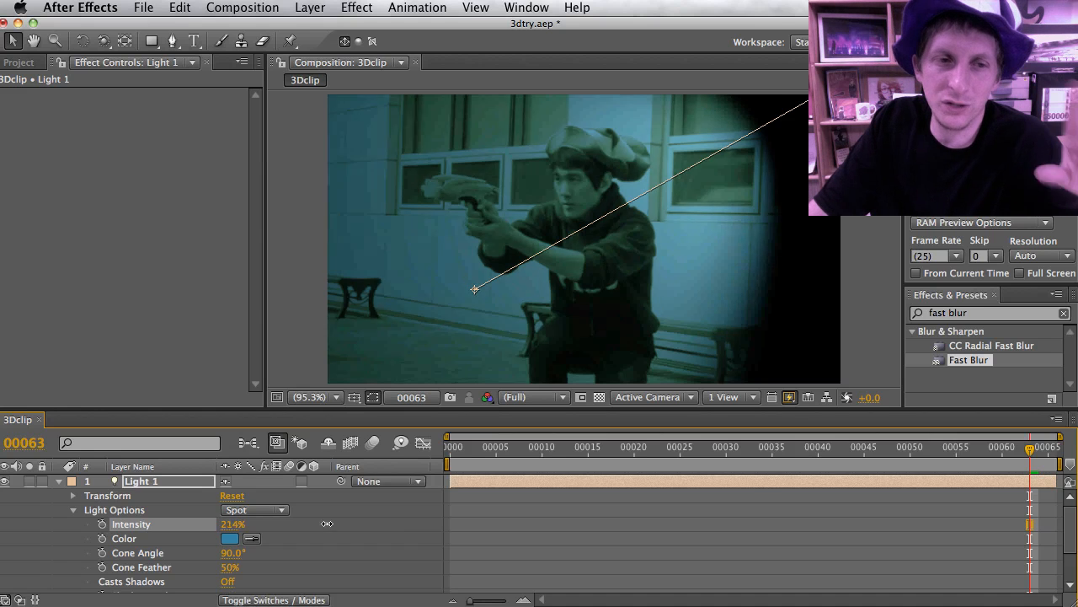
pyautogui.moveTo(337, 523); pyautogui.dragTo(261, 527)
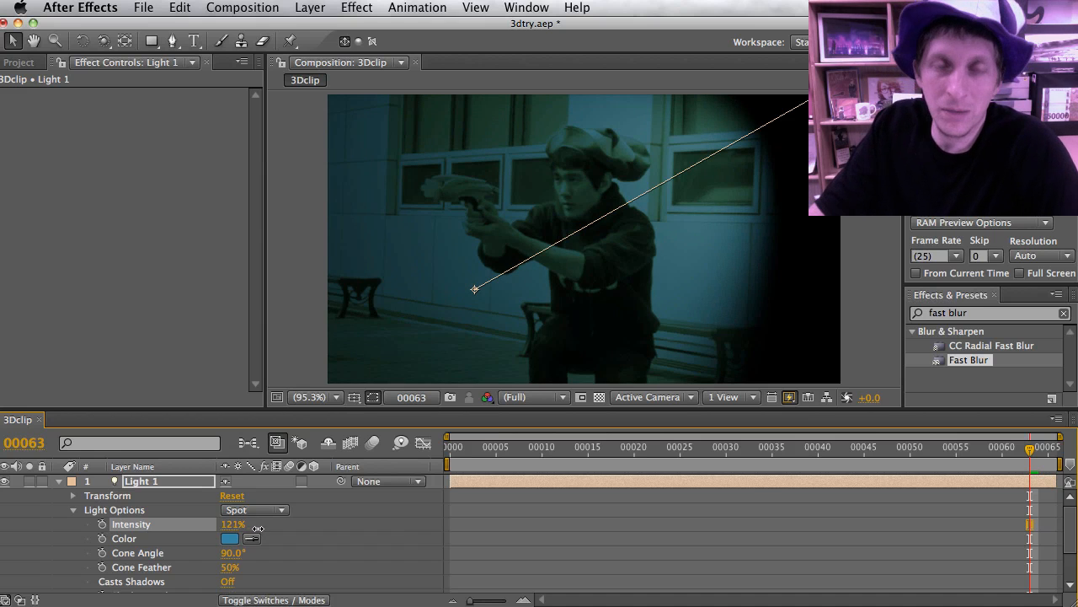
pyautogui.moveTo(272, 526); pyautogui.dragTo(303, 522)
pyautogui.moveTo(233, 525); pyautogui.dragTo(249, 525)
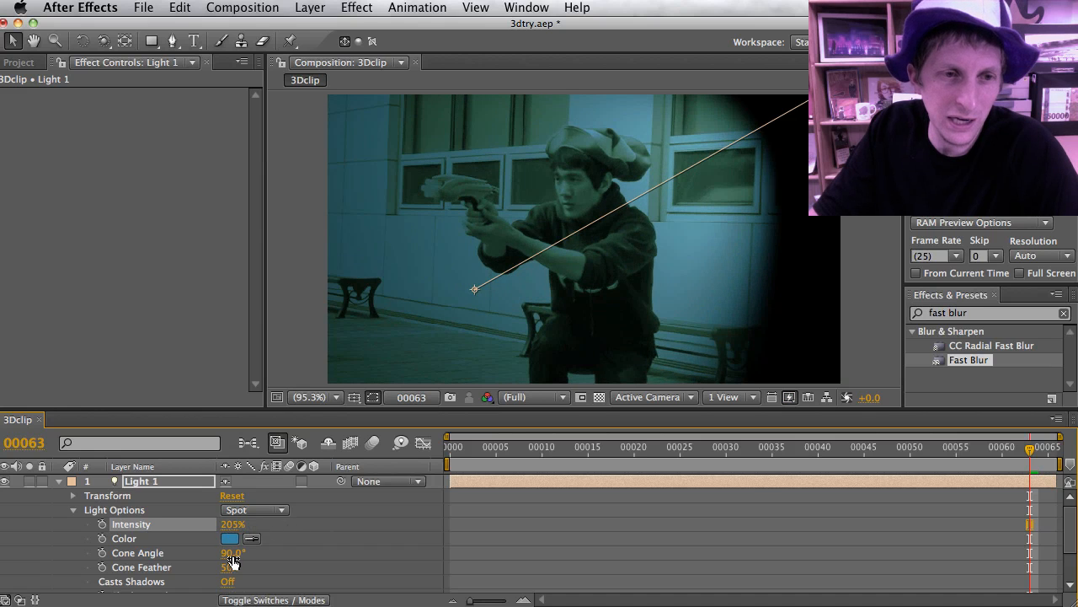
# Step: Change the spot light's color to a brighter, lighter blue
pyautogui.click(230, 538)
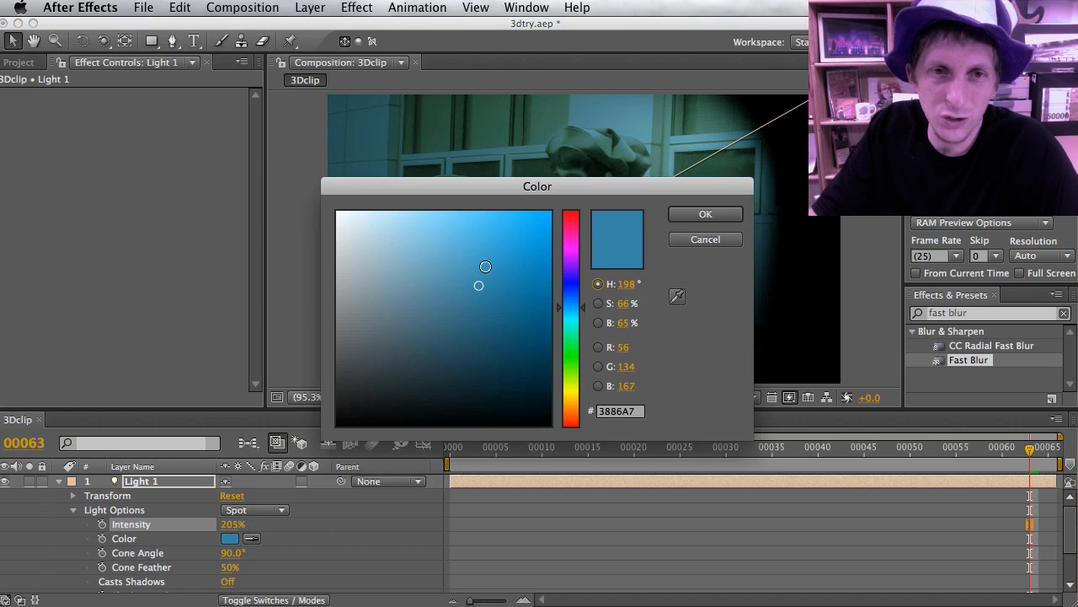
pyautogui.moveTo(486, 266)
pyautogui.mouseDown()
pyautogui.moveTo(491, 245)
pyautogui.moveTo(464, 229)
pyautogui.mouseUp()
pyautogui.click(705, 214)
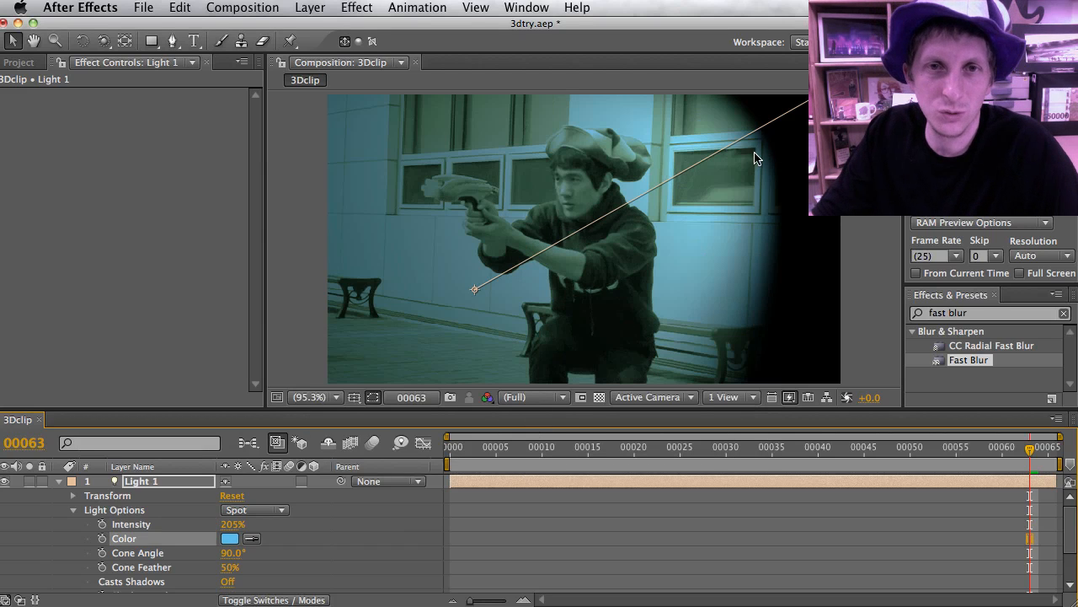
# Step: Select Light 1 and shift it slightly down and to the left, keeping it just outside the frame's upper-right corner
pyautogui.click(822, 127)
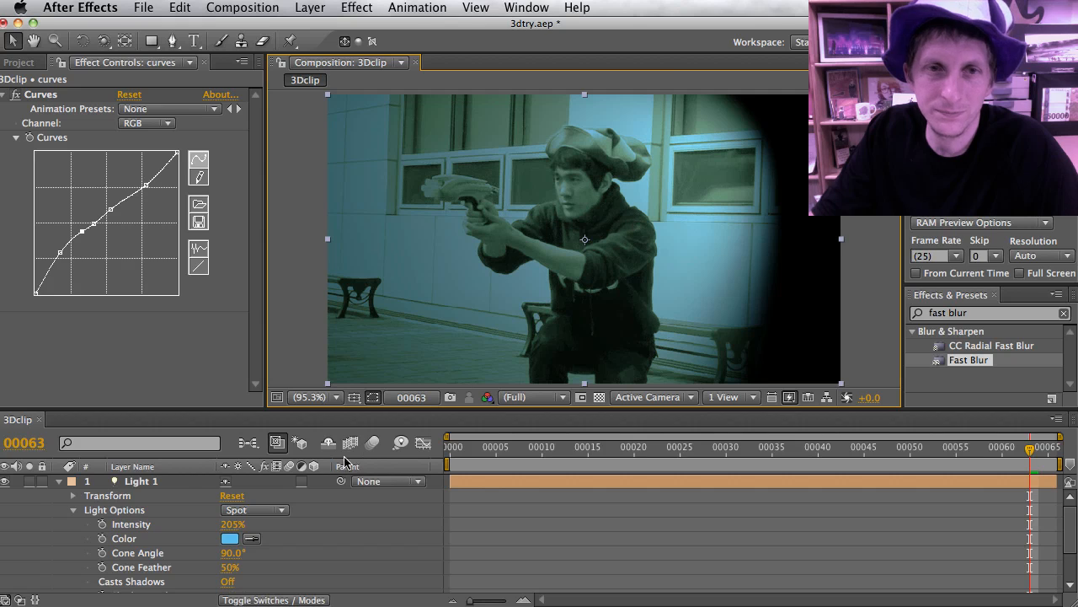
pyautogui.click(461, 482)
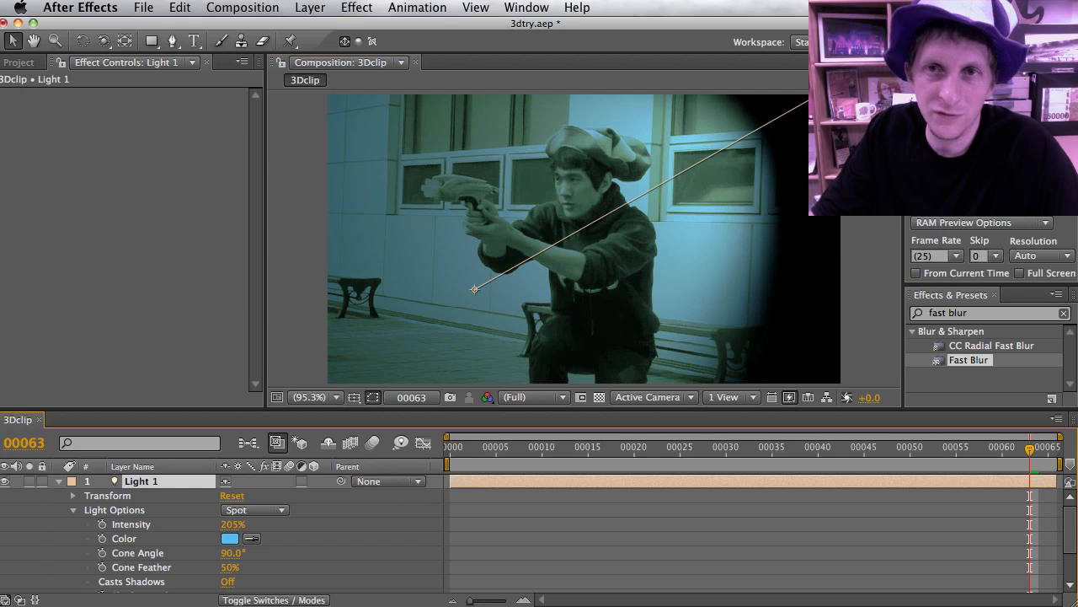
pyautogui.click(299, 320)
pyautogui.click(496, 482)
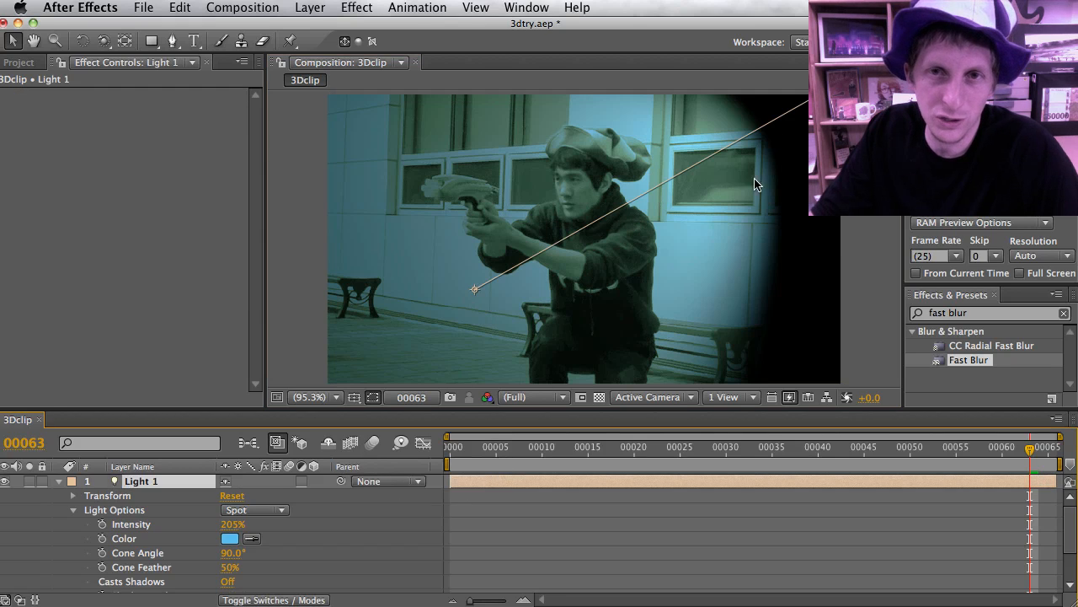
pyautogui.press(',')
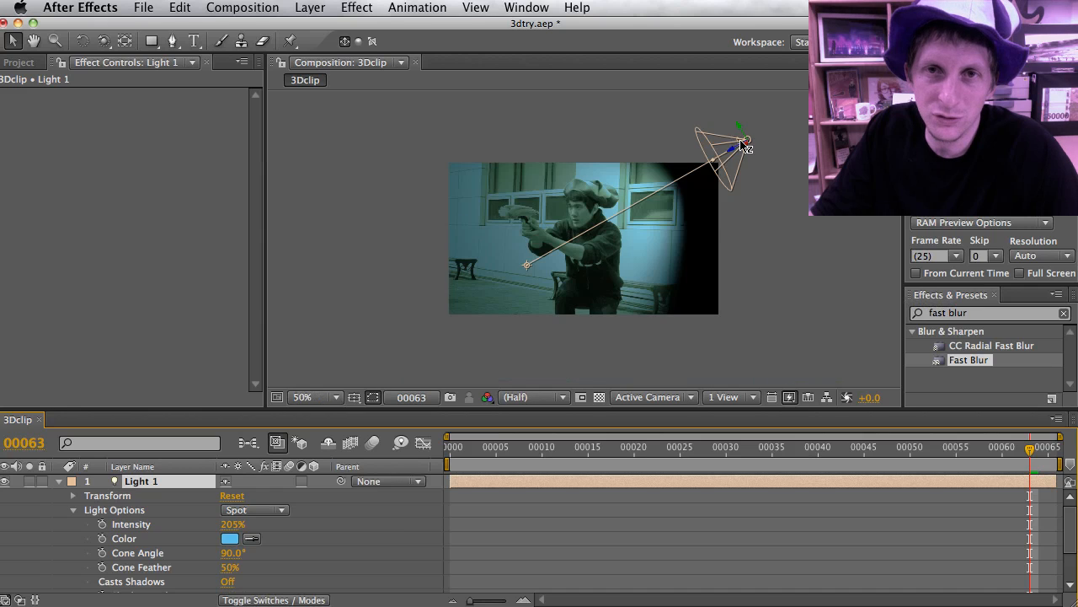
pyautogui.moveTo(744, 144)
pyautogui.mouseDown()
pyautogui.moveTo(728, 174)
pyautogui.moveTo(746, 165)
pyautogui.mouseUp()
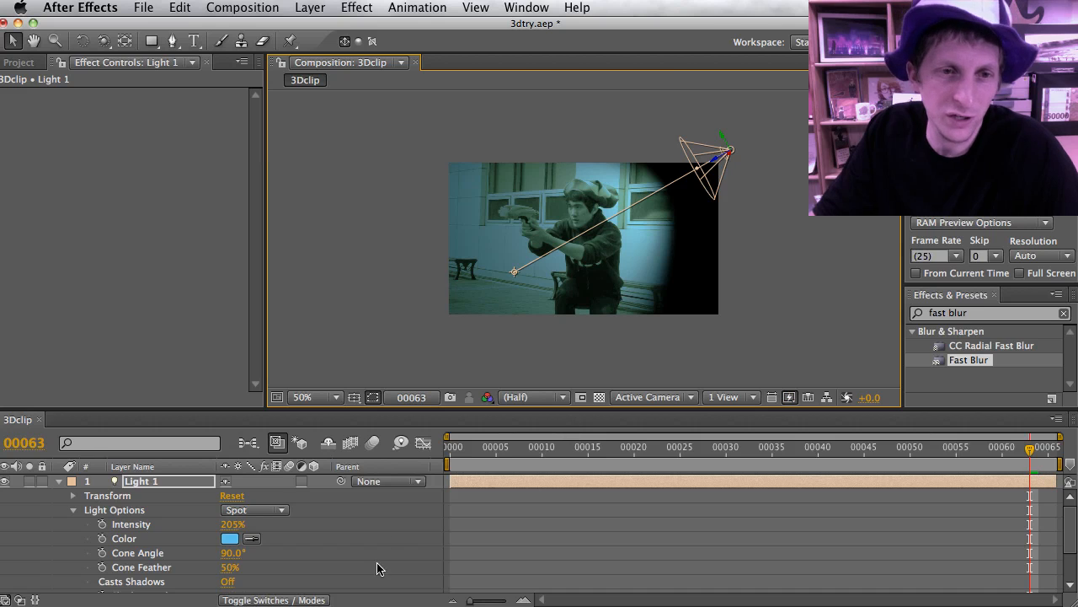
# Step: Soften Light 1's cone edge by setting its cone feather to 76%, and raise it further to 100%
pyautogui.doubleClick(485, 479)
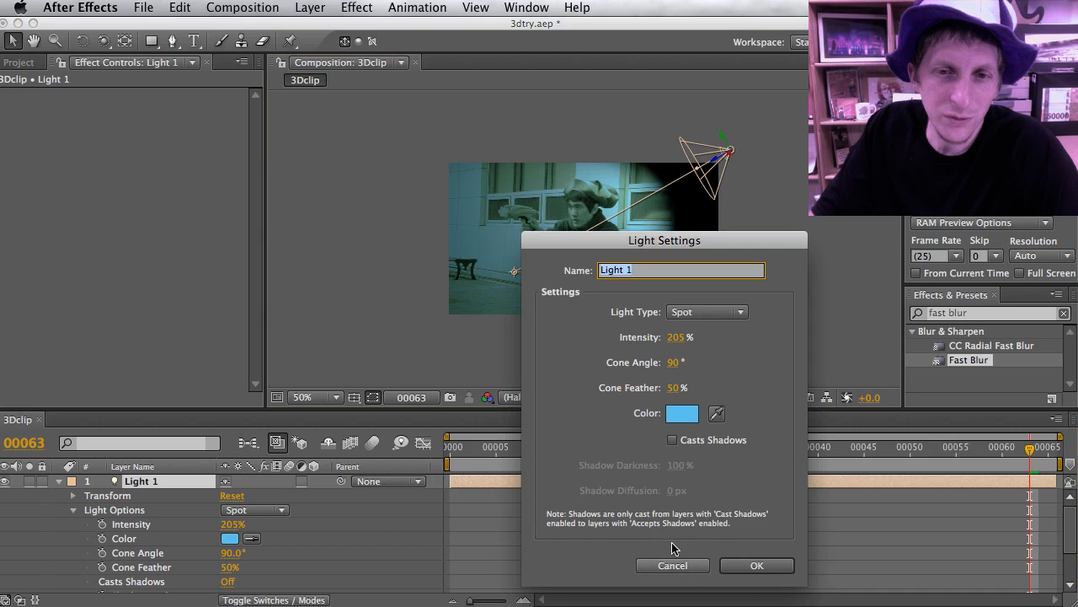
pyautogui.click(674, 387)
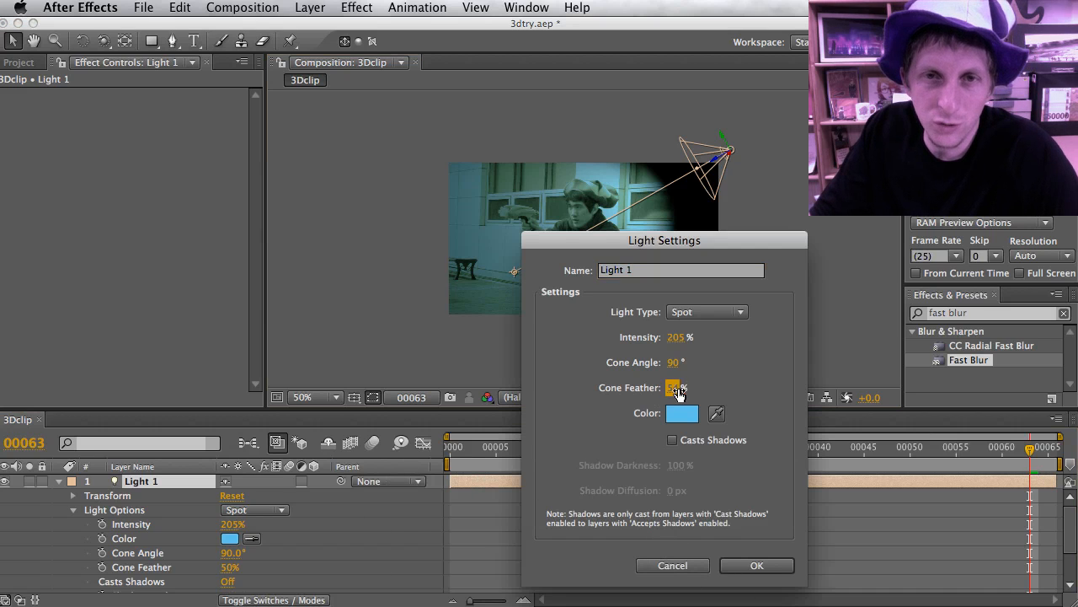
pyautogui.write('72')
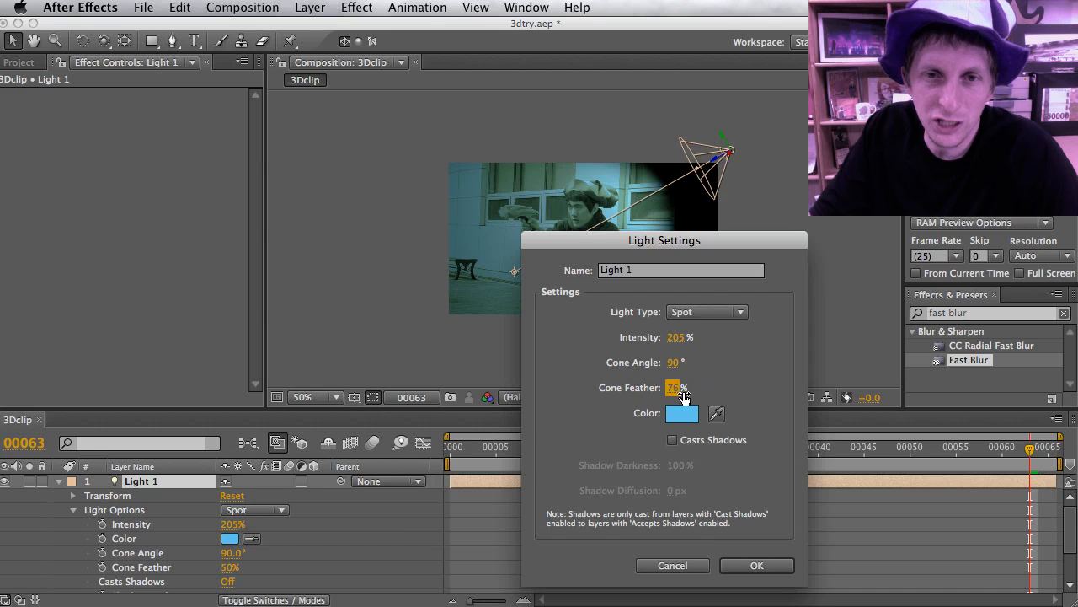
pyautogui.click(756, 566)
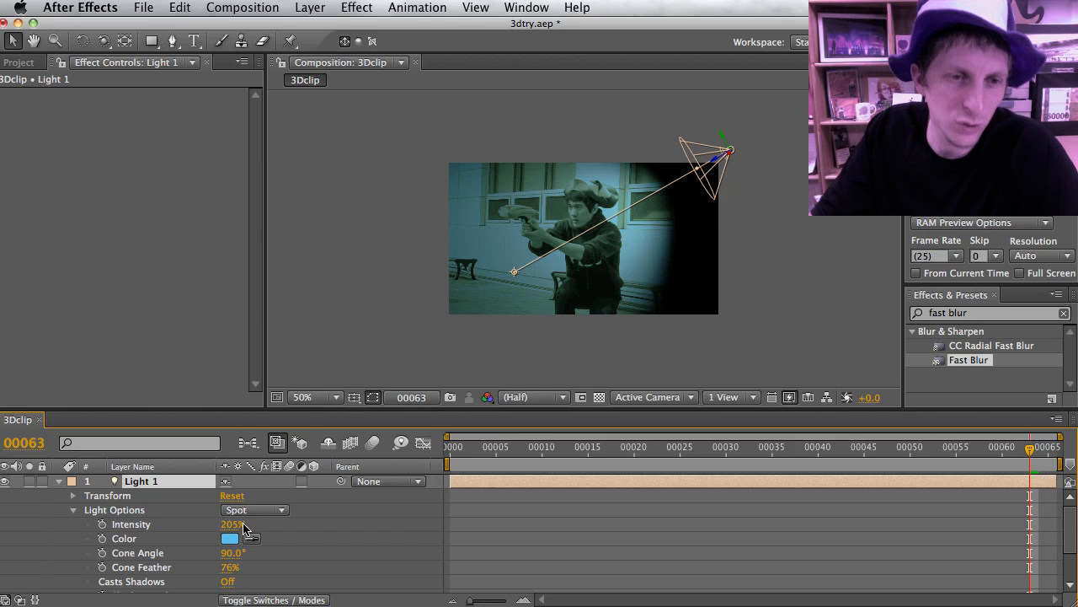
pyautogui.moveTo(229, 567); pyautogui.dragTo(262, 570)
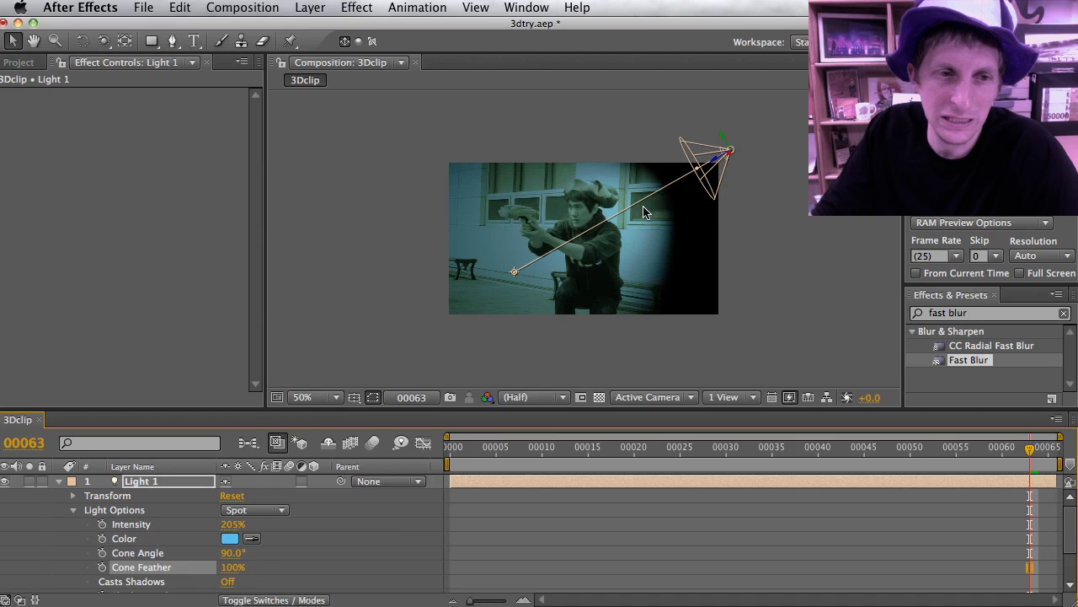
pyautogui.click(218, 581)
pyautogui.click(699, 186)
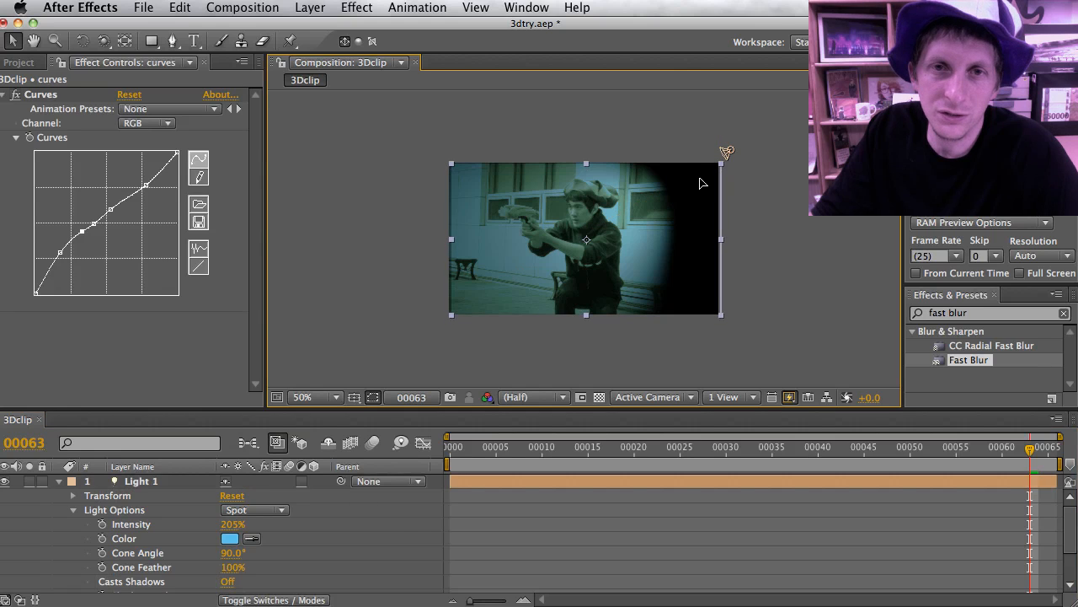
pyautogui.click(533, 372)
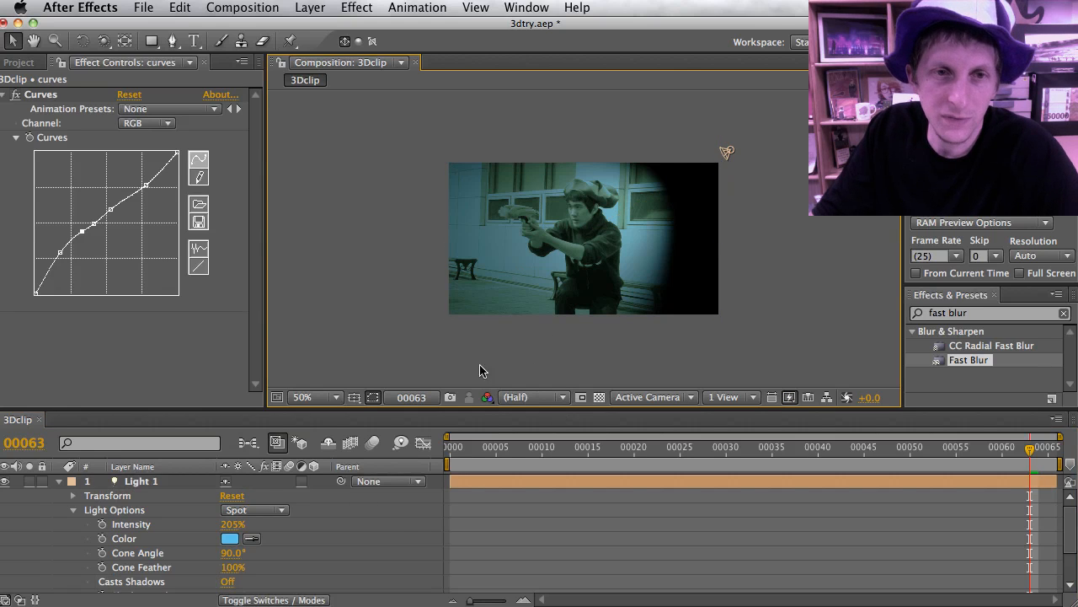
# Step: Reset the Hue/Saturation effect on the 3Dclip.m4v layer
pyautogui.click(314, 397)
pyautogui.click(335, 433)
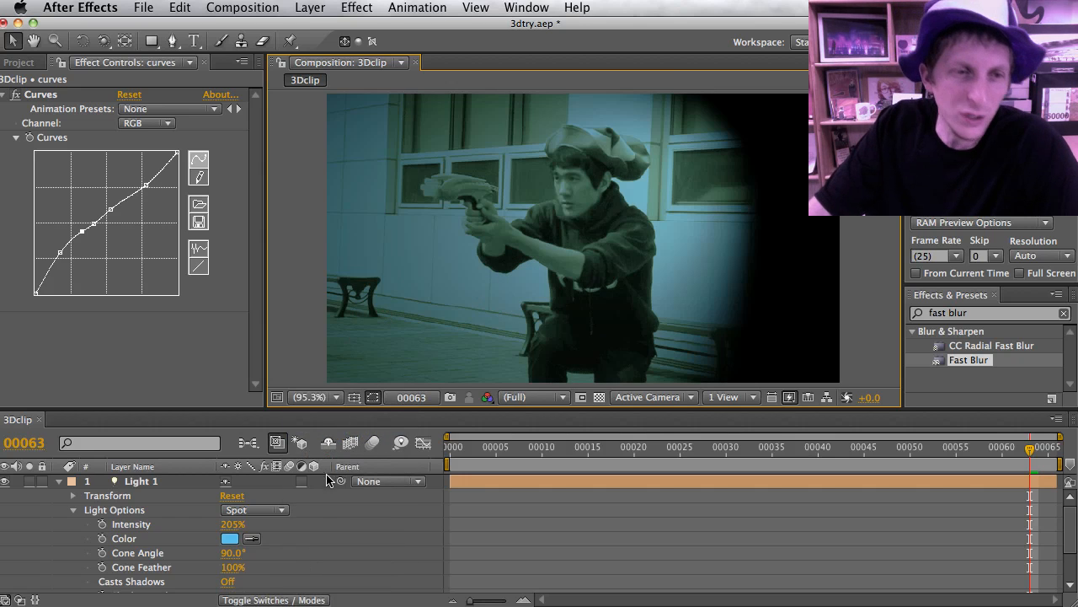
pyautogui.click(60, 481)
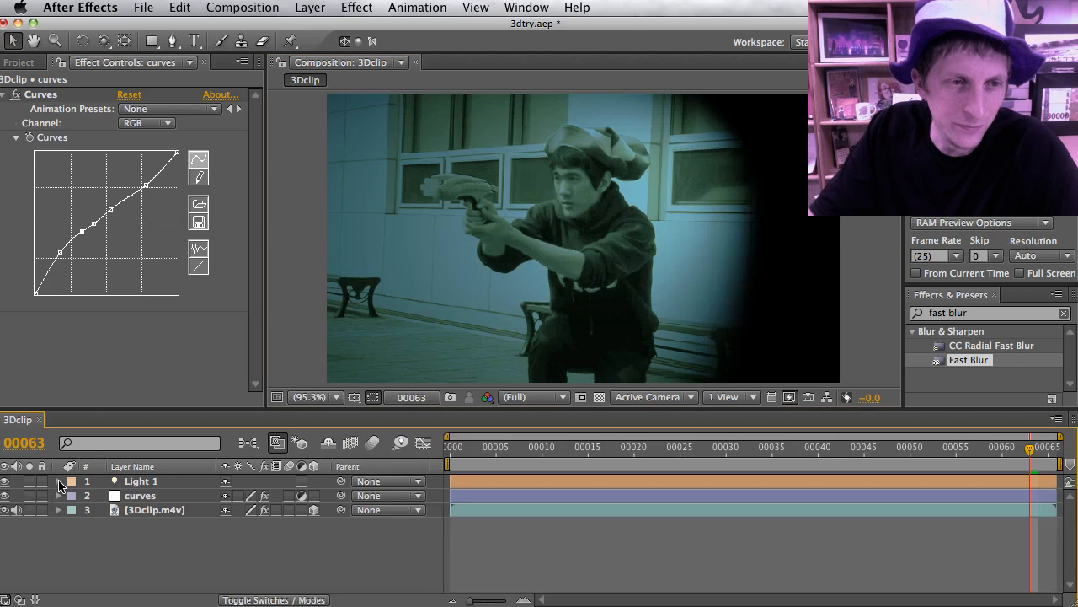
pyautogui.click(140, 497)
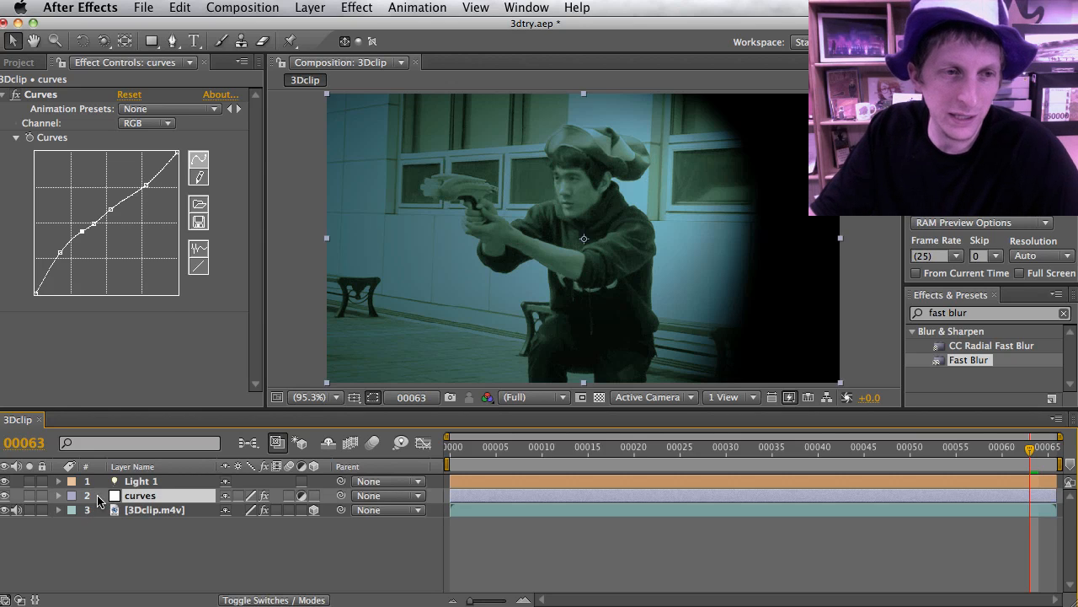
pyautogui.click(141, 510)
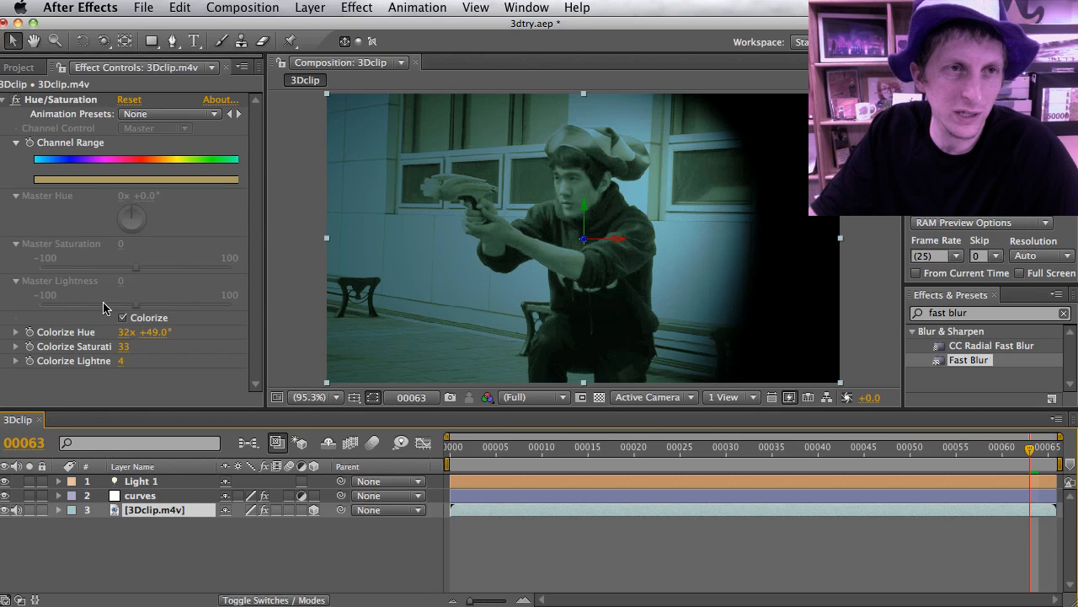
pyautogui.click(131, 100)
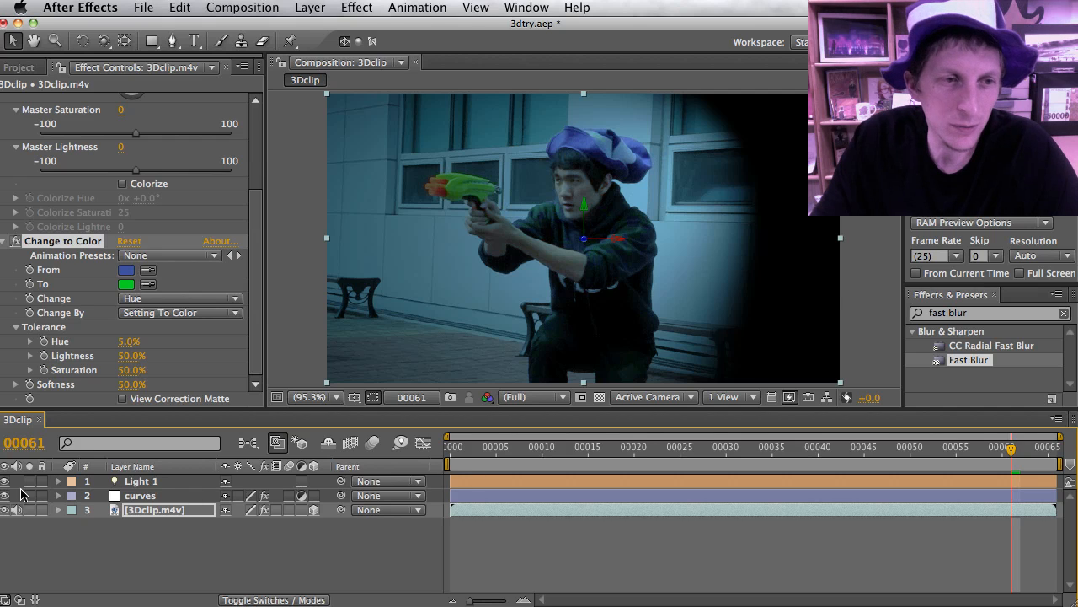
# Step: Hide Light 1 and sample the hat's purple as the Change to Color source, with green as the target color
pyautogui.click(5, 481)
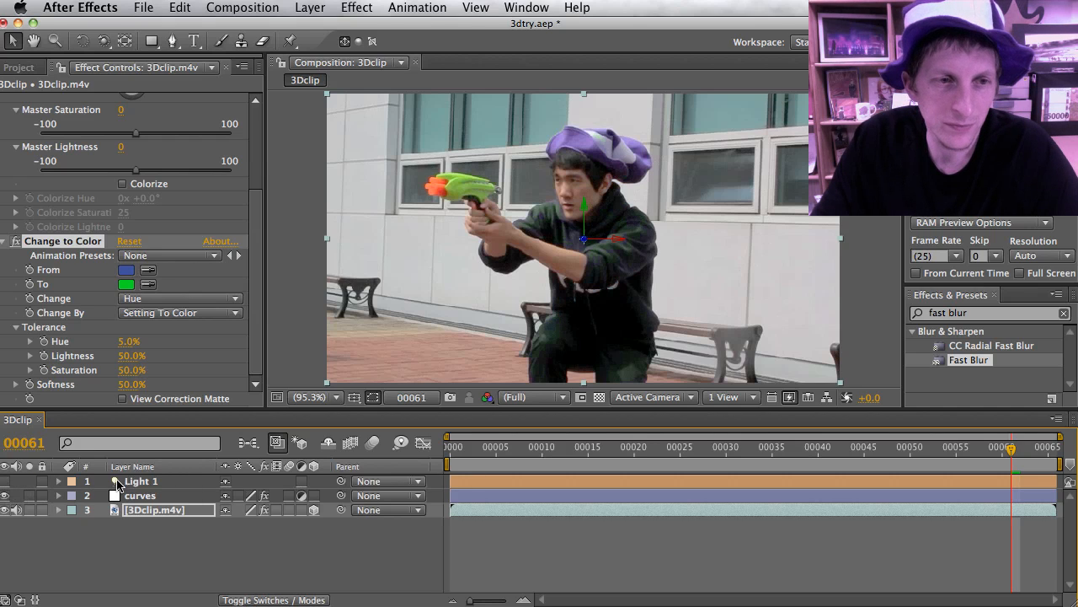
pyautogui.click(356, 6)
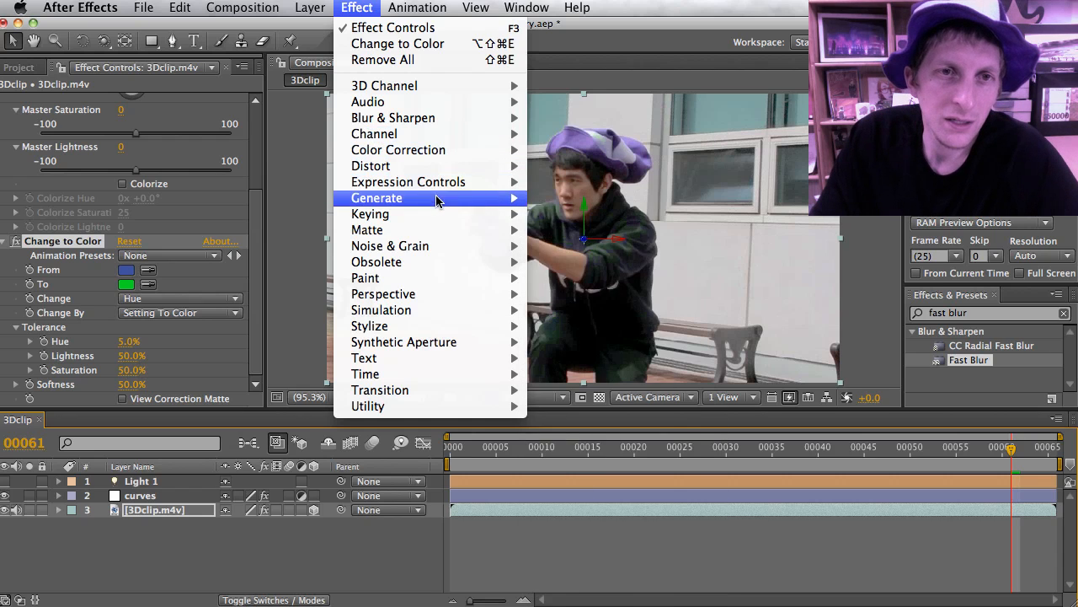
pyautogui.moveTo(440, 150)
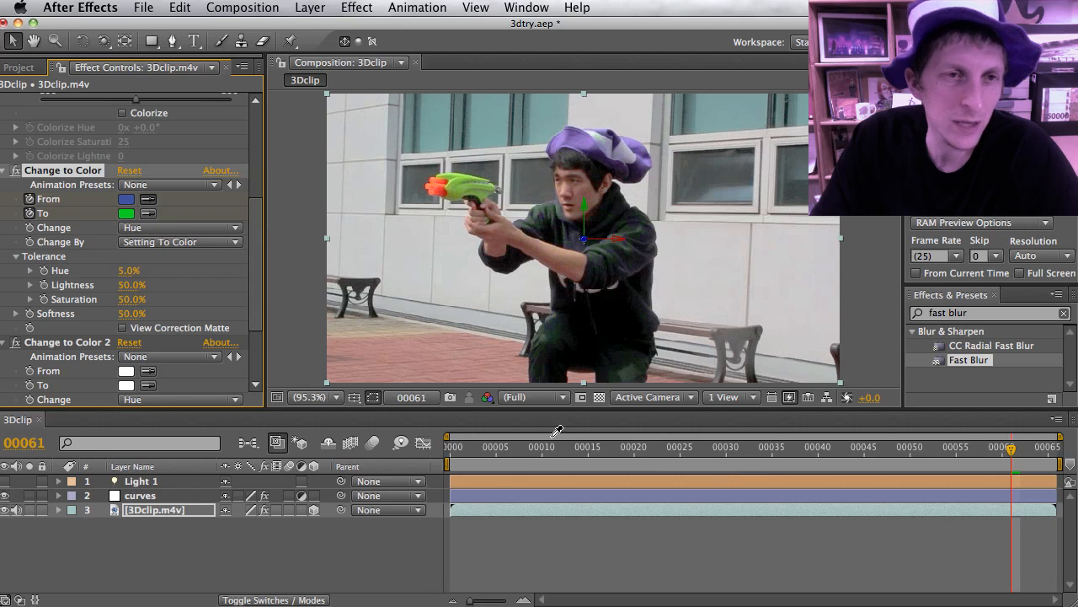
pyautogui.click(579, 144)
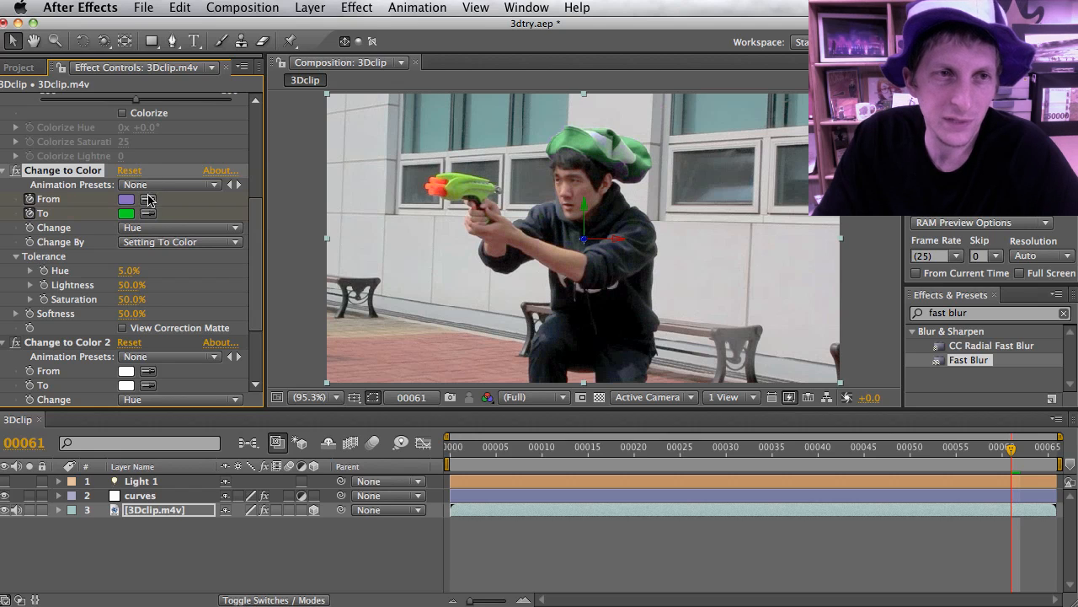
pyautogui.click(127, 214)
pyautogui.click(706, 214)
# Step: At frame 44, set the Change to Color tolerance to hue 10.5%, lightness 53% and saturation 49%, and show Light 1 again
pyautogui.moveTo(1011, 448); pyautogui.dragTo(856, 481)
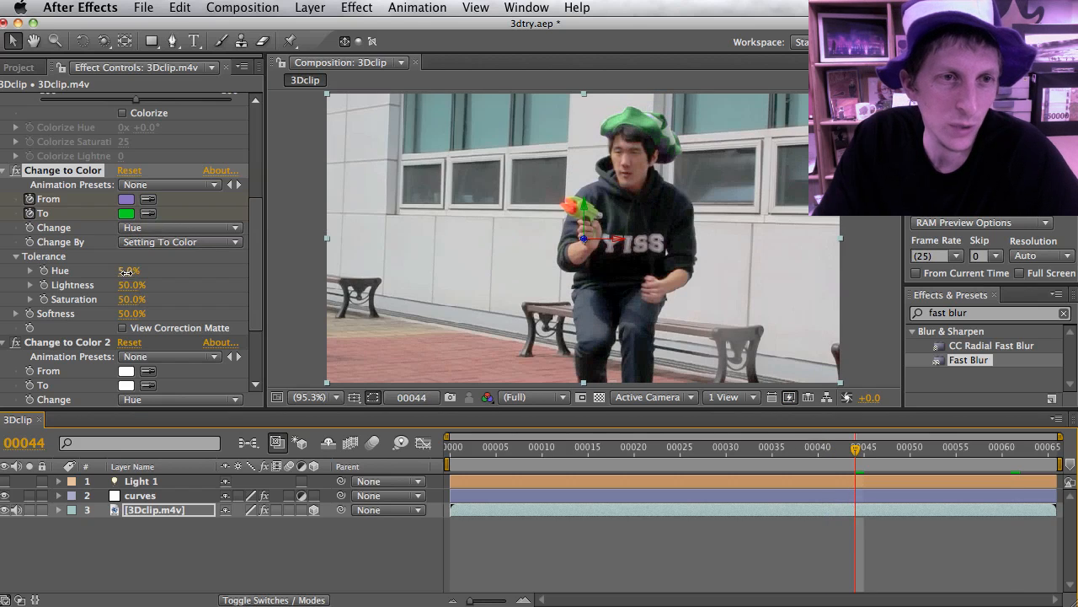
pyautogui.moveTo(126, 271); pyautogui.dragTo(129, 306)
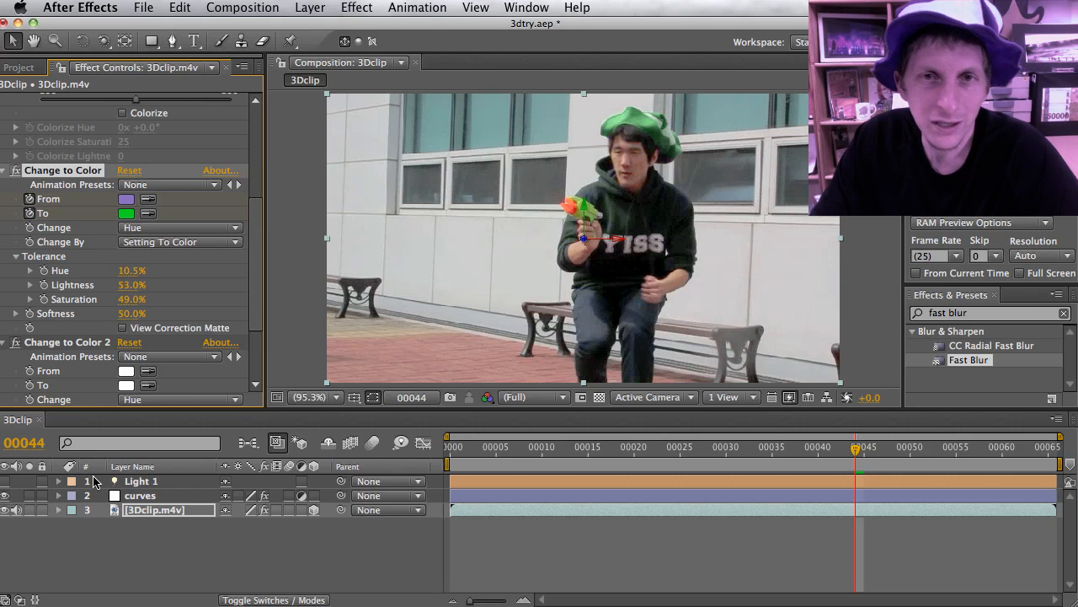
pyautogui.click(26, 549)
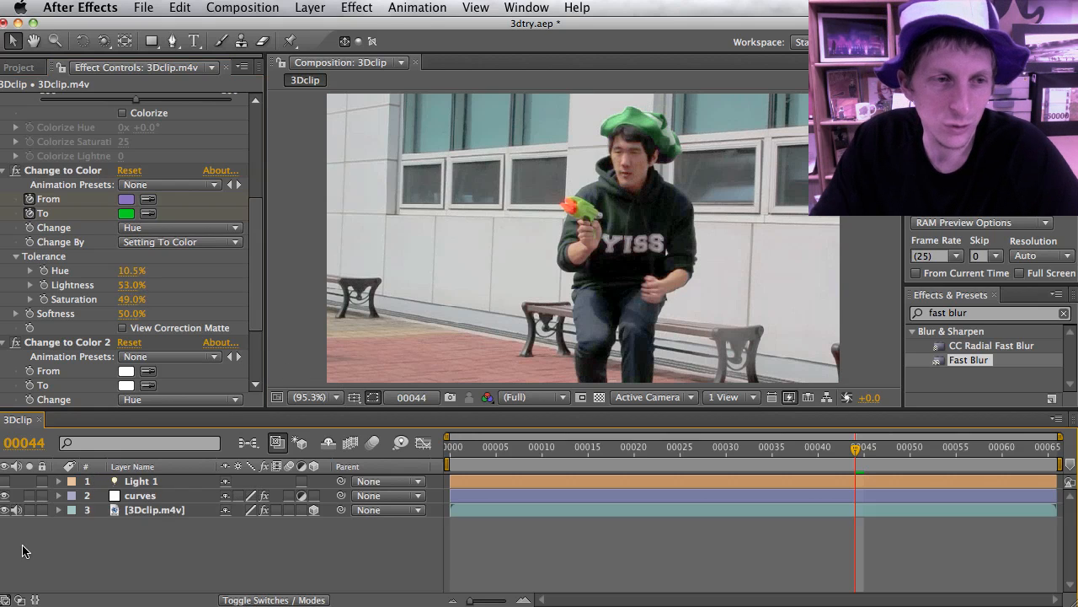
pyautogui.click(5, 481)
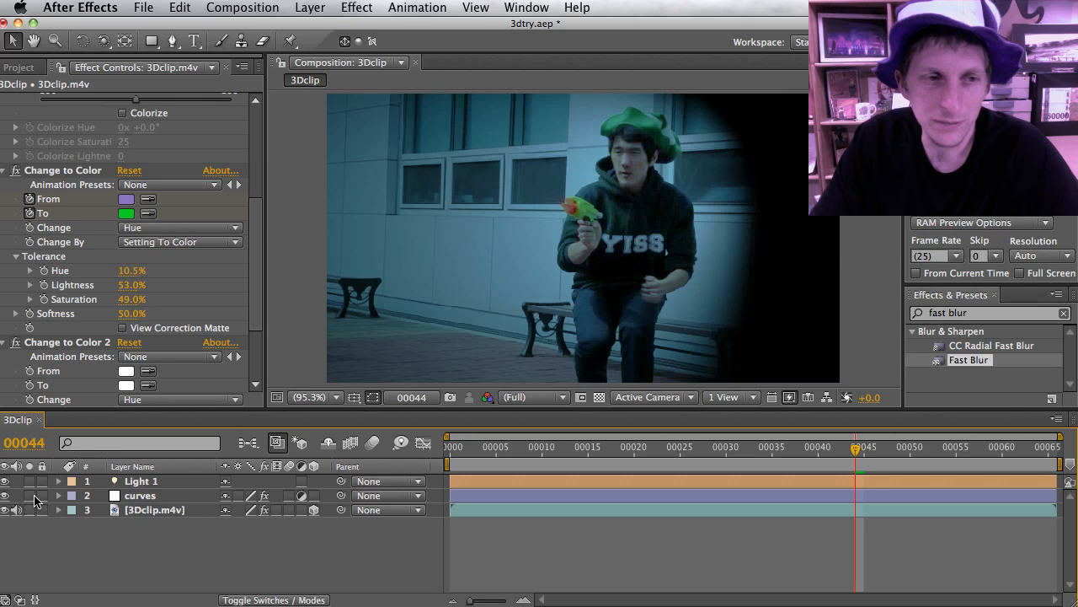
# Step: Start a new light named Light 2 and give it a light yellow-green color
pyautogui.click(355, 8)
pyautogui.click(355, 8)
pyautogui.click(313, 7)
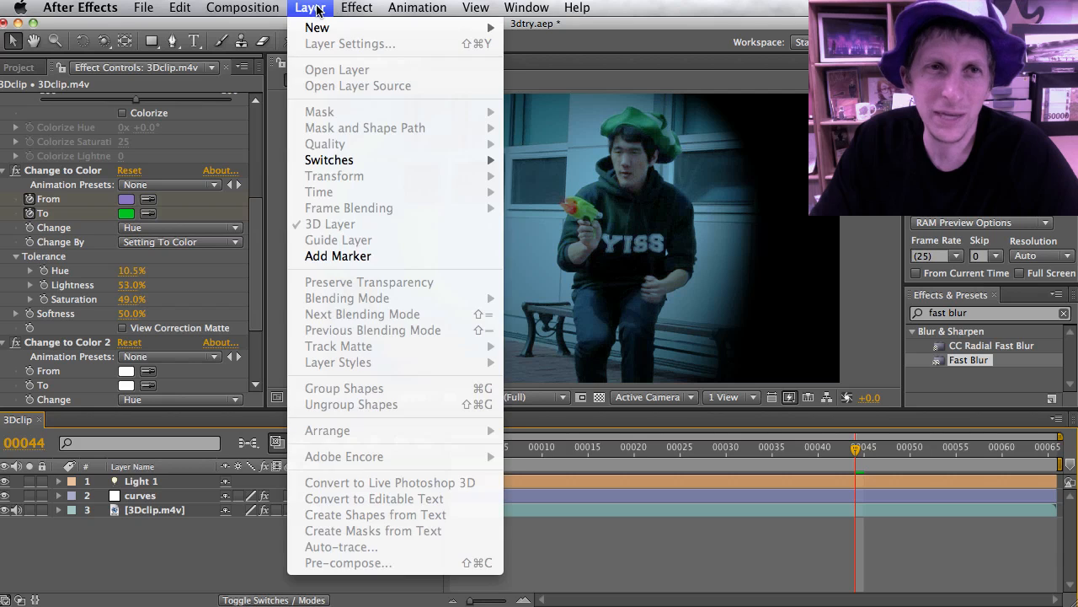
pyautogui.moveTo(320, 28)
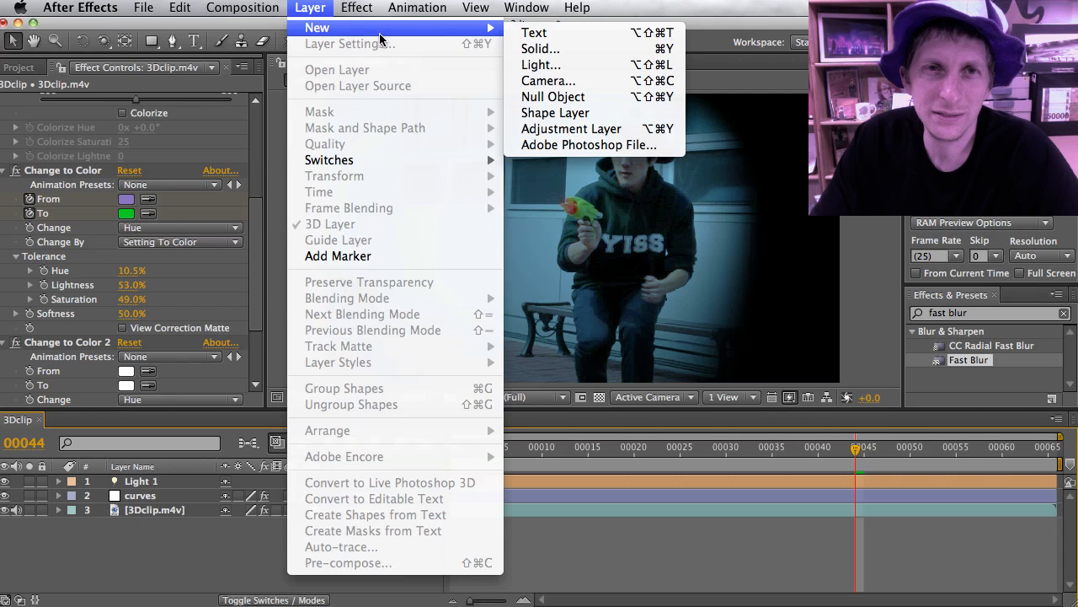
pyautogui.click(600, 67)
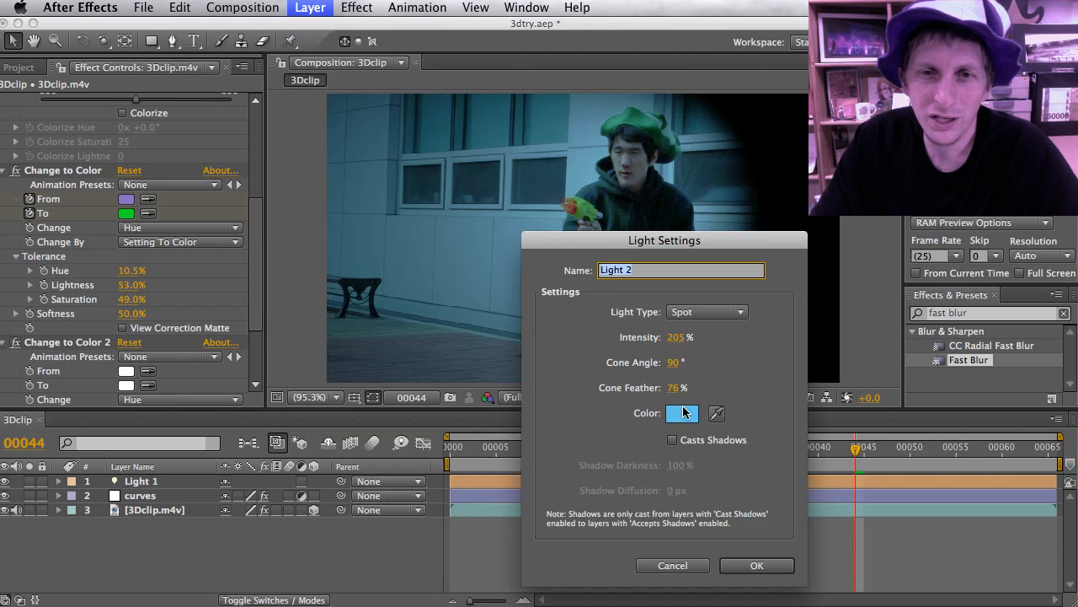
pyautogui.click(682, 413)
pyautogui.click(570, 371)
pyautogui.moveTo(569, 373); pyautogui.dragTo(570, 376)
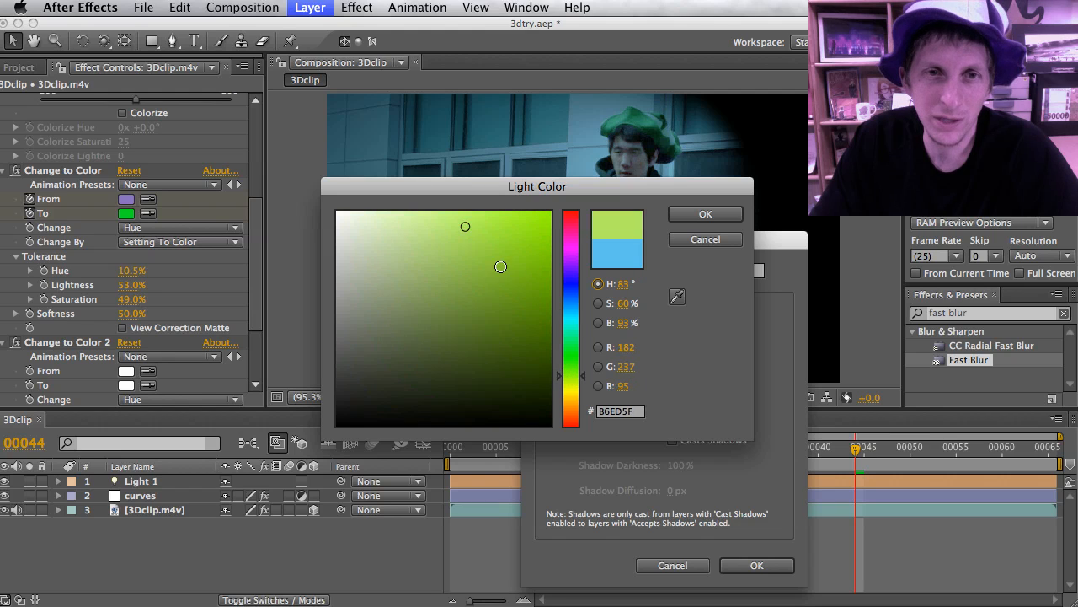
pyautogui.moveTo(481, 253); pyautogui.dragTo(463, 220)
pyautogui.click(705, 216)
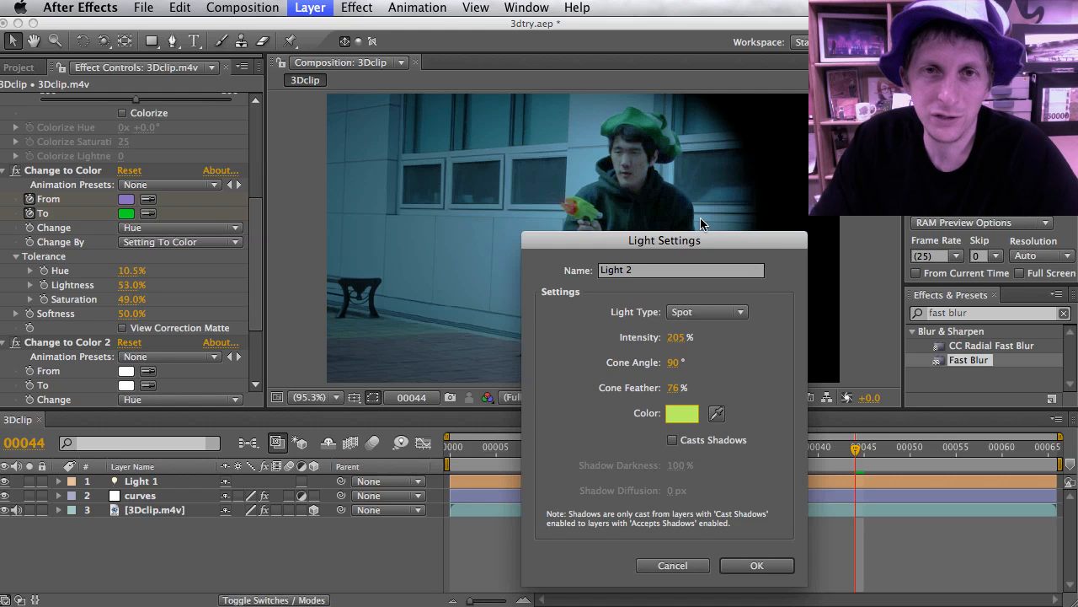
# Step: Create Light 2 as a Point light and place it just above the hat at the frame's upper edge
pyautogui.click(702, 312)
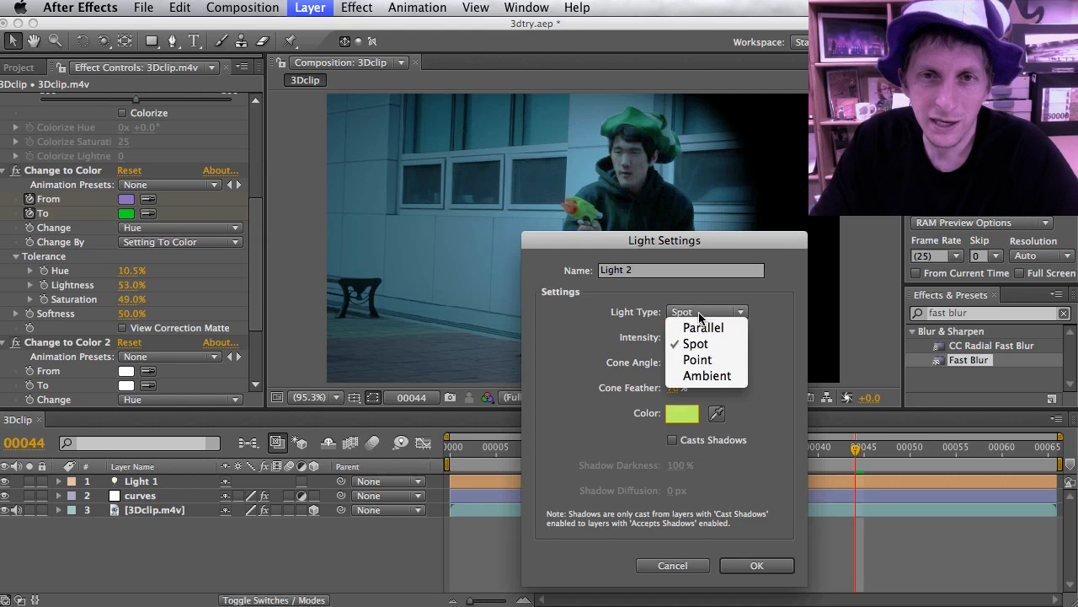
pyautogui.click(701, 360)
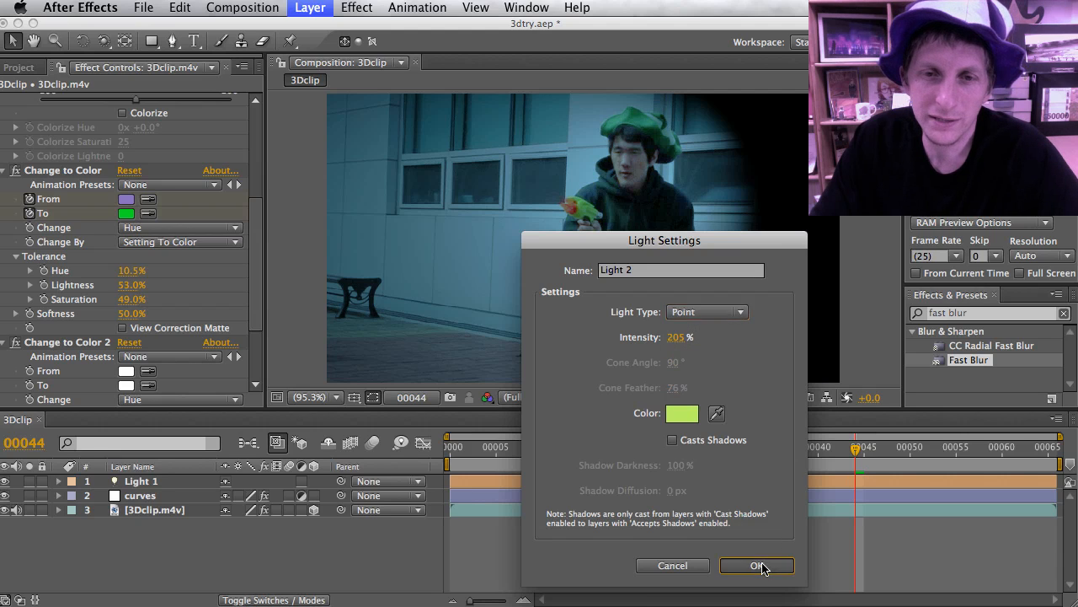
pyautogui.click(758, 566)
pyautogui.moveTo(613, 213); pyautogui.dragTo(517, 101)
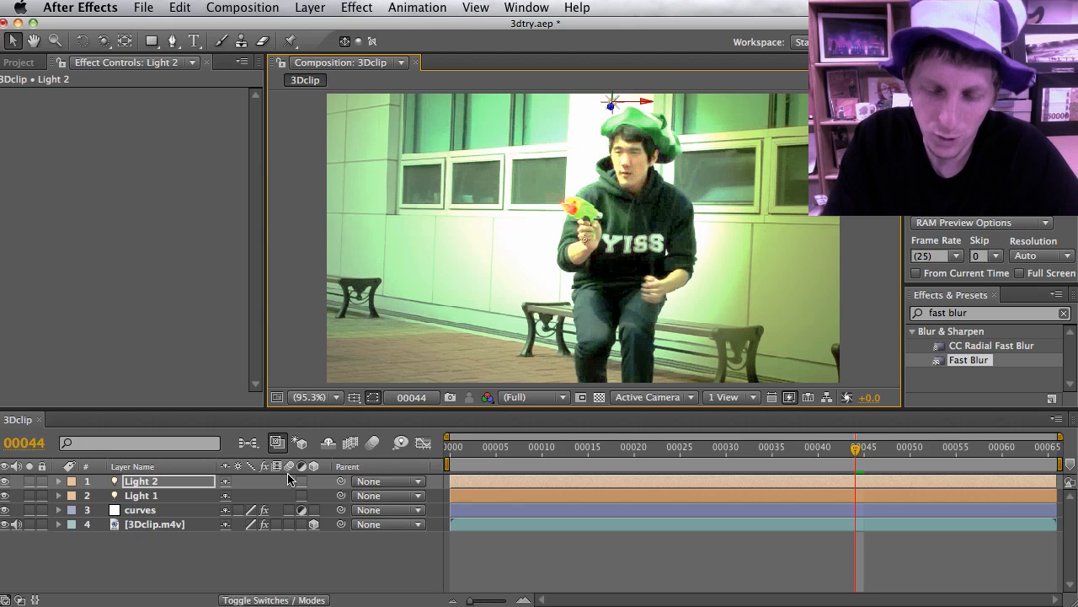
# Step: Show Light 2's light options and lower its intensity to 137%
pyautogui.press('t')
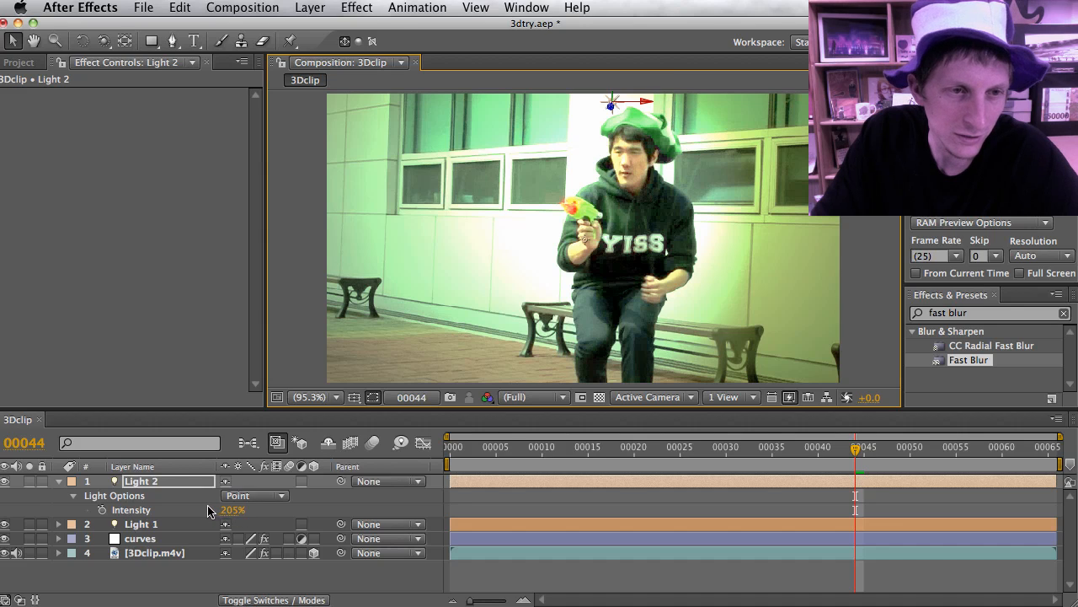
pyautogui.click(118, 496)
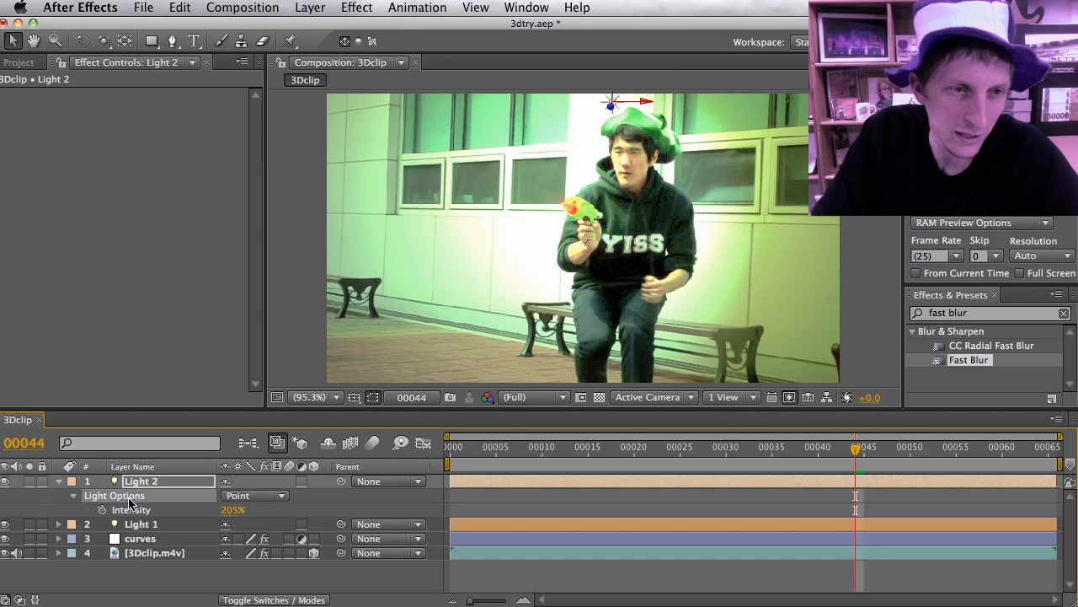
pyautogui.click(77, 498)
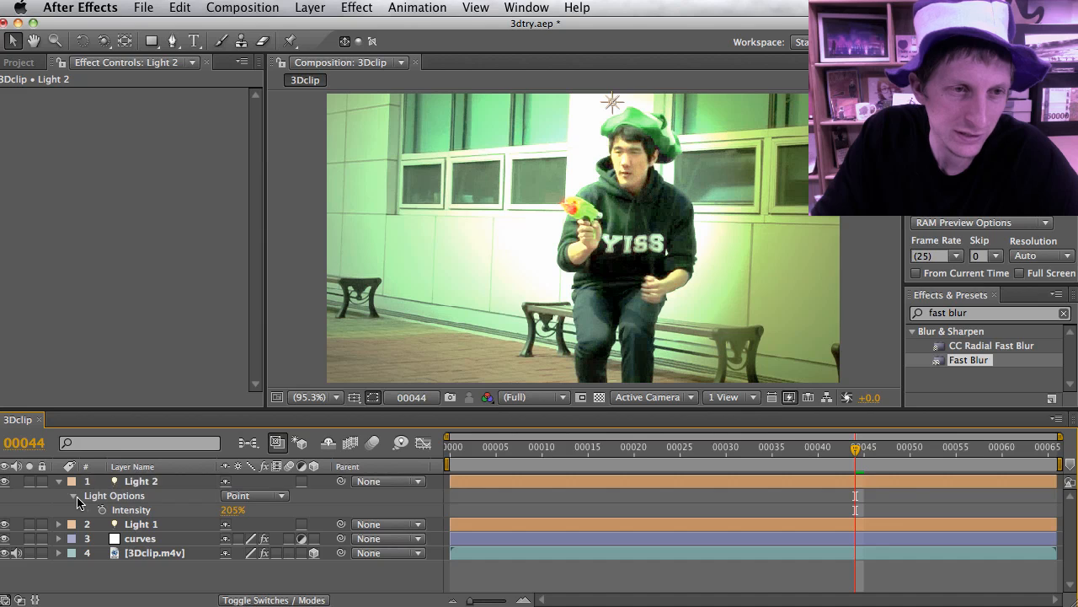
pyautogui.click(73, 498)
pyautogui.click(72, 498)
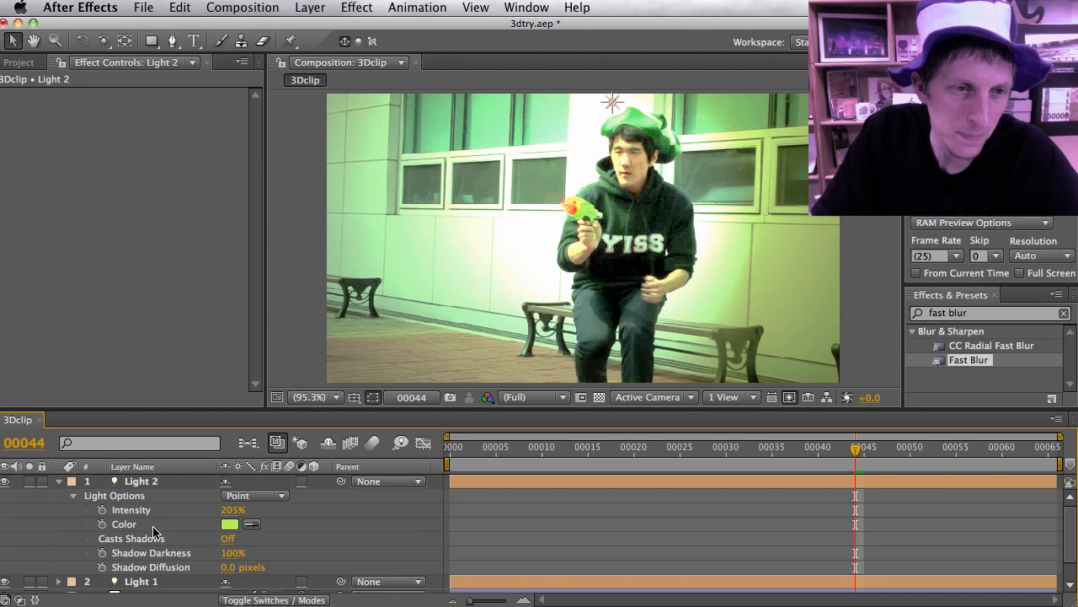
pyautogui.scroll(-1, 154, 529)
pyautogui.scroll(1, 154, 529)
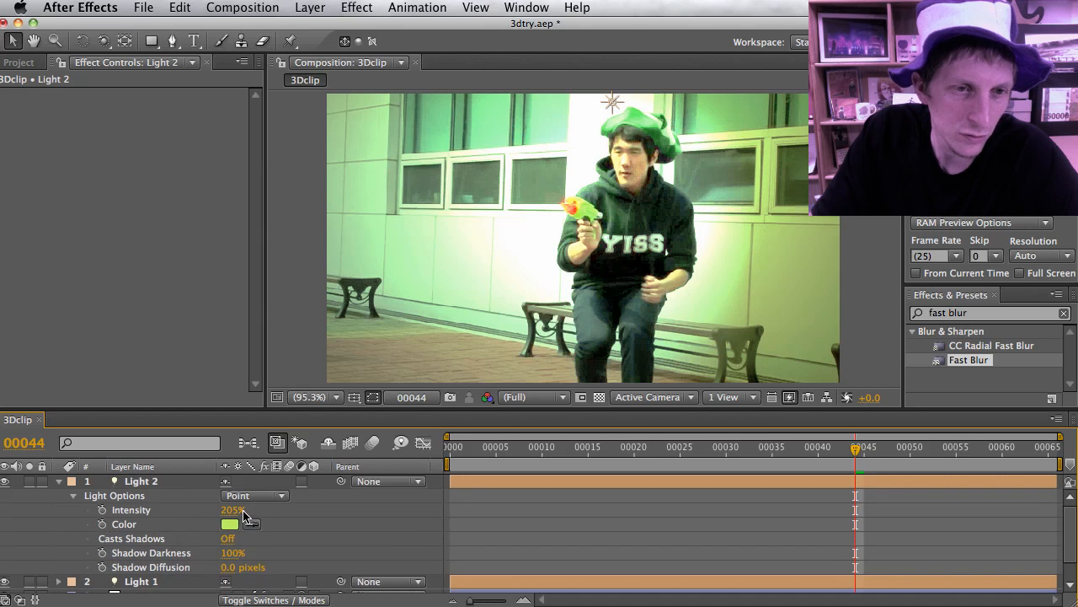
pyautogui.moveTo(226, 511)
pyautogui.mouseDown()
pyautogui.moveTo(193, 512)
pyautogui.moveTo(222, 515)
pyautogui.mouseUp()
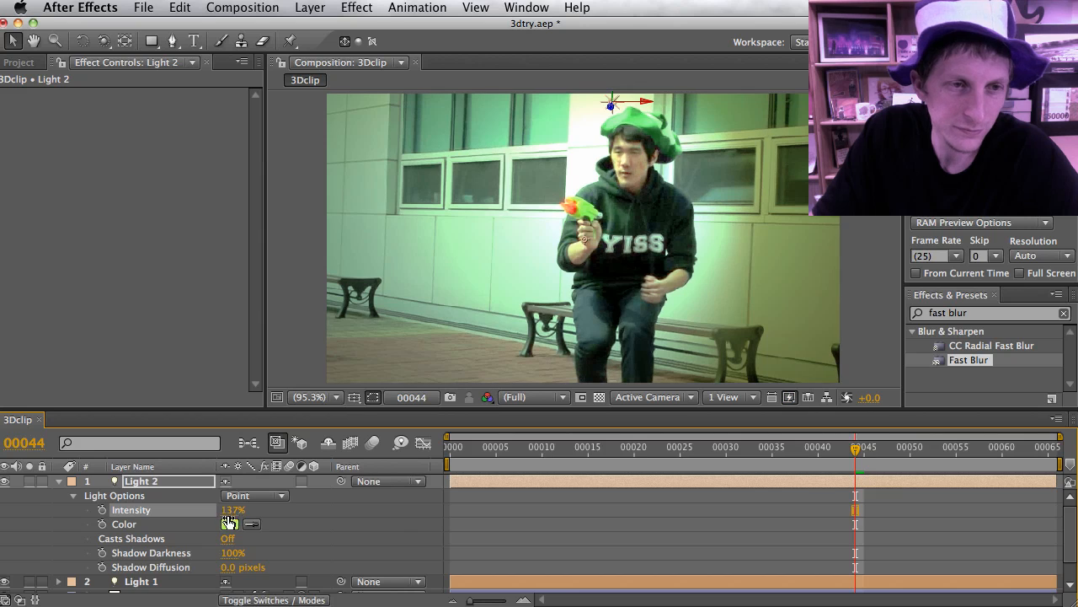
pyautogui.scroll(-1, 228, 522)
pyautogui.scroll(-1, 228, 522)
pyautogui.scroll(2, 141, 515)
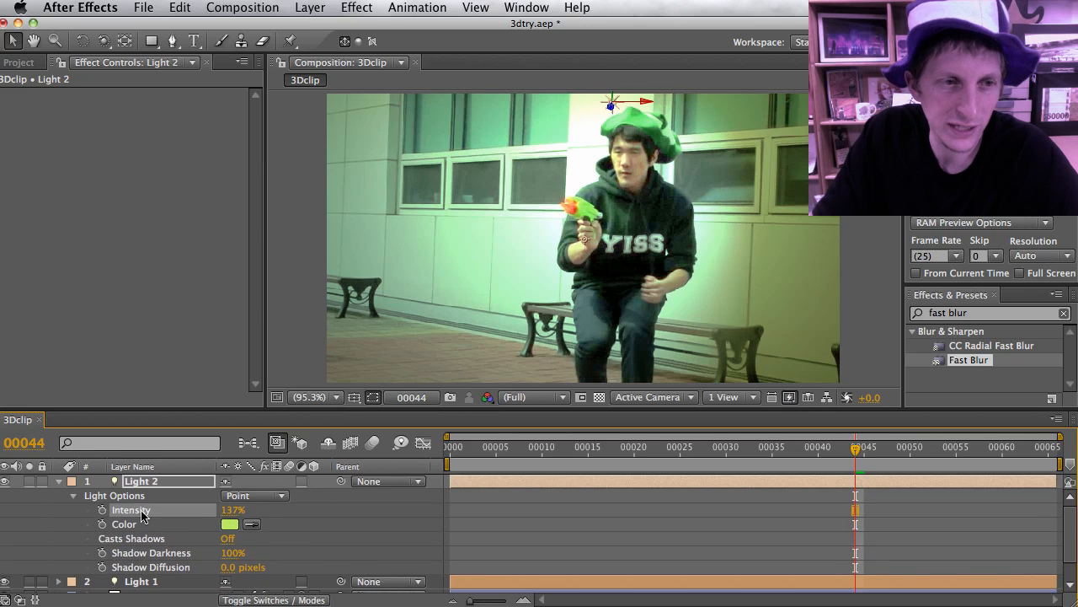
# Step: Compare the shot without and with Light 2 by hiding the light and showing it again
pyautogui.click(5, 481)
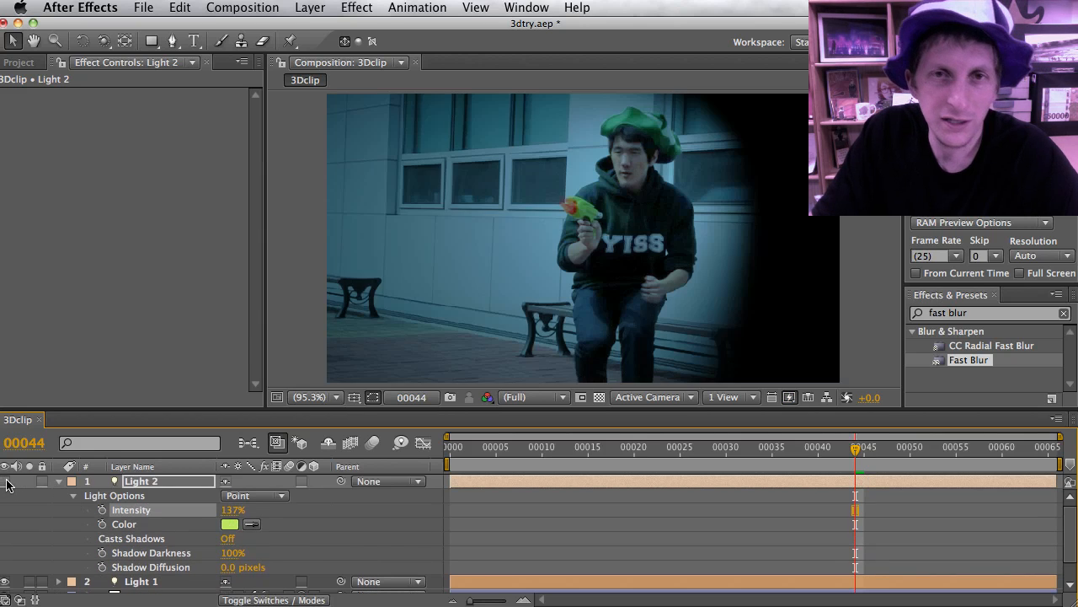
pyautogui.click(6, 484)
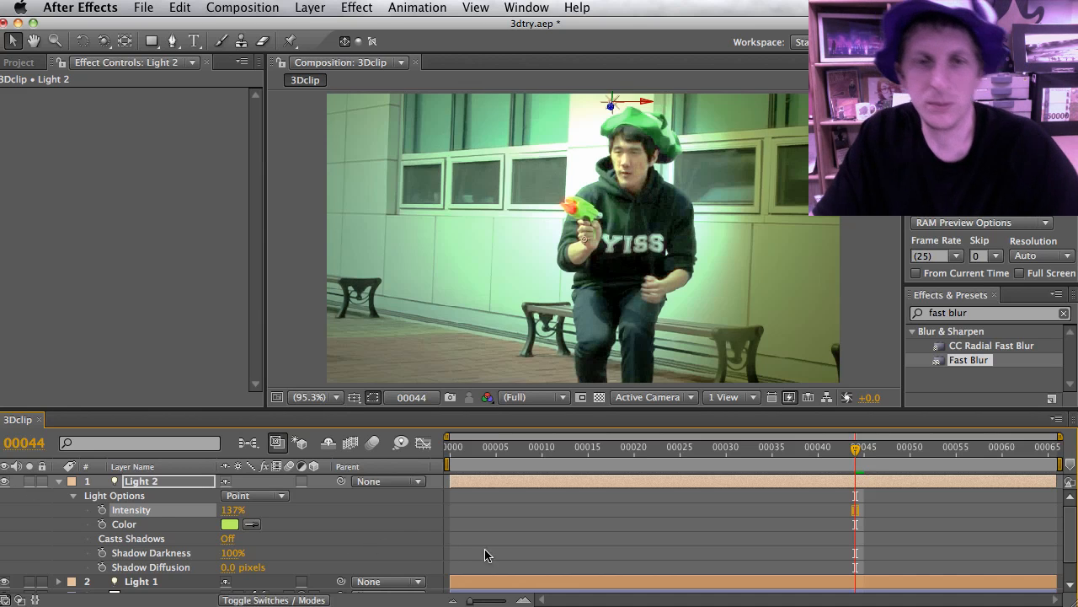
pyautogui.scroll(-2, 485, 537)
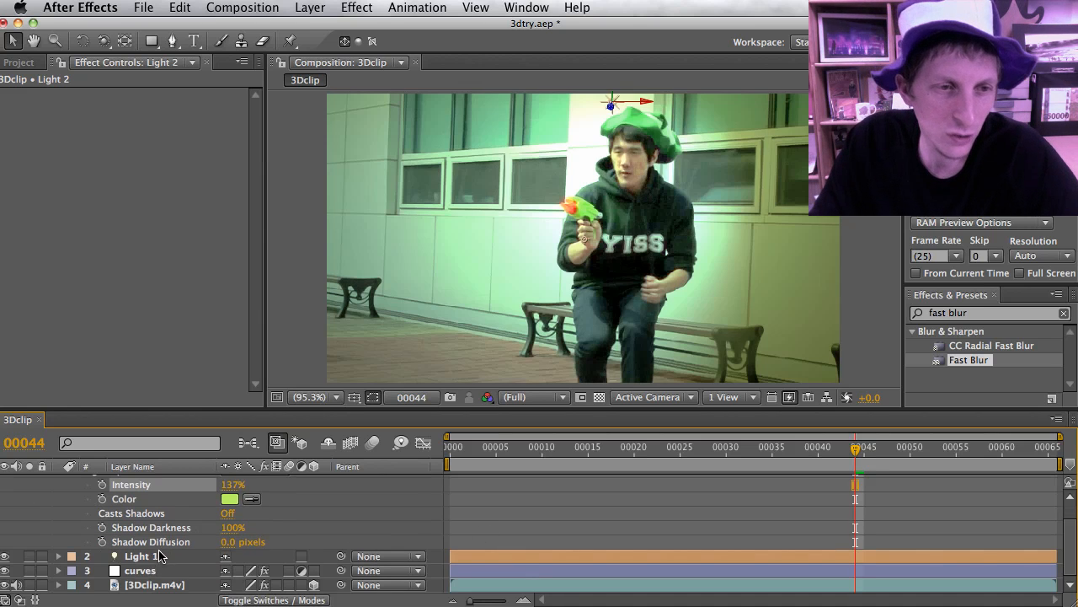
pyautogui.scroll(2, 183, 547)
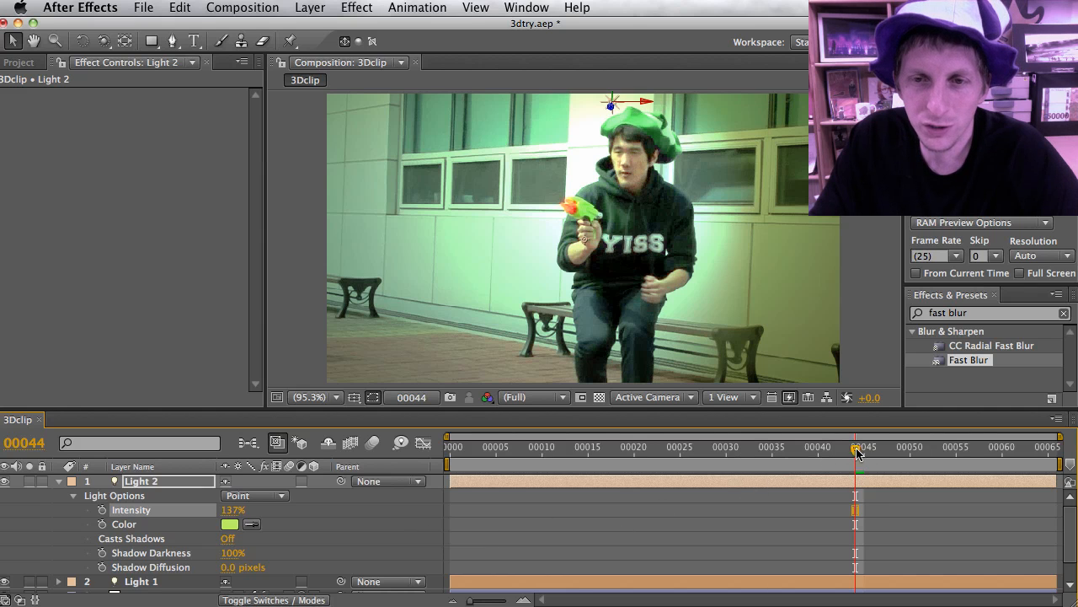
# Step: Go to the composition's last frame, 65, and collapse Light 2's properties
pyautogui.moveTo(857, 453); pyautogui.dragTo(1054, 457)
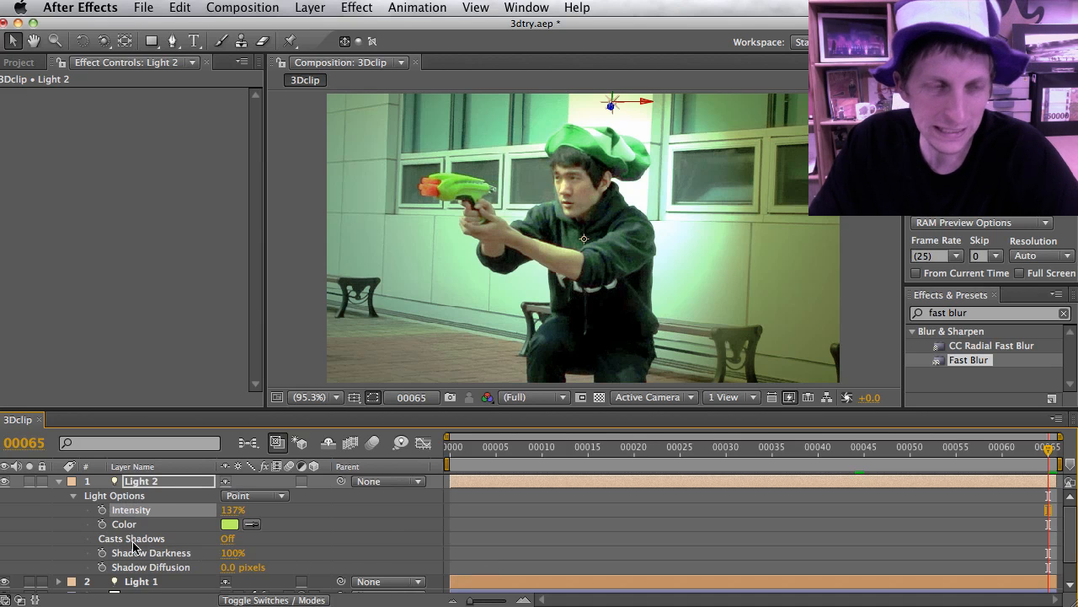
pyautogui.press('u')
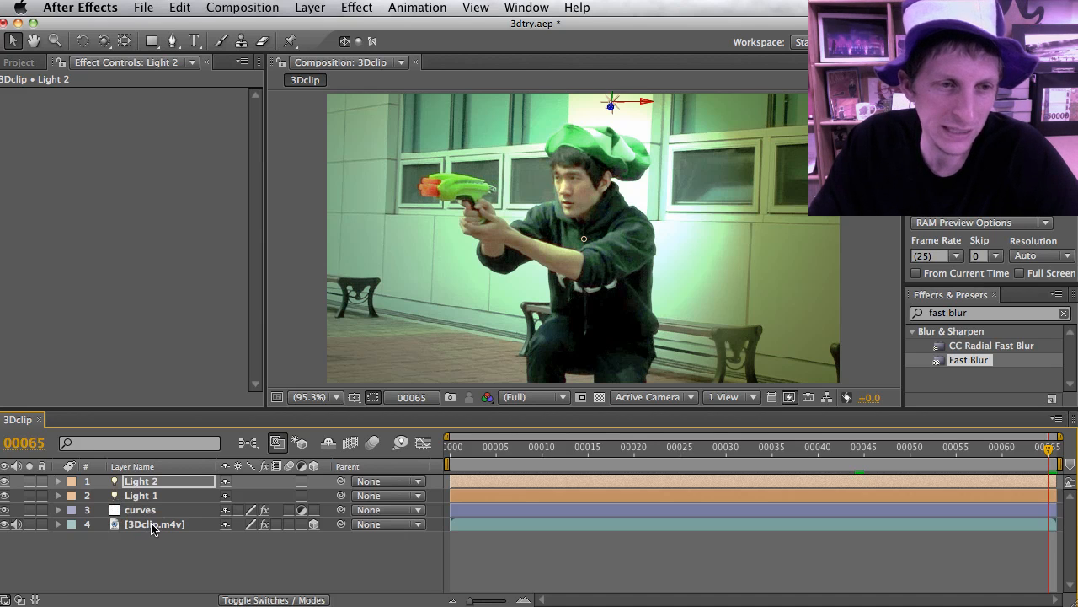
# Step: Try Freeze Frame on the 3Dclip.m4v layer at frame 65, check an earlier frame and undo the freeze
pyautogui.click(152, 525)
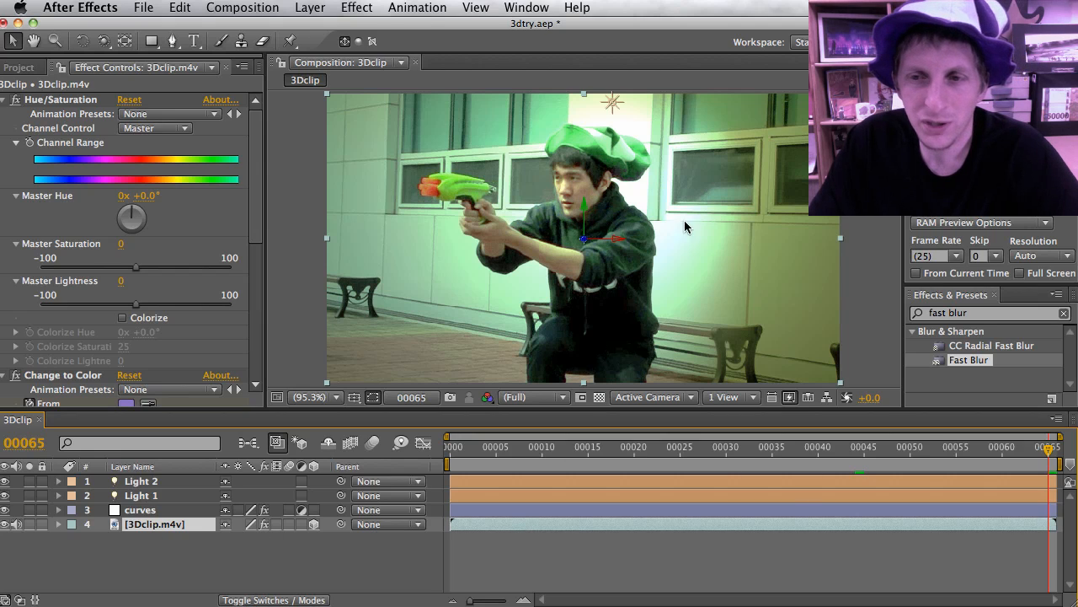
pyautogui.rightClick(578, 534)
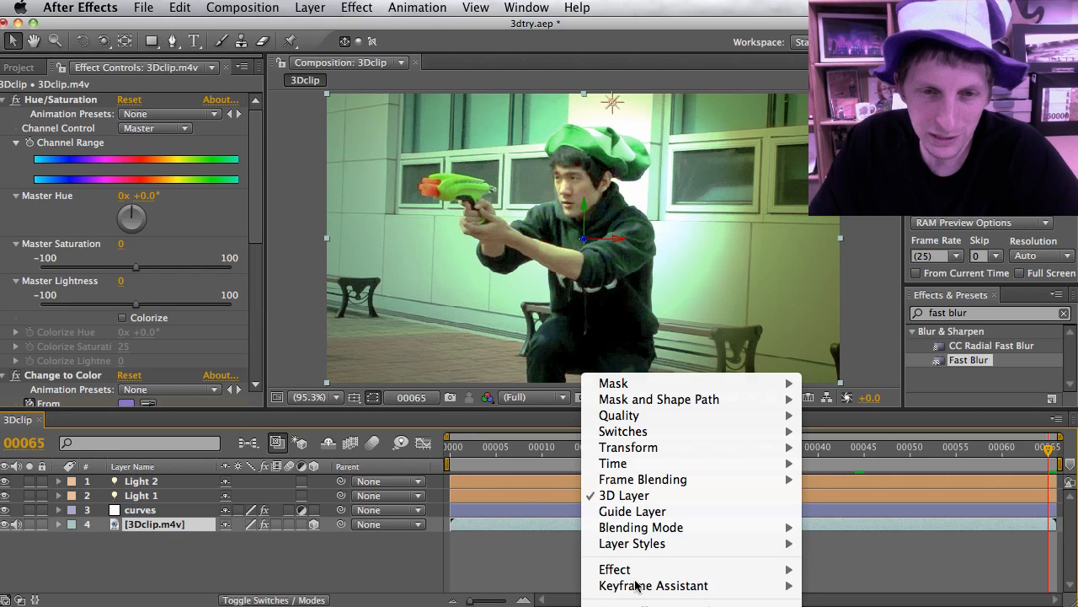
pyautogui.moveTo(666, 480)
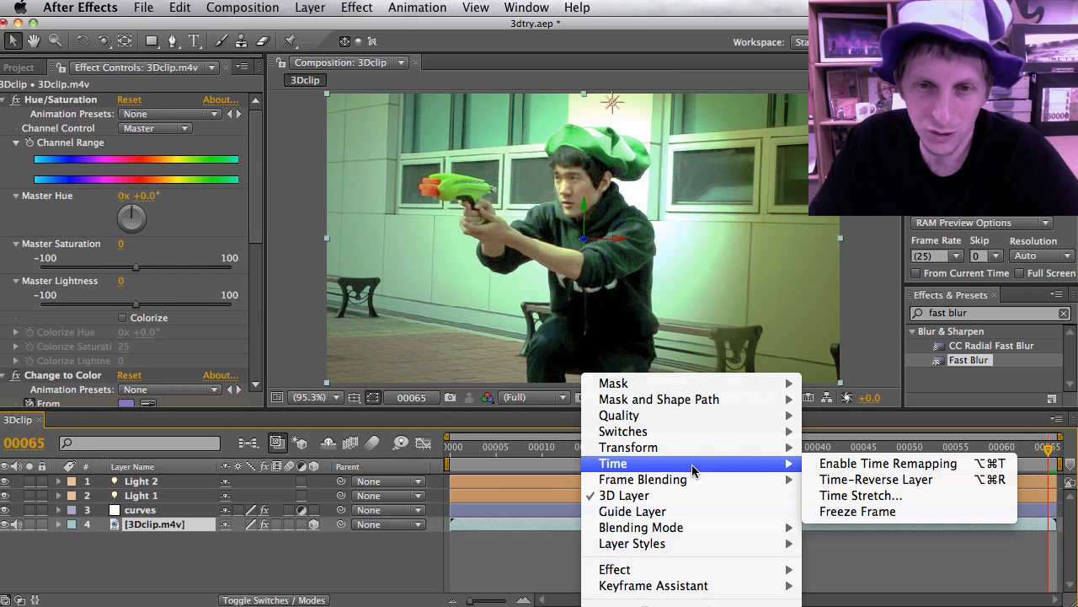
pyautogui.click(860, 512)
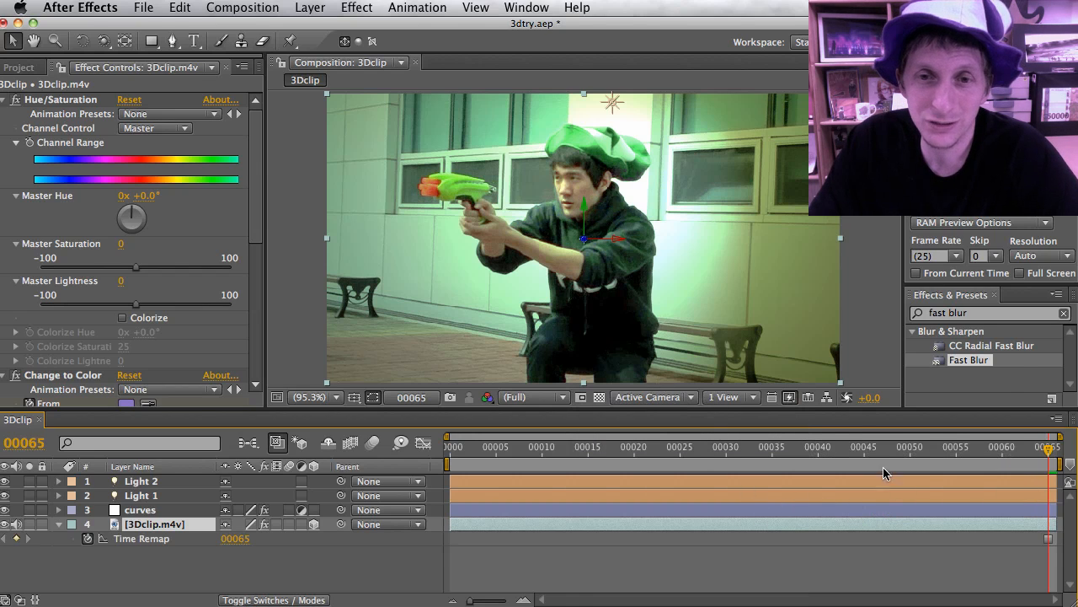
pyautogui.moveTo(860, 451); pyautogui.dragTo(678, 451)
pyautogui.click(710, 451)
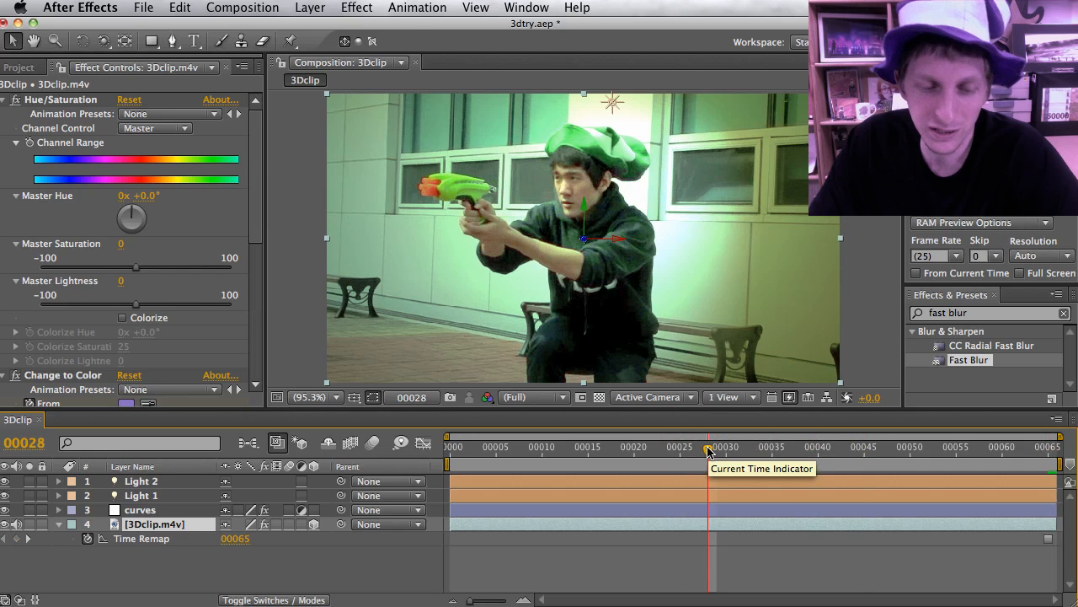
pyautogui.press('super+z')
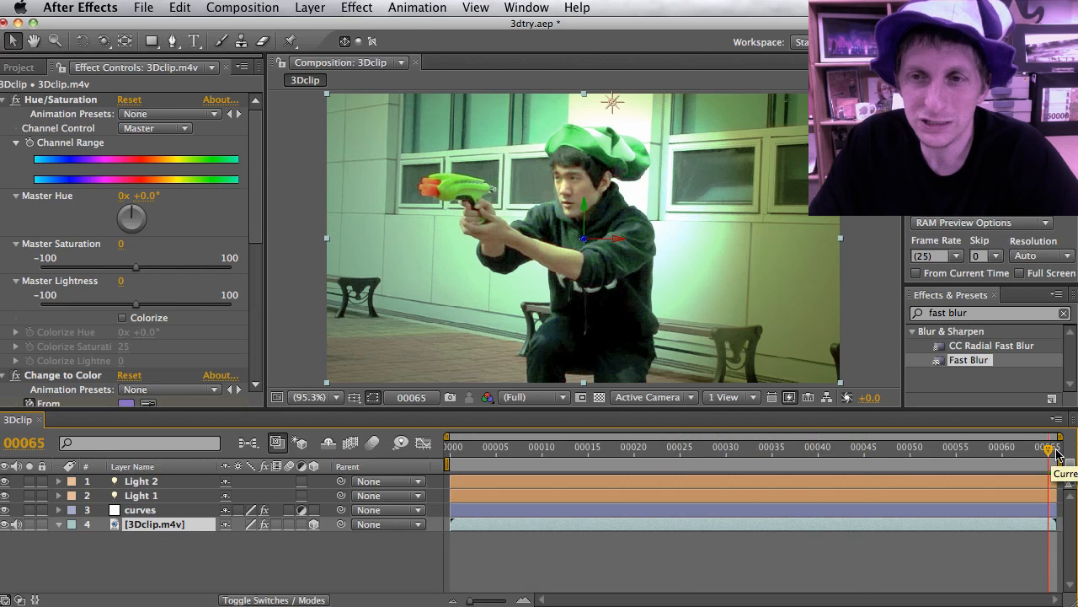
# Step: Save frame 65 as layered Photoshop file 3DclipLayers.psd in the 3D folder
pyautogui.click(258, 10)
pyautogui.moveTo(277, 202)
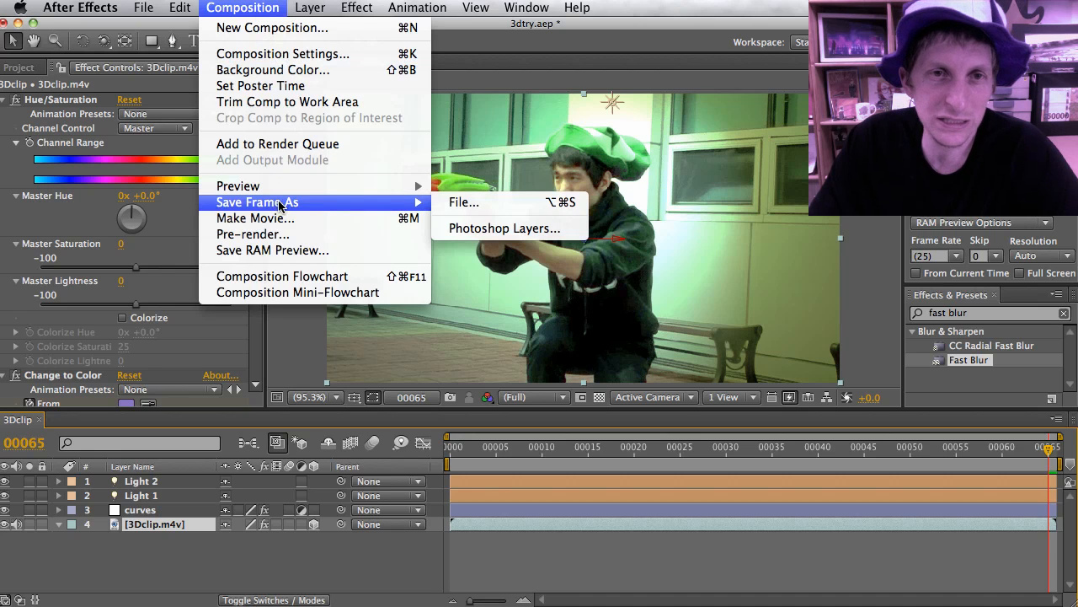
pyautogui.click(489, 228)
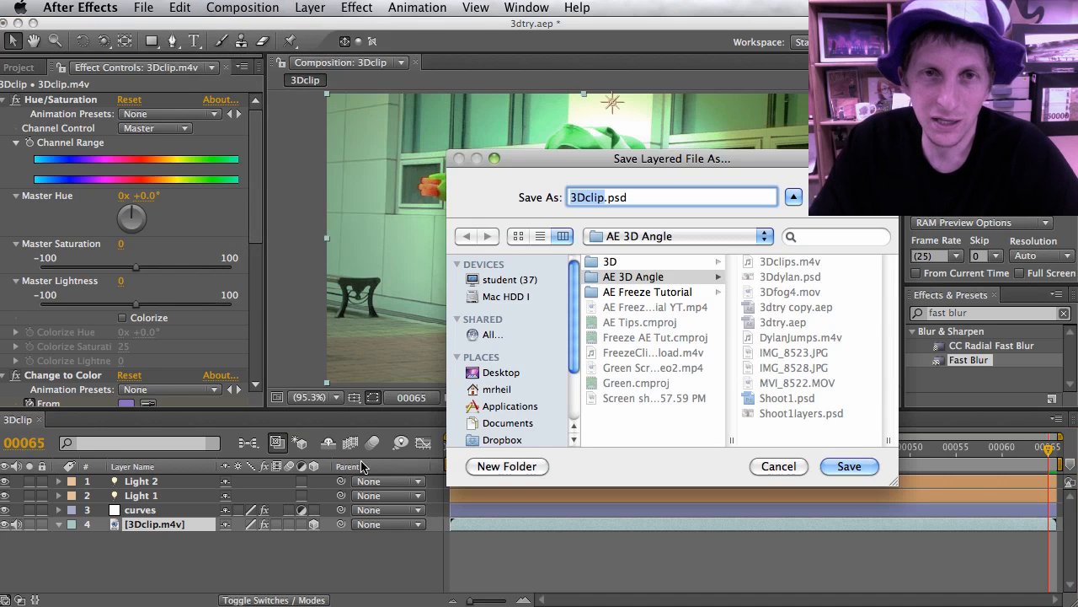
pyautogui.click(602, 196)
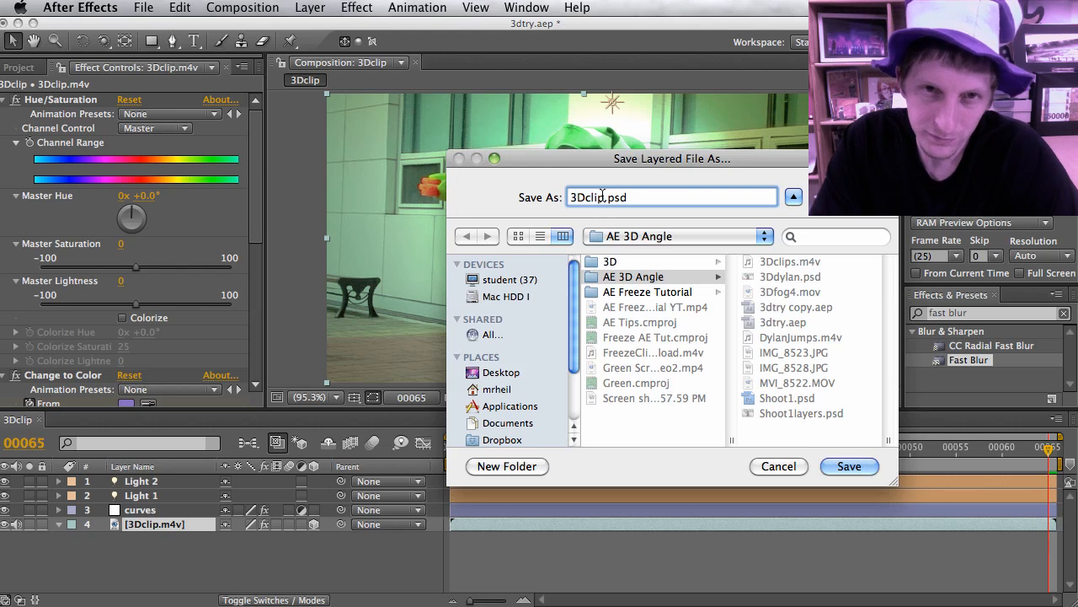
pyautogui.write('Layers')
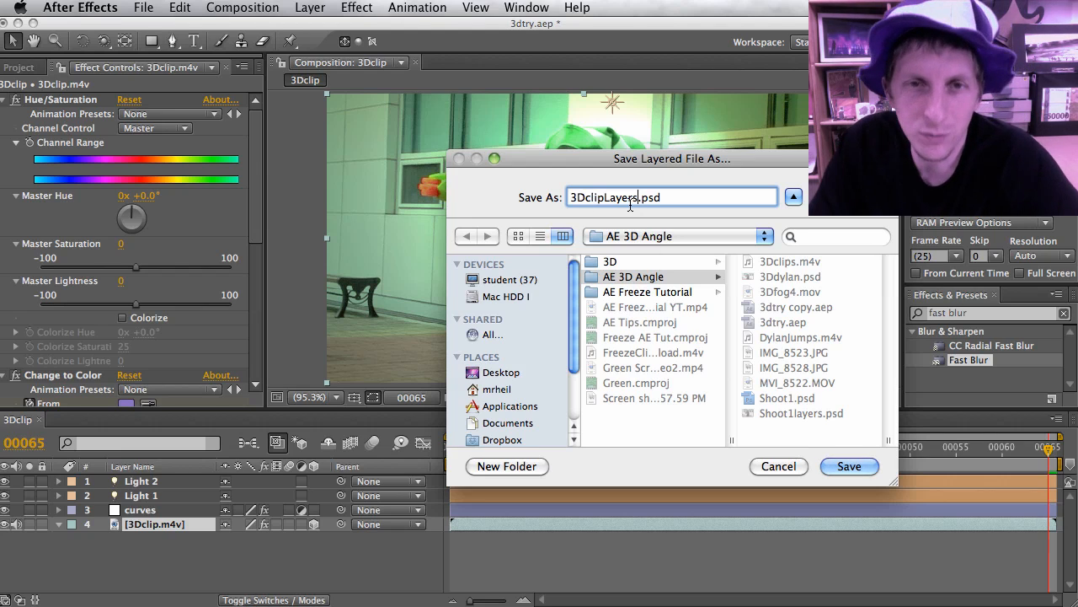
pyautogui.click(610, 261)
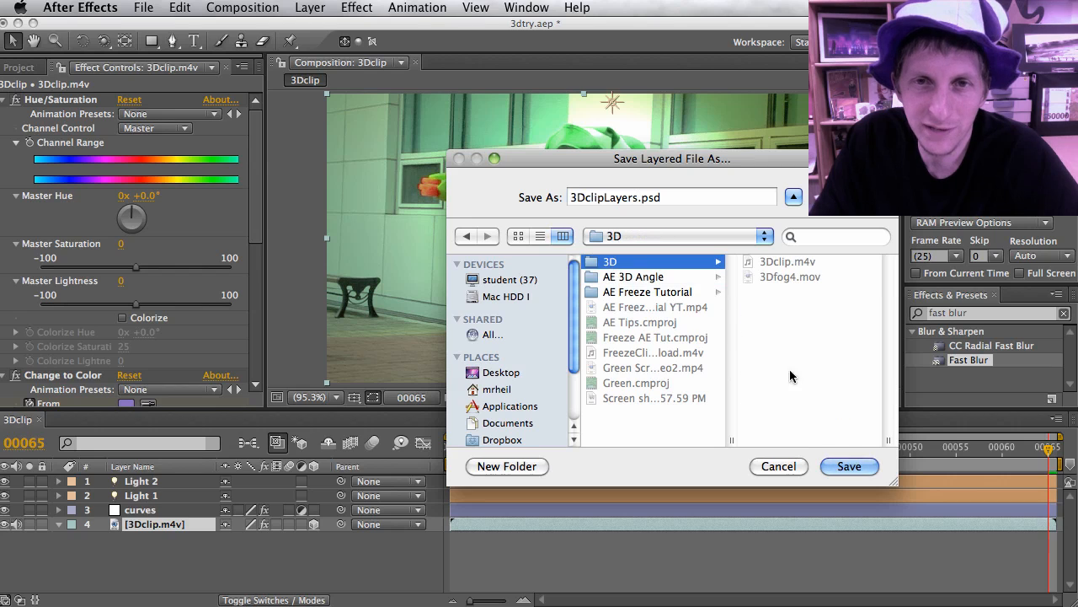
pyautogui.click(848, 465)
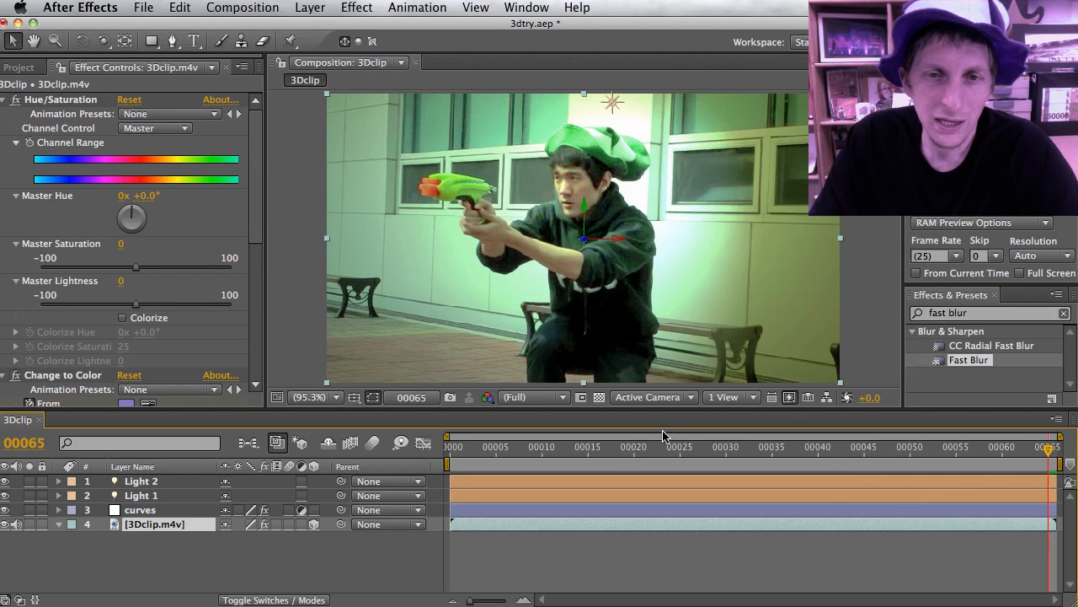
# Step: Switch to Photoshop, open 3DclipLayers.psd and enlarge its document window
pyautogui.press('super+Tab')
pyautogui.press('super+Tab')
pyautogui.press('super+Tab')
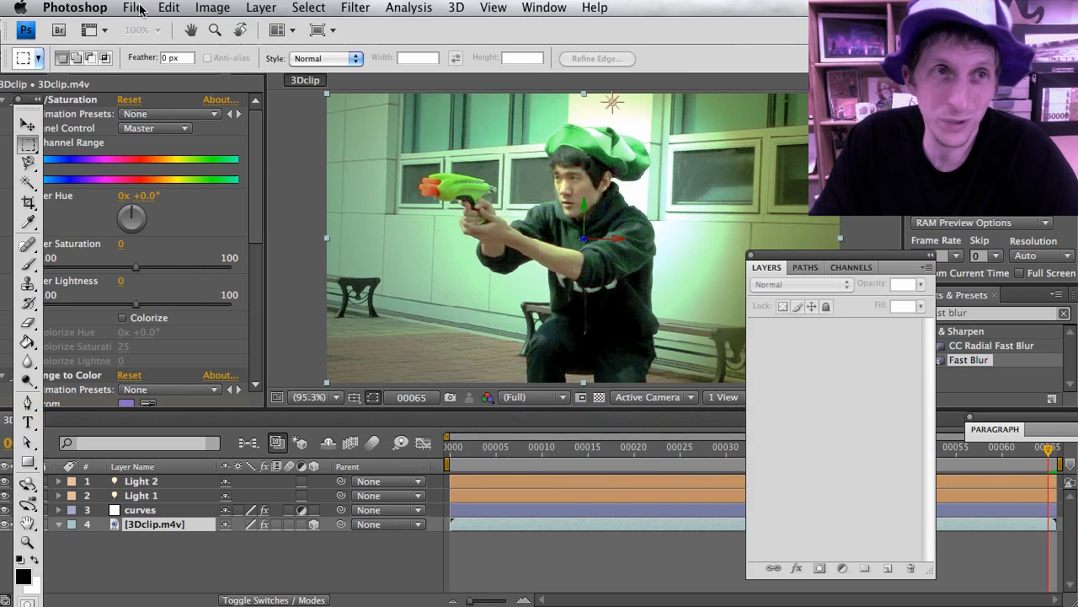
pyautogui.click(133, 8)
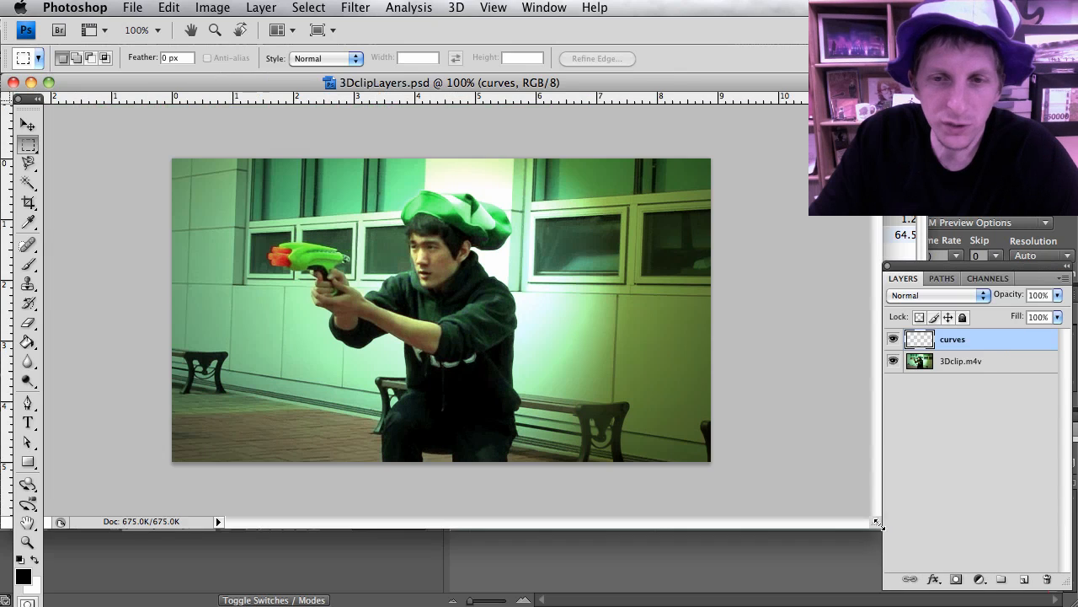
pyautogui.moveTo(878, 524); pyautogui.dragTo(1074, 600)
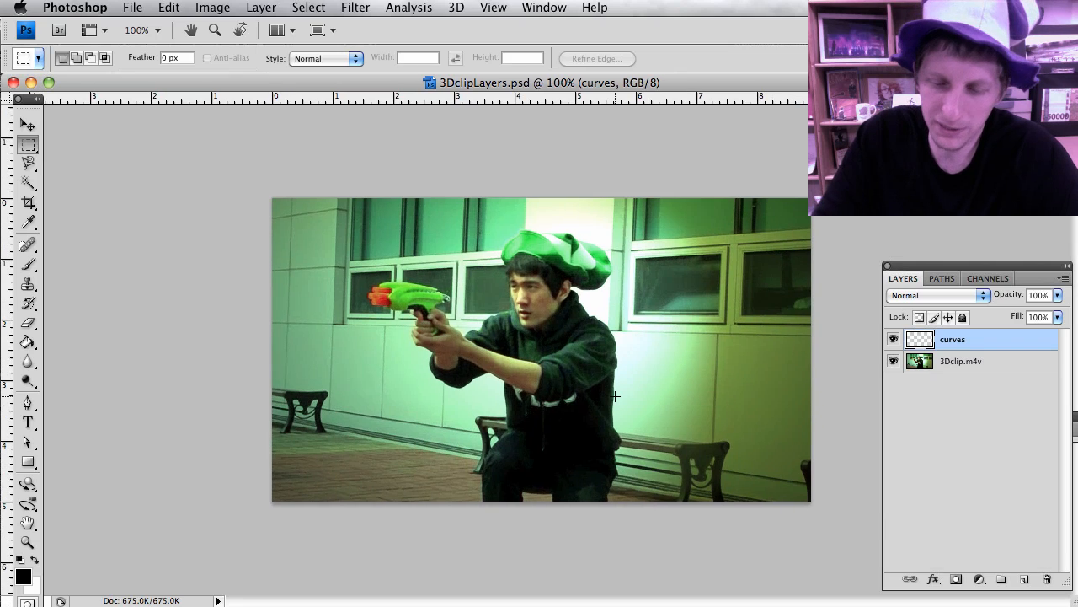
# Step: Start a Pen tool path at the bottom of the man's leg and trace up his back to the hat's rear edge
pyautogui.press('p')
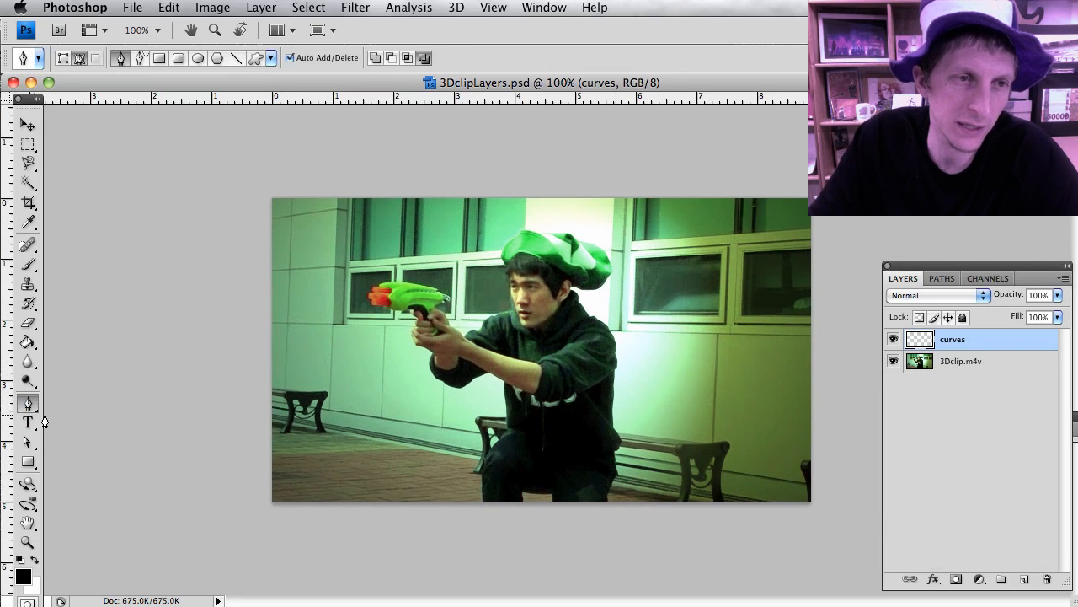
pyautogui.click(609, 498)
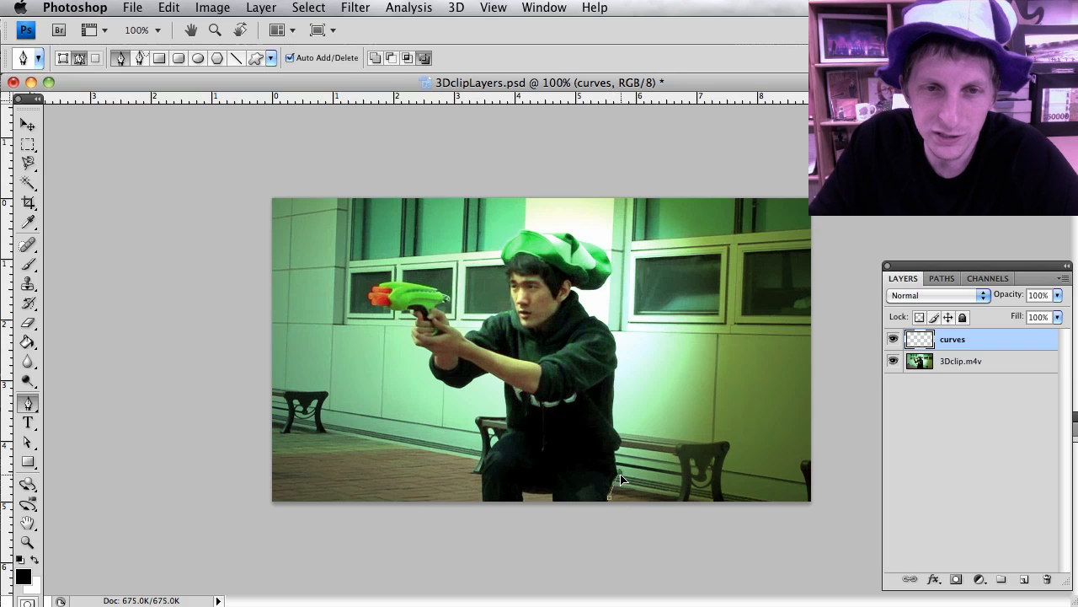
pyautogui.moveTo(613, 468); pyautogui.dragTo(628, 482)
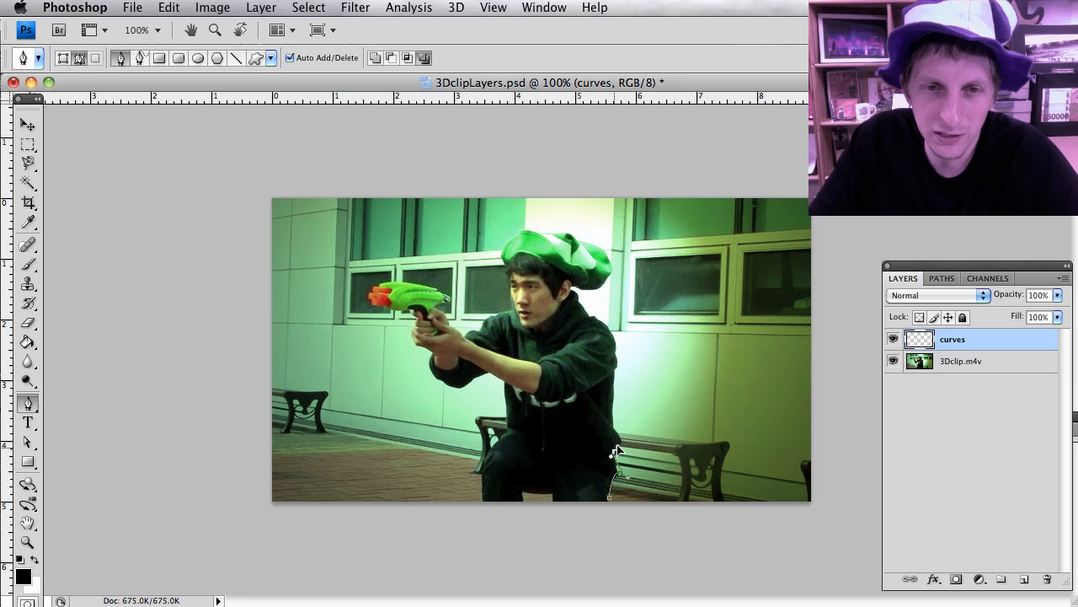
pyautogui.moveTo(618, 446); pyautogui.dragTo(614, 429)
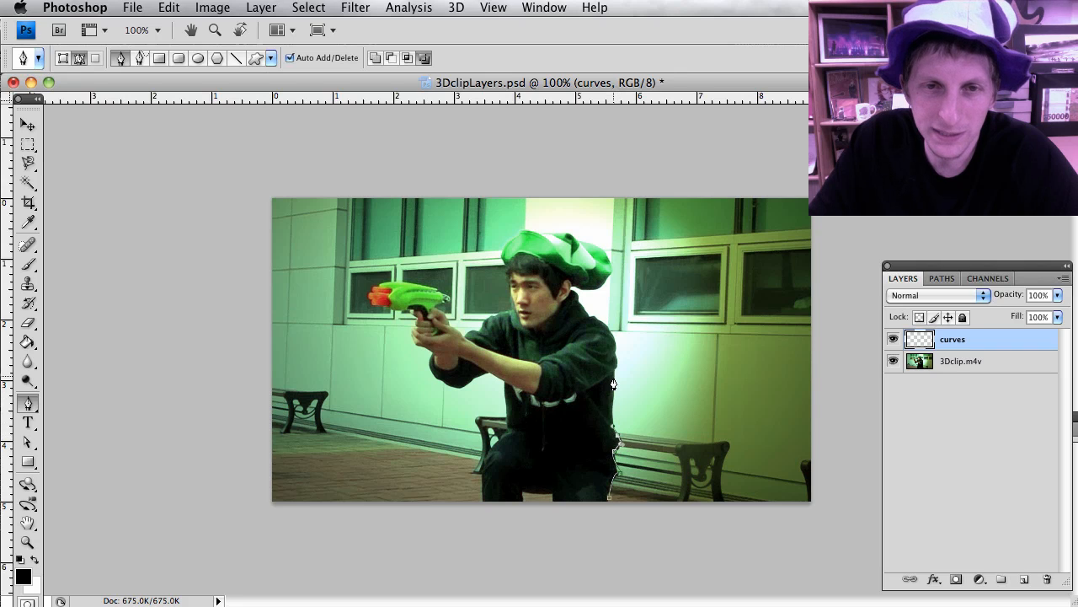
pyautogui.moveTo(614, 385); pyautogui.dragTo(615, 386)
pyautogui.moveTo(613, 330); pyautogui.dragTo(579, 221)
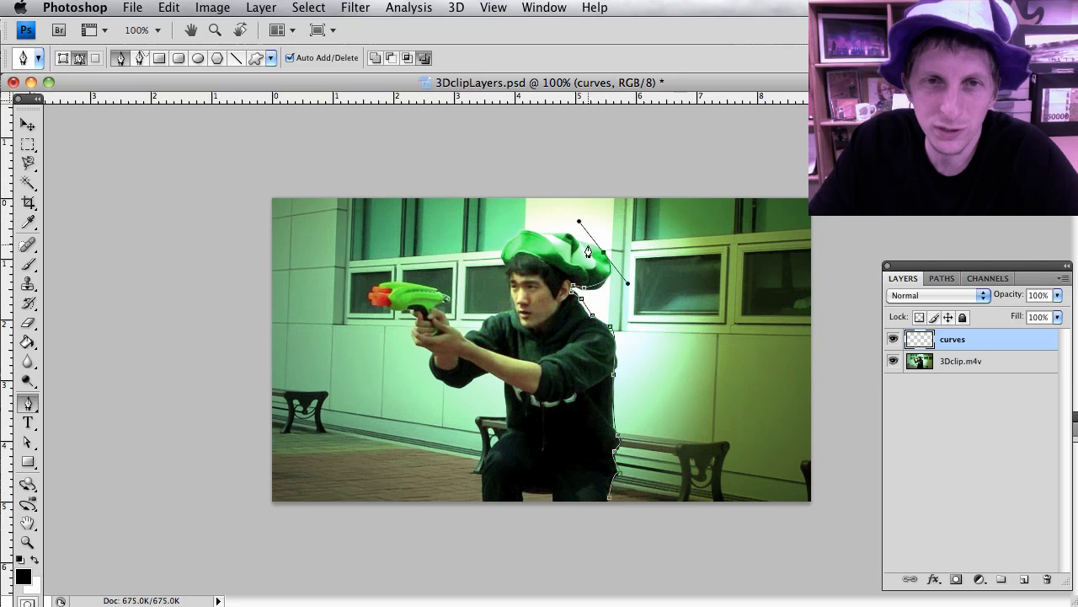
# Step: Try two alternative anchor points for the curve over the hat's top edge, undoing each one
pyautogui.click(584, 242)
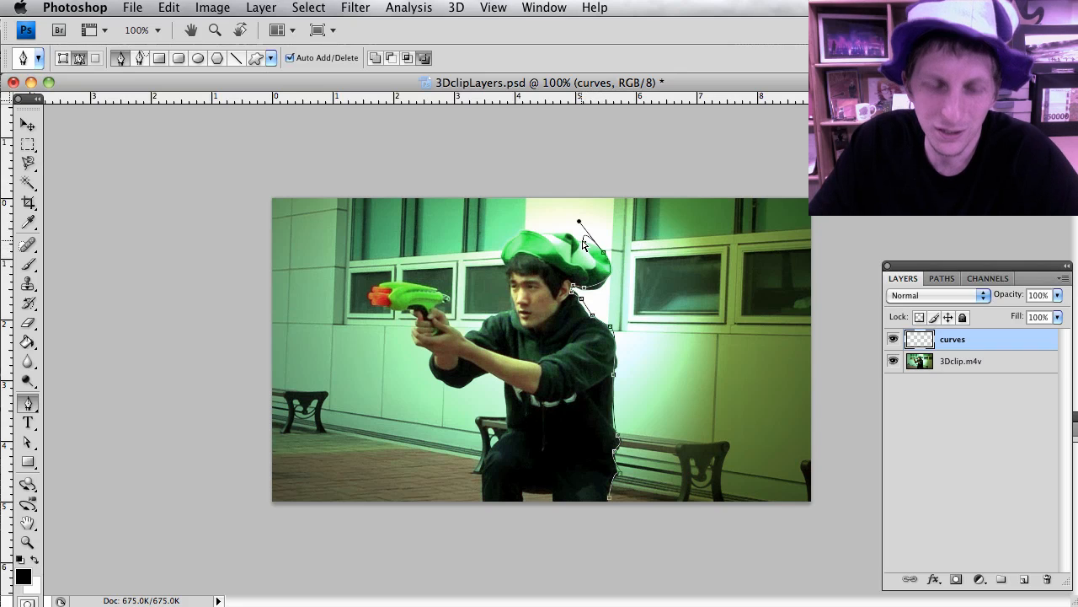
pyautogui.press('super+z')
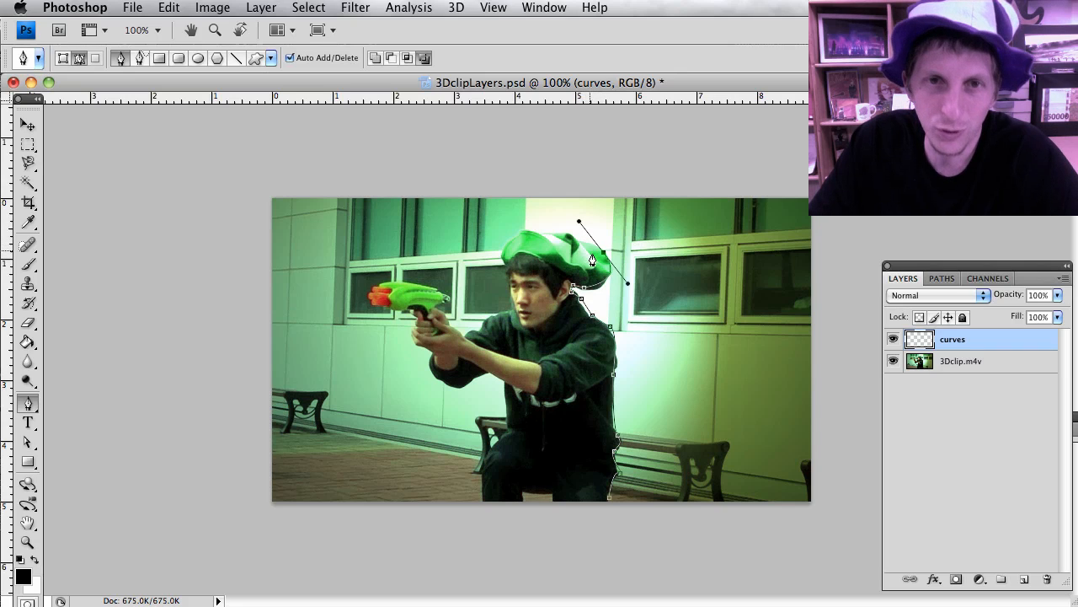
pyautogui.click(547, 233)
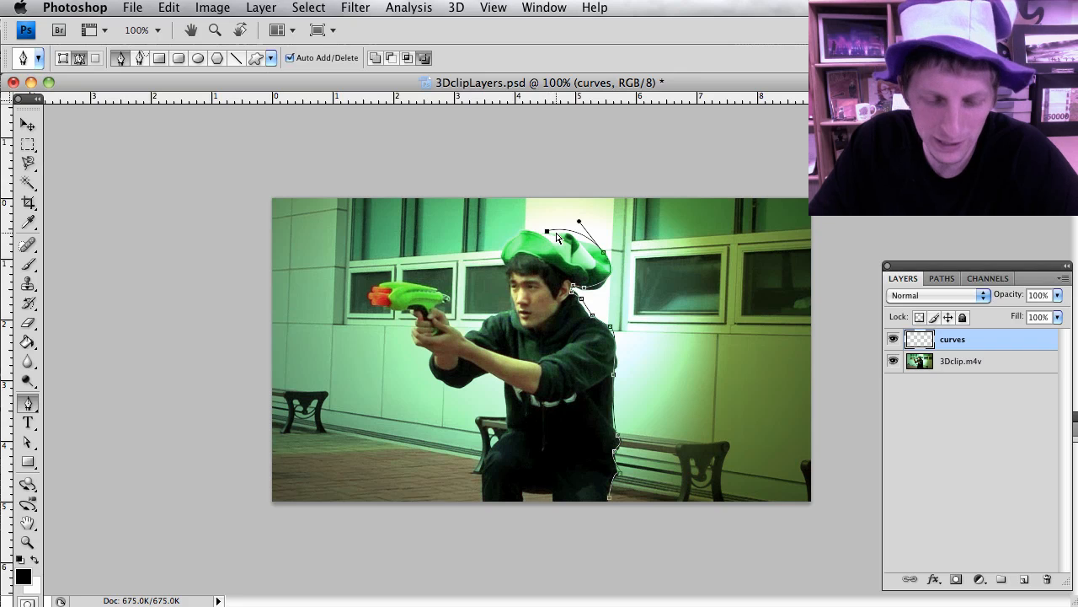
pyautogui.press('super+z')
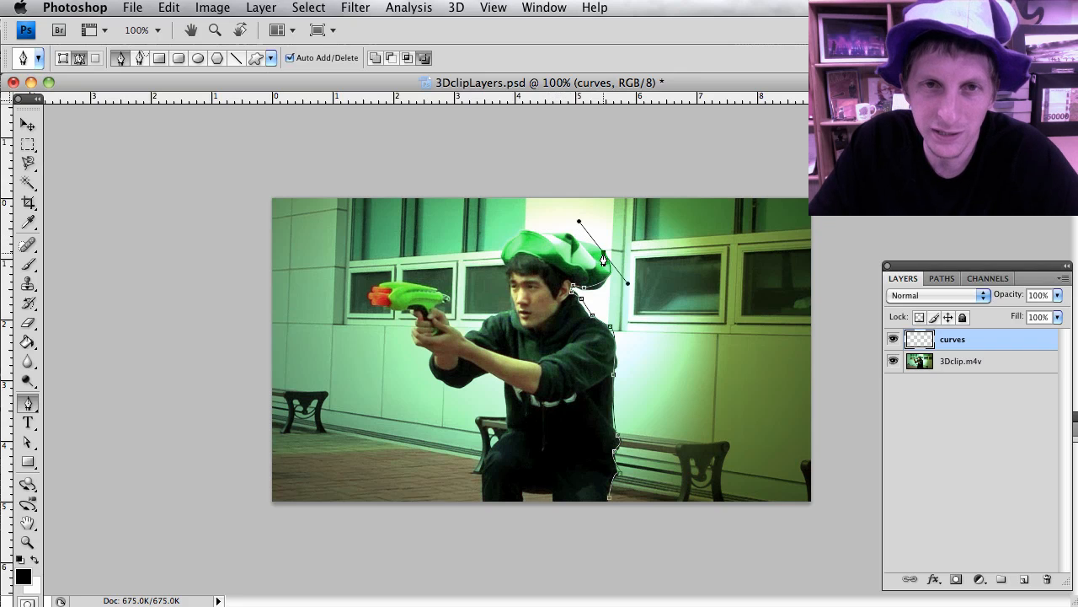
# Step: Continue the path over the top of the hat and down past the face toward the outstretched arm
pyautogui.click(577, 240)
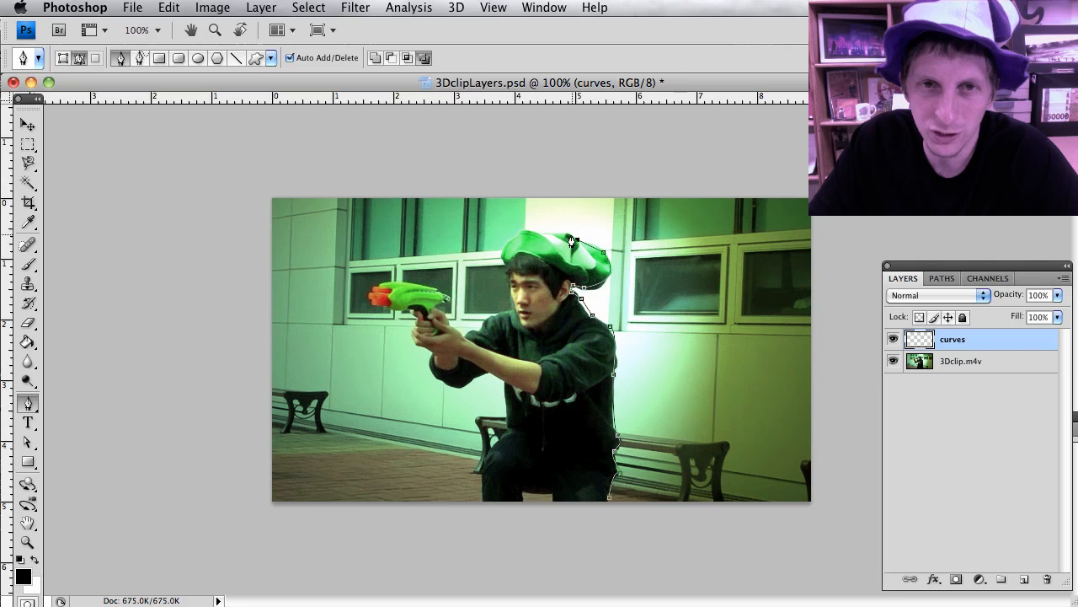
pyautogui.moveTo(570, 232); pyautogui.dragTo(527, 230)
pyautogui.click(546, 234)
pyautogui.click(509, 241)
pyautogui.moveTo(510, 267); pyautogui.dragTo(518, 275)
pyautogui.click(513, 289)
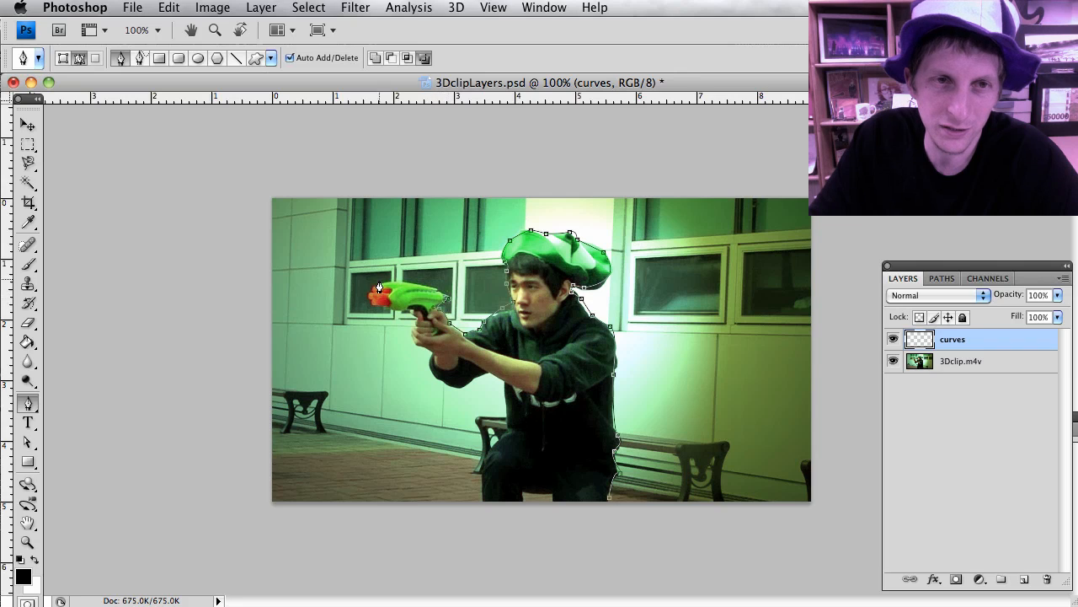
# Step: Continue the path around the toy gun, under the arms and down the front of the body, closing it along the bottom of the legs
pyautogui.moveTo(380, 282); pyautogui.dragTo(350, 293)
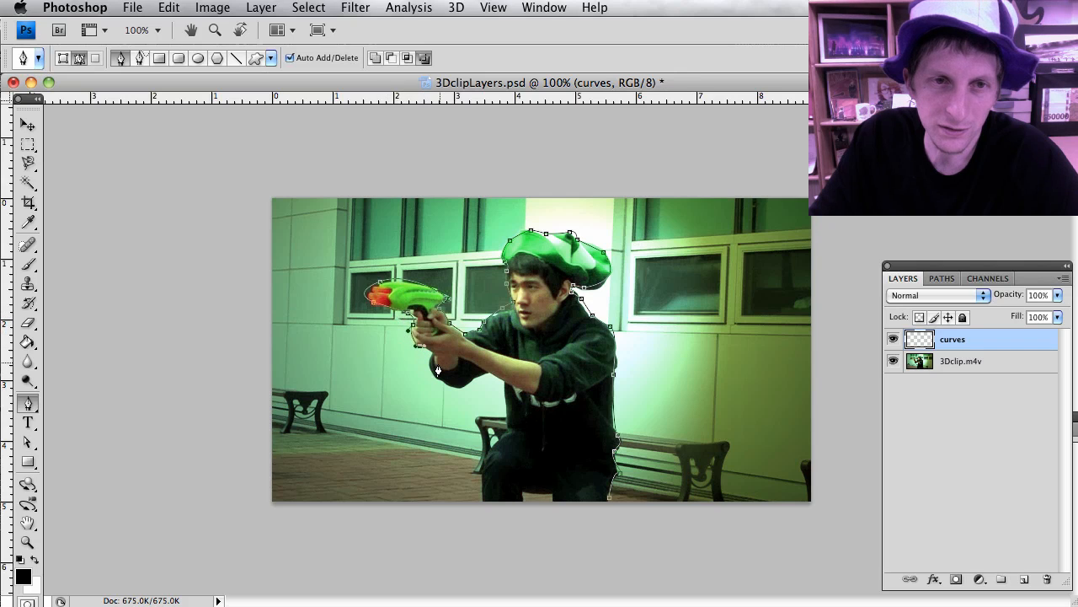
pyautogui.moveTo(432, 364); pyautogui.dragTo(487, 381)
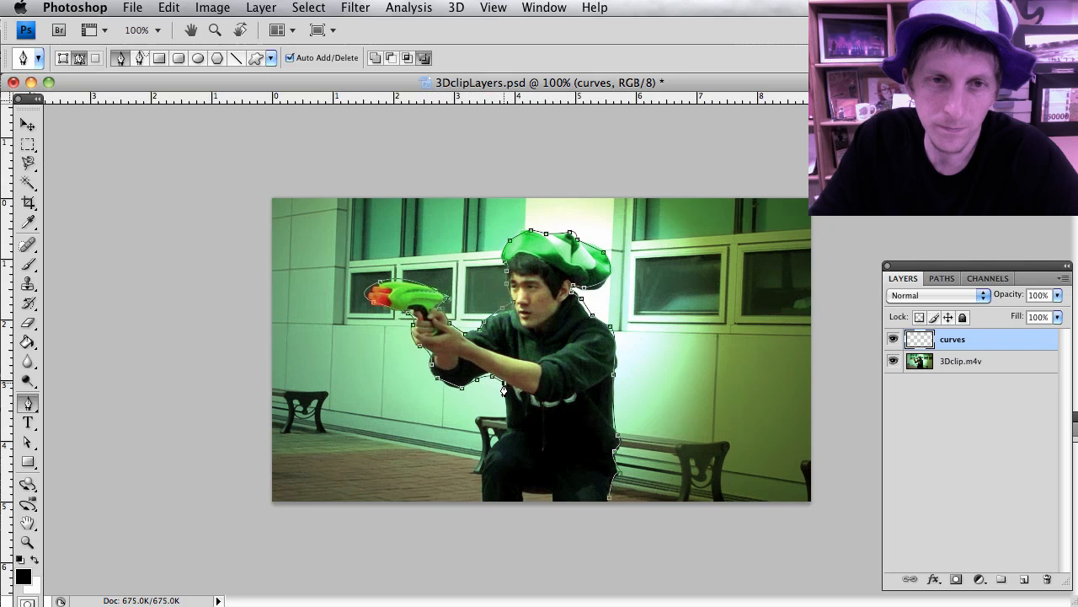
pyautogui.click(504, 413)
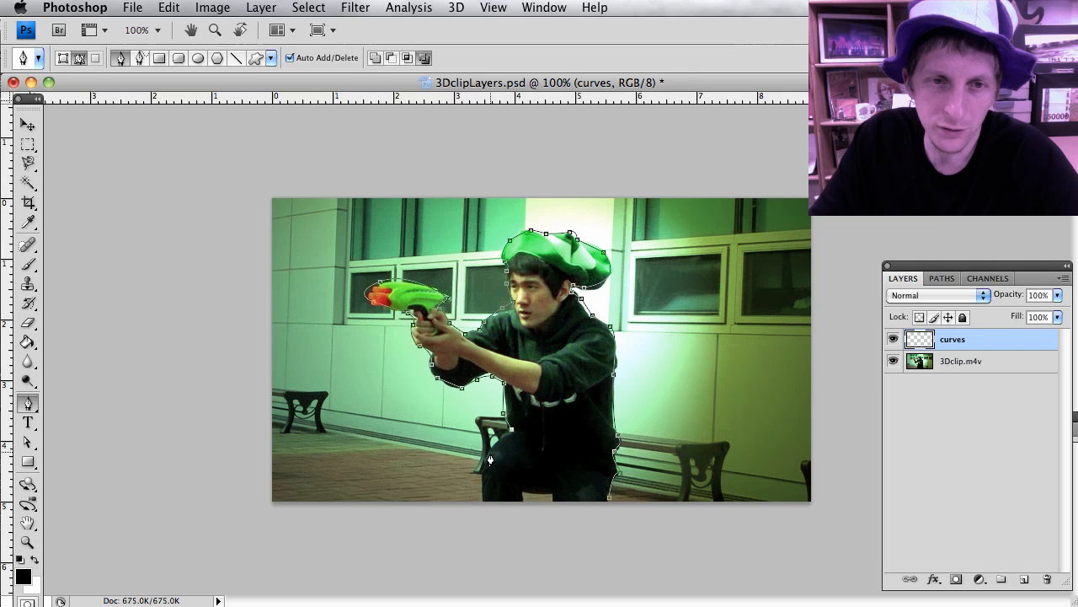
pyautogui.click(491, 455)
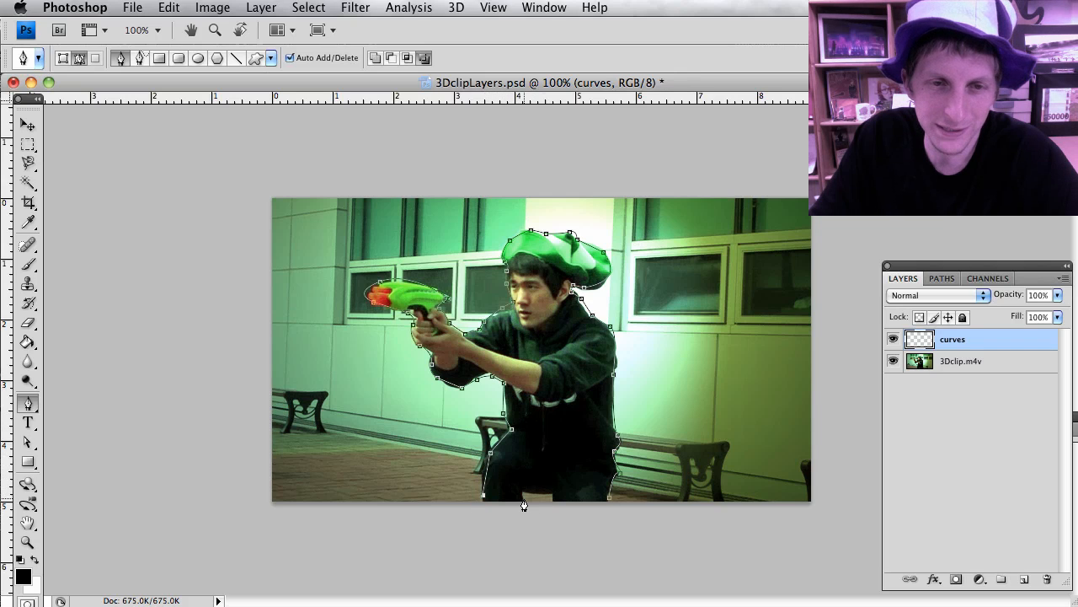
pyautogui.click(553, 492)
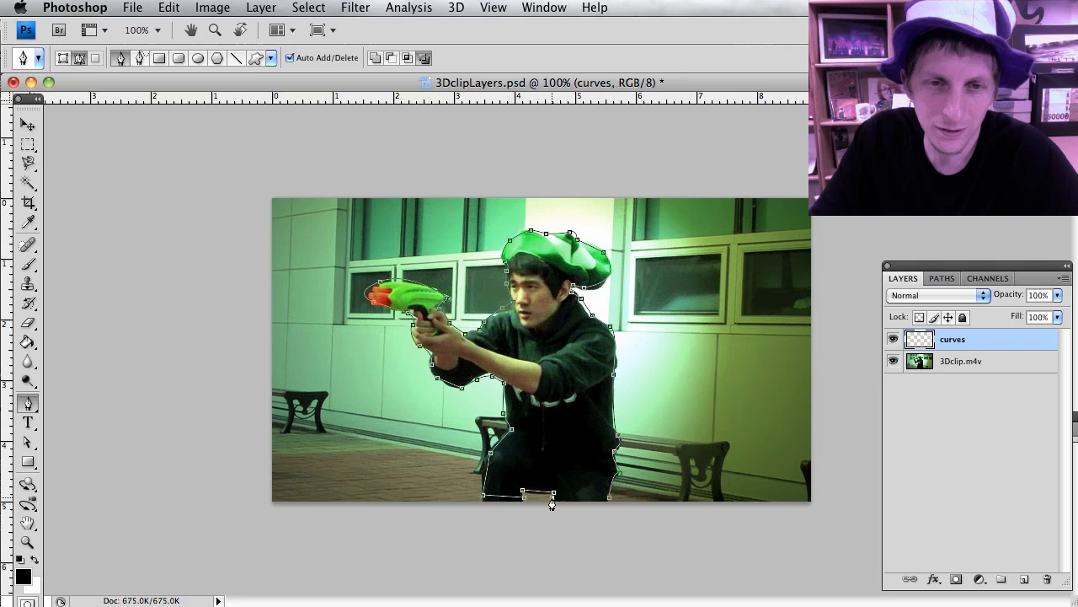
pyautogui.click(608, 503)
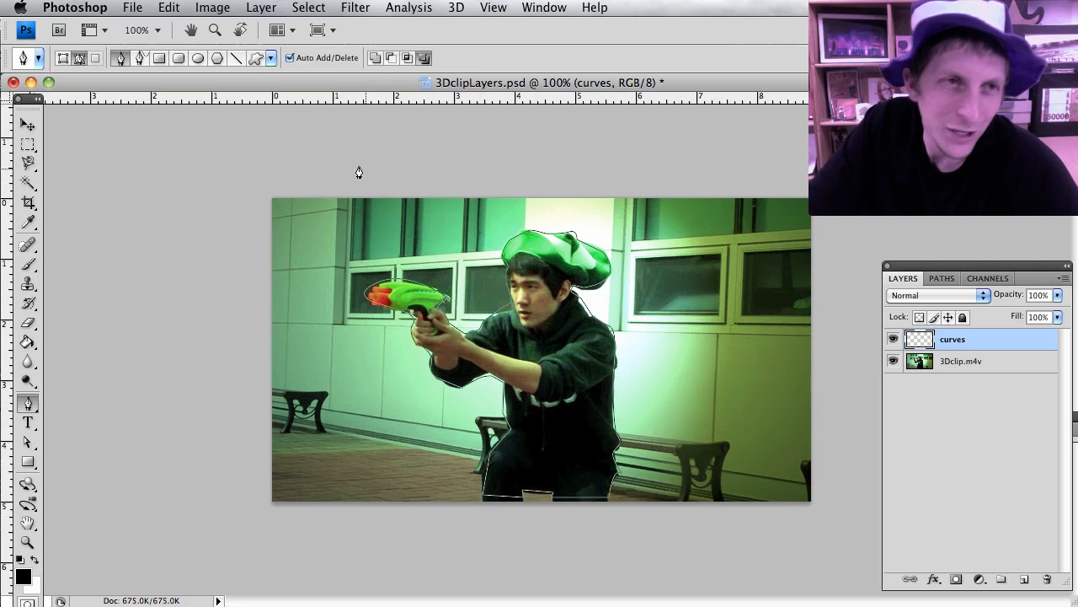
# Step: Use the Direct Selection tool to lower the path's anchor point at the bottom of the front leg to the image's lower edge
pyautogui.press('a')
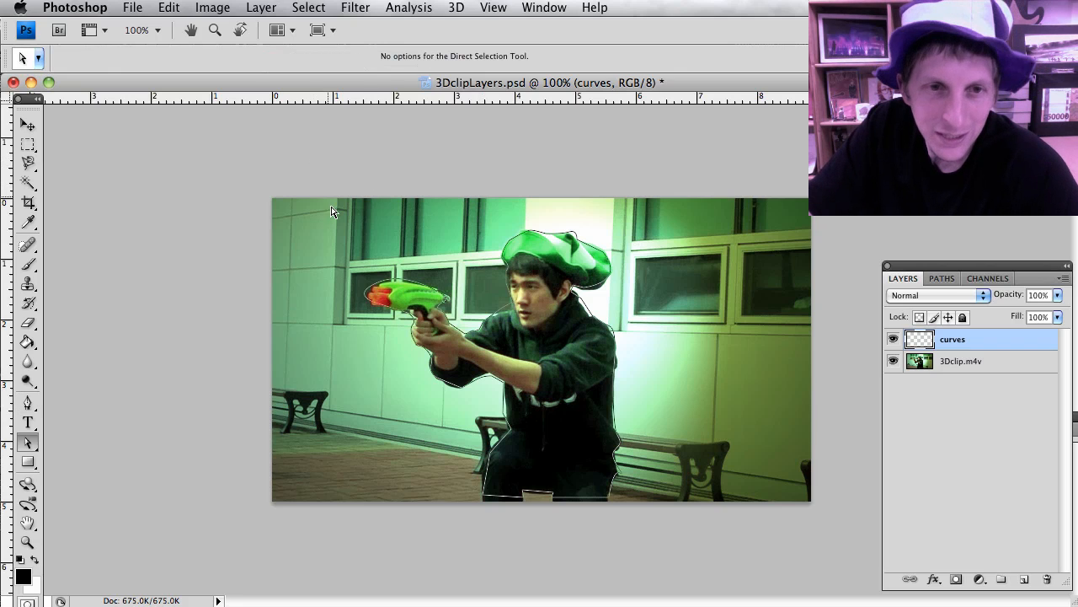
pyautogui.click(422, 285)
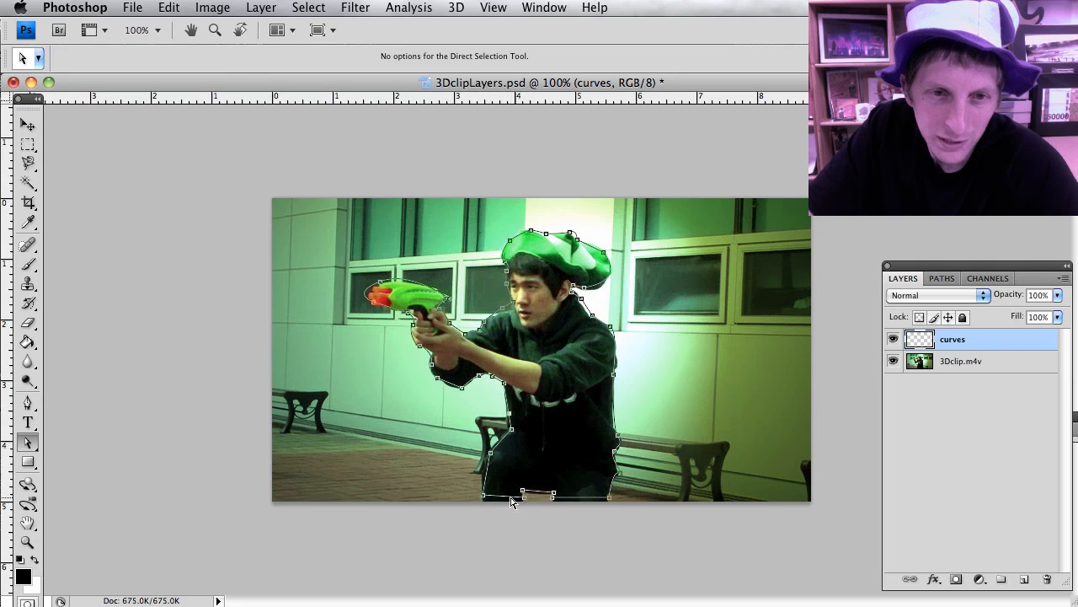
pyautogui.moveTo(483, 500); pyautogui.dragTo(485, 504)
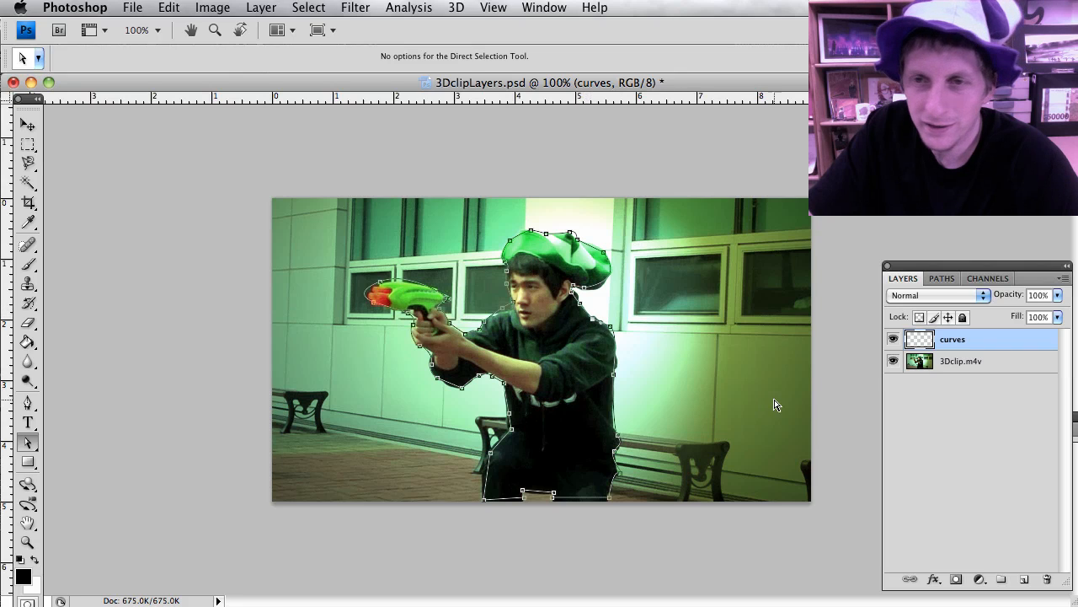
# Step: Convert the work path into a new anti-aliased selection with a feather radius of 0 pixels
pyautogui.click(982, 280)
pyautogui.click(940, 279)
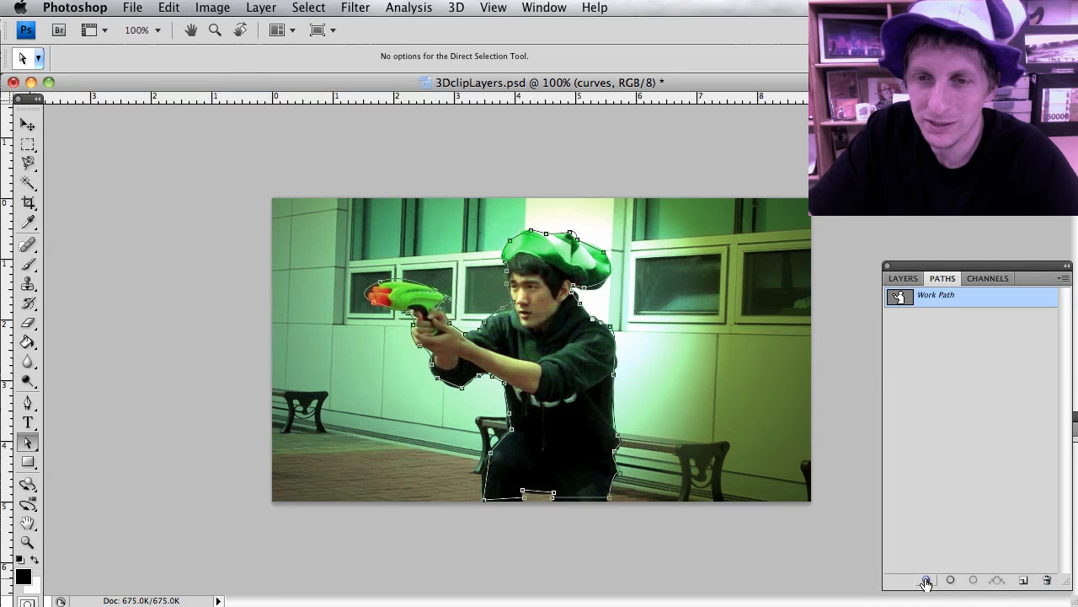
pyautogui.rightClick(949, 296)
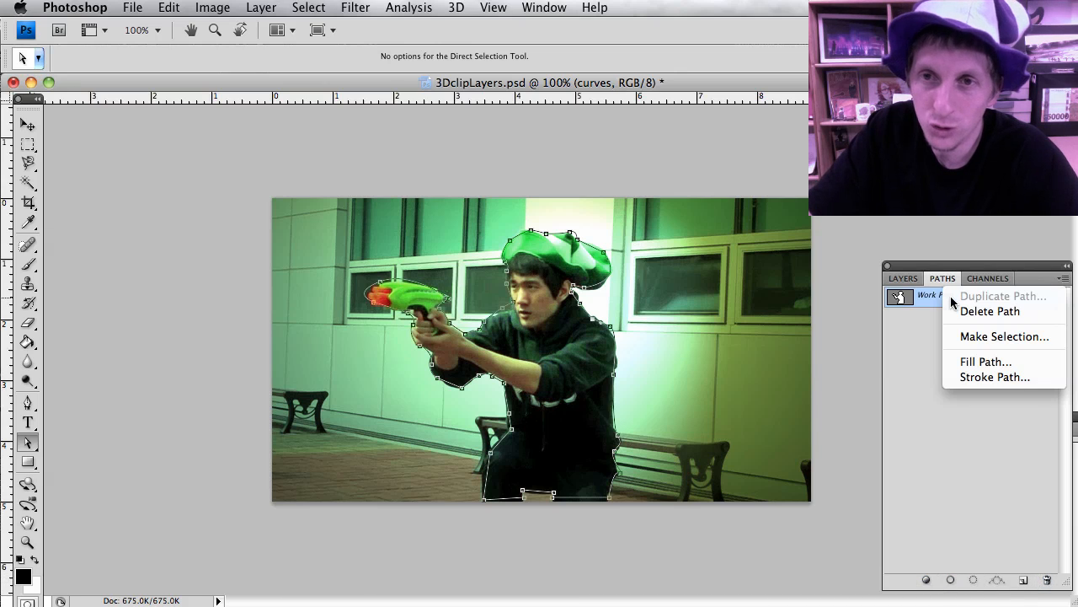
pyautogui.click(974, 337)
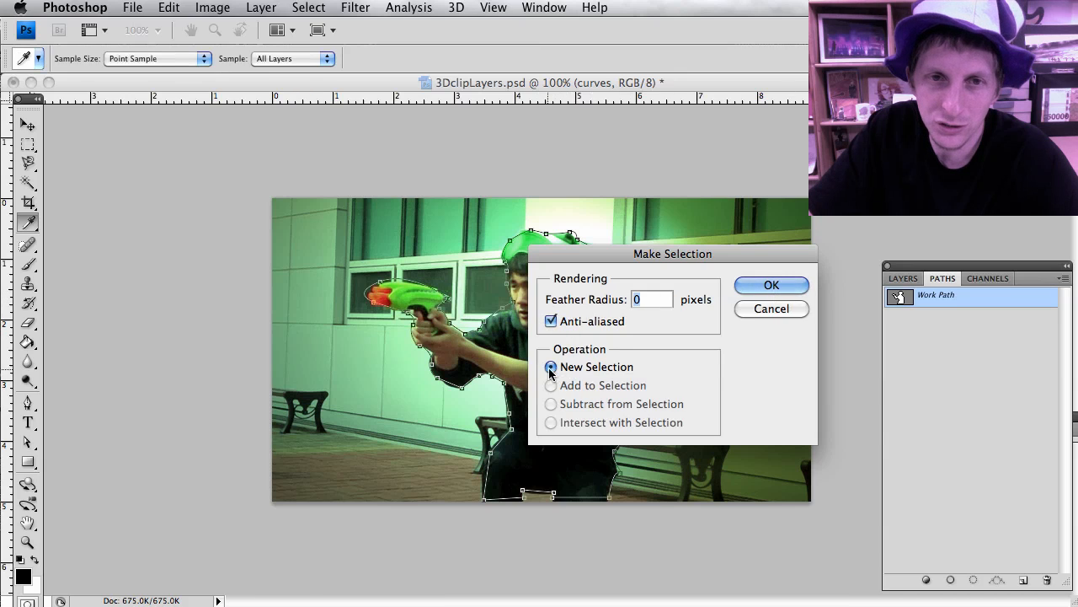
pyautogui.click(763, 286)
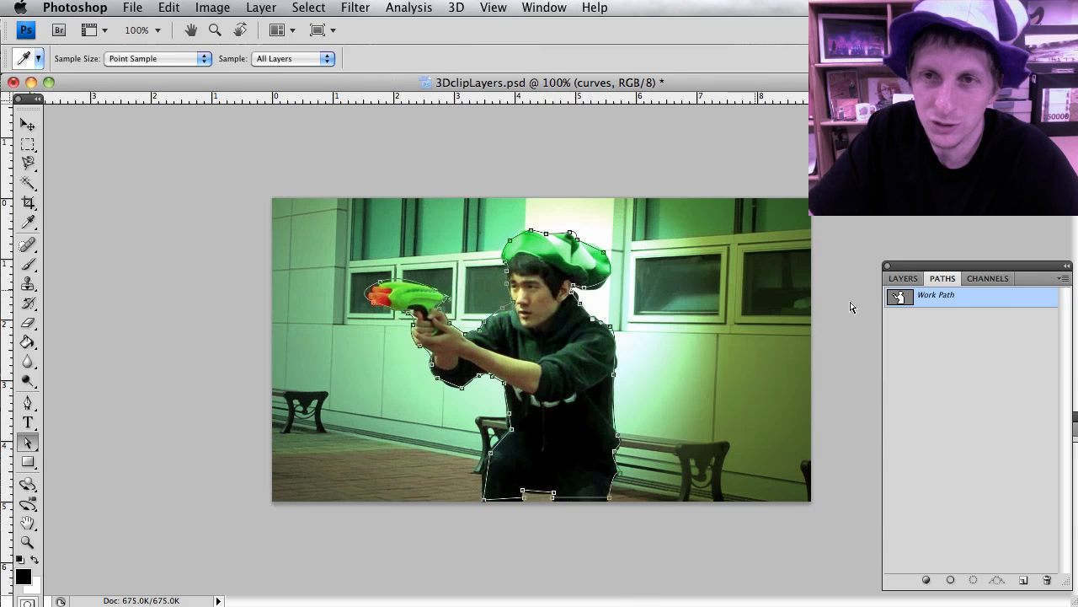
# Step: Copy the selected man from the 3Dclip.m4v layer onto a new layer
pyautogui.click(903, 279)
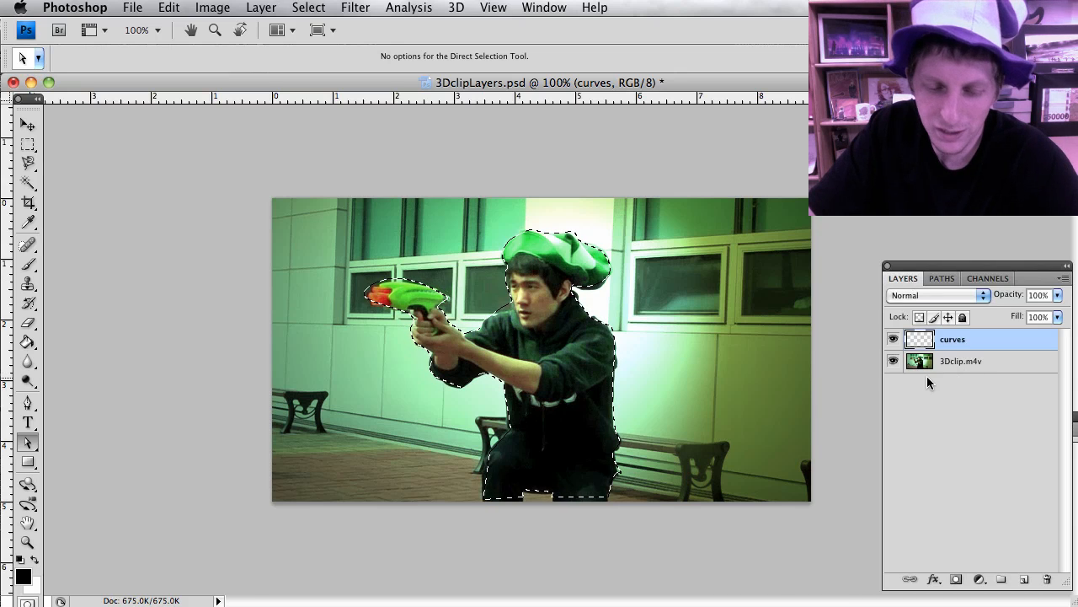
pyautogui.press('super+c')
pyautogui.click(779, 255)
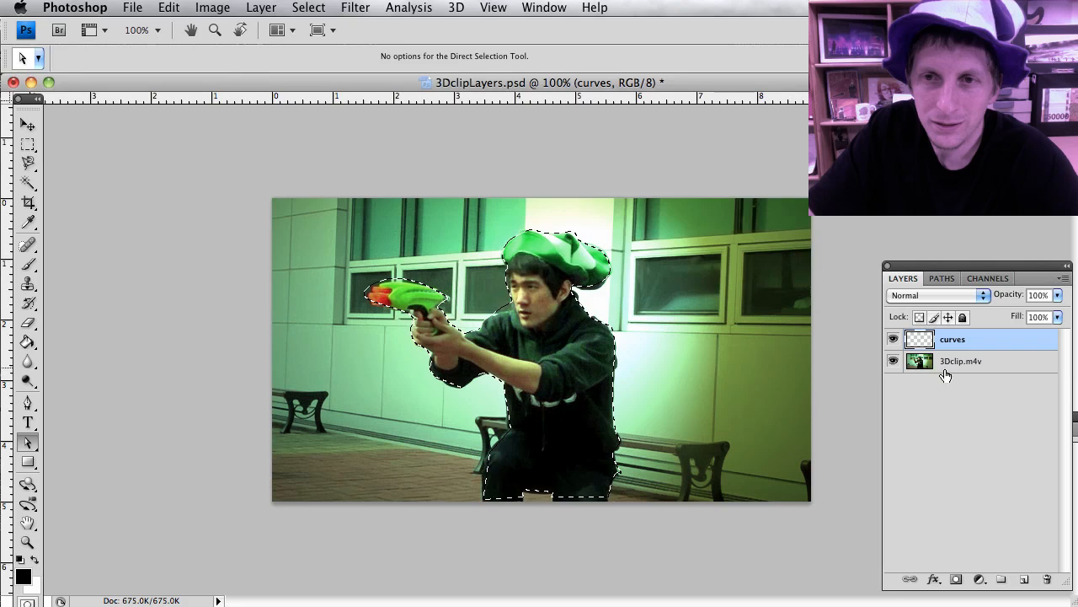
pyautogui.click(955, 362)
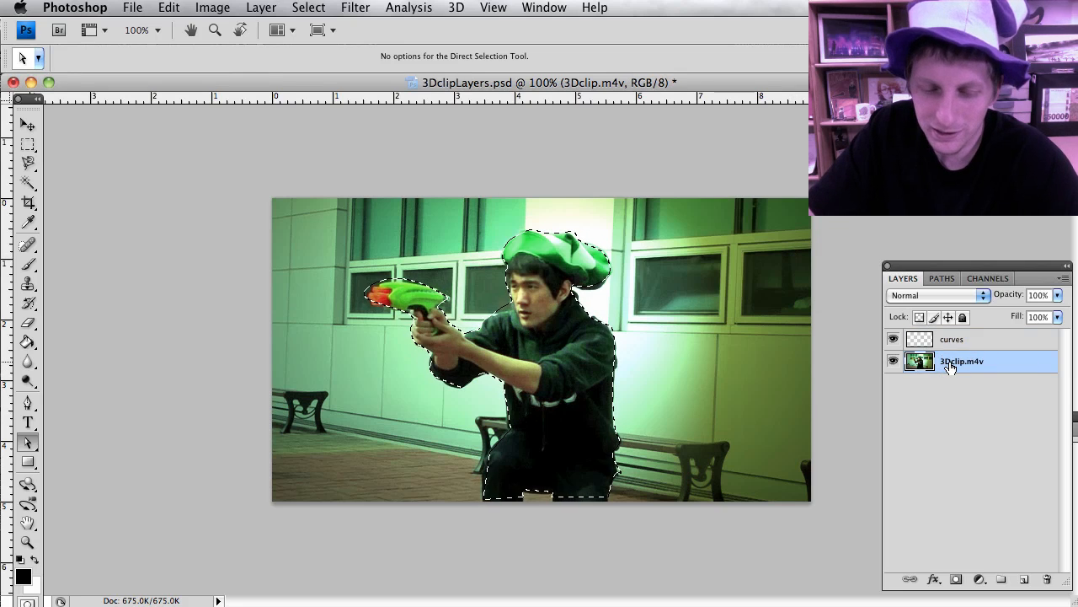
pyautogui.press('super+j')
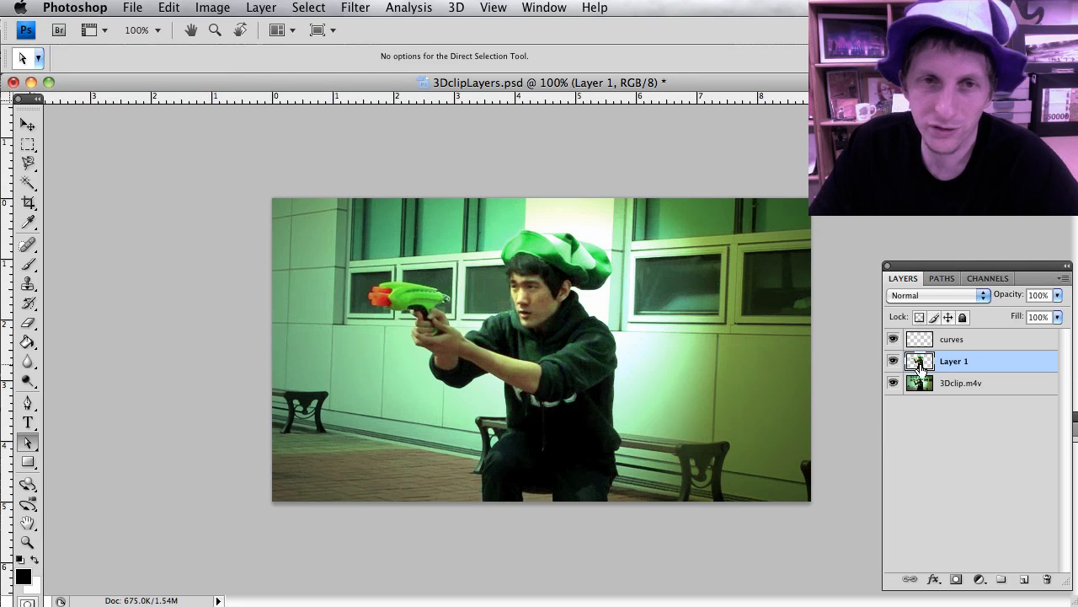
# Step: Rename the cut-out layer to "Just" followed directly by the man's first name
pyautogui.doubleClick(957, 369)
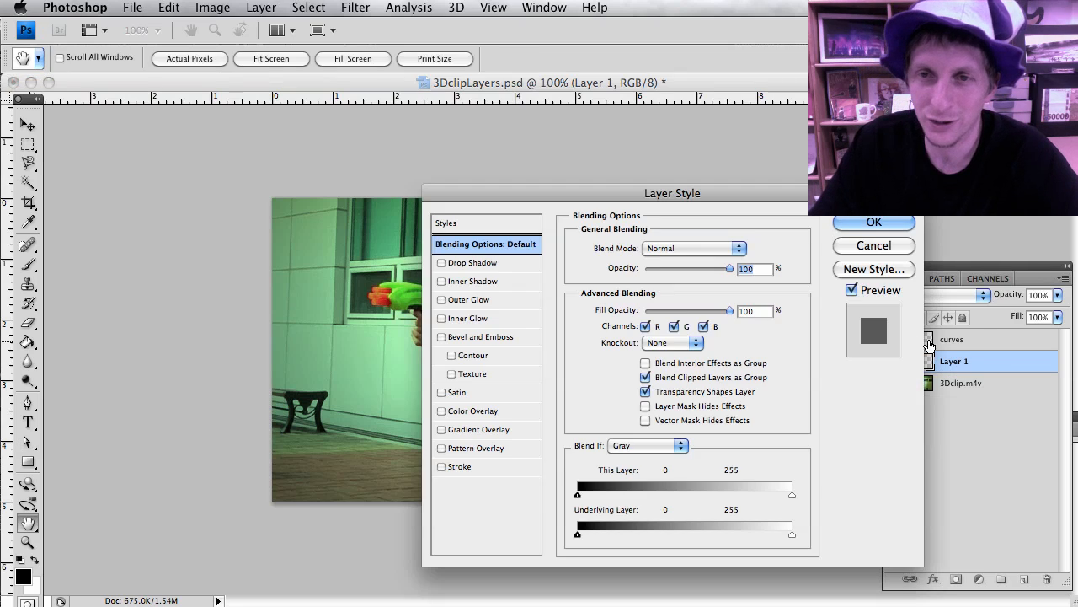
pyautogui.click(888, 224)
pyautogui.doubleClick(945, 368)
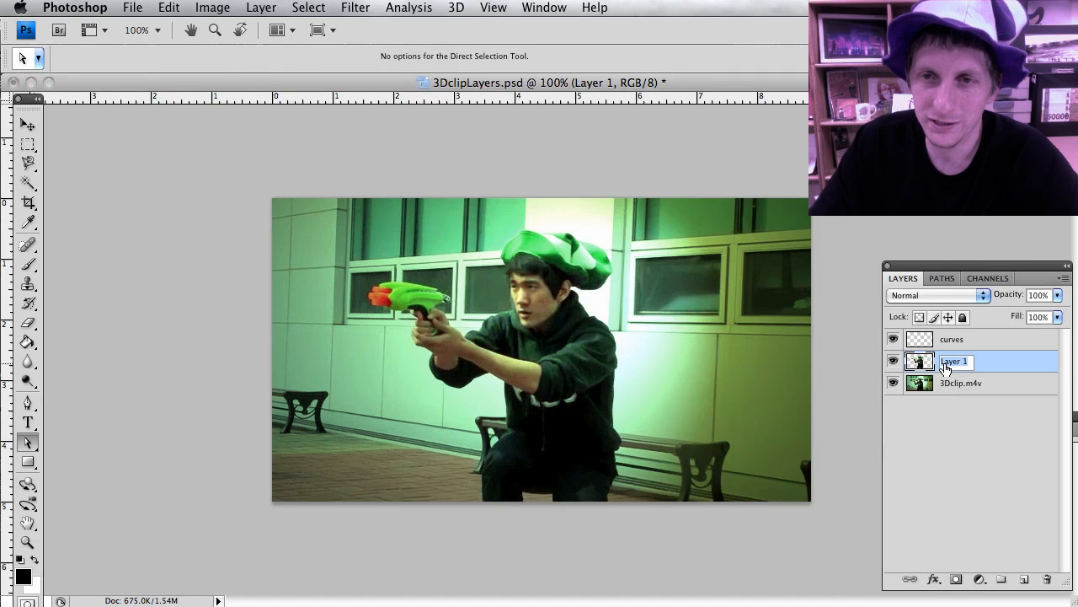
pyautogui.write('Ju')
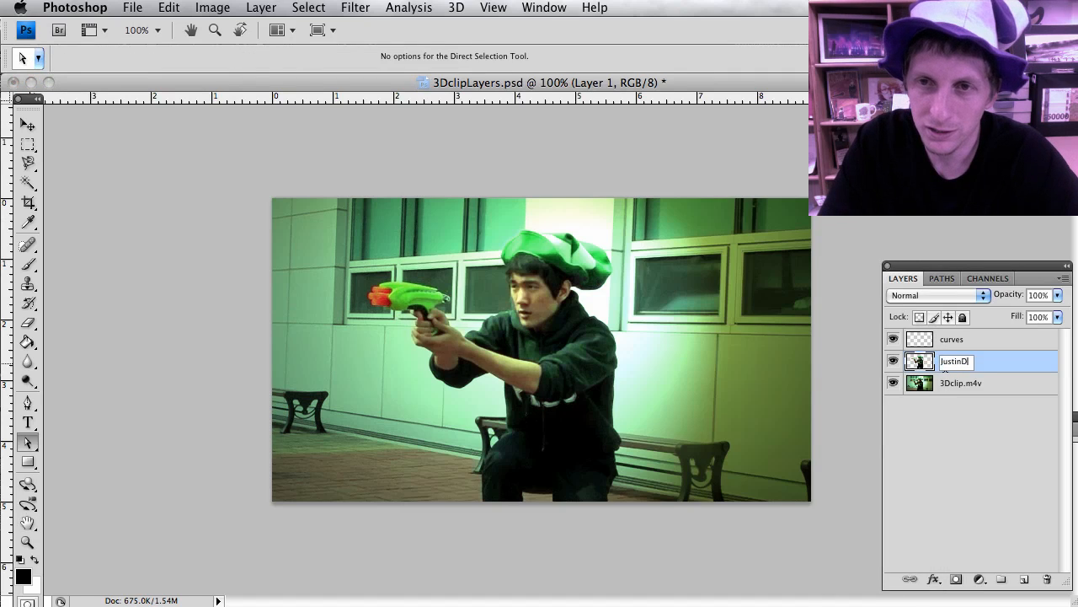
pyautogui.write('stDylan')
pyautogui.press('Return')
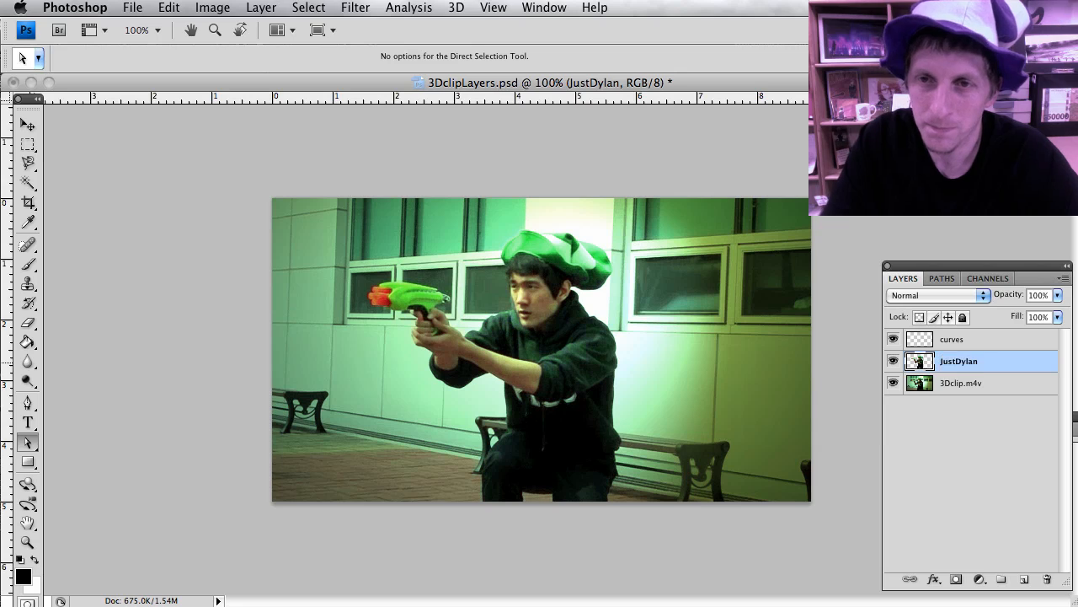
# Step: Rename the 3Dclip.m4v layer to Background
pyautogui.click(967, 386)
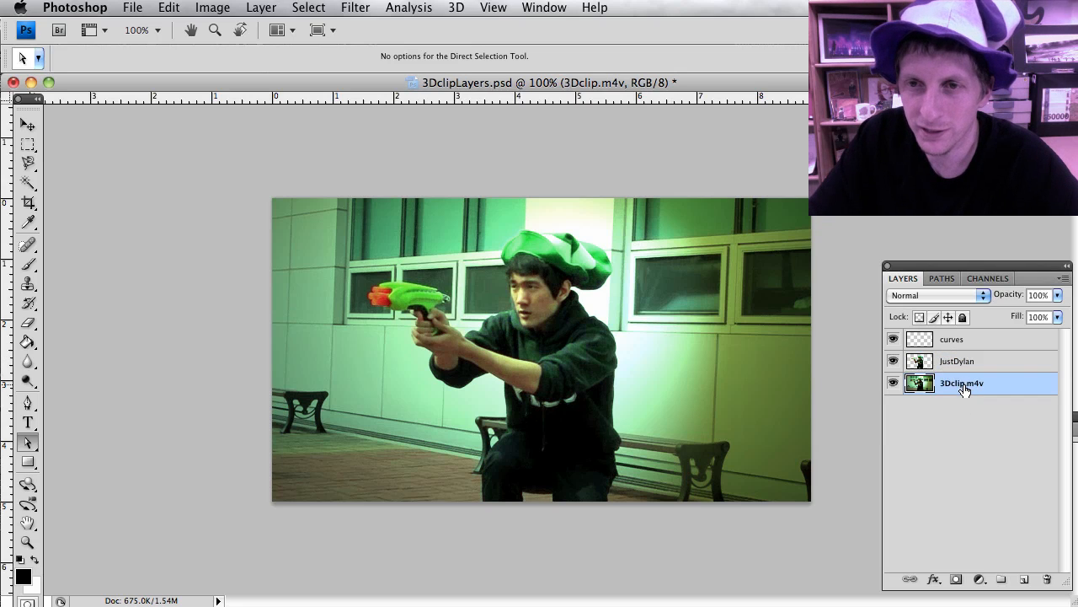
pyautogui.doubleClick(963, 386)
pyautogui.write('Back')
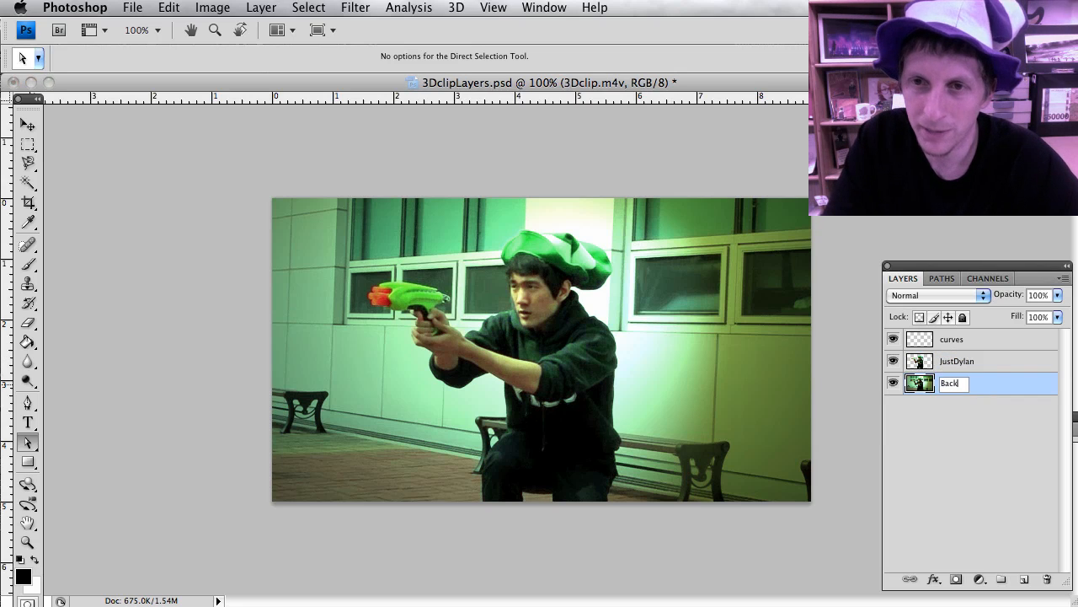
pyautogui.write('ground')
pyautogui.press('Return')
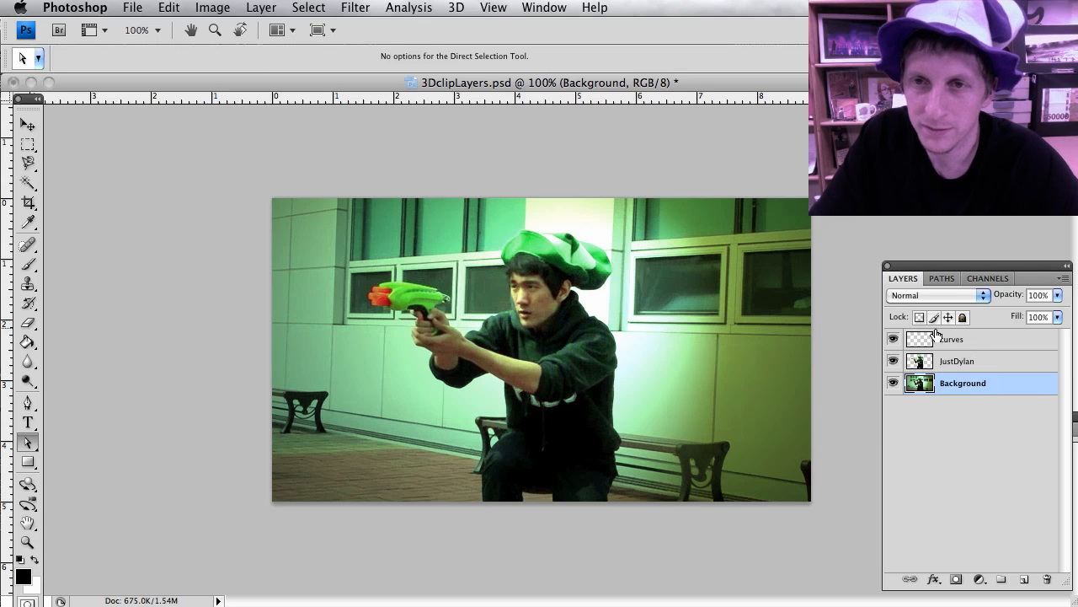
# Step: Hide and show the curves layer to check its effect, and make it the active layer
pyautogui.click(893, 340)
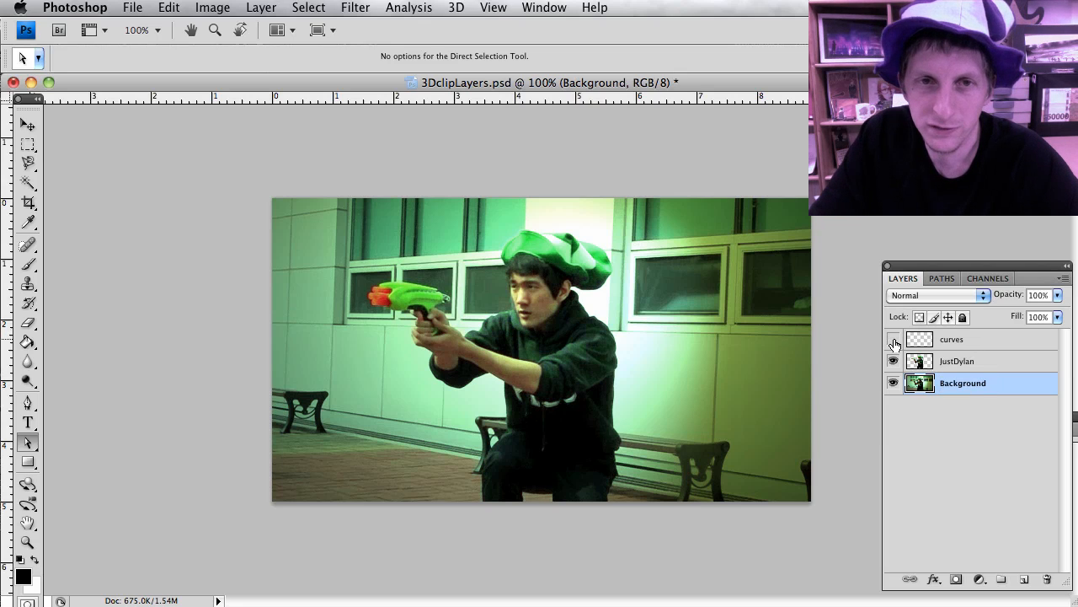
pyautogui.click(893, 340)
pyautogui.click(952, 340)
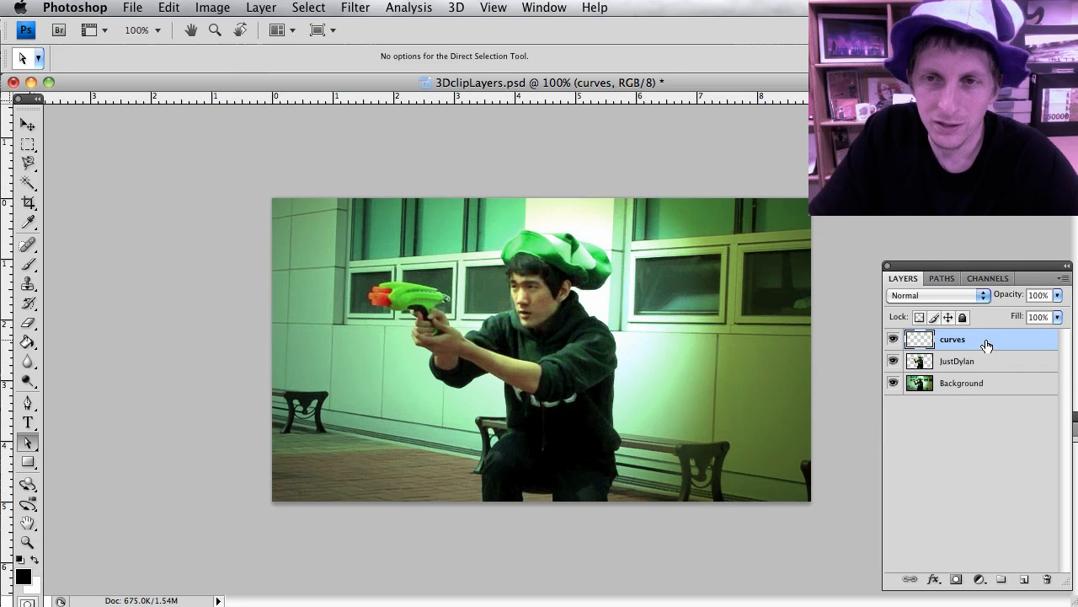
# Step: Save the document as 3DclipLayers.psd in Photoshop format with its layers and close it
pyautogui.click(132, 8)
pyautogui.click(200, 223)
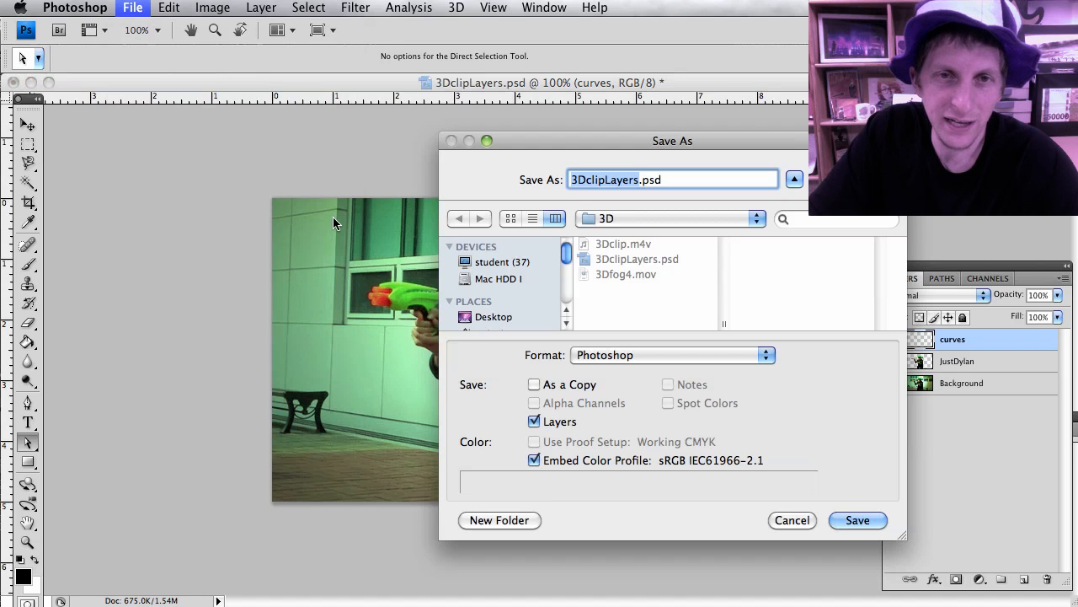
pyautogui.click(793, 520)
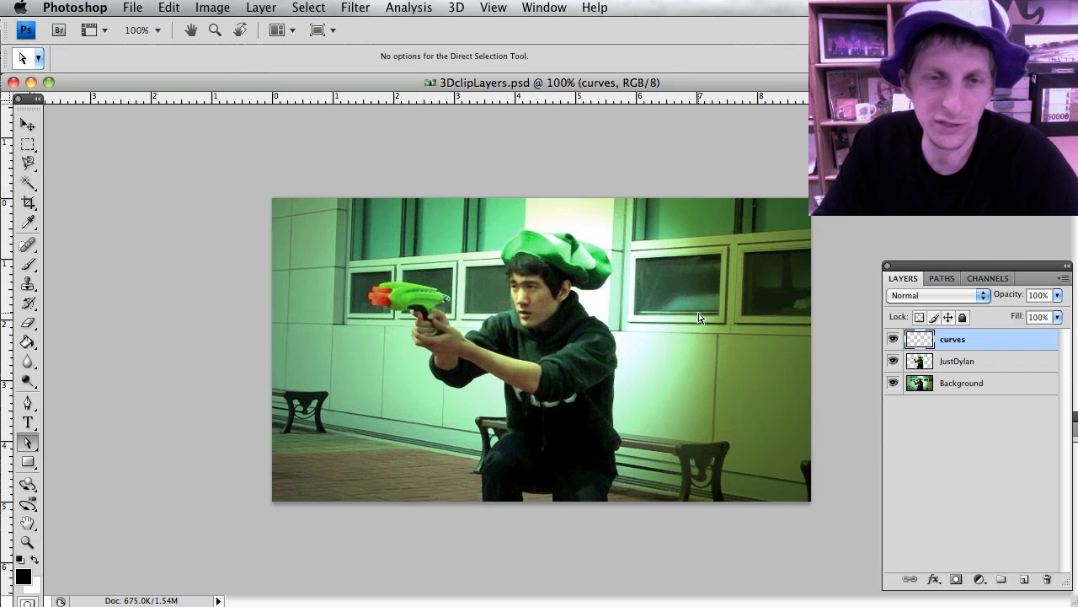
pyautogui.press('super+s')
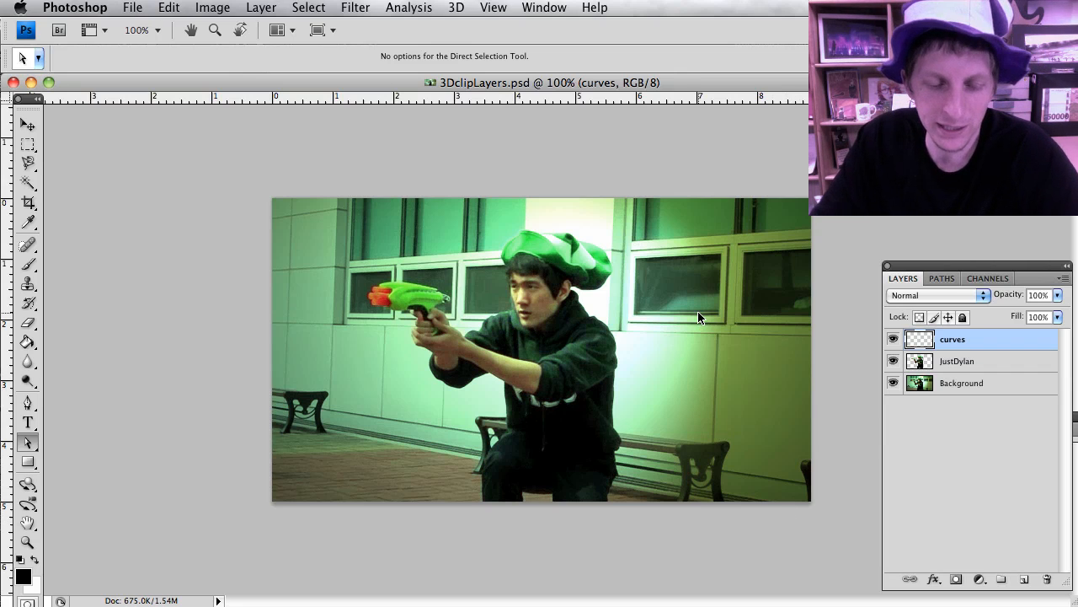
pyautogui.press('super+w')
# Step: Switch to After Effects and import 3DclipLayers.psd as a Composition with editable layer styles
pyautogui.click(679, 568)
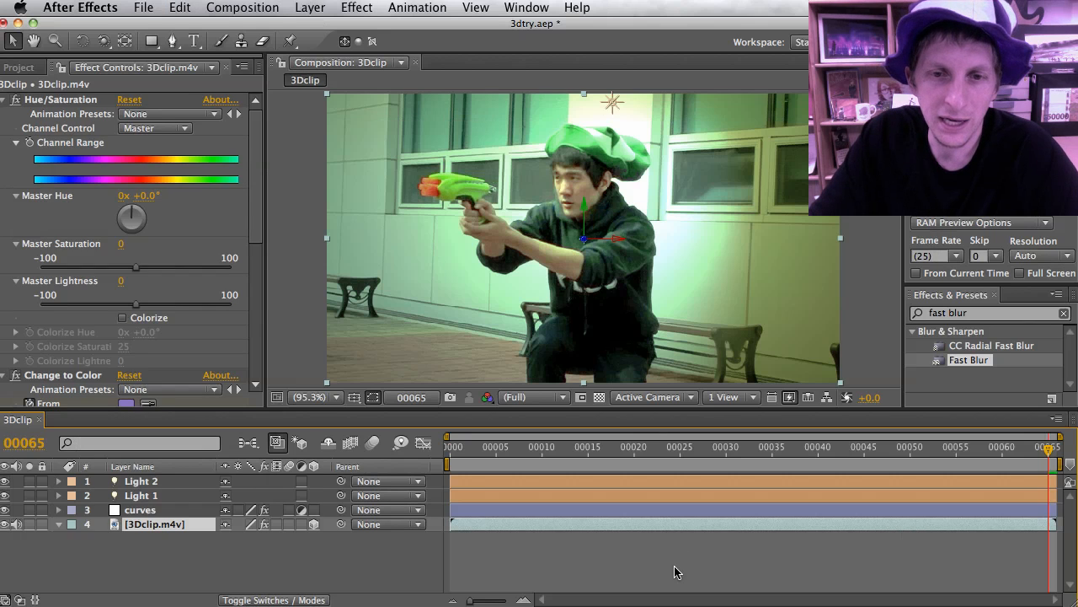
pyautogui.press('super+i')
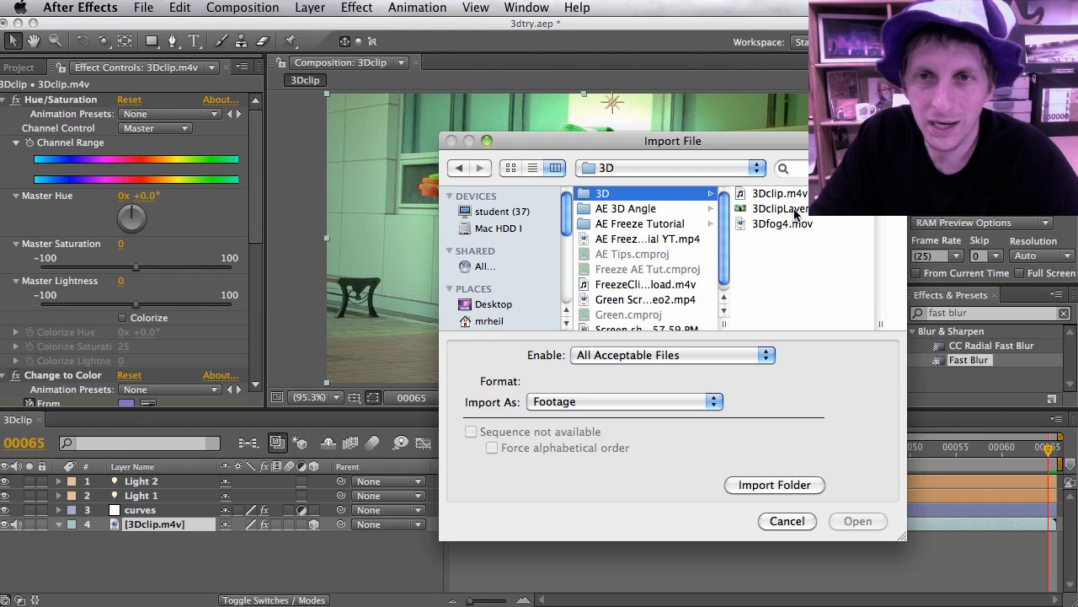
pyautogui.click(794, 212)
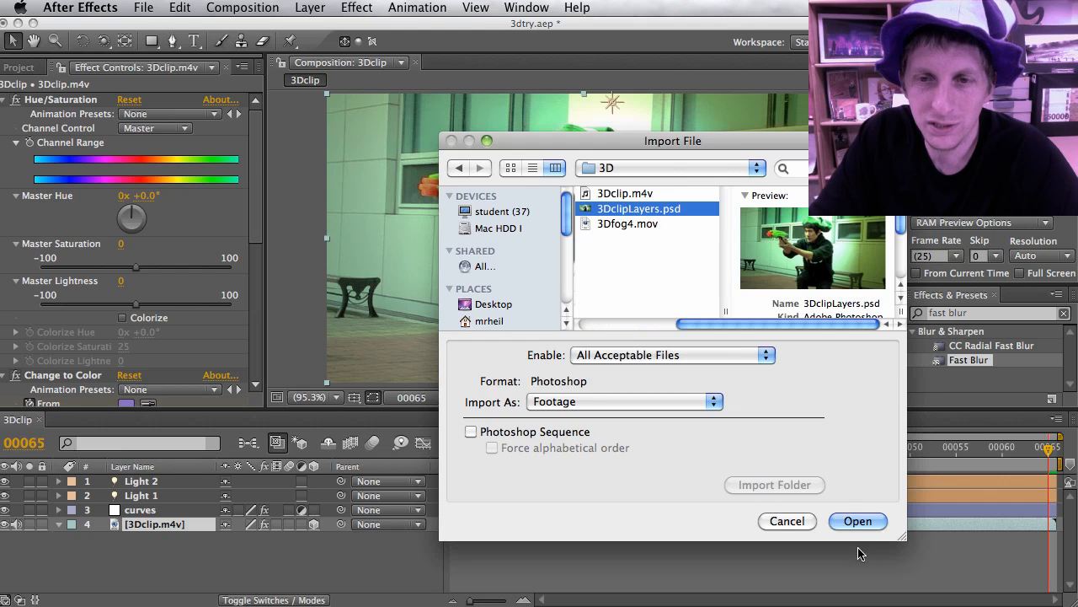
pyautogui.click(562, 402)
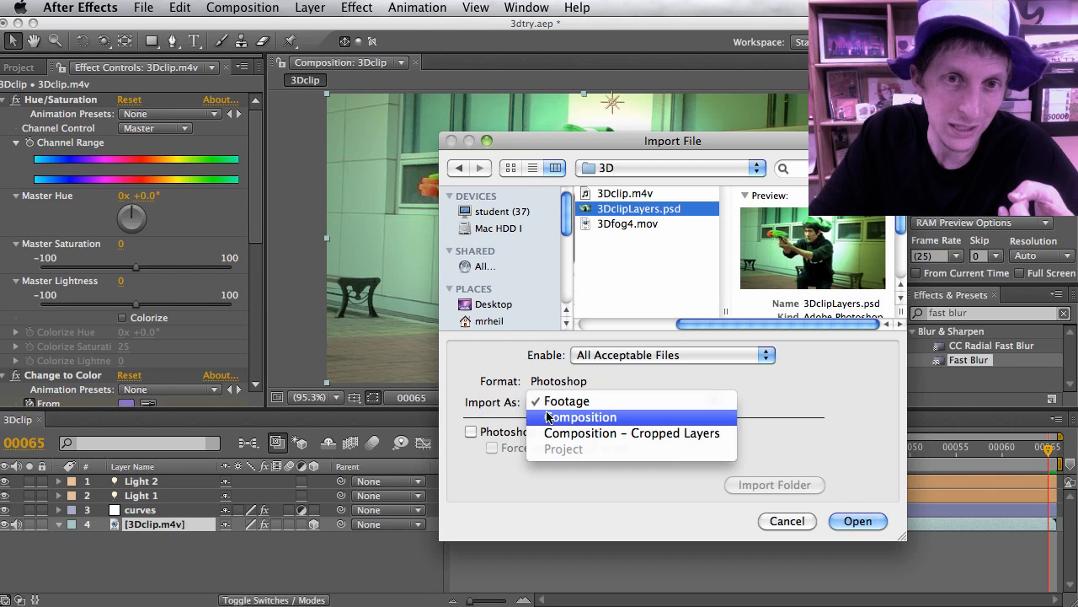
pyautogui.click(579, 417)
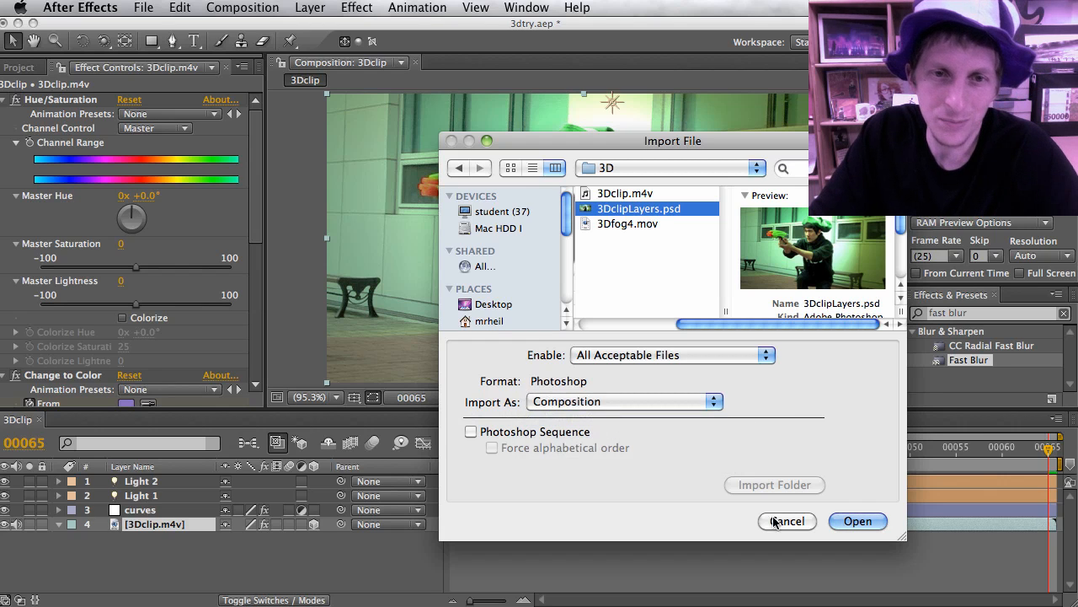
pyautogui.click(857, 521)
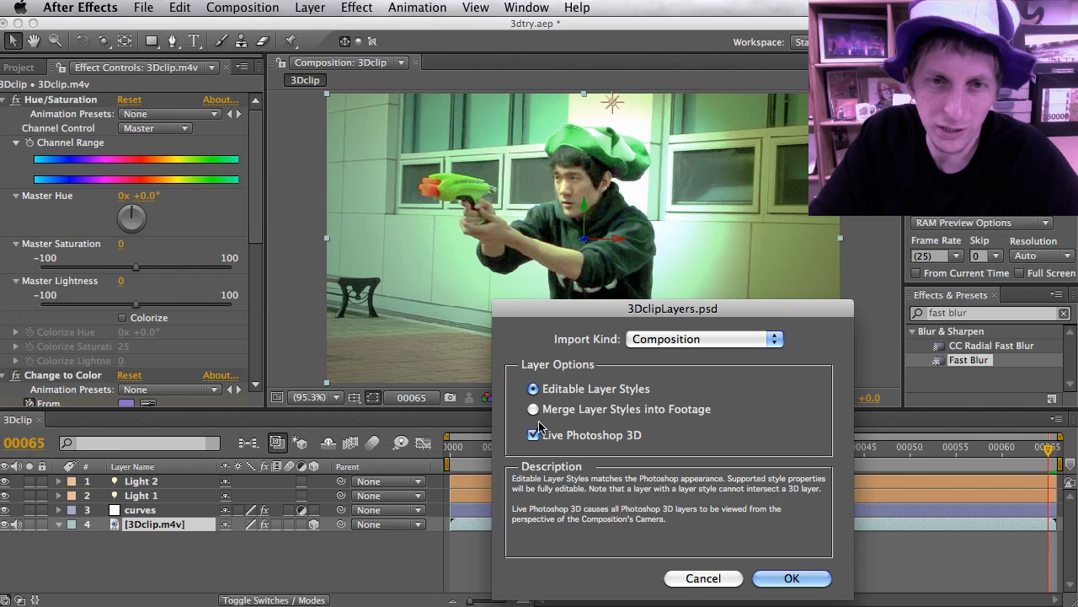
pyautogui.click(792, 578)
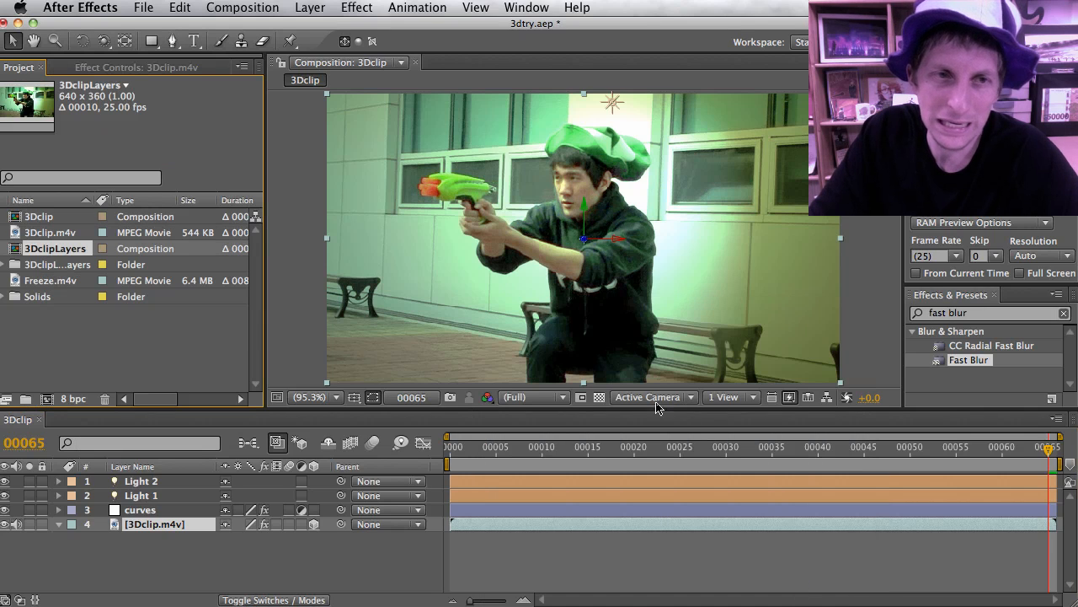
# Step: Add the cut-out man's layer from the imported layers folder to the 3Dclip timeline, between curves and 3Dclip.m4v
pyautogui.click(6, 265)
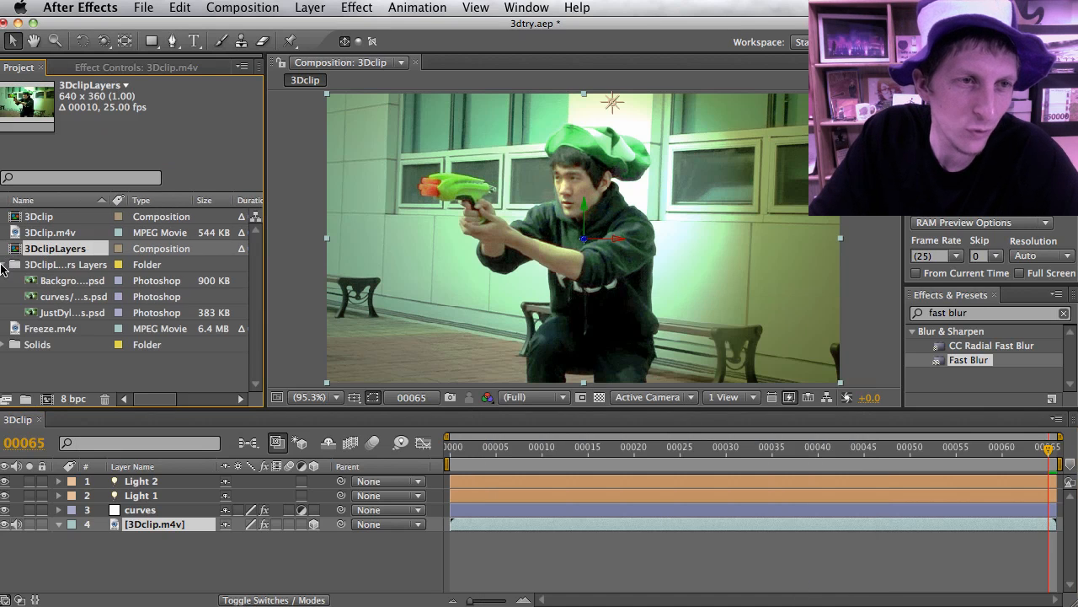
pyautogui.click(61, 298)
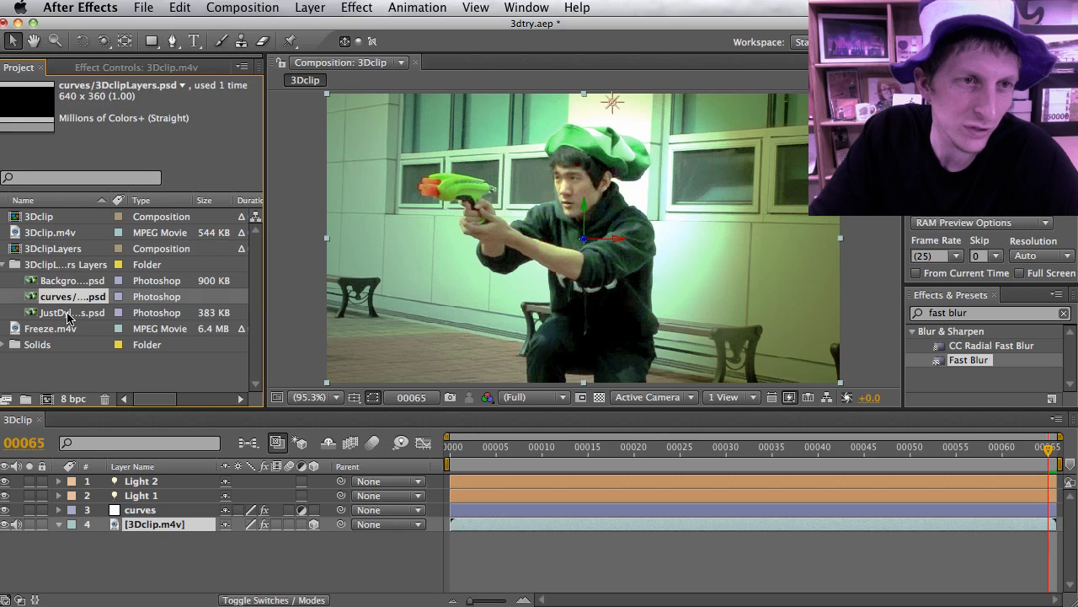
pyautogui.click(69, 313)
pyautogui.moveTo(61, 316); pyautogui.dragTo(77, 519)
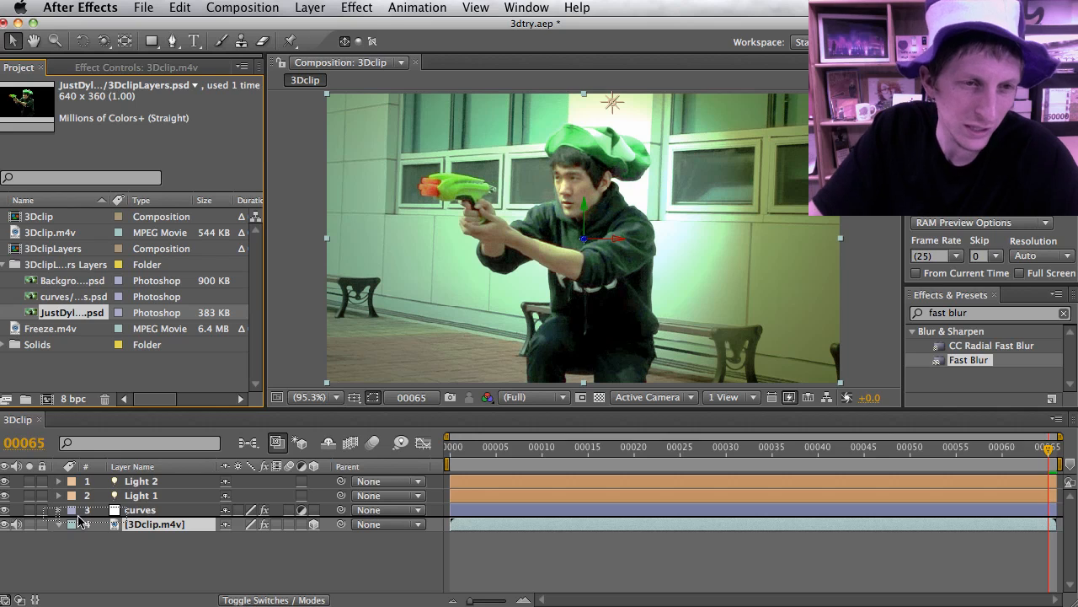
pyautogui.moveTo(80, 520); pyautogui.dragTo(99, 506)
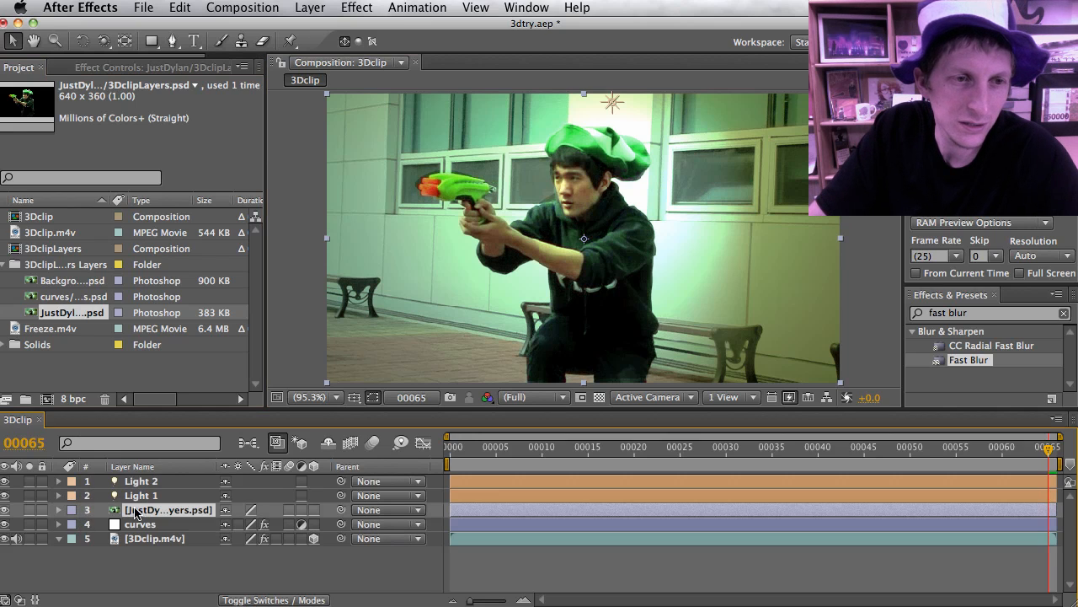
pyautogui.click(4, 510)
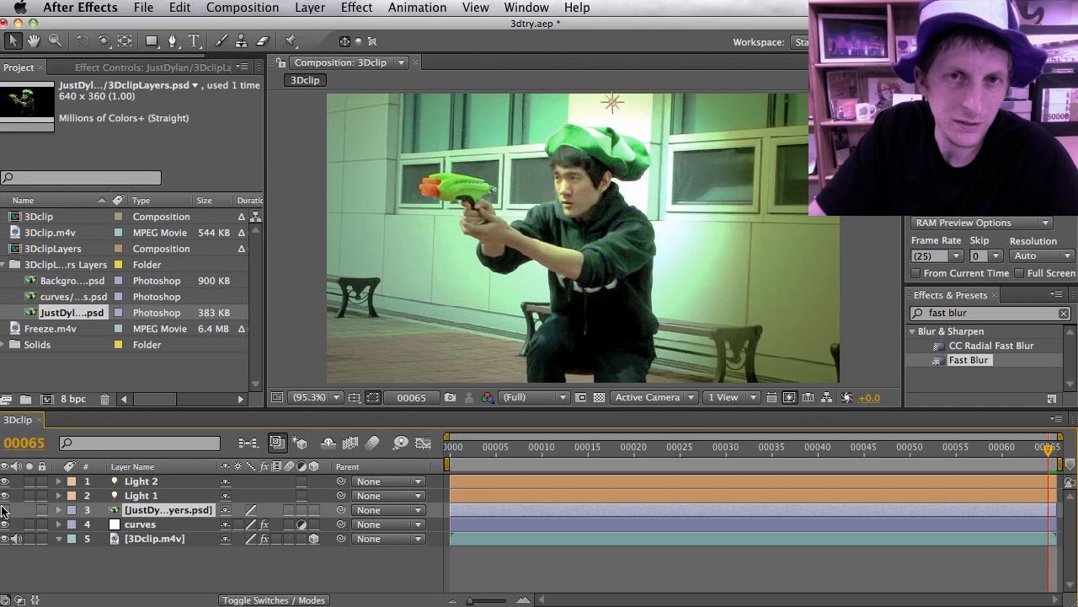
pyautogui.click(4, 510)
pyautogui.moveTo(131, 524); pyautogui.dragTo(119, 518)
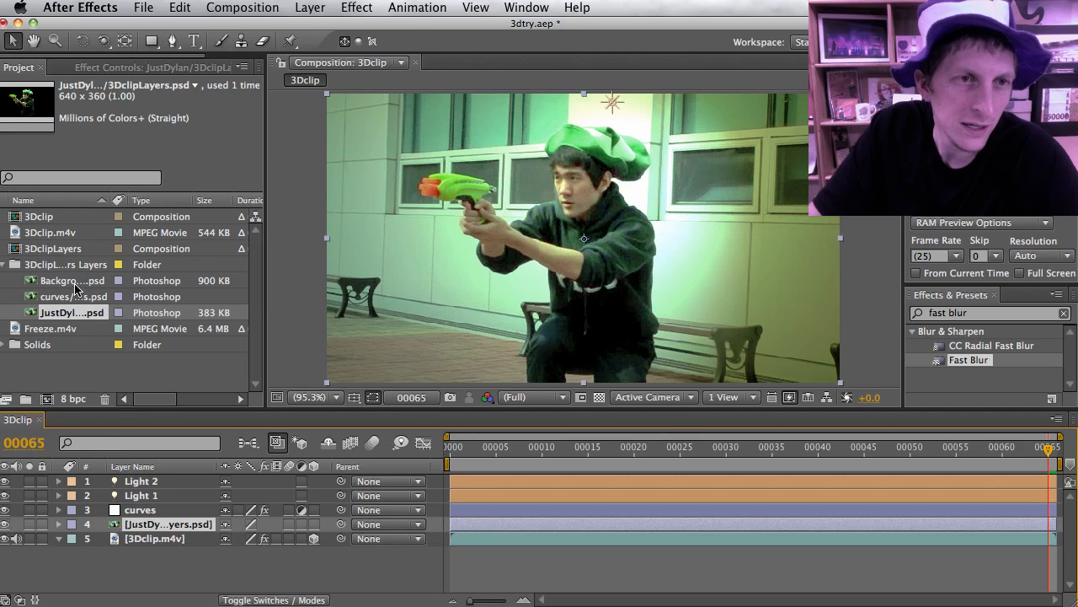
# Step: Add the imported Background layer to the timeline between the cut-out layer and 3Dclip.m4v
pyautogui.moveTo(63, 288); pyautogui.dragTo(52, 534)
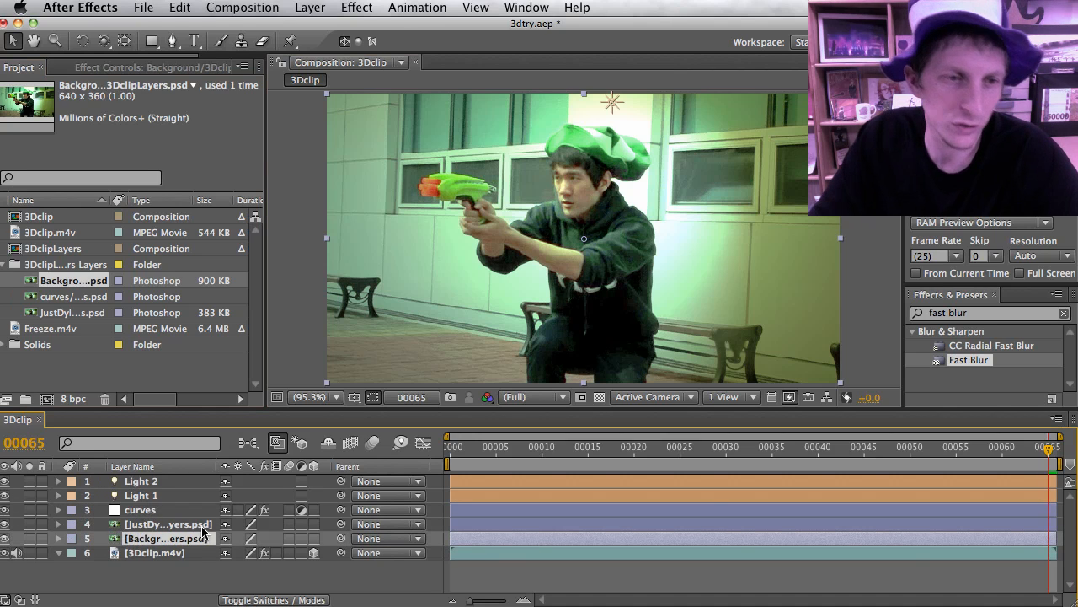
pyautogui.click(164, 526)
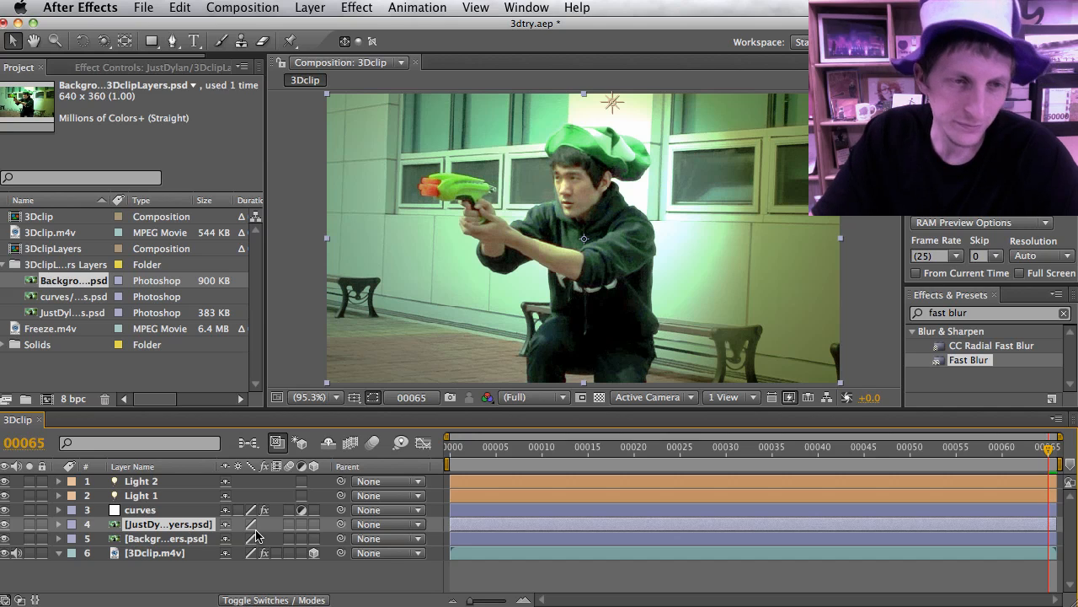
pyautogui.click(178, 540)
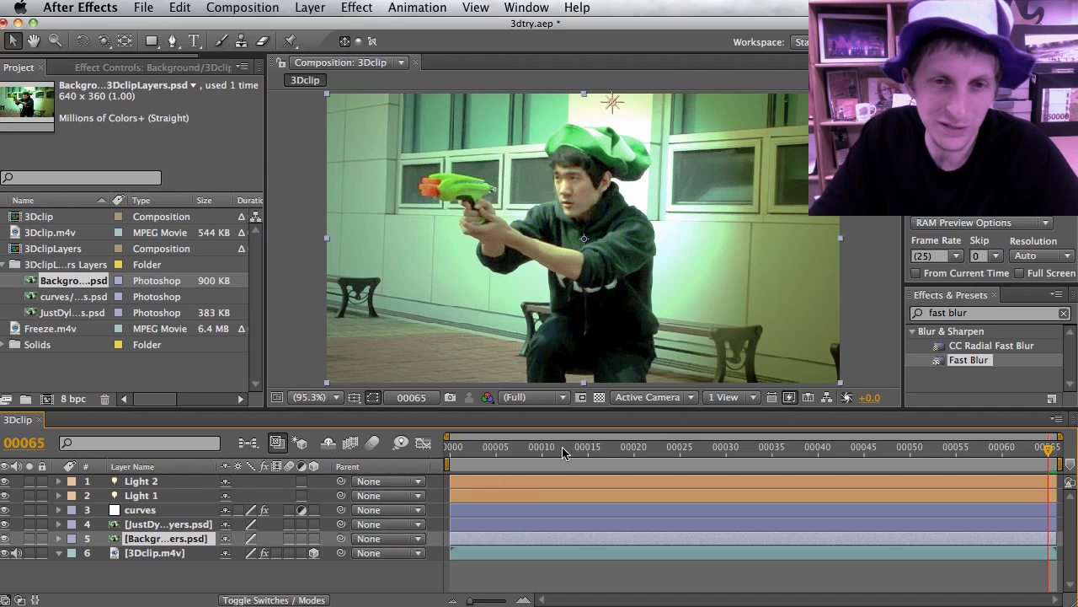
# Step: Switch the time display from frames to timecode and play the composition from its start
pyautogui.keyDown('ctrl'); pyautogui.click(22, 444); pyautogui.keyUp('ctrl')
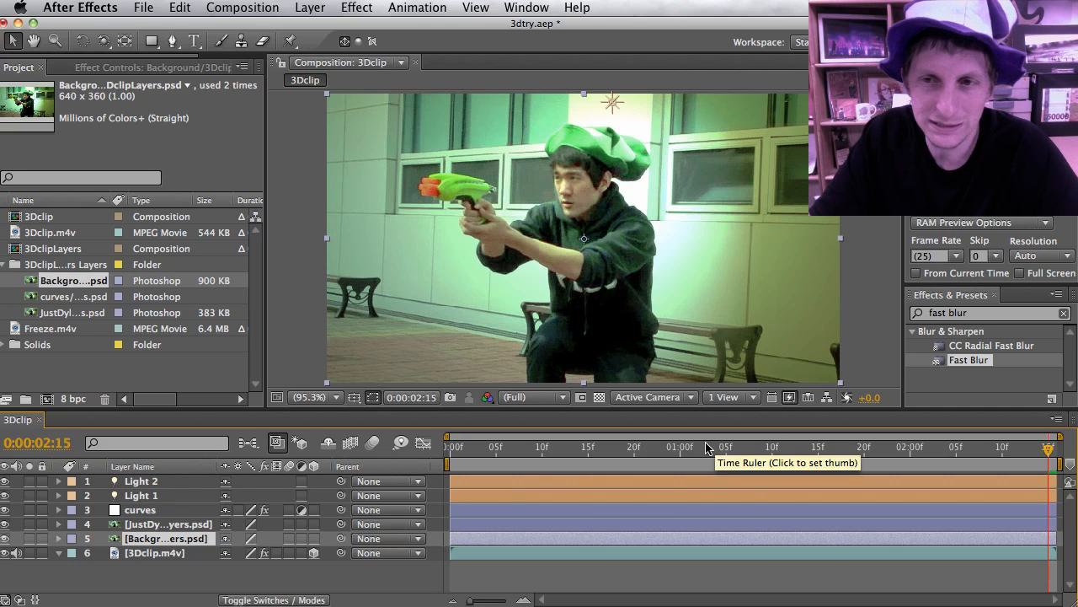
pyautogui.moveTo(707, 446); pyautogui.dragTo(380, 447)
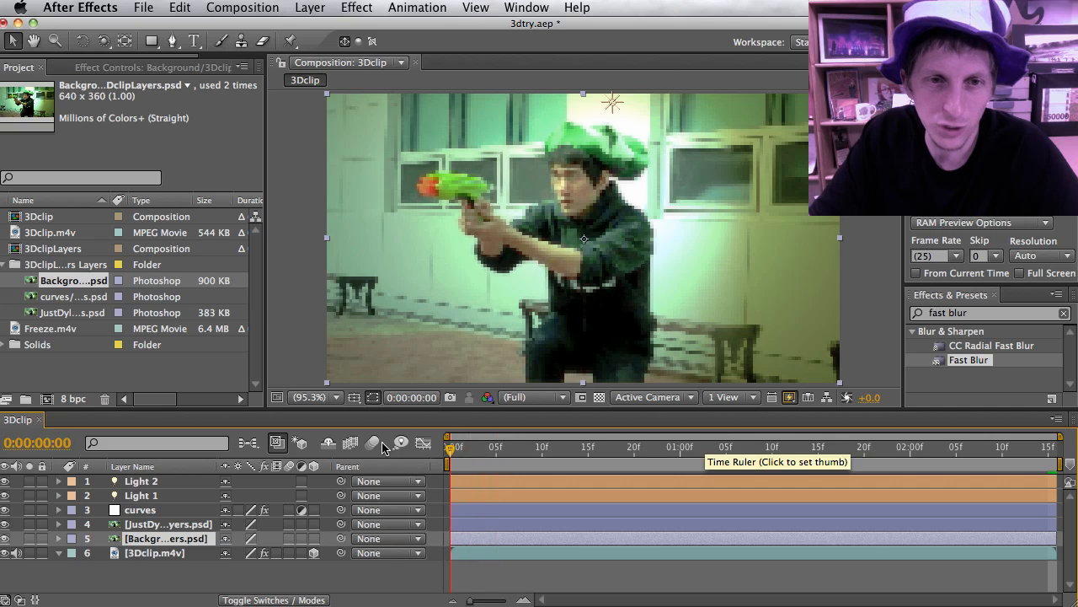
pyautogui.press('space')
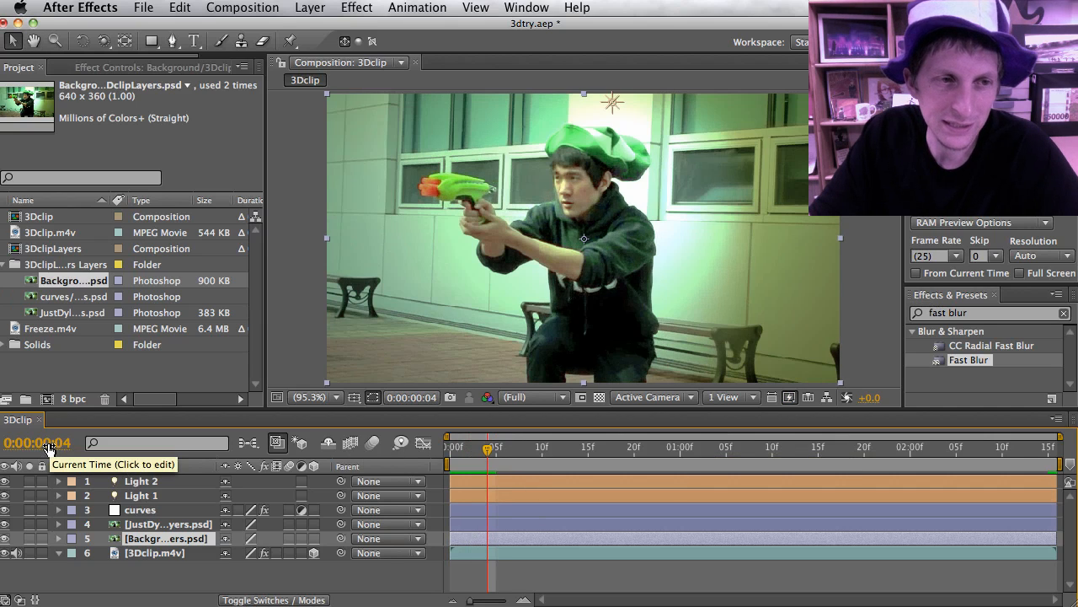
pyautogui.click(48, 449)
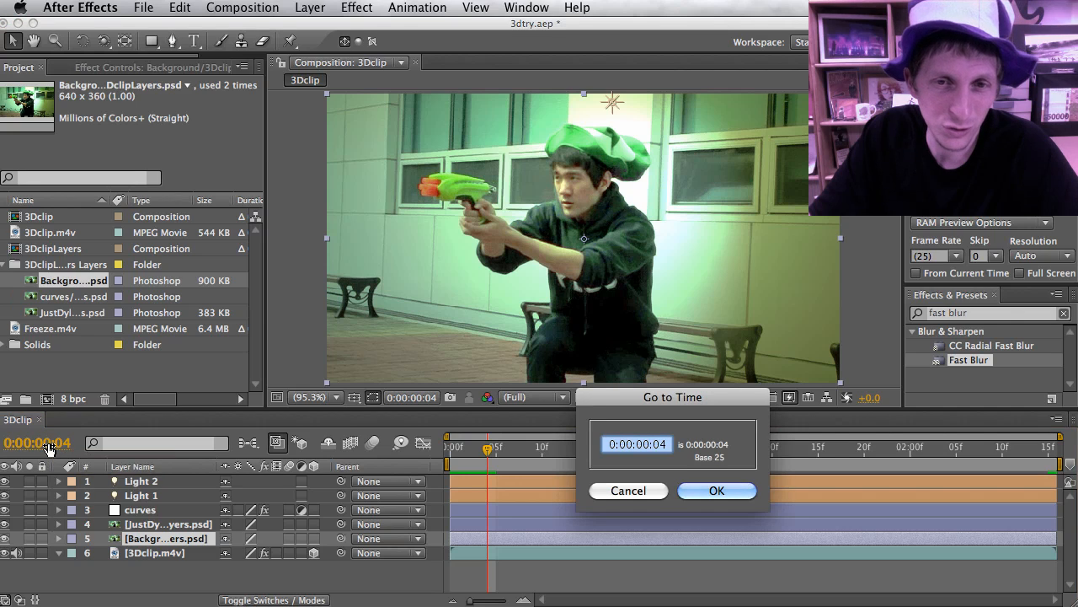
pyautogui.click(630, 491)
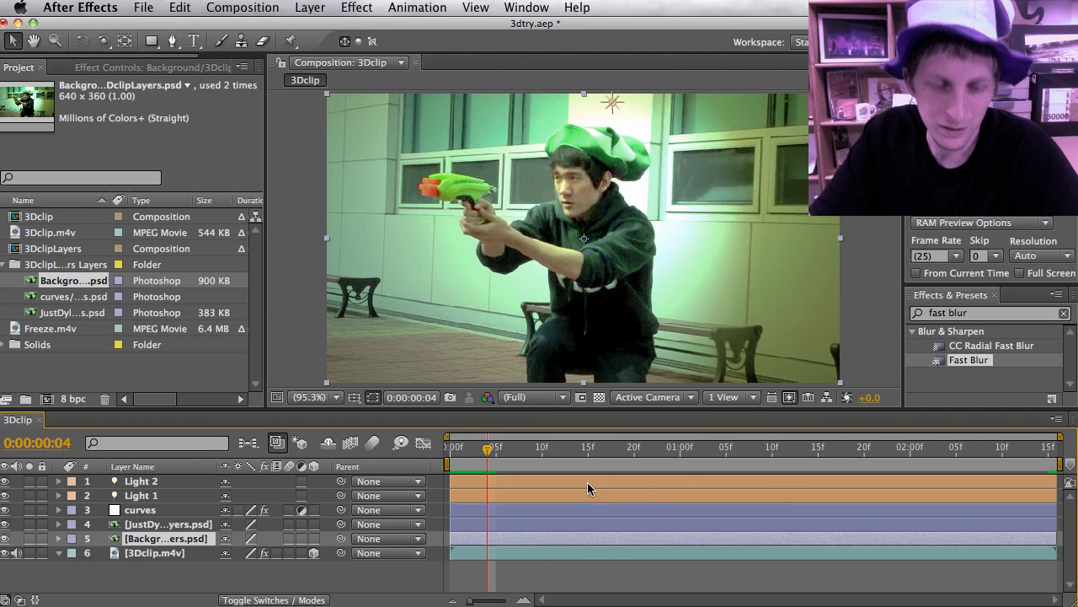
# Step: Set the duration of the 3Dclip composition to 0:00:10:00
pyautogui.rightClick(13, 425)
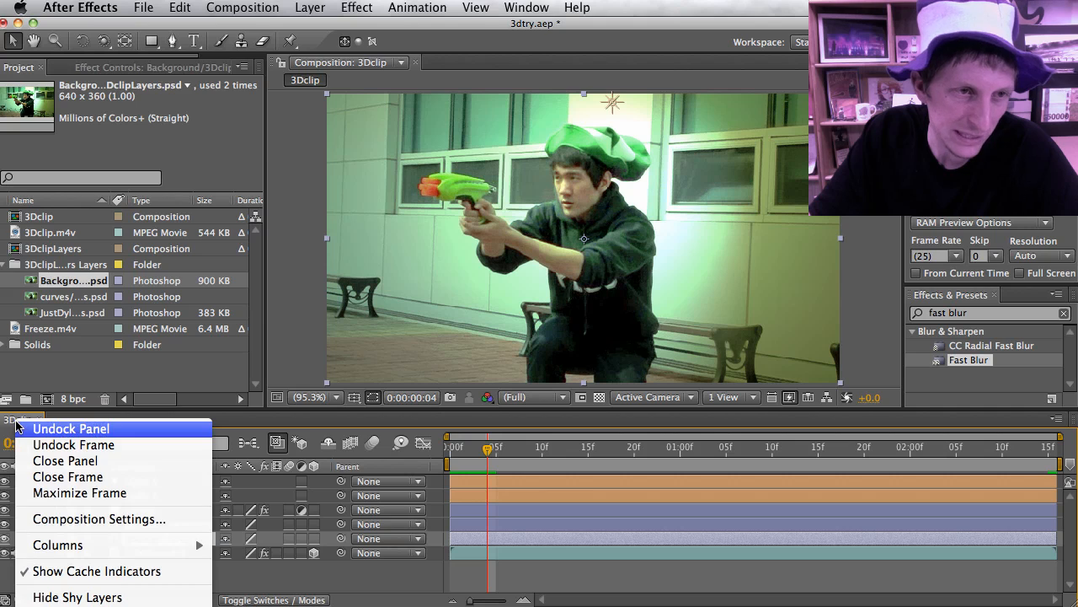
pyautogui.click(117, 520)
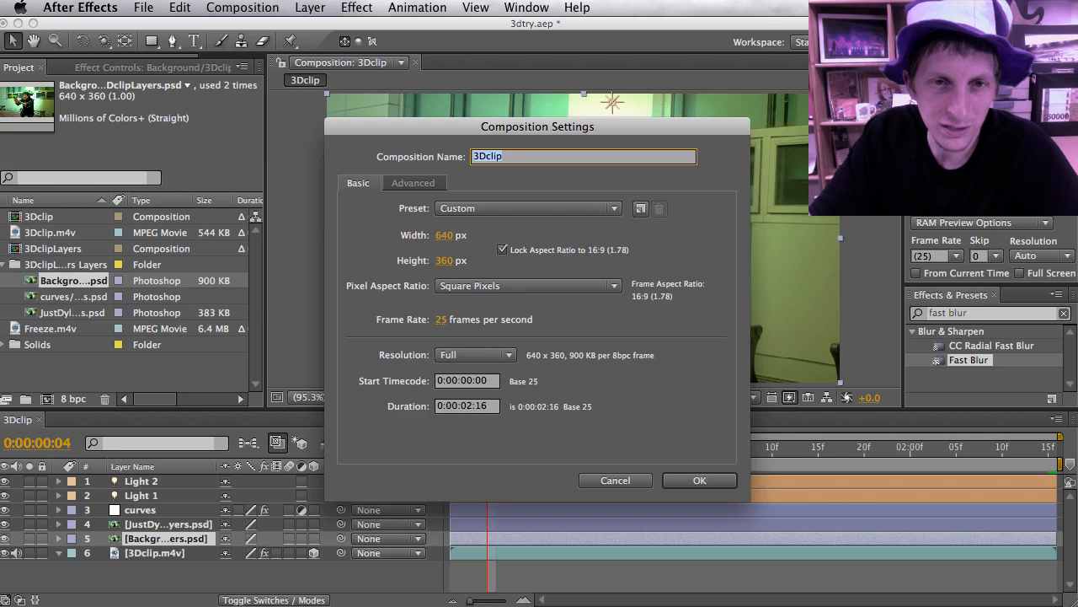
pyautogui.click(473, 405)
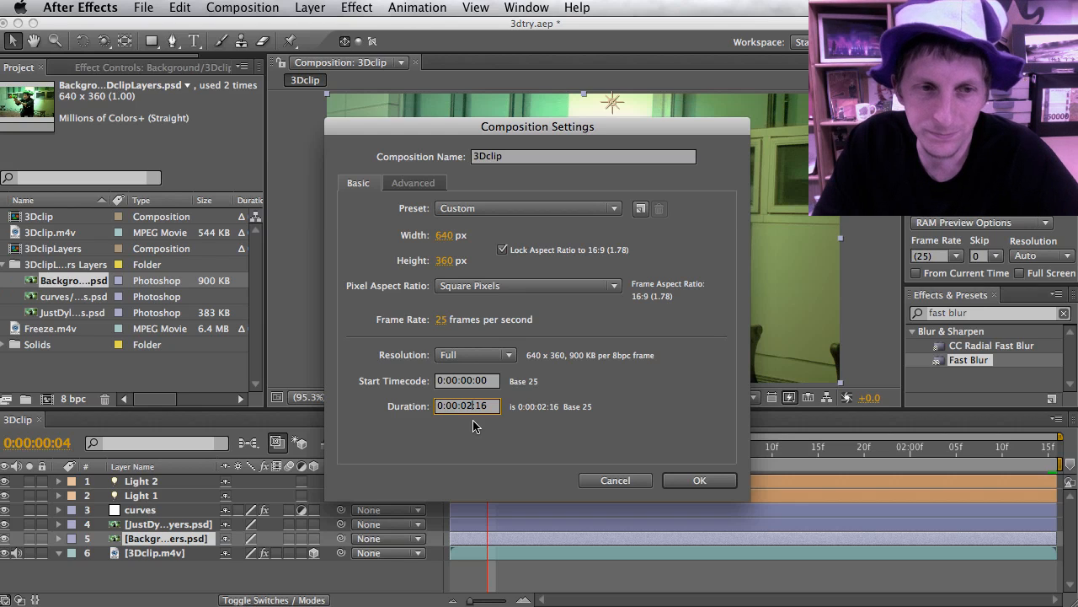
pyautogui.write('1')
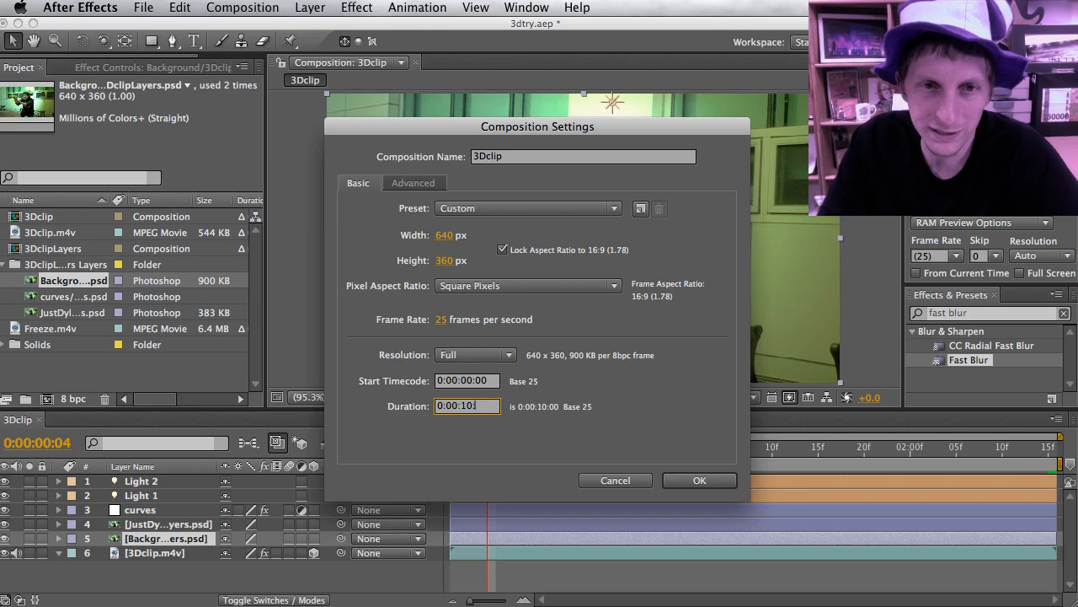
pyautogui.press('BackSpace')
pyautogui.press('BackSpace')
pyautogui.write('00')
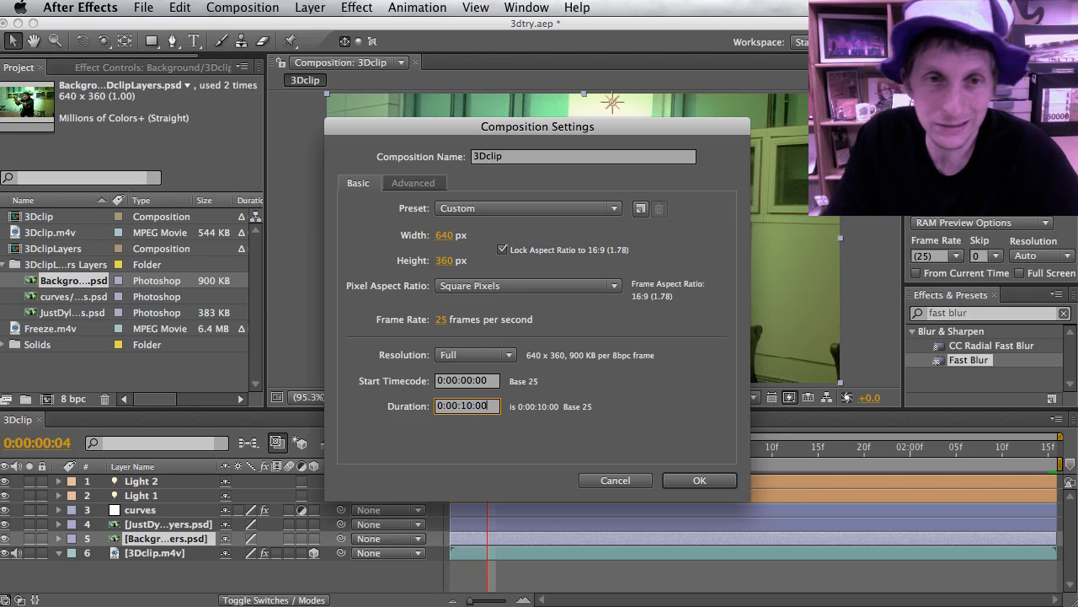
pyautogui.click(696, 482)
# Step: Shift the cut-out and Background layers to start where the 3Dclip.m4v clip ends, and move the playhead to 0:00:02:16
pyautogui.hscroll(15, 657, 535)
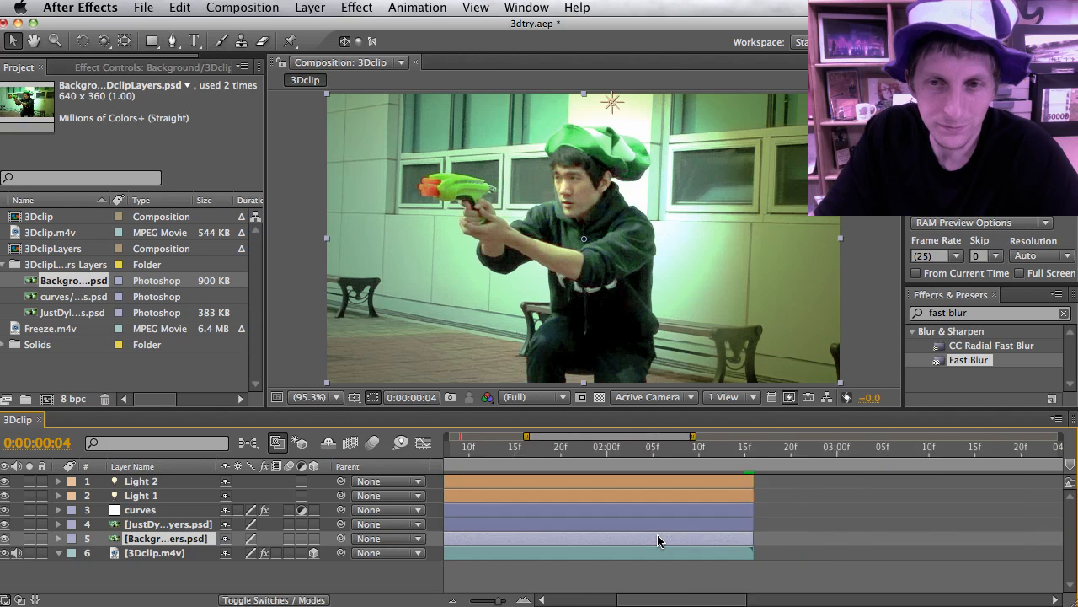
pyautogui.hscroll(-15, 658, 534)
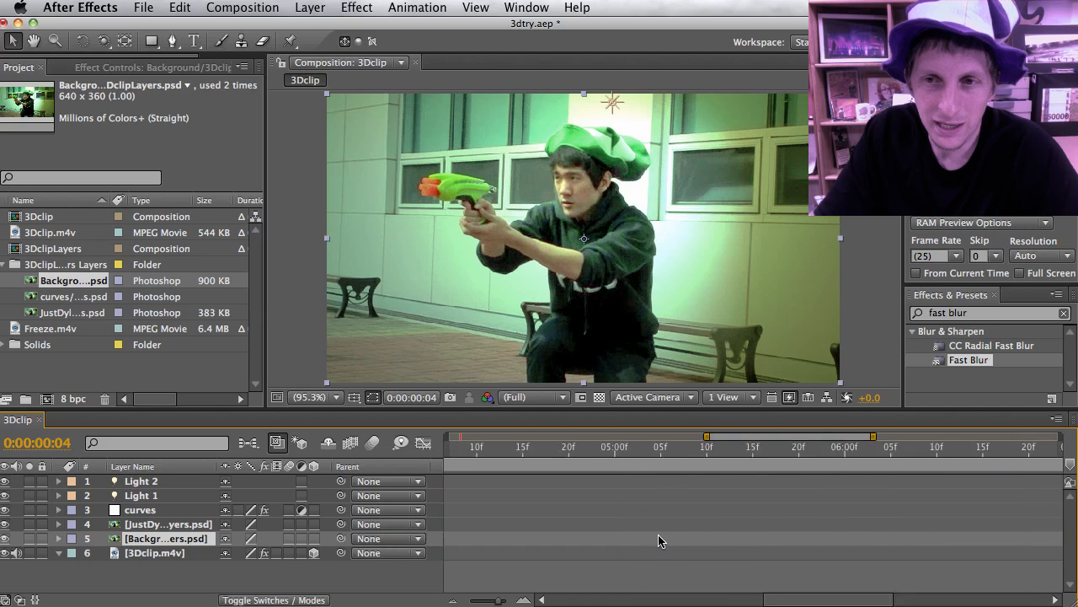
pyautogui.click(449, 447)
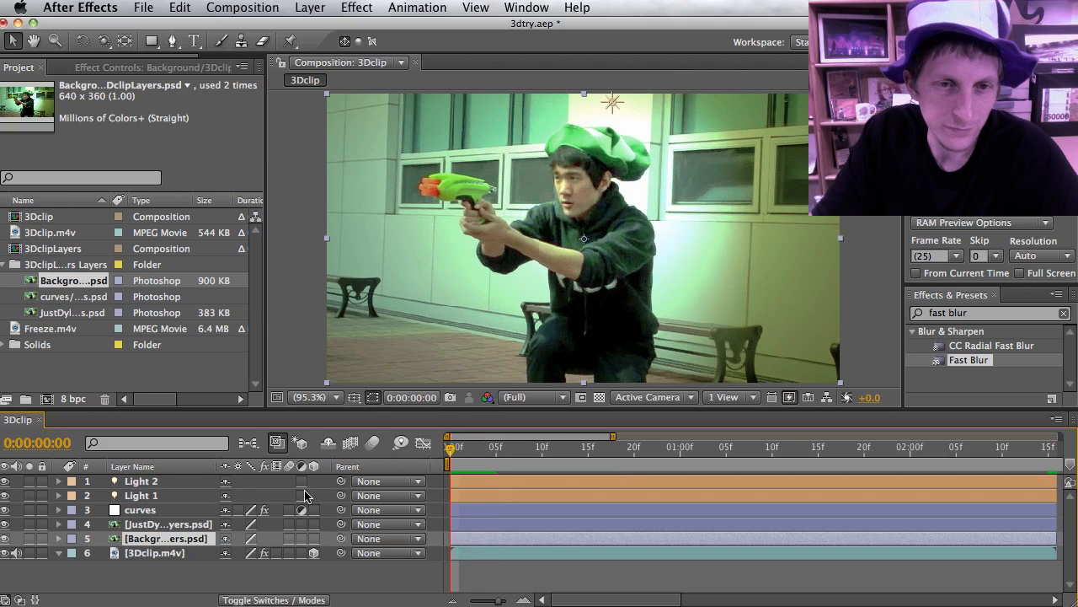
pyautogui.hscroll(10, 396, 554)
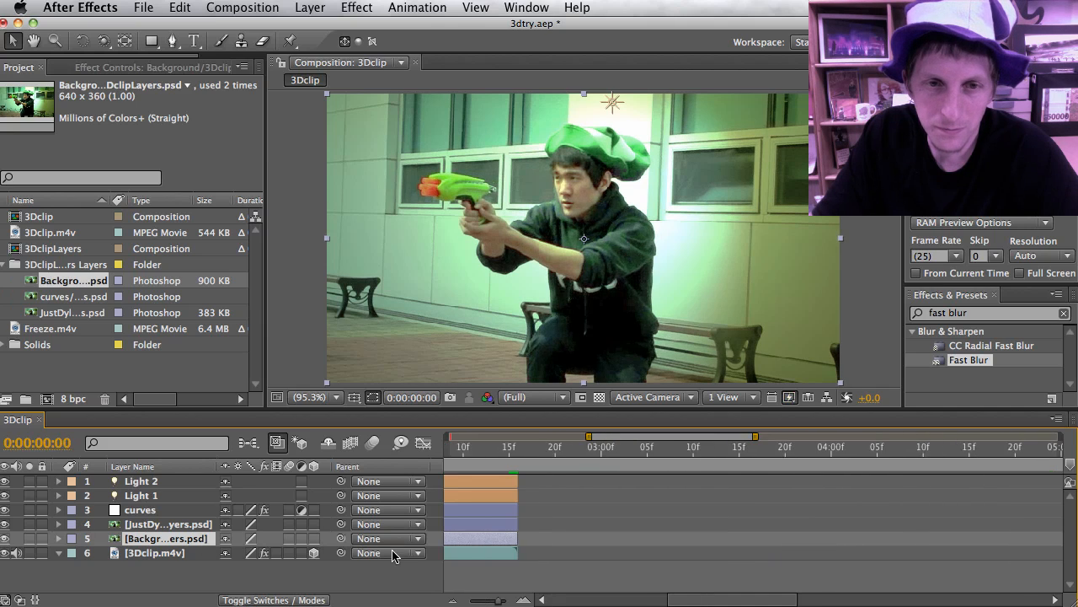
pyautogui.hscroll(-6, 396, 555)
pyautogui.hscroll(-3, 396, 554)
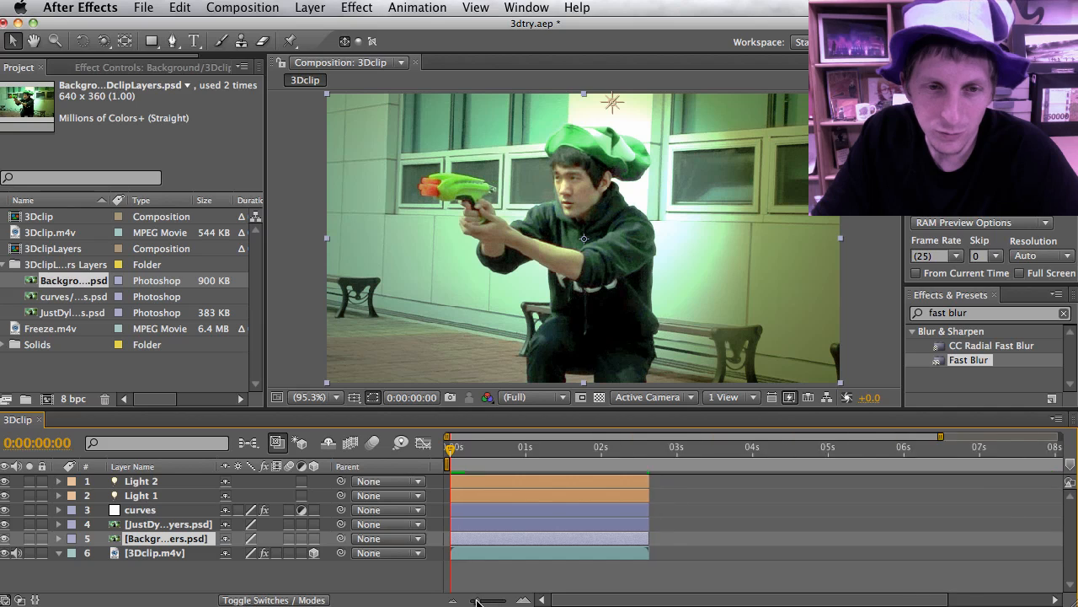
pyautogui.moveTo(484, 601); pyautogui.dragTo(474, 601)
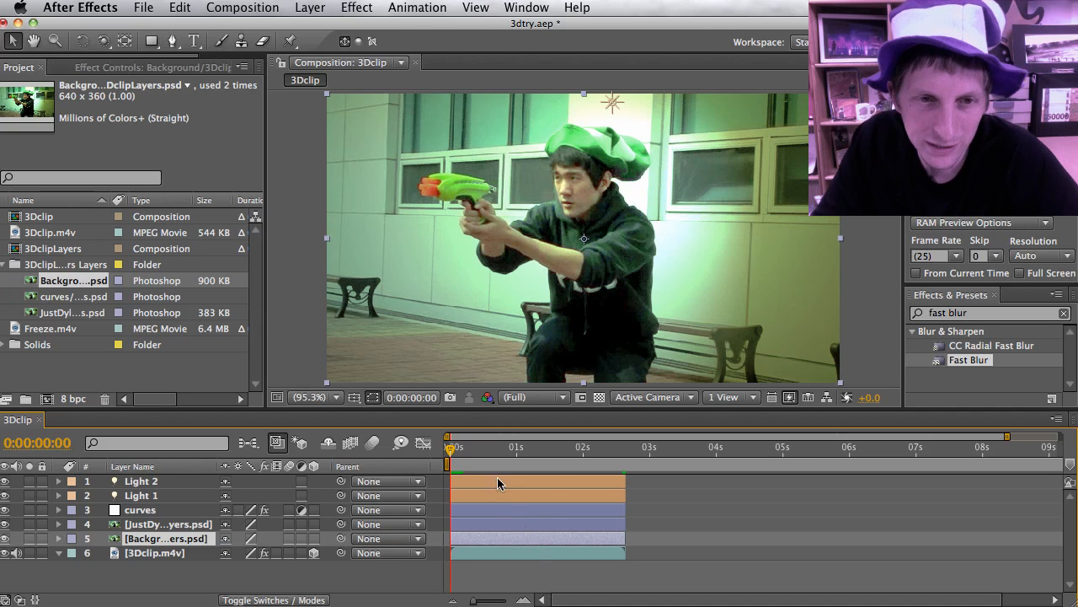
pyautogui.moveTo(657, 541); pyautogui.dragTo(730, 540)
pyautogui.keyDown('shift'); pyautogui.click(564, 536); pyautogui.keyUp('shift')
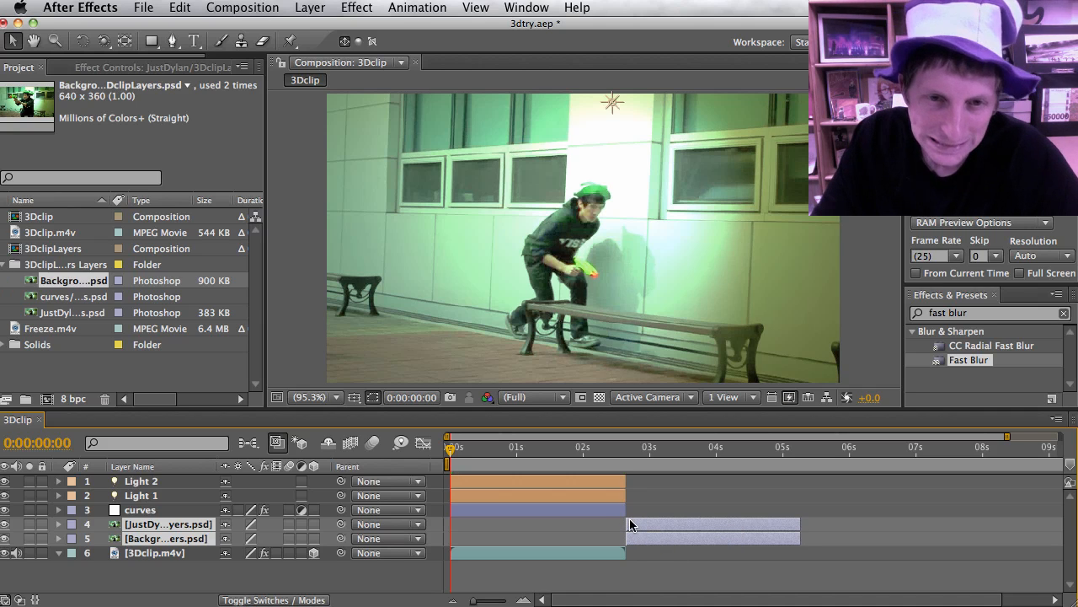
pyautogui.moveTo(629, 520); pyautogui.dragTo(629, 520)
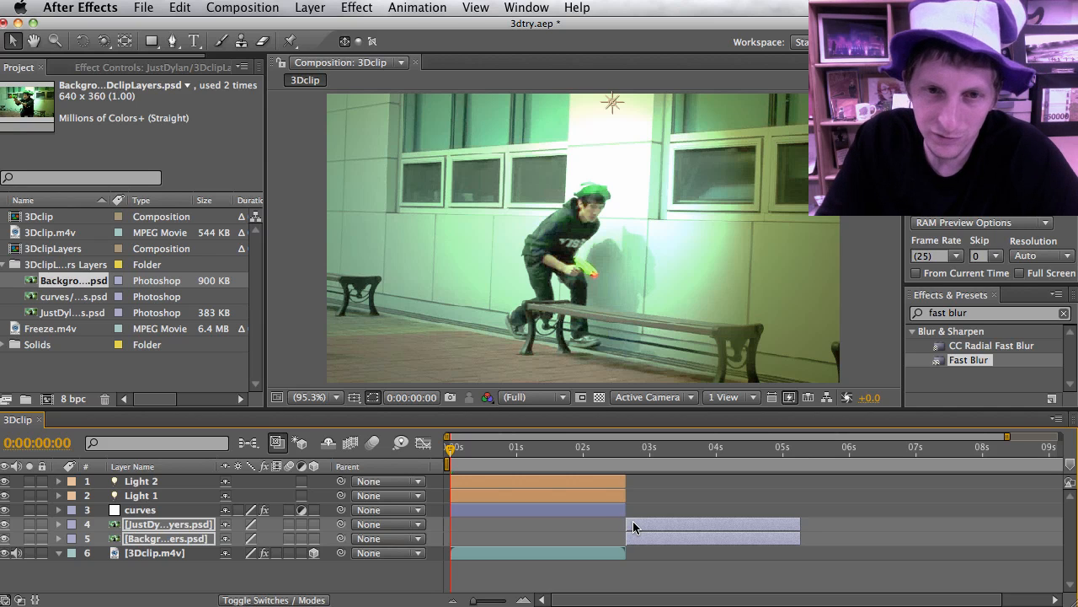
pyautogui.click(641, 506)
pyautogui.click(626, 449)
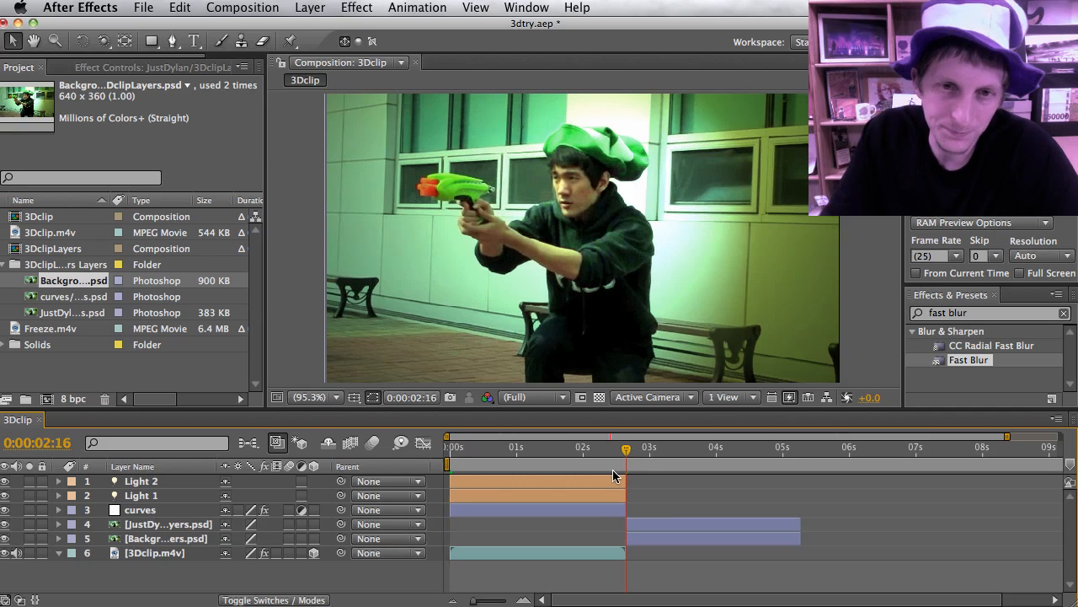
# Step: Play the transition from the video clip to the freeze-frame layers from 0:00:02:13 and return the playhead to 0:00:02:16
pyautogui.moveTo(627, 449); pyautogui.dragTo(618, 453)
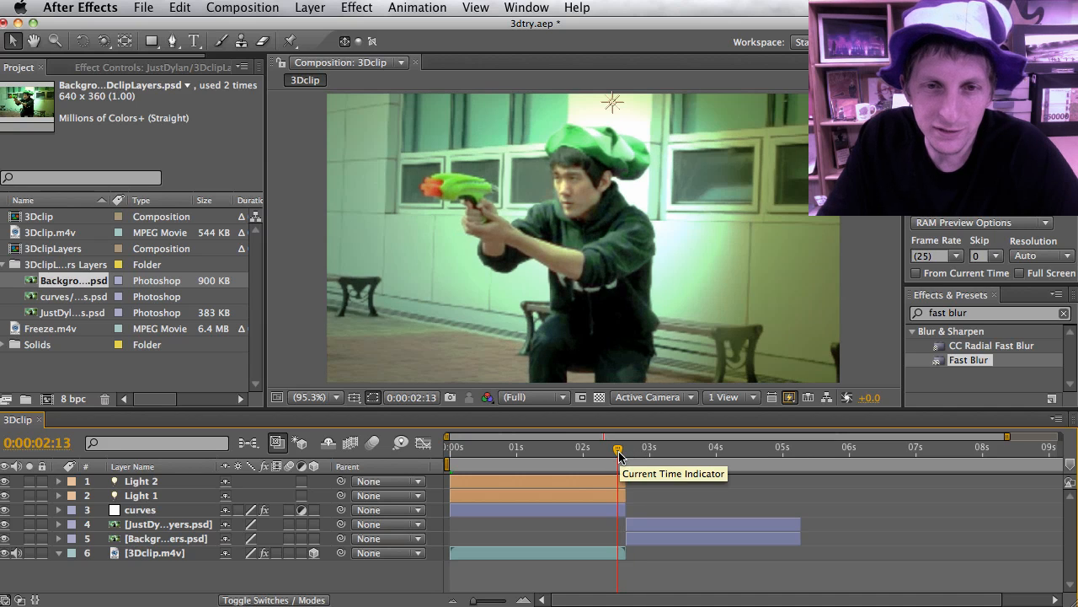
pyautogui.press('space')
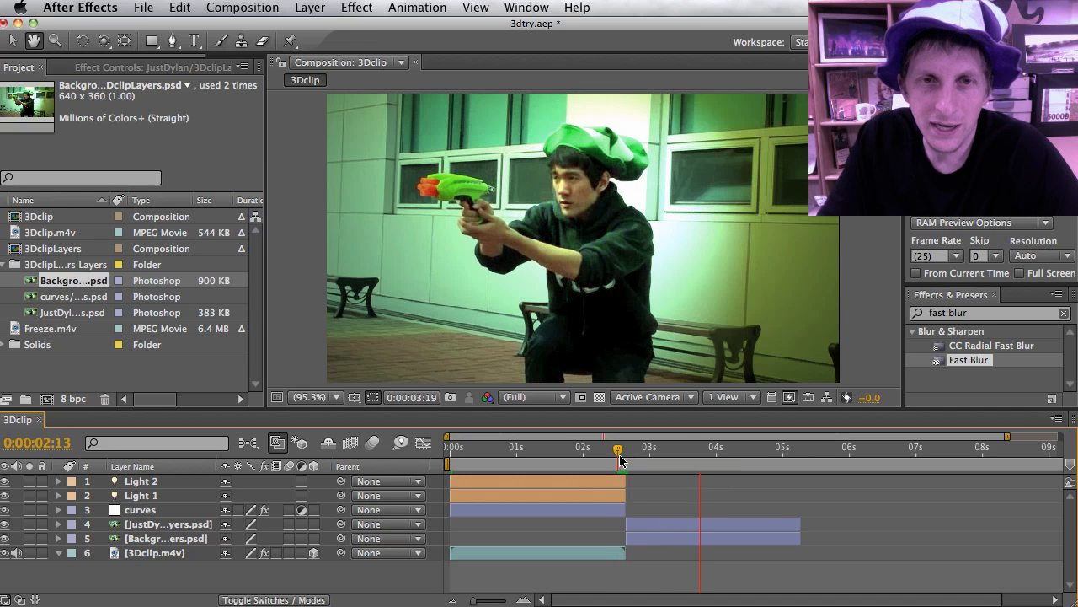
pyautogui.click(614, 452)
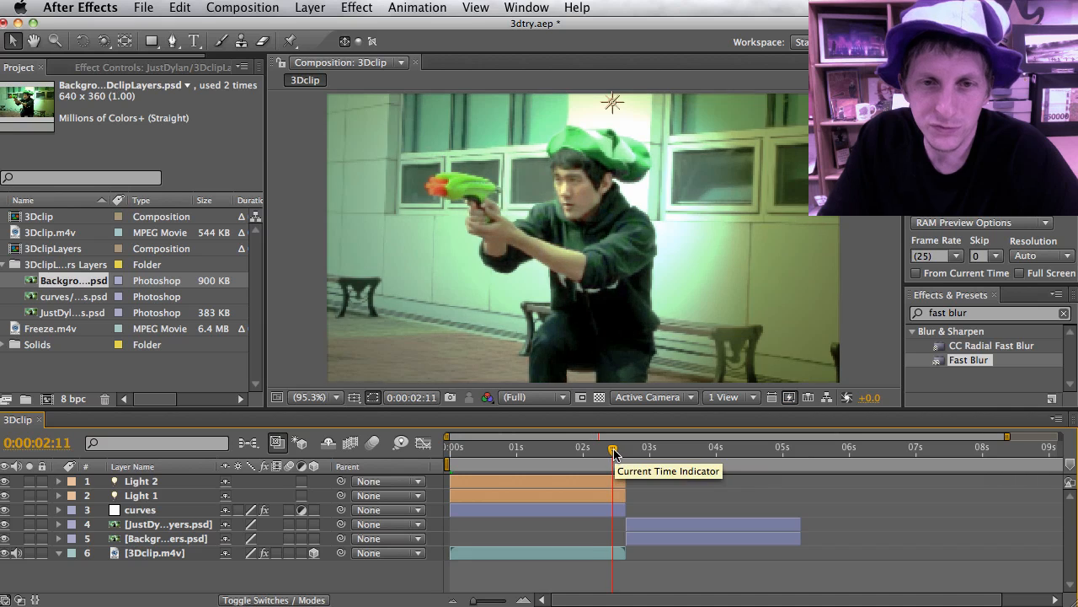
pyautogui.moveTo(614, 452); pyautogui.dragTo(626, 453)
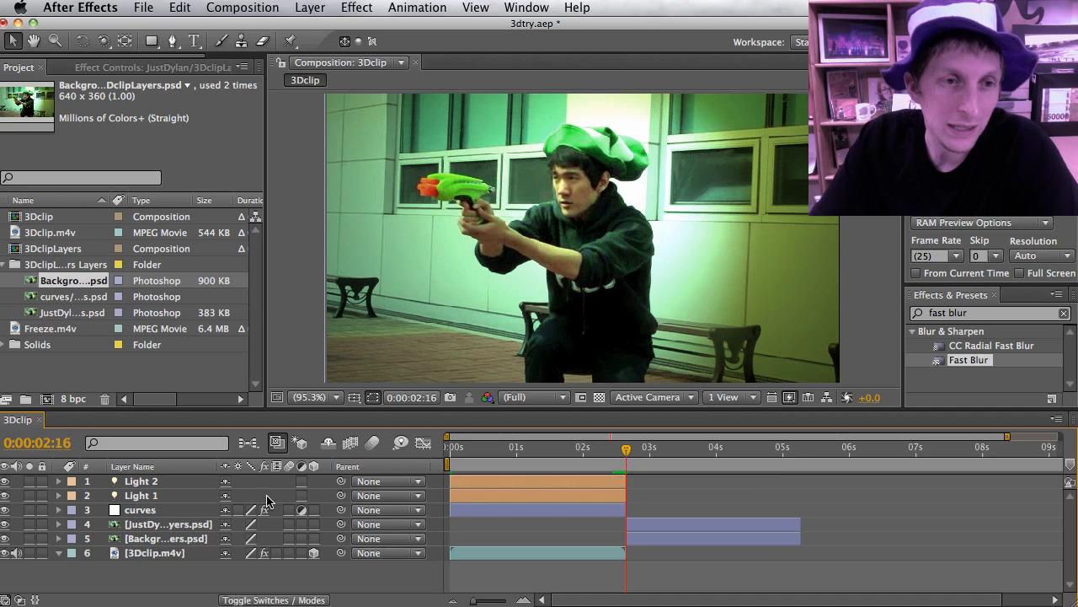
# Step: Shift the Light 1 layer to start at 0:00:02:16 with the freeze-frame layers, and play the transition from 0:00:02:07
pyautogui.click(496, 495)
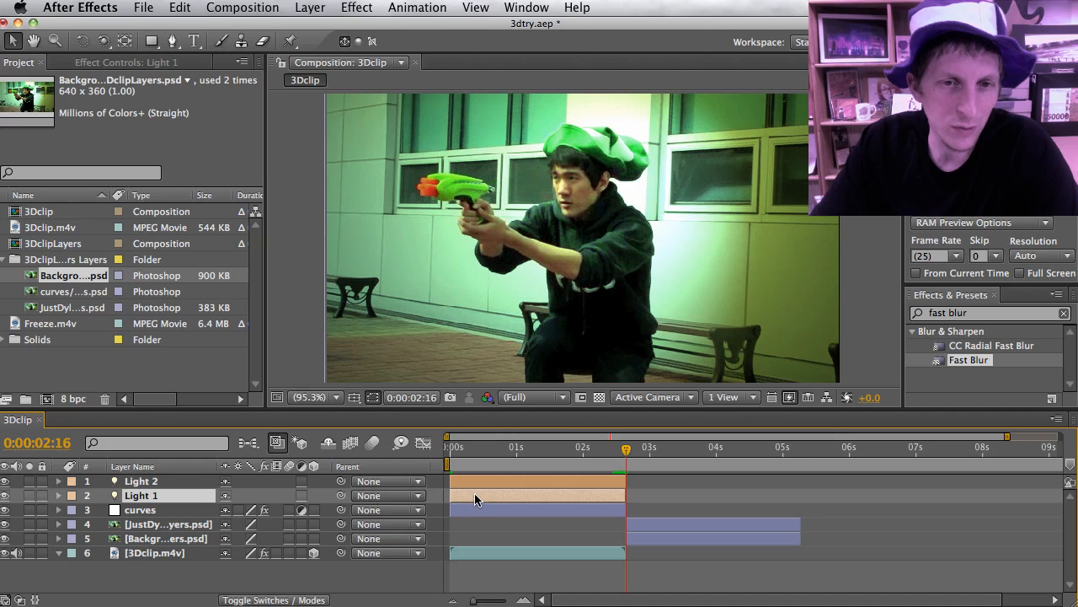
pyautogui.moveTo(477, 495); pyautogui.dragTo(655, 497)
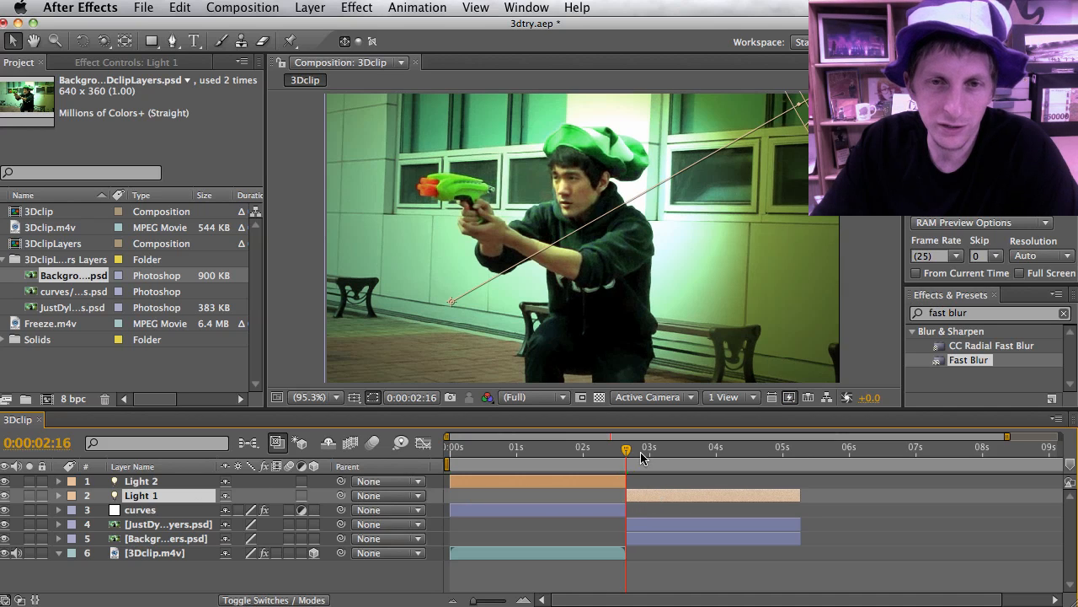
pyautogui.moveTo(644, 458); pyautogui.dragTo(601, 453)
pyautogui.press('space')
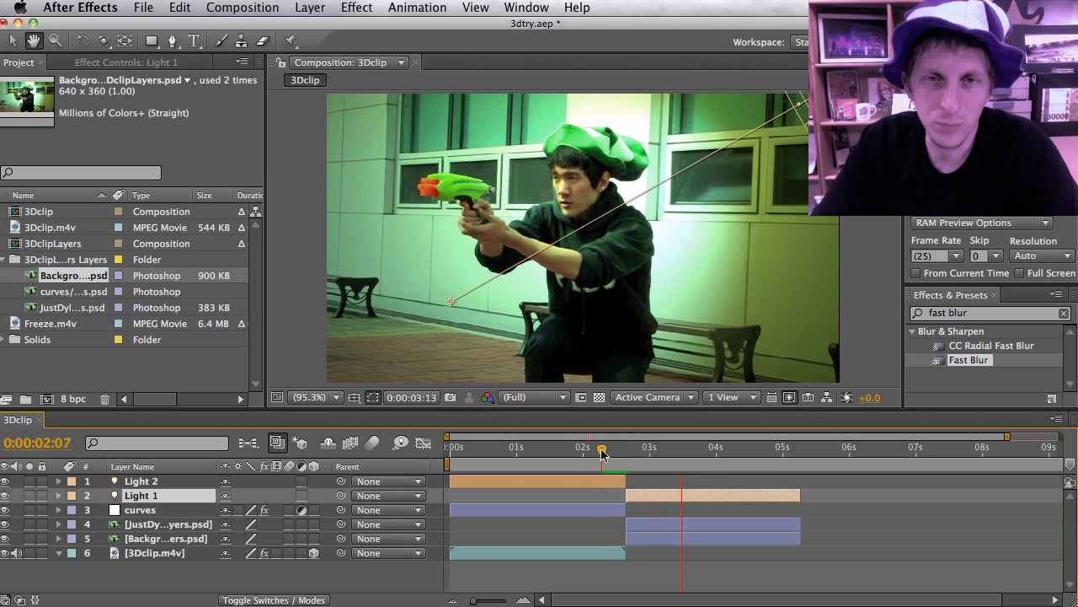
# Step: Change Light 2's color to dark green 436016 and play the composition from 0:00:01:12
pyautogui.moveTo(602, 453); pyautogui.dragTo(549, 453)
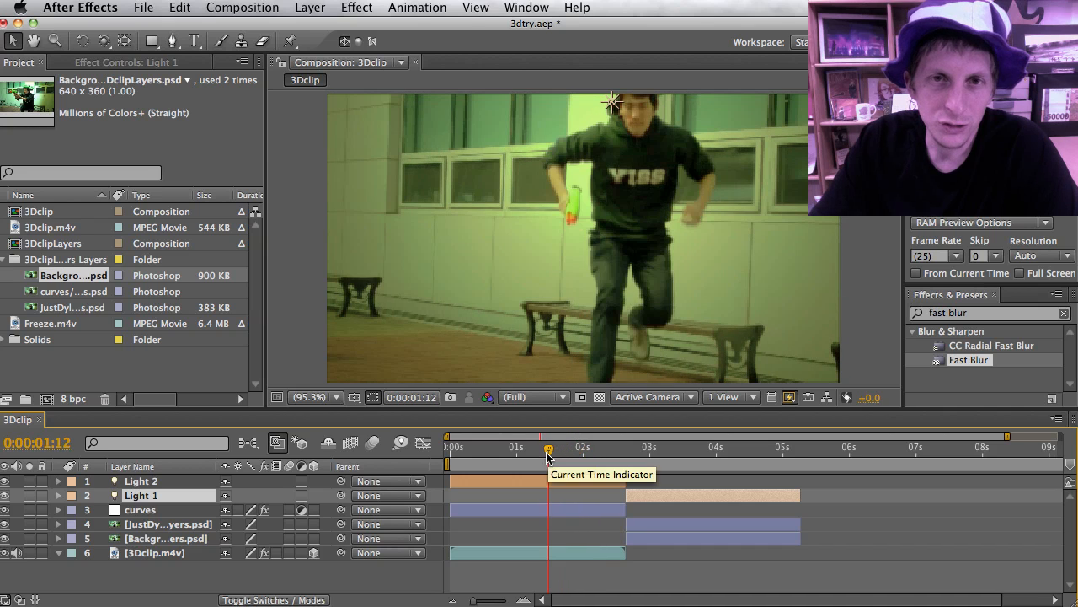
pyautogui.click(180, 484)
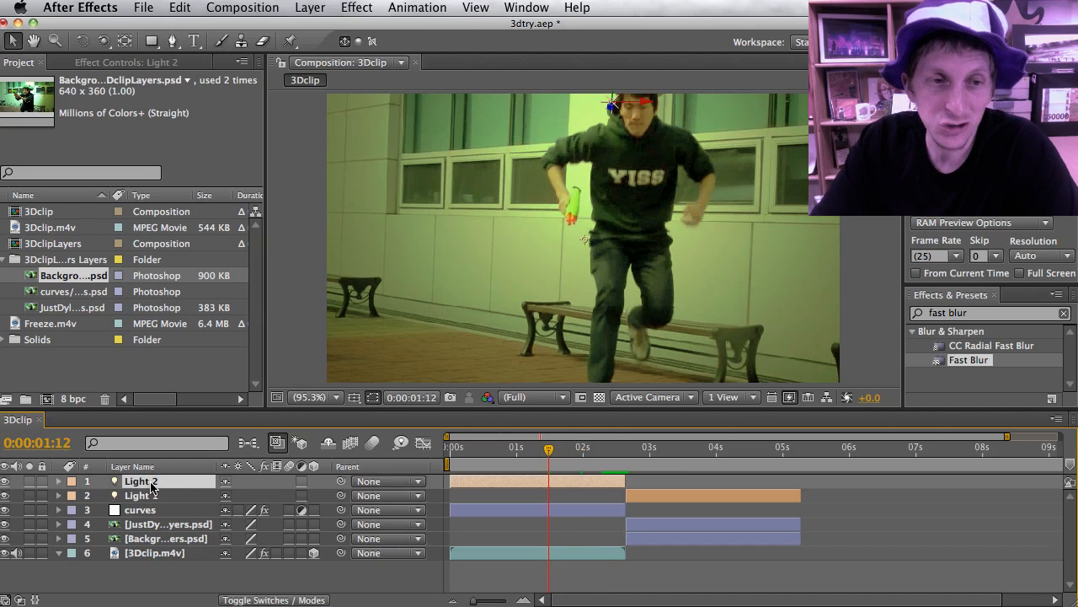
pyautogui.doubleClick(466, 484)
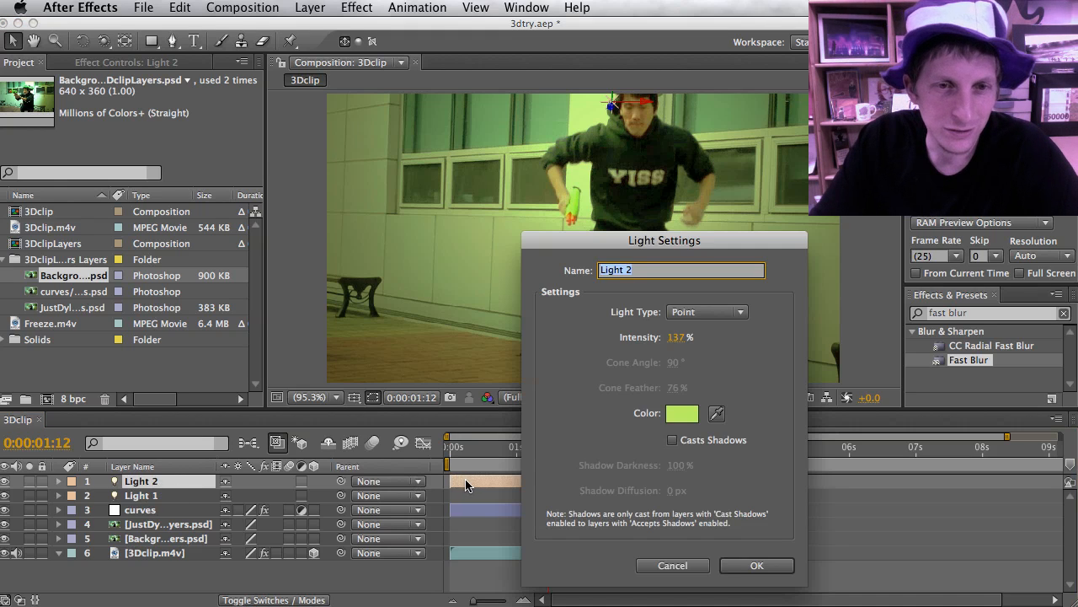
pyautogui.click(673, 417)
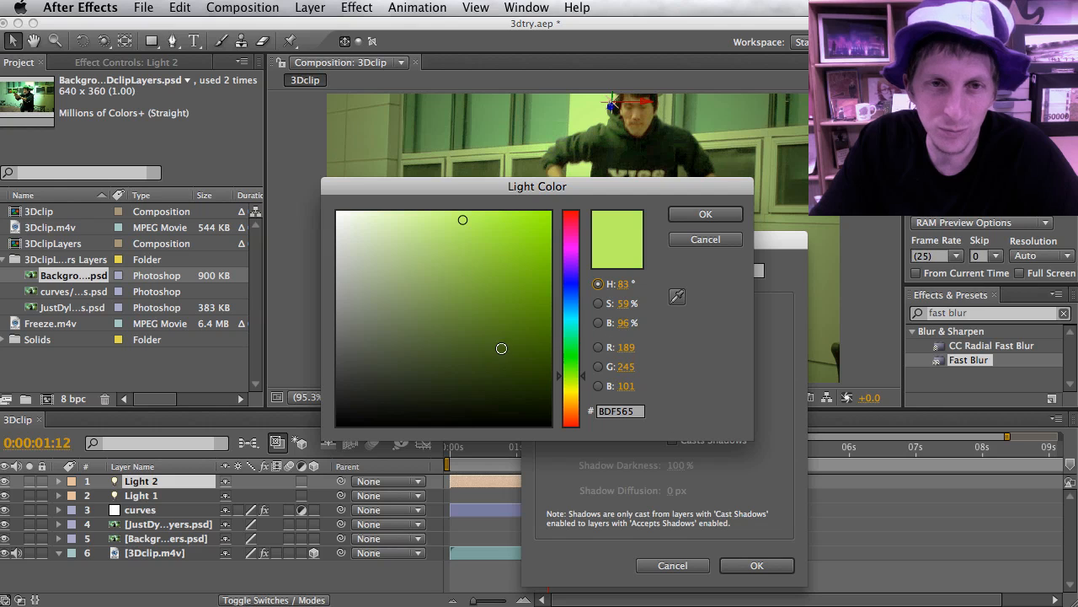
pyautogui.click(501, 345)
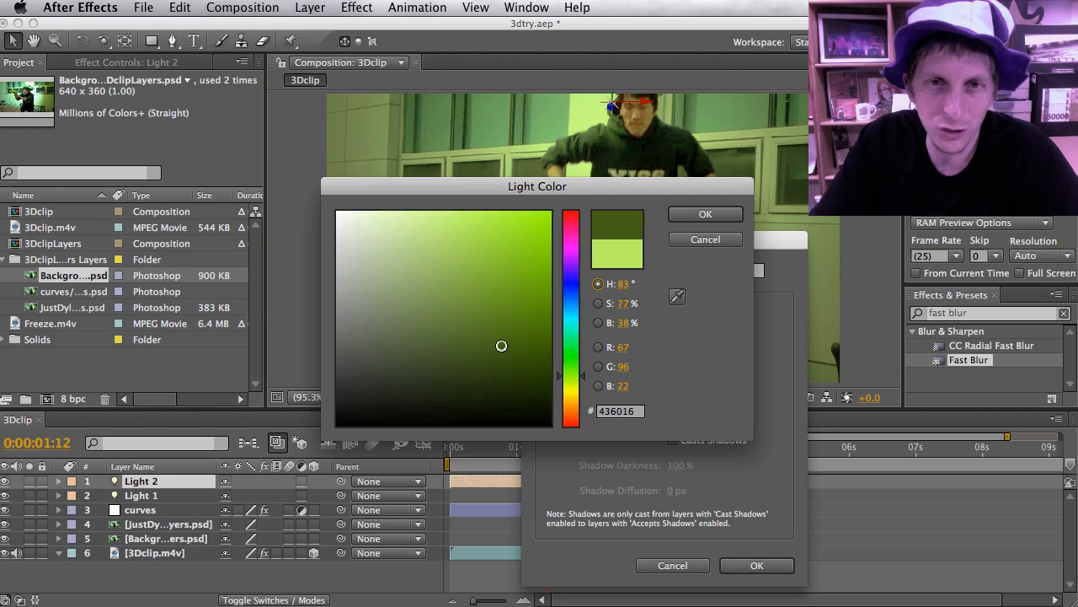
pyautogui.click(705, 214)
pyautogui.click(735, 563)
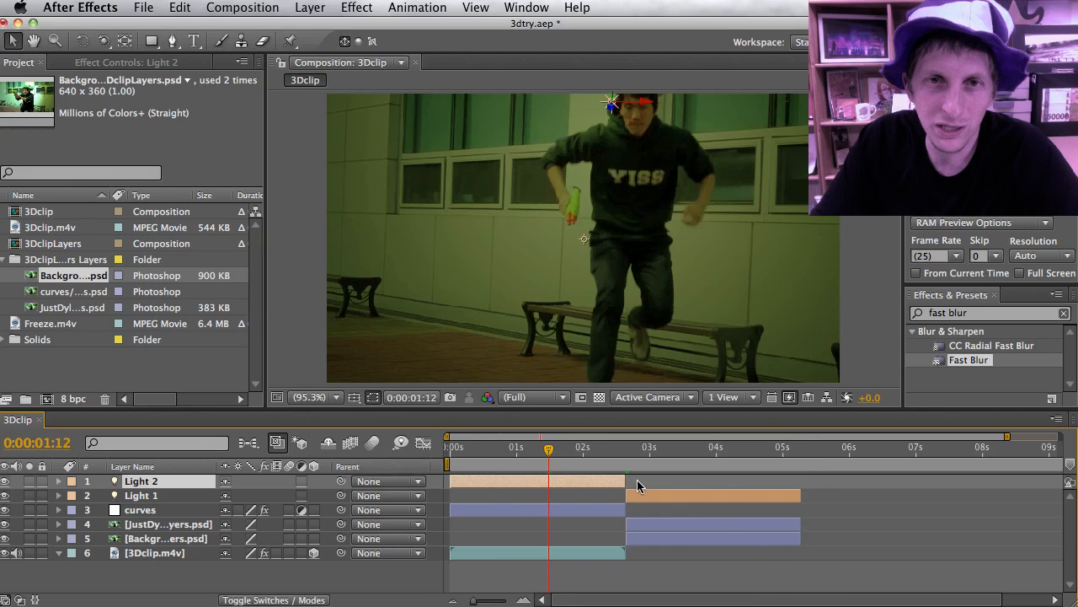
pyautogui.press('space')
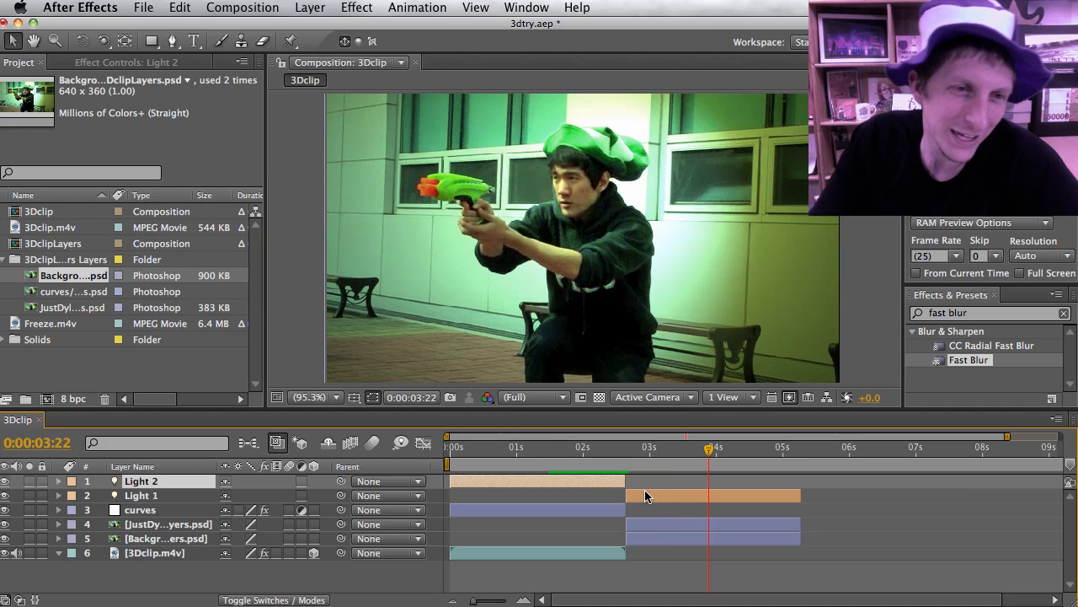
# Step: Return the playhead to 0:00:02:16 and find the CC Particle World effect by searching the effects for "particl"
pyautogui.click(627, 464)
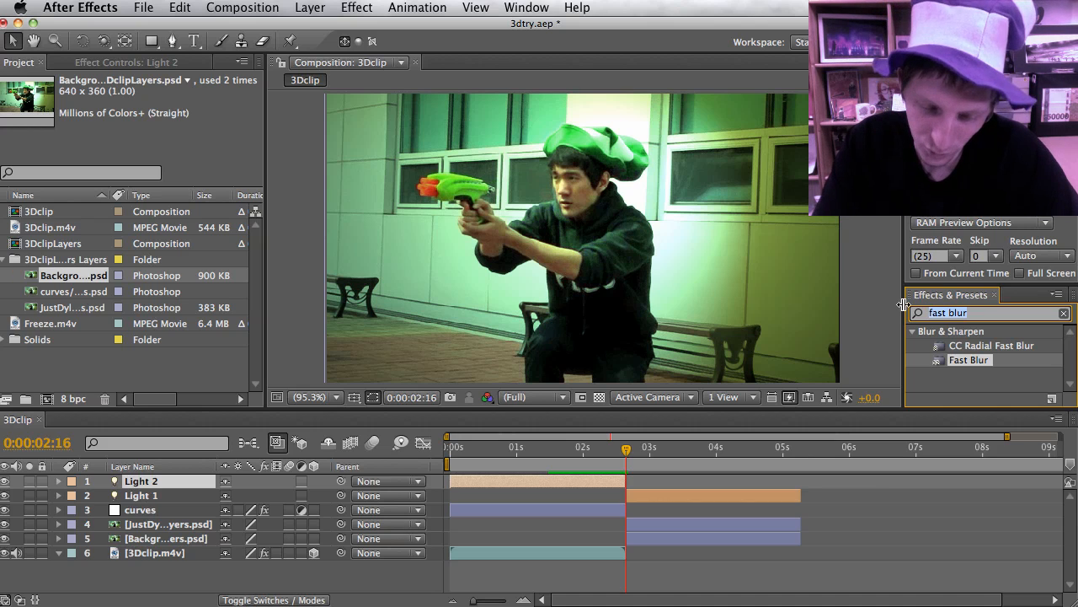
pyautogui.write('particl')
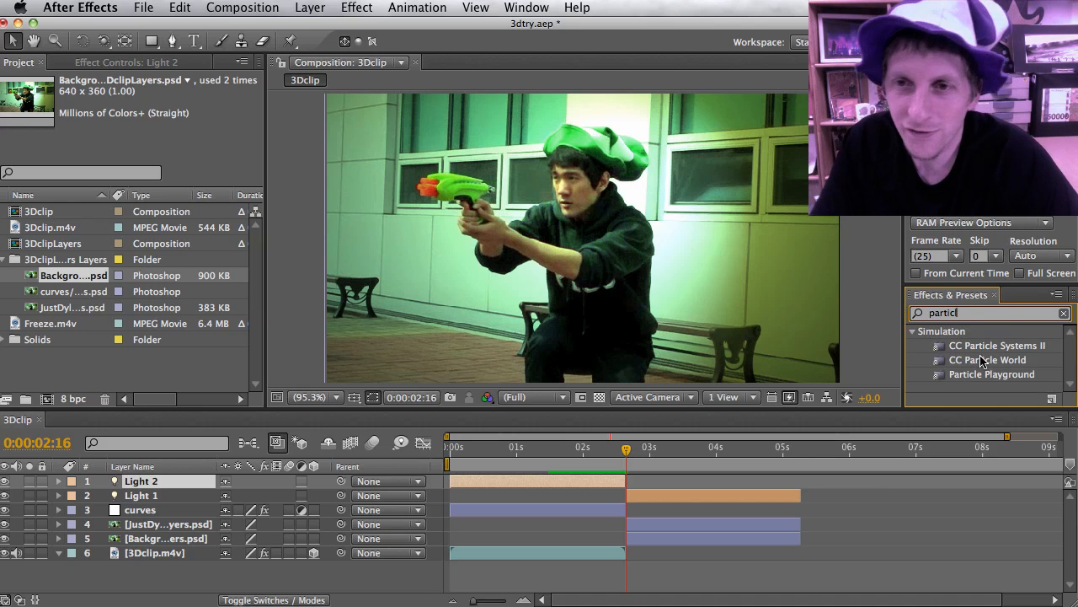
pyautogui.click(983, 361)
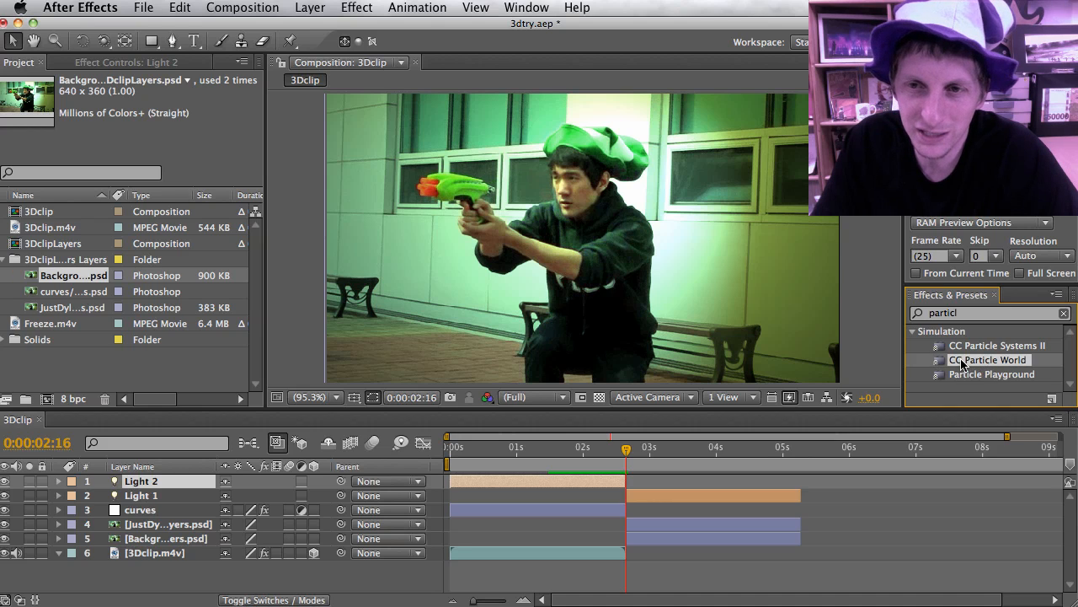
pyautogui.moveTo(965, 362)
pyautogui.mouseDown()
pyautogui.moveTo(760, 423)
pyautogui.moveTo(659, 429)
pyautogui.moveTo(578, 389)
pyautogui.moveTo(917, 345)
pyautogui.moveTo(967, 364)
pyautogui.mouseUp()
# Step: Create a new black solid layer with the default settings and apply the CC Particle World effect to it
pyautogui.click(312, 8)
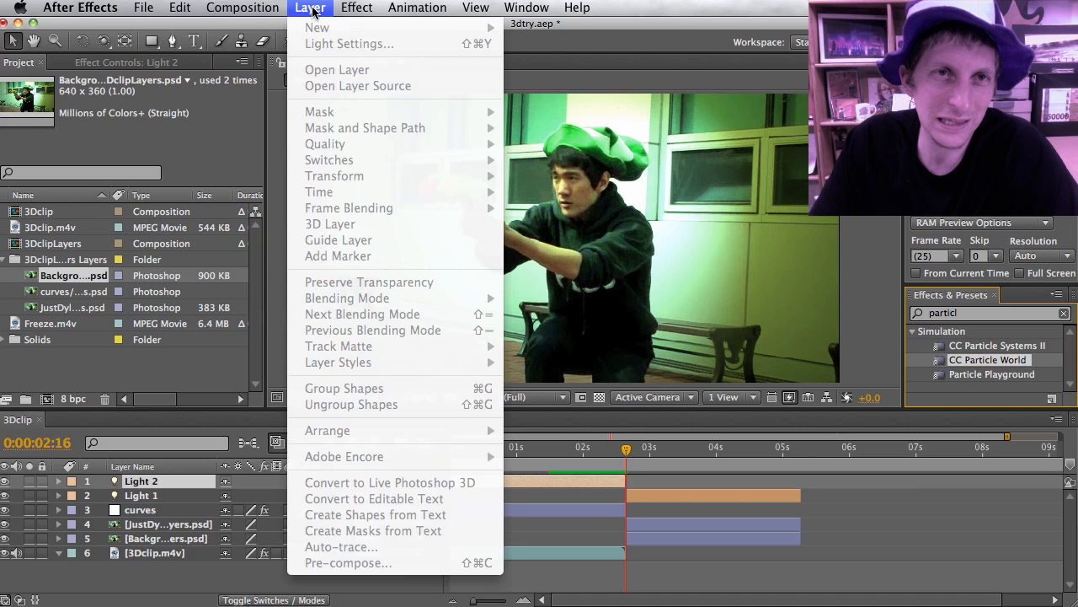
pyautogui.click(311, 9)
pyautogui.click(674, 569)
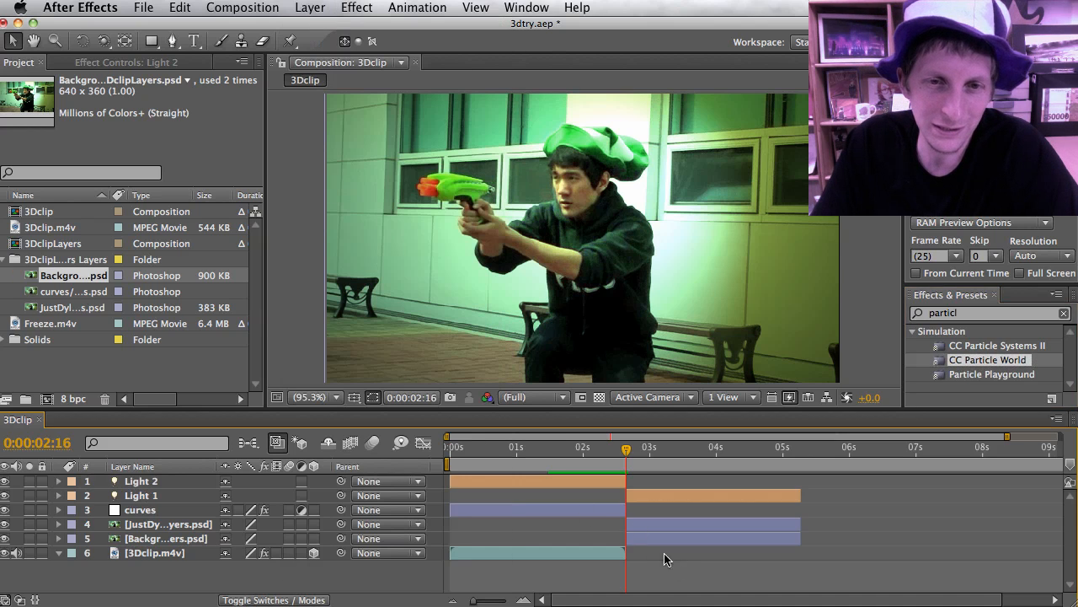
pyautogui.click(312, 8)
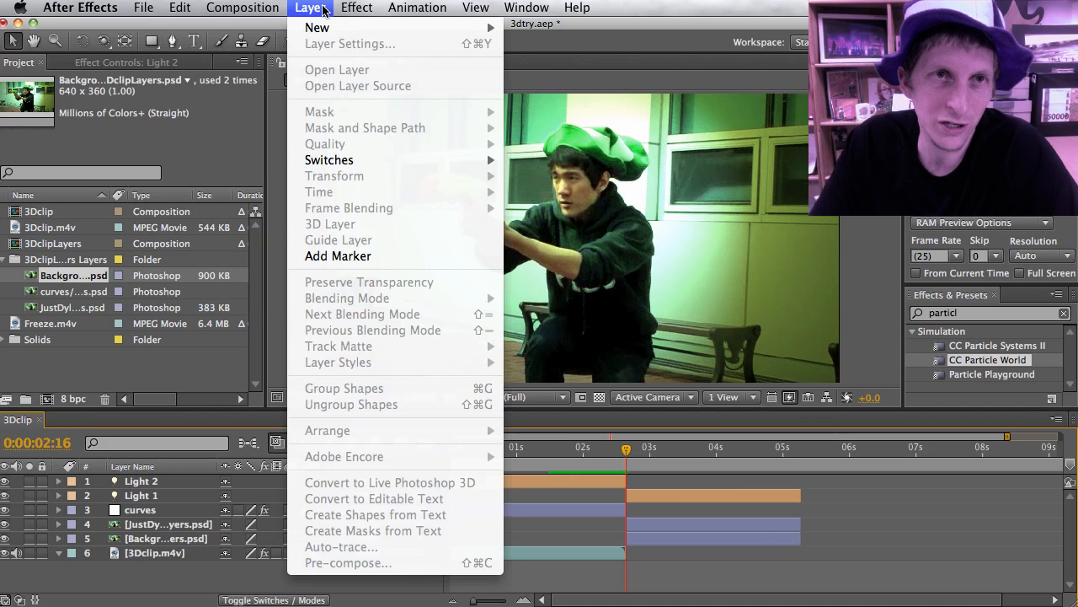
pyautogui.moveTo(455, 26)
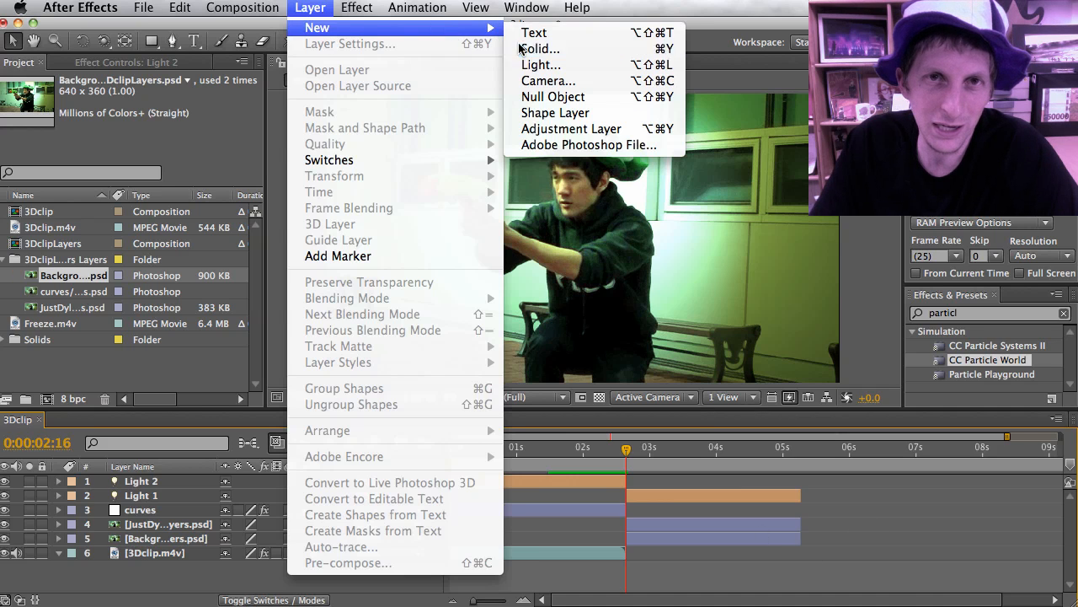
pyautogui.click(520, 47)
pyautogui.press('Return')
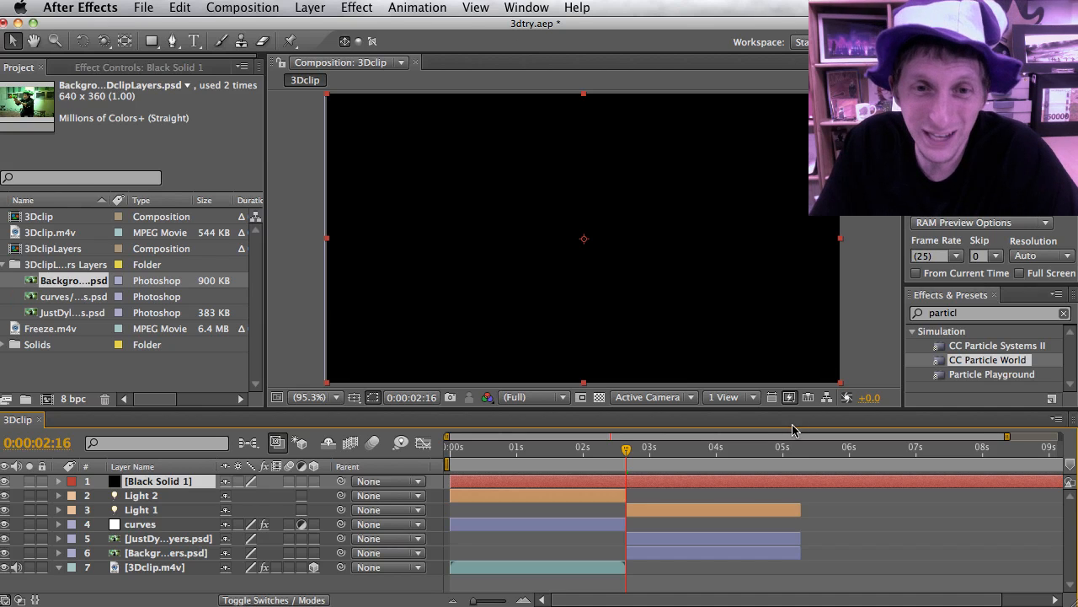
pyautogui.moveTo(967, 371); pyautogui.dragTo(606, 484)
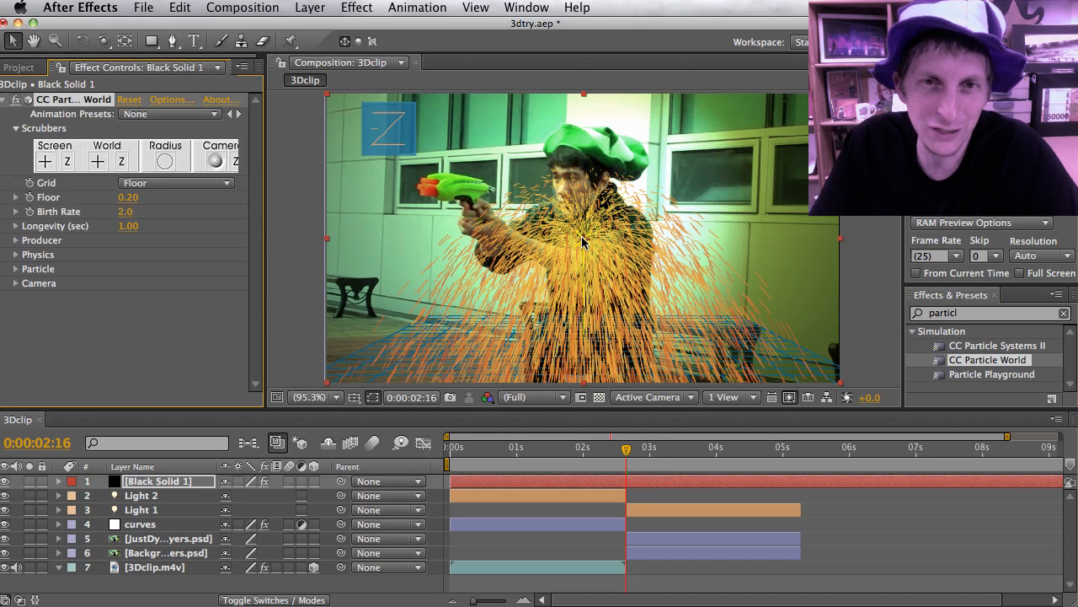
# Step: Place composition marker 1 at 0:00:02:16, where the freeze-frame layers begin
pyautogui.moveTo(626, 450)
pyautogui.mouseDown()
pyautogui.moveTo(560, 455)
pyautogui.moveTo(633, 456)
pyautogui.mouseUp()
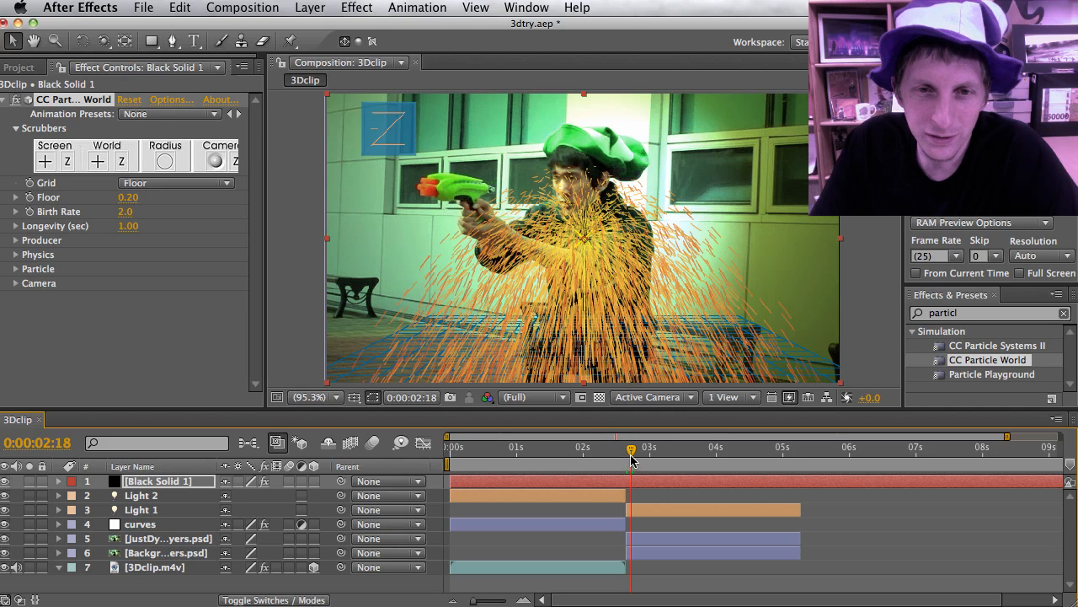
pyautogui.moveTo(631, 455); pyautogui.dragTo(626, 455)
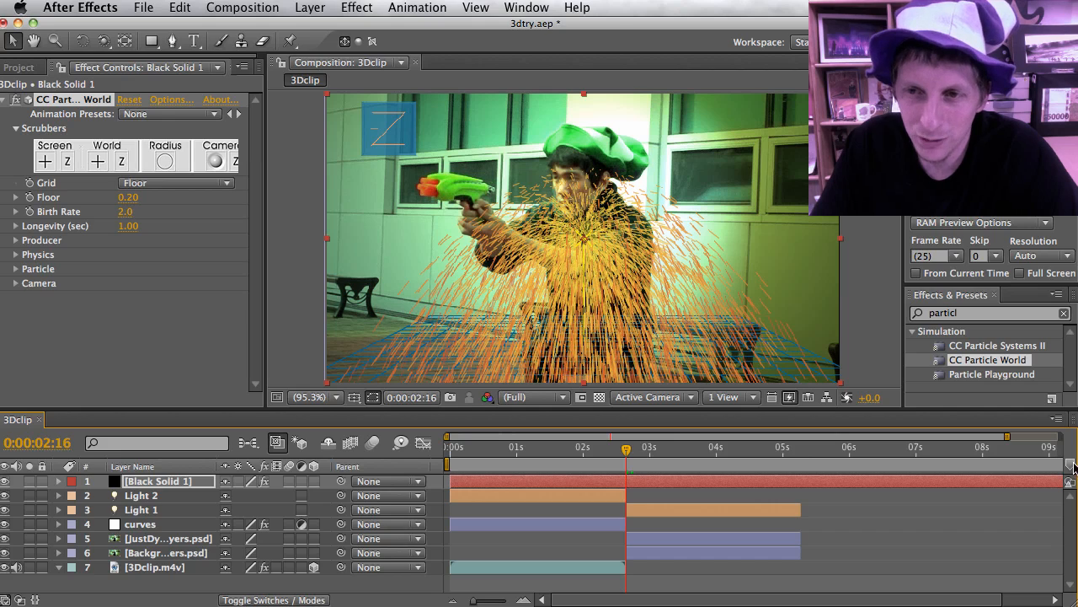
pyautogui.moveTo(1073, 466); pyautogui.dragTo(630, 462)
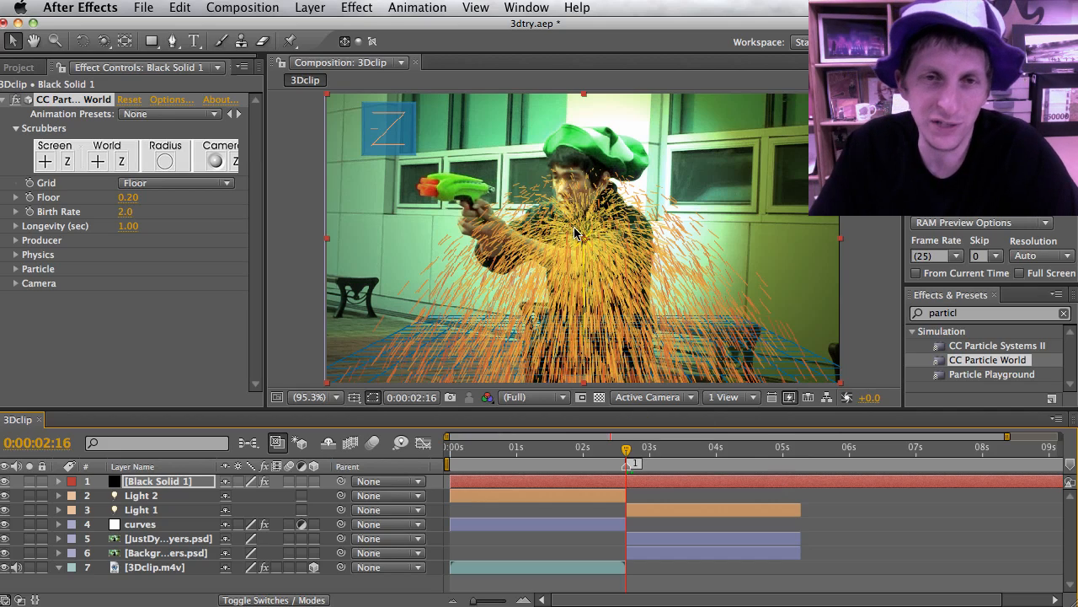
# Step: Move the black solid so the particle emitter sits on the toy gun's muzzle, and stretch its lower edge below the frame
pyautogui.moveTo(581, 240); pyautogui.dragTo(417, 191)
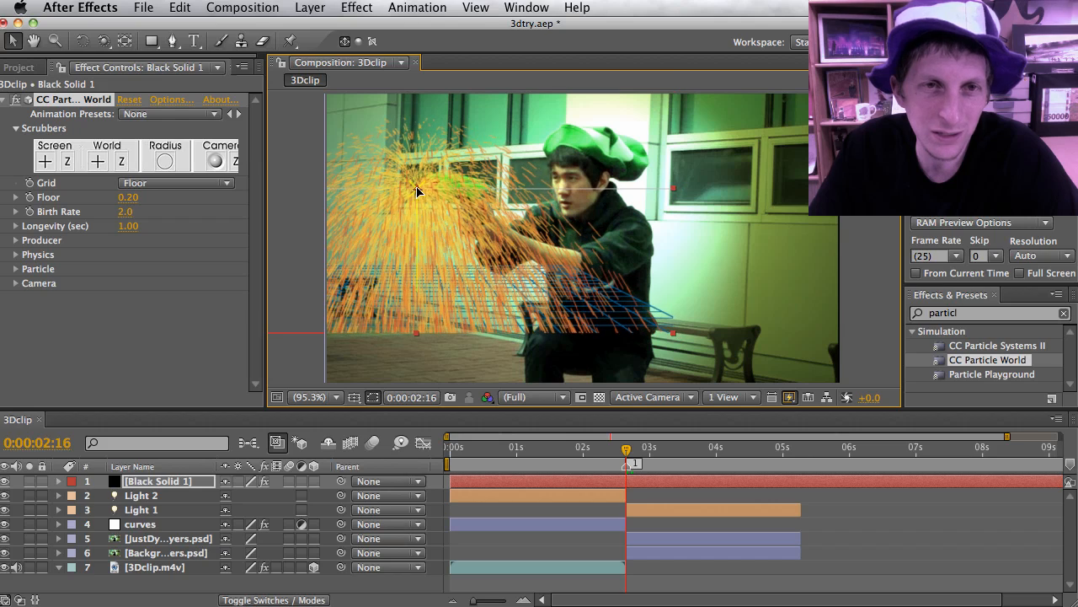
pyautogui.moveTo(418, 335); pyautogui.dragTo(414, 386)
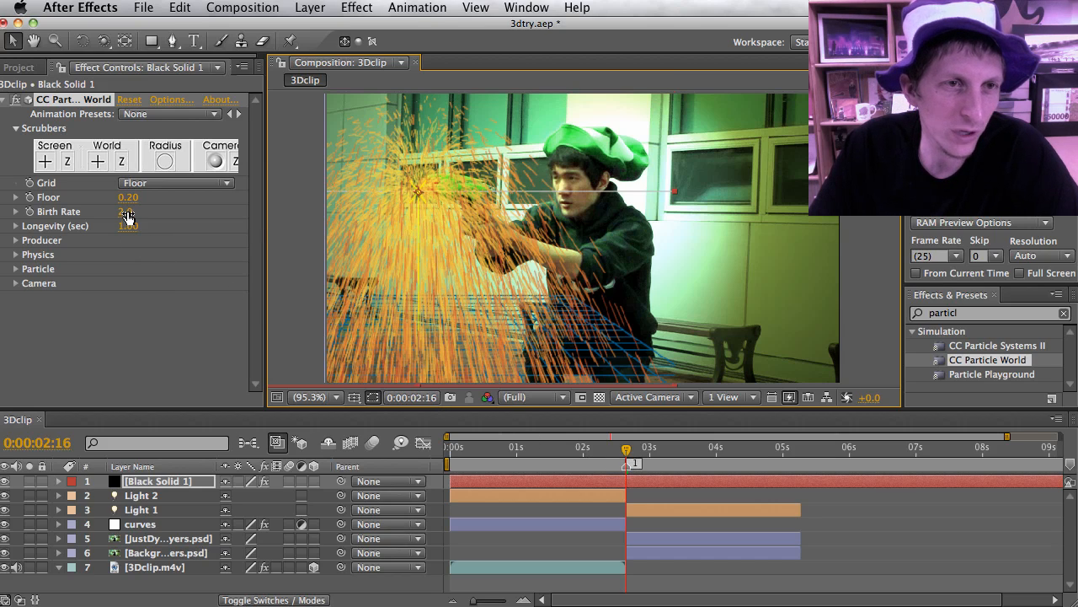
# Step: Keyframe the particle Birth Rate at 0.0 at 0:00:02:16 and 2.0 at 0:00:04:12
pyautogui.moveTo(127, 216); pyautogui.dragTo(110, 212)
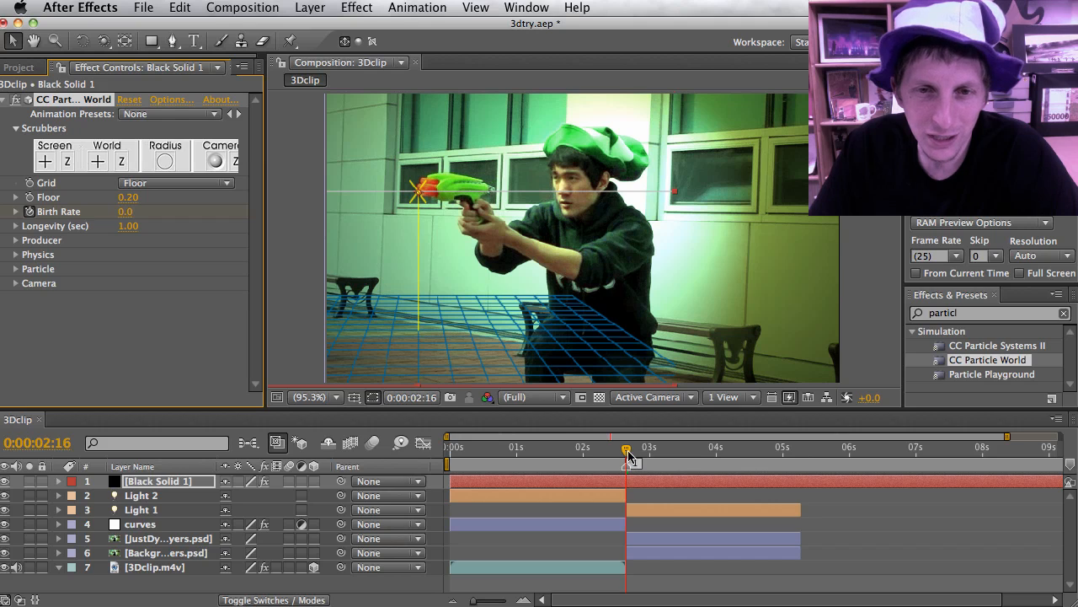
pyautogui.moveTo(629, 455); pyautogui.dragTo(748, 462)
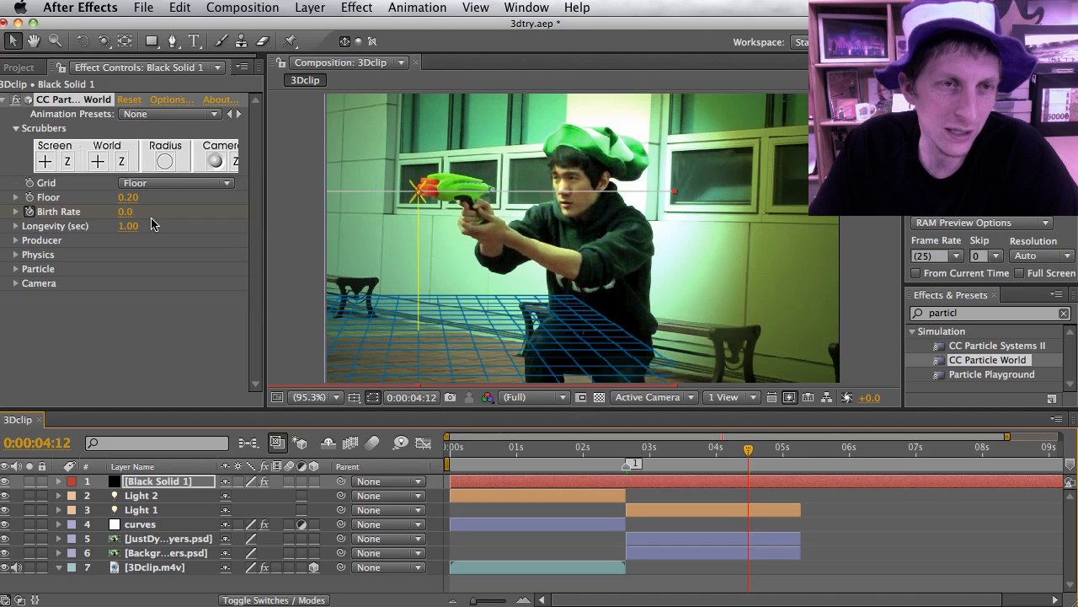
pyautogui.click(124, 213)
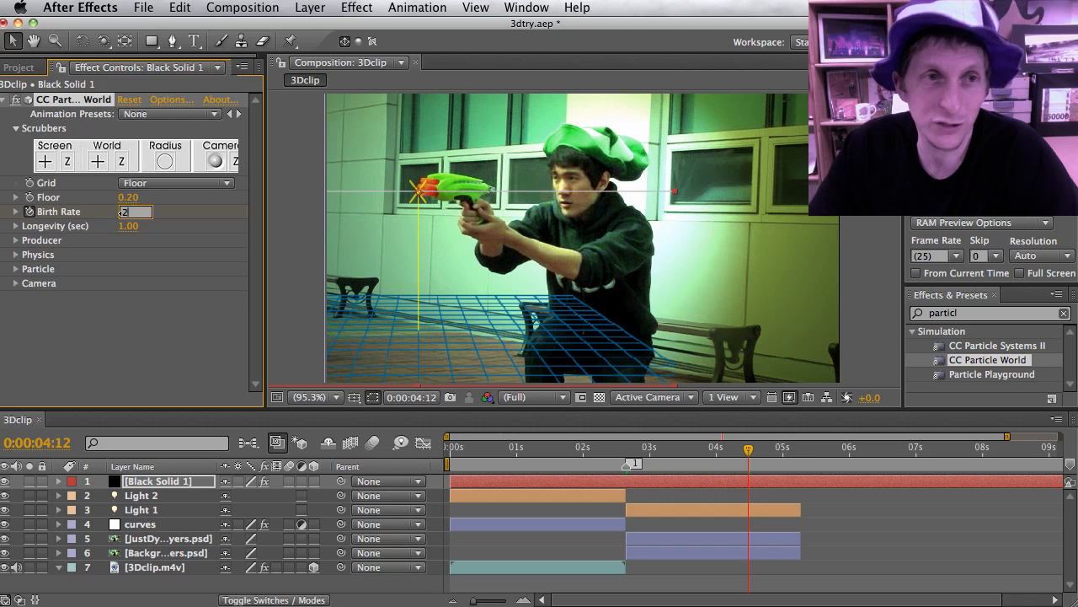
pyautogui.press('Return')
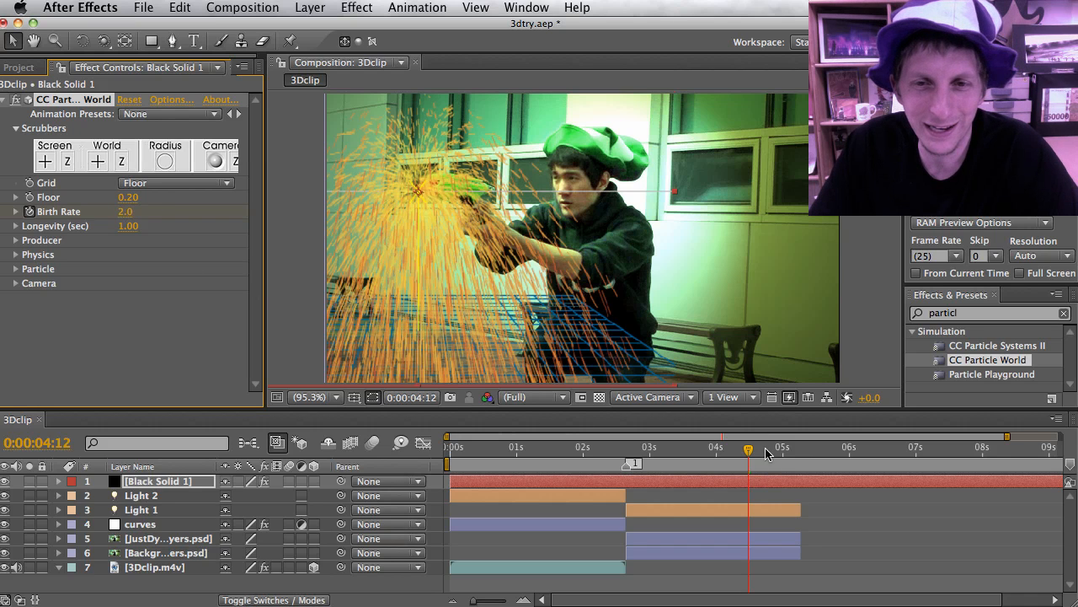
# Step: Play the particle animation from marker 1 at 0:00:02:16 and stop it after the freeze-frame layers end
pyautogui.moveTo(750, 452); pyautogui.dragTo(627, 462)
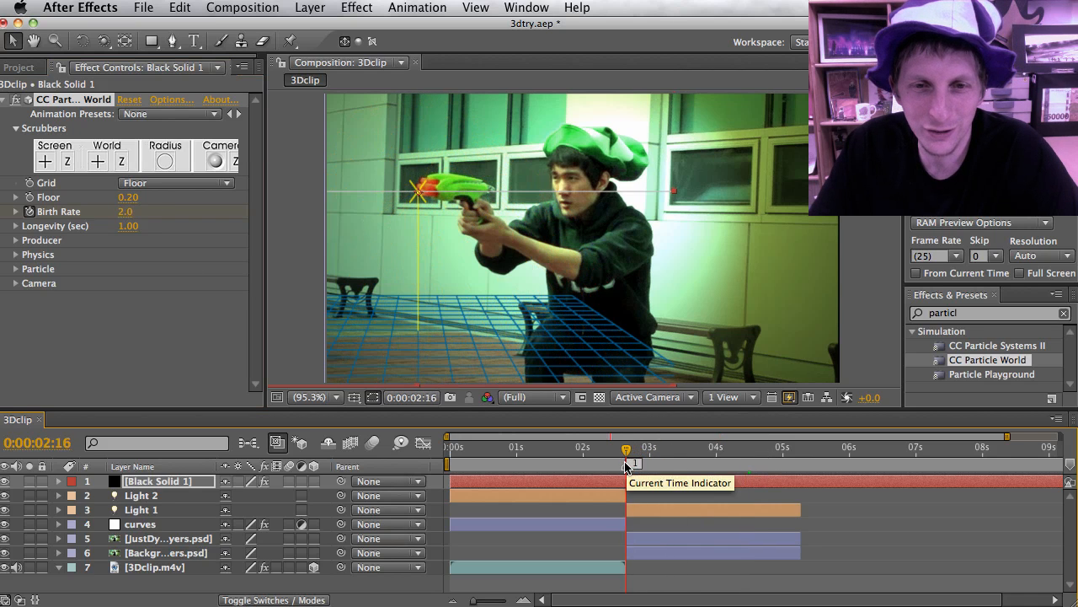
pyautogui.press('space')
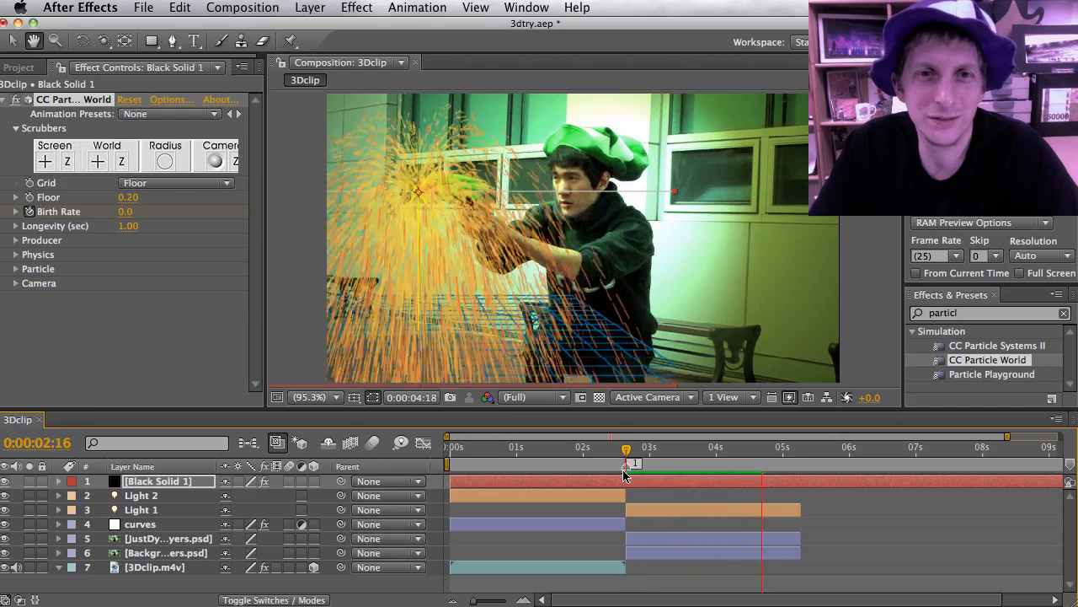
pyautogui.press('space')
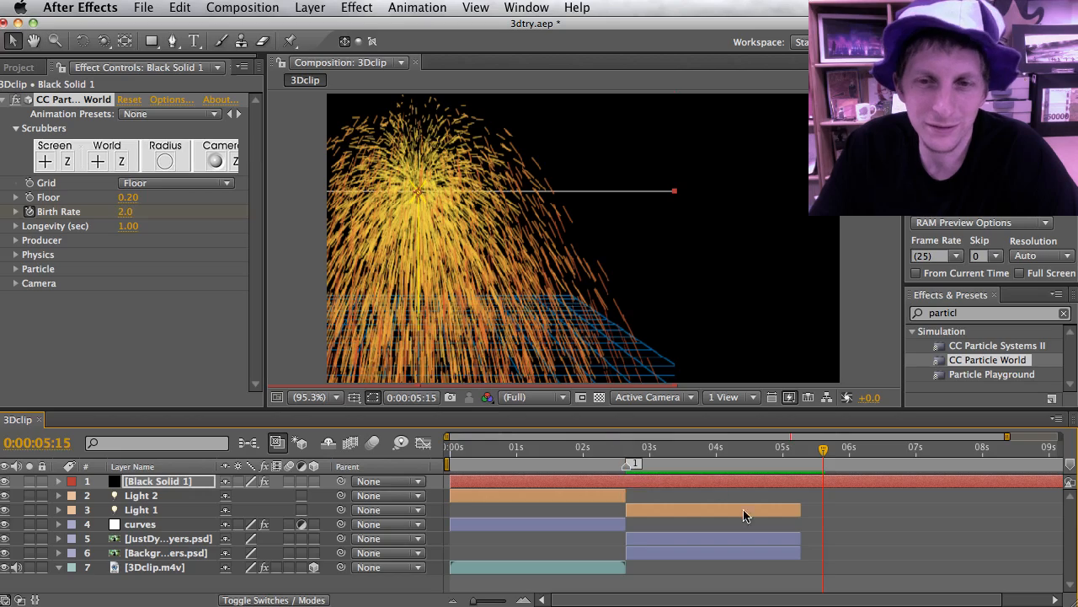
# Step: Find the last frame of the freeze-frame layers and set the end of the work area there, at about 0:00:05:07
pyautogui.click(840, 506)
pyautogui.moveTo(824, 455); pyautogui.dragTo(788, 450)
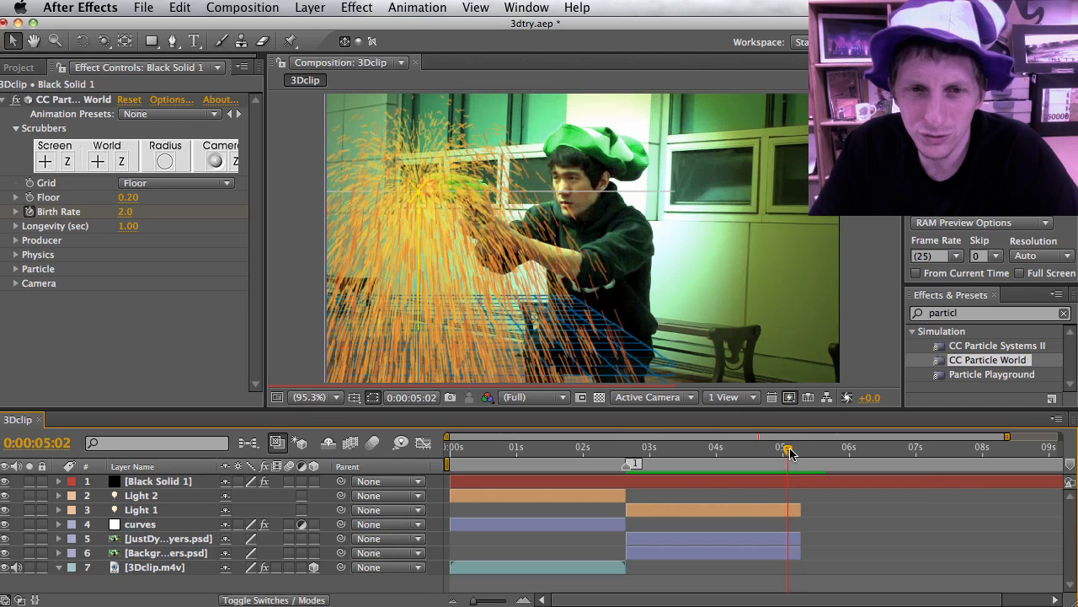
pyautogui.moveTo(619, 448); pyautogui.dragTo(803, 466)
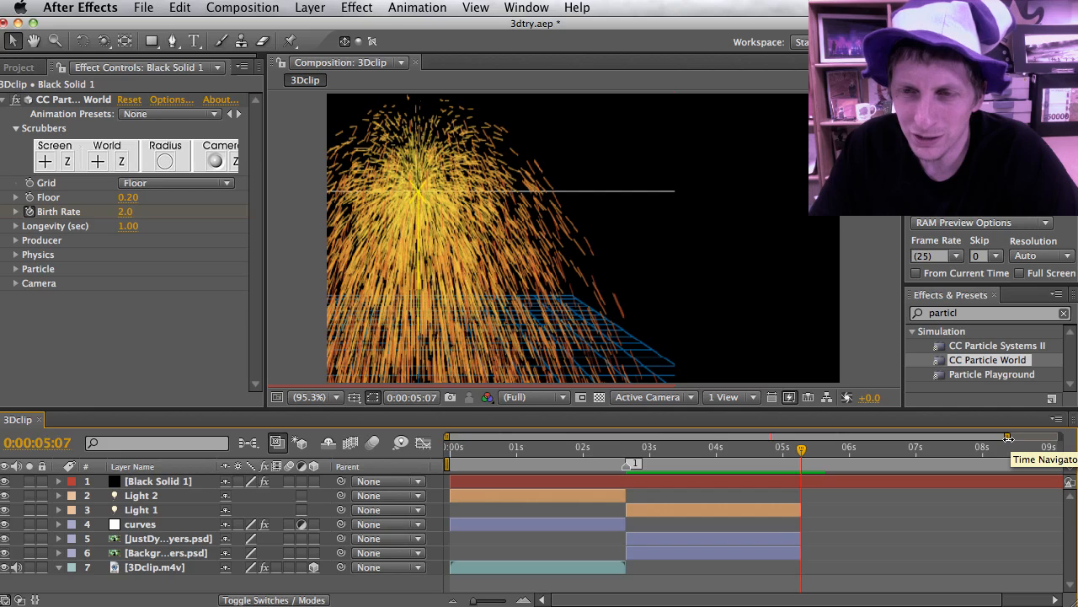
pyautogui.moveTo(1009, 437); pyautogui.dragTo(894, 439)
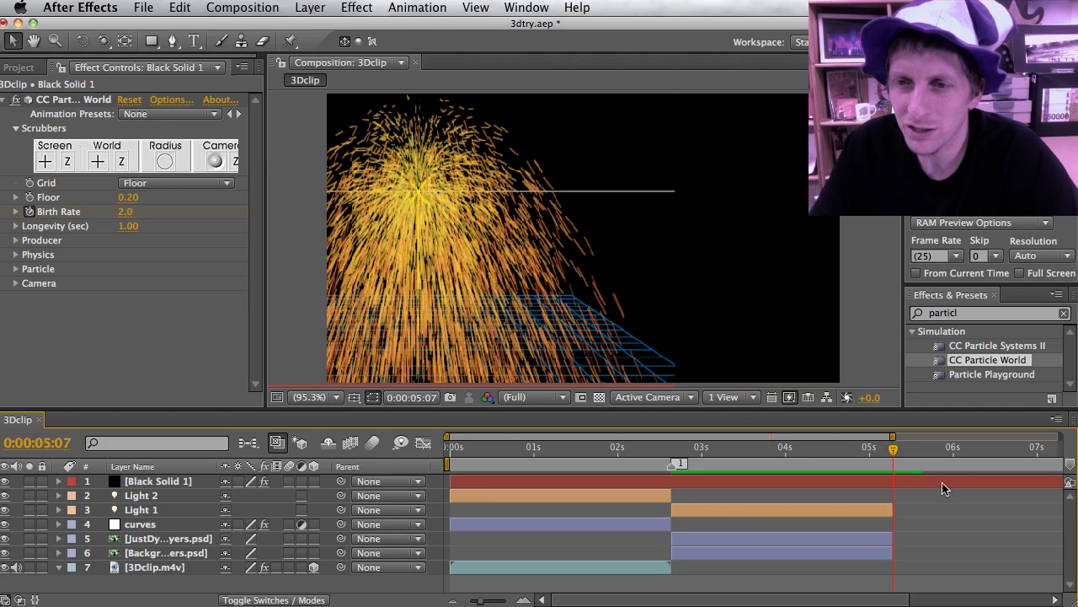
pyautogui.click(889, 468)
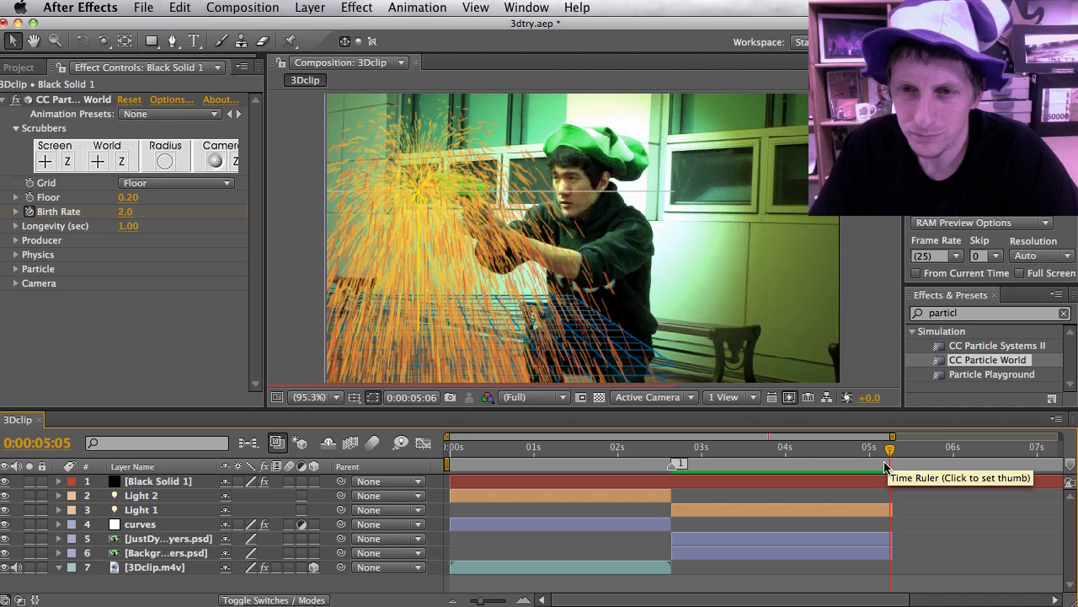
pyautogui.click(884, 467)
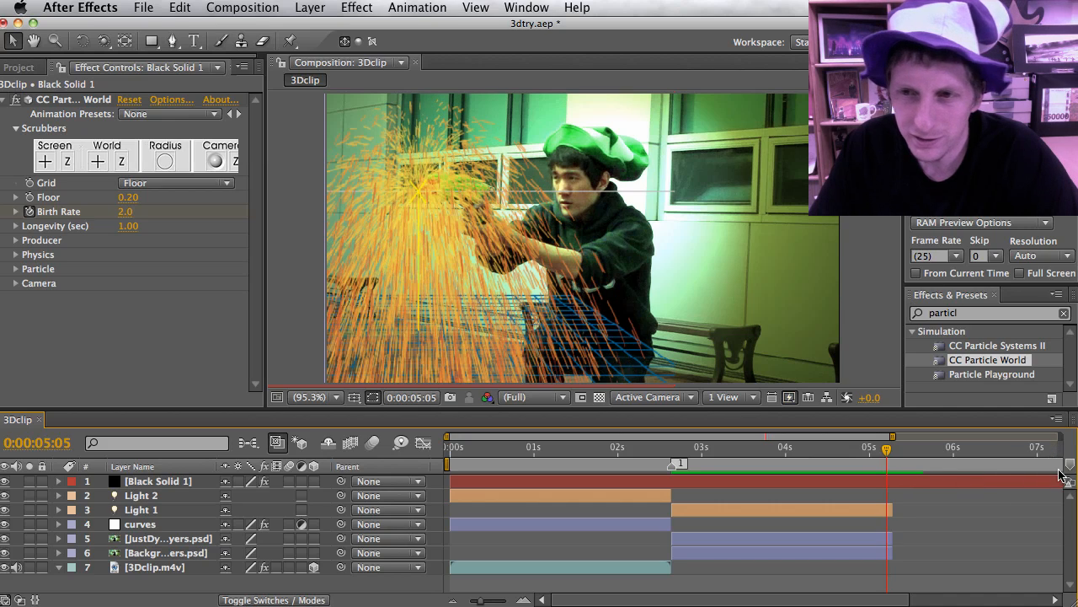
pyautogui.hscroll(5, 998, 470)
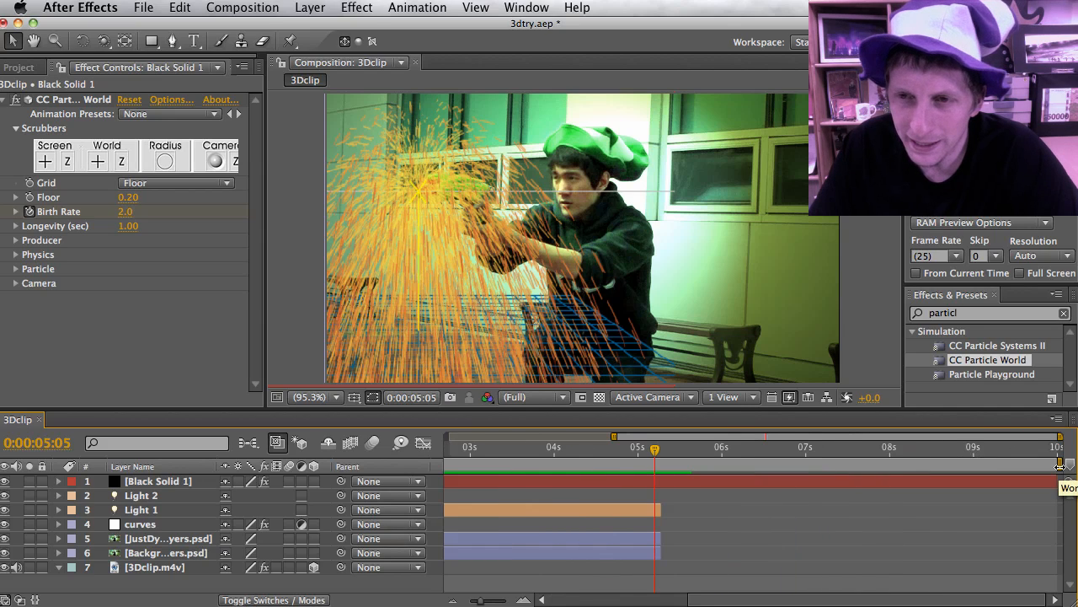
pyautogui.moveTo(1061, 465); pyautogui.dragTo(664, 466)
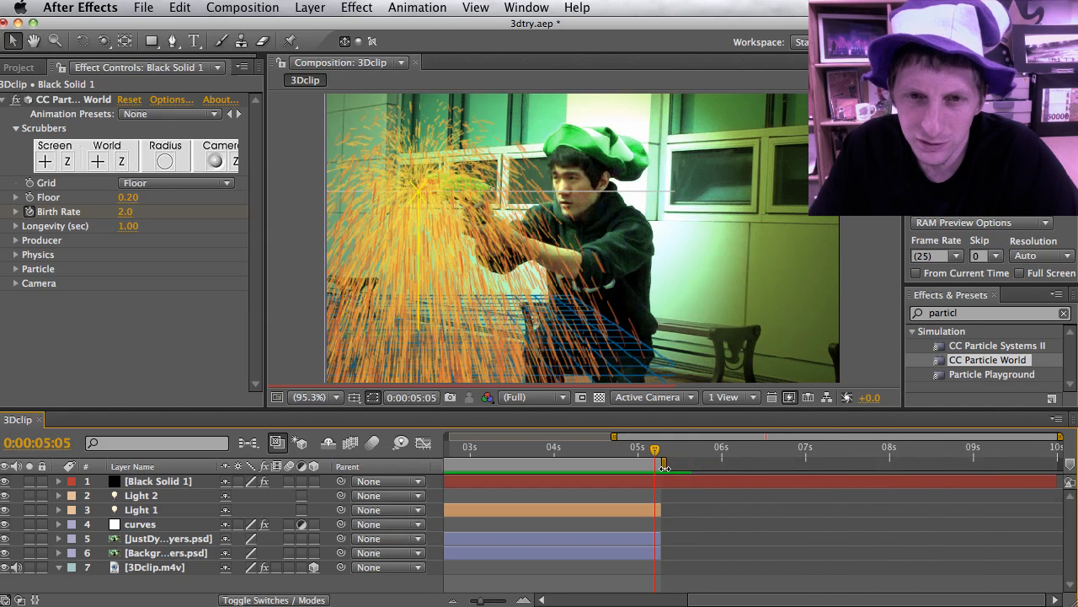
pyautogui.hscroll(-5, 690, 479)
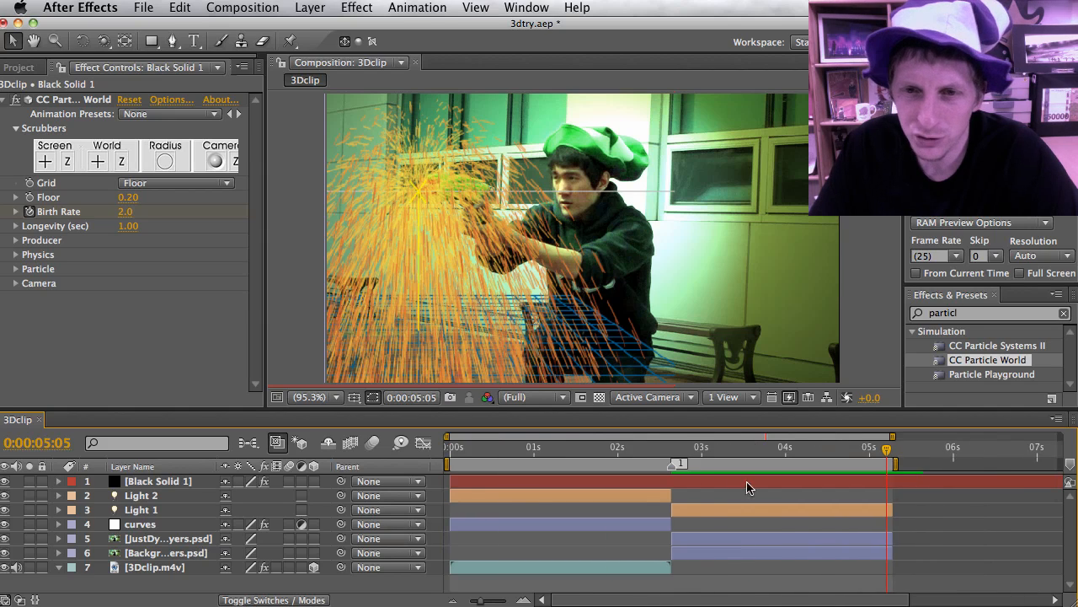
# Step: Trim the 3Dclip composition to the work area
pyautogui.rightClick(886, 466)
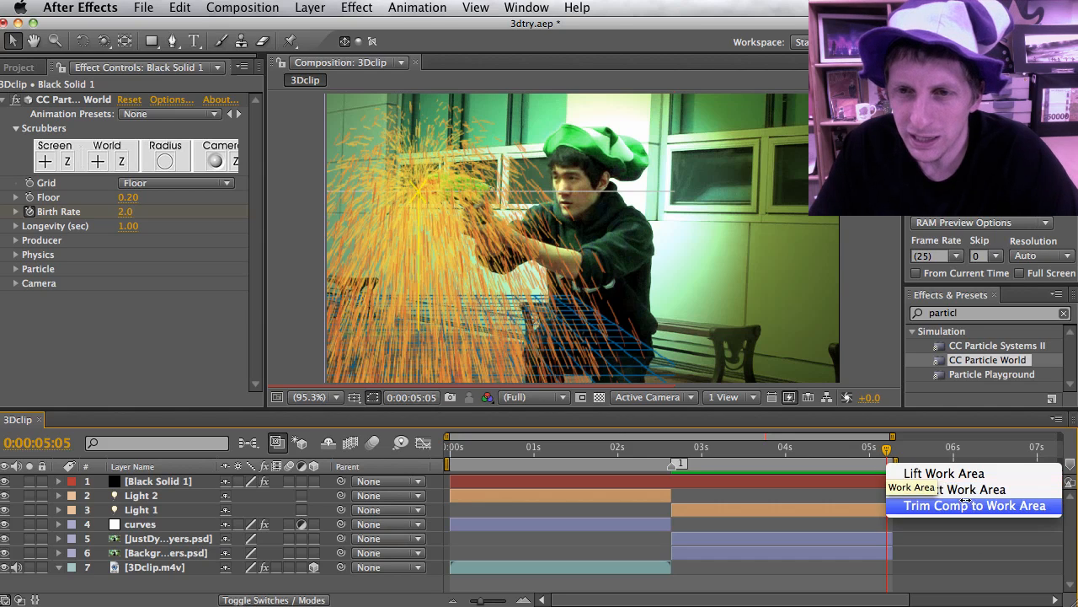
pyautogui.rightClick(846, 460)
pyautogui.rightClick(851, 462)
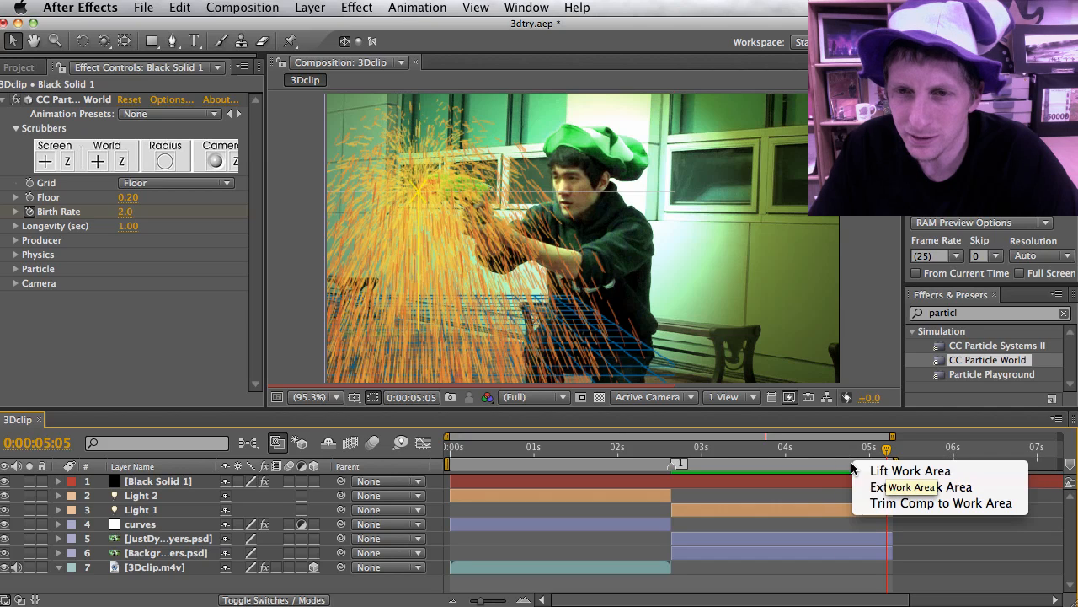
pyautogui.click(873, 503)
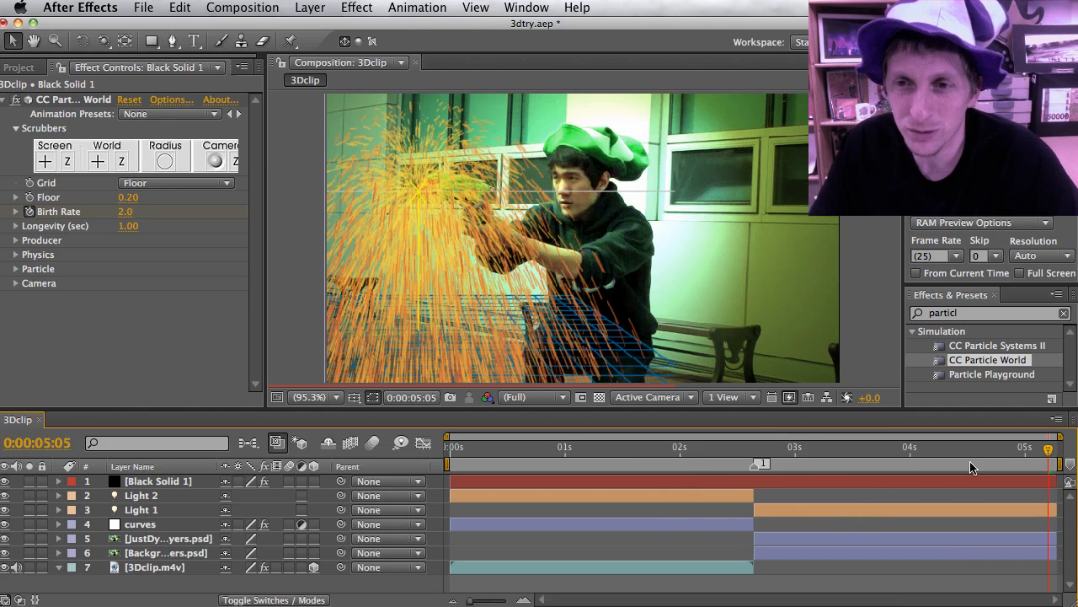
# Step: Preview the particles at about 0:00:04:08 and search the effects library for "fast blur"
pyautogui.moveTo(968, 453); pyautogui.dragTo(864, 459)
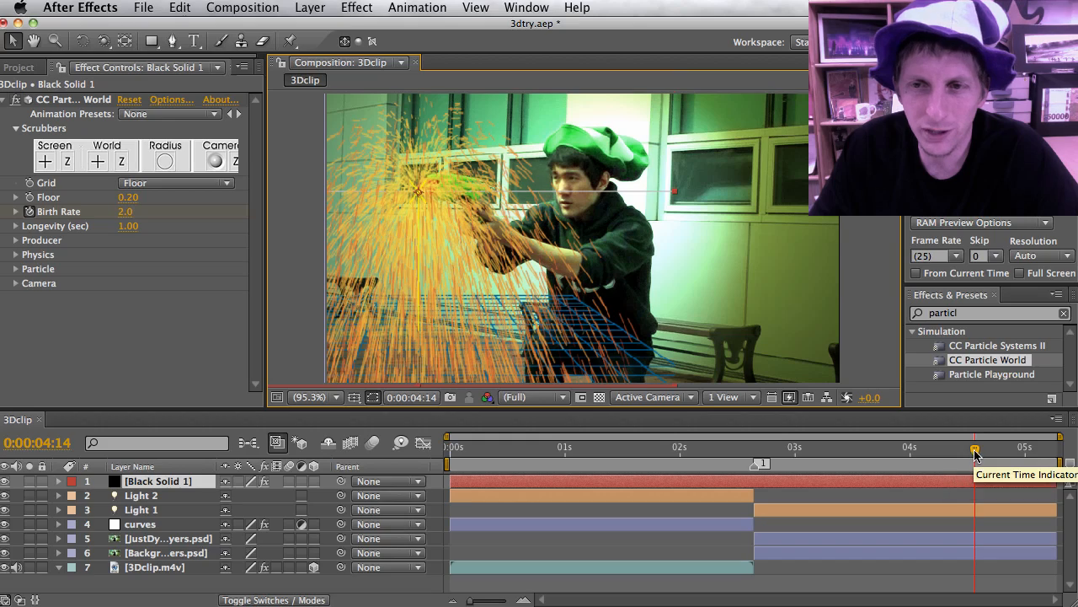
pyautogui.moveTo(975, 450); pyautogui.dragTo(945, 464)
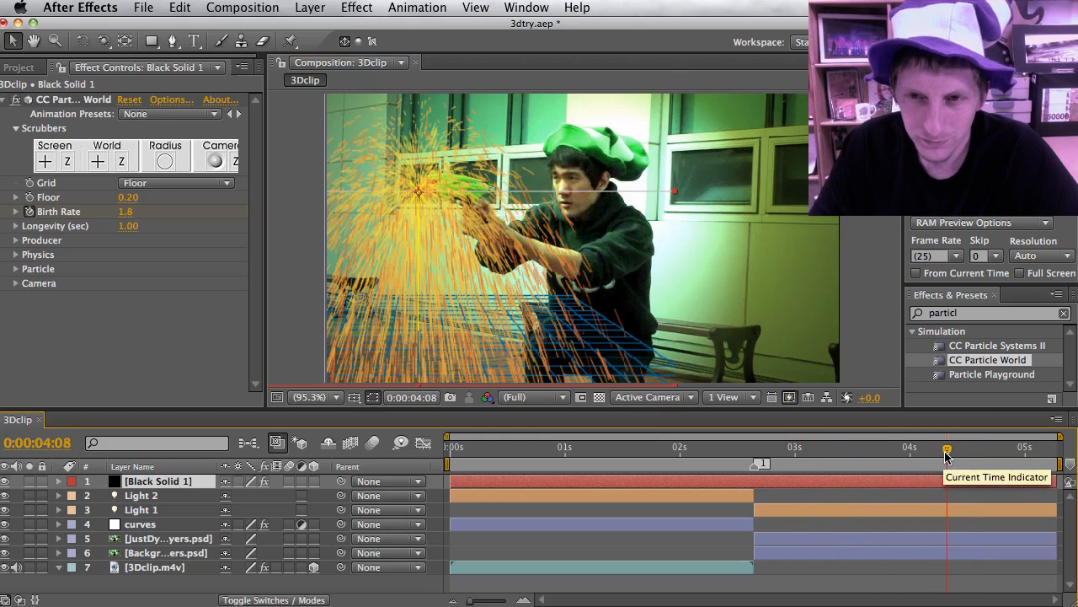
pyautogui.click(954, 312)
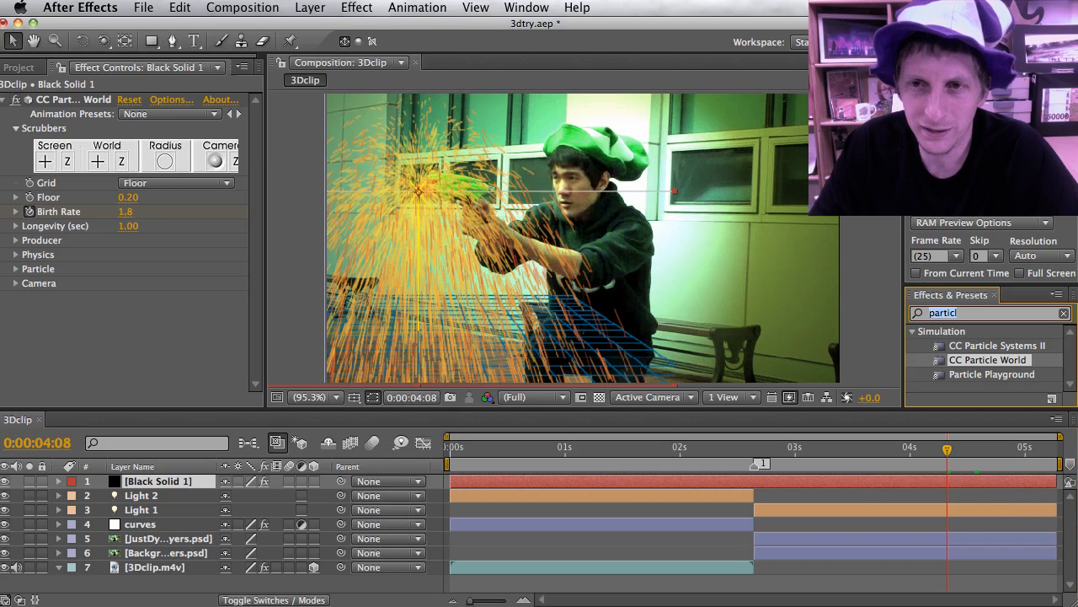
pyautogui.write('blur')
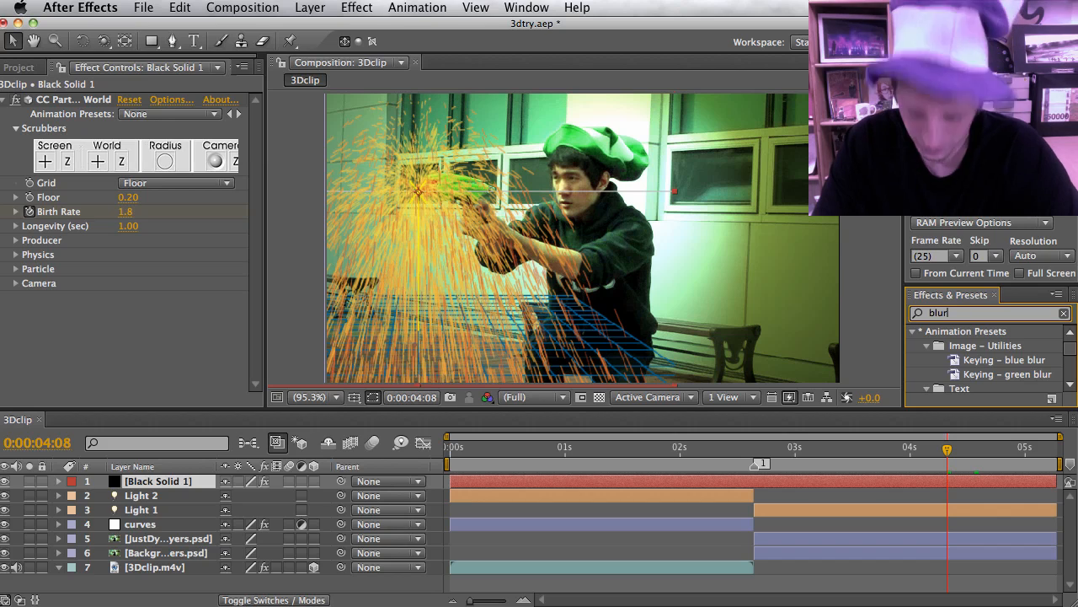
pyautogui.press('BackSpace')
pyautogui.press('BackSpace')
pyautogui.press('BackSpace')
pyautogui.press('BackSpace')
pyautogui.write('fas')
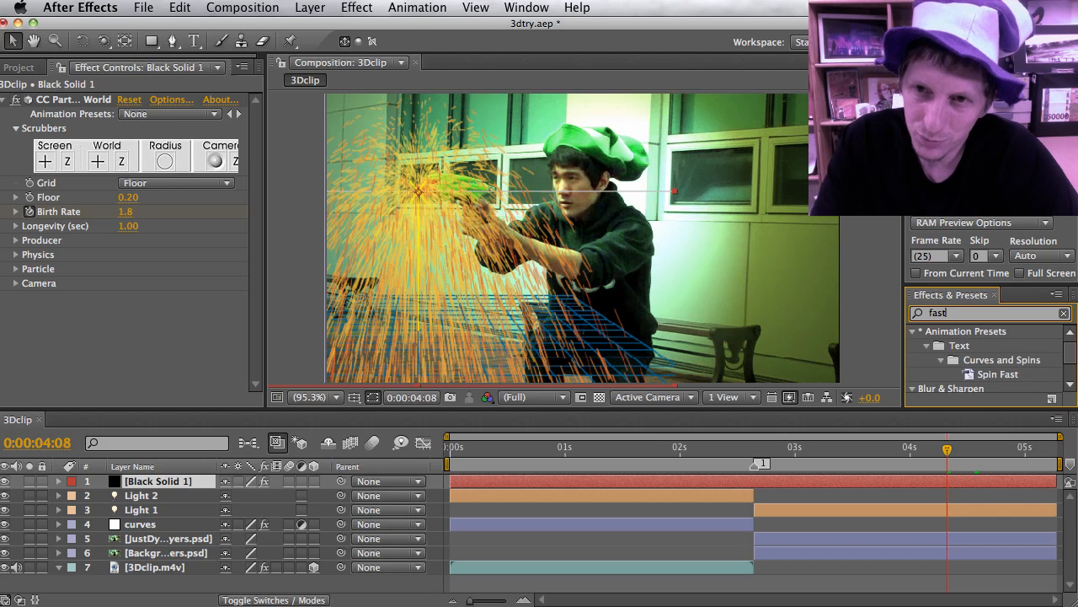
pyautogui.write('t blu')
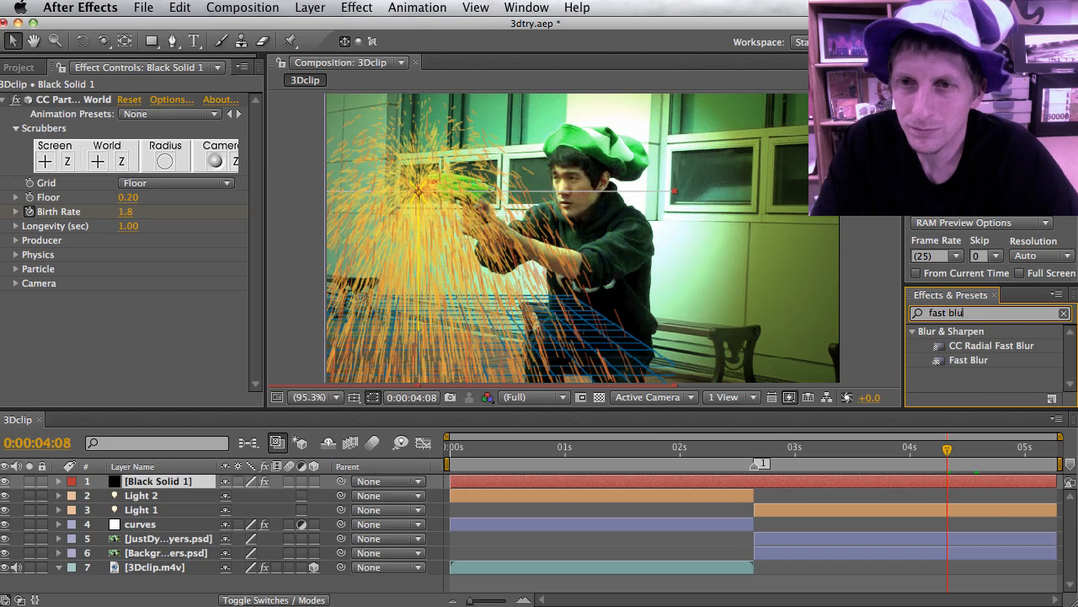
pyautogui.write('r')
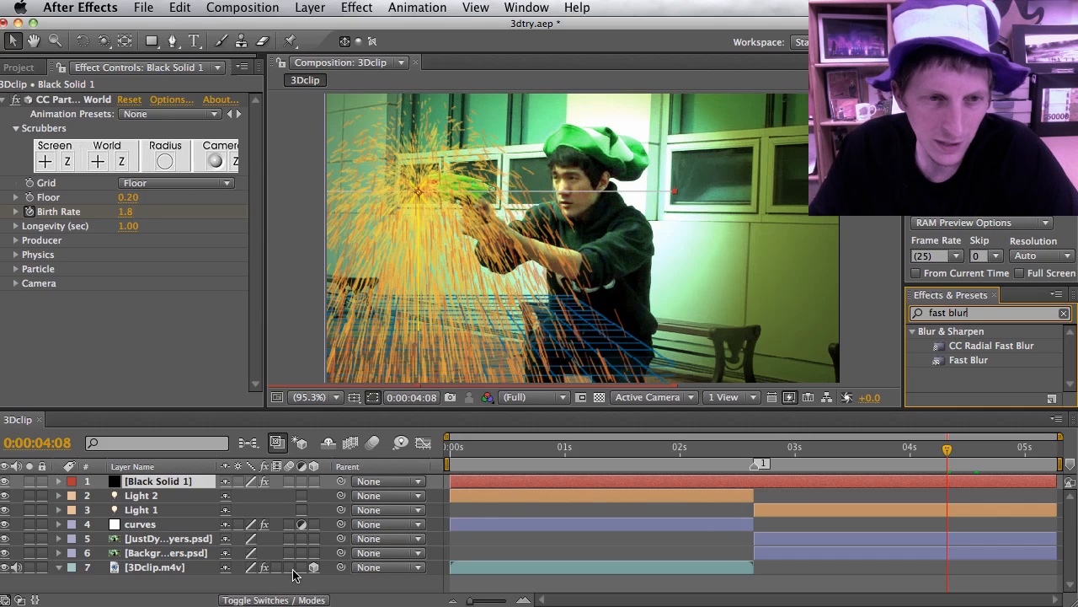
# Step: Apply the Fast Blur effect twice to the cut-out figure's freeze-frame layer
pyautogui.click(200, 541)
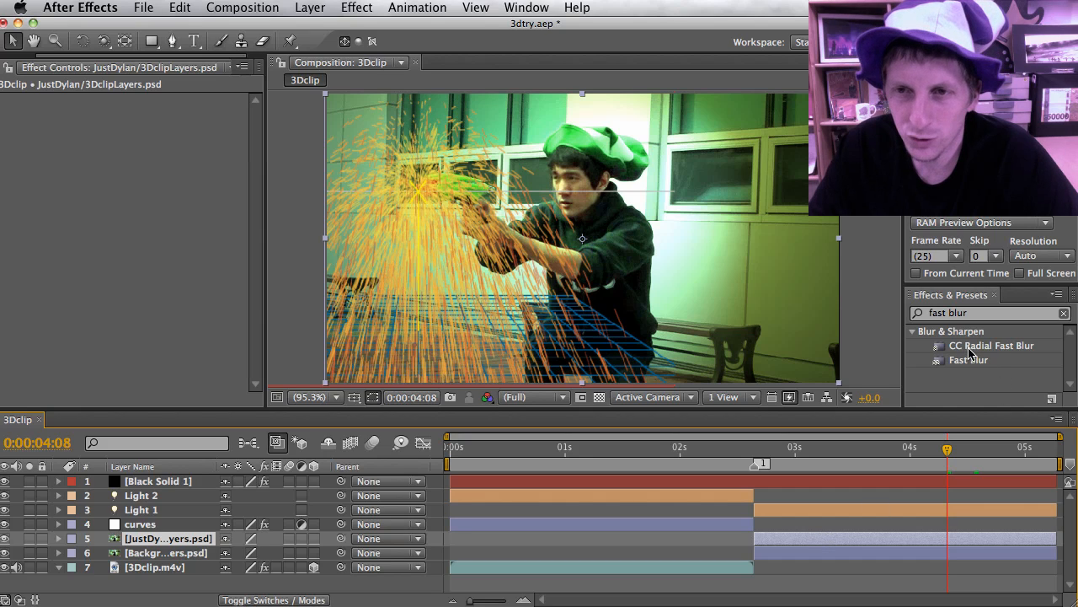
pyautogui.moveTo(965, 361); pyautogui.dragTo(862, 538)
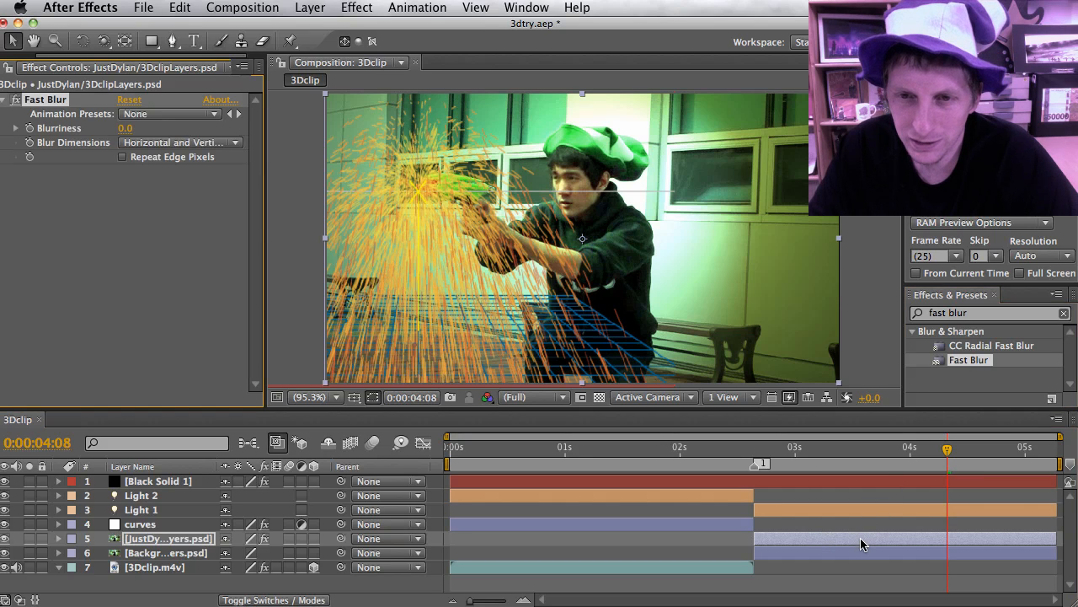
pyautogui.moveTo(935, 361); pyautogui.dragTo(847, 540)
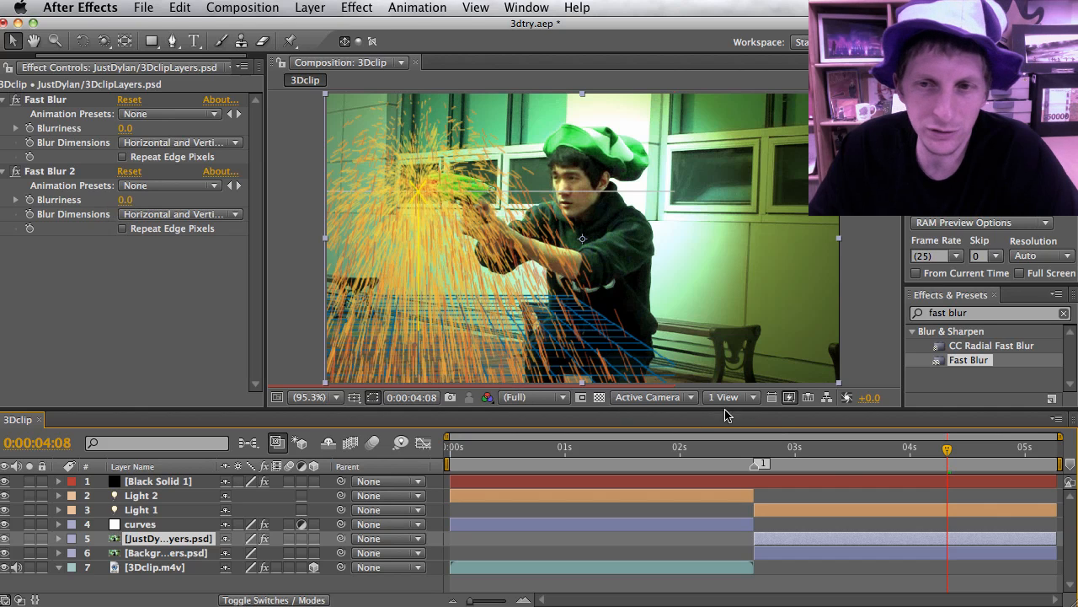
# Step: Keyframe the second Fast Blur's Blurriness on the figure layer at 0.0 at 0:00:02:16 and 111.0 at 0:00:05:06
pyautogui.moveTo(945, 457); pyautogui.dragTo(754, 470)
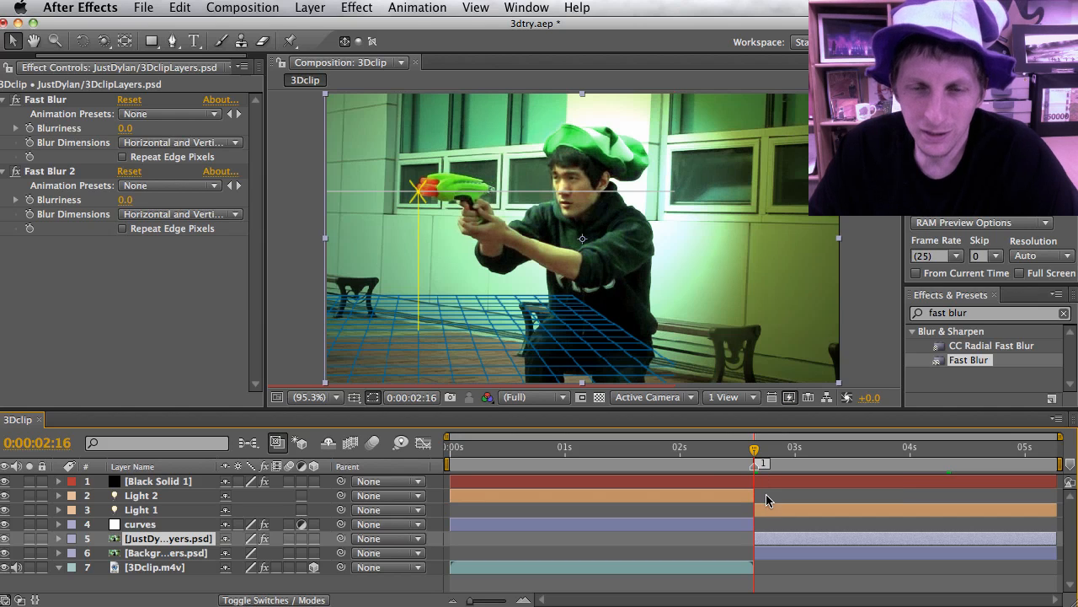
pyautogui.click(31, 201)
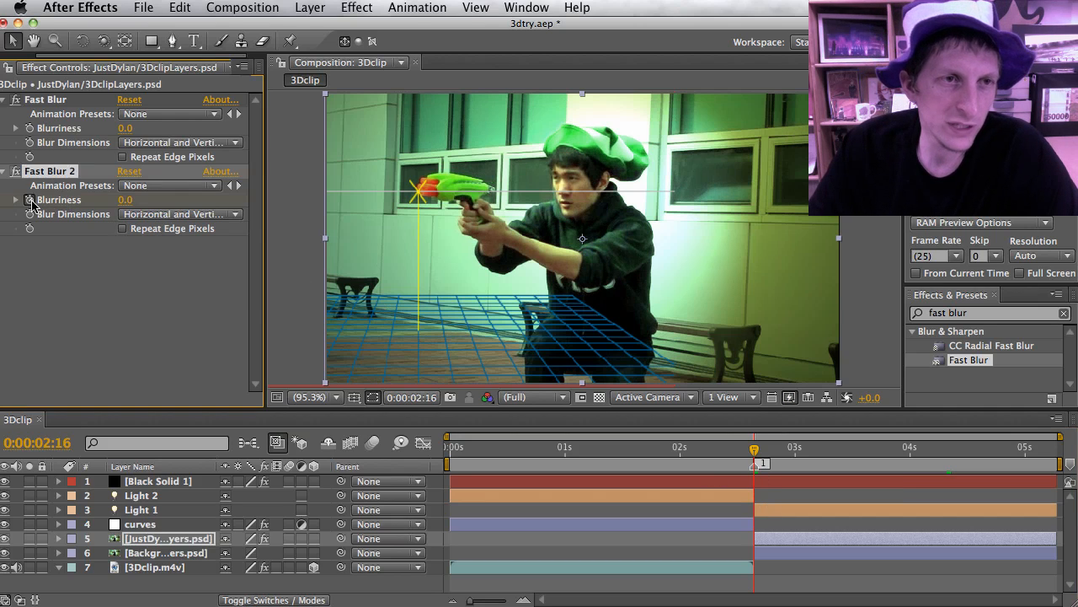
pyautogui.moveTo(754, 452); pyautogui.dragTo(1054, 453)
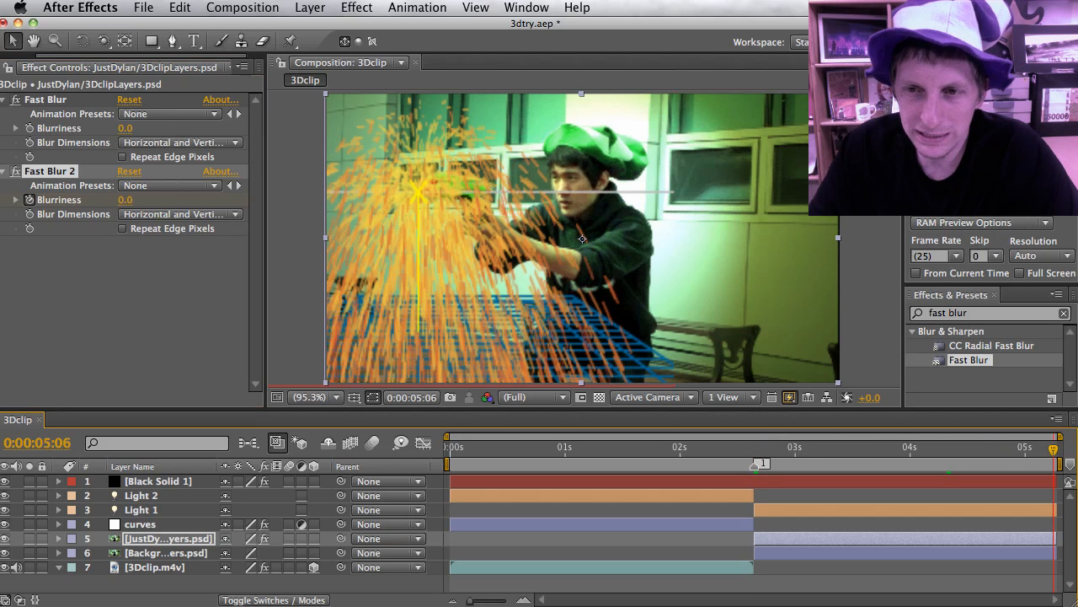
pyautogui.click(124, 201)
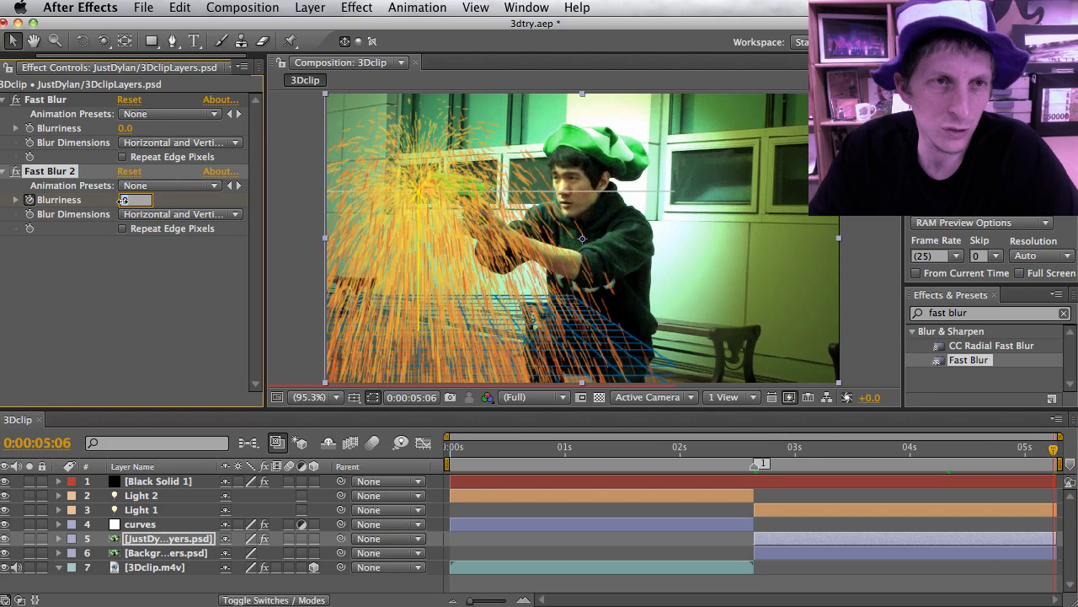
pyautogui.write('100')
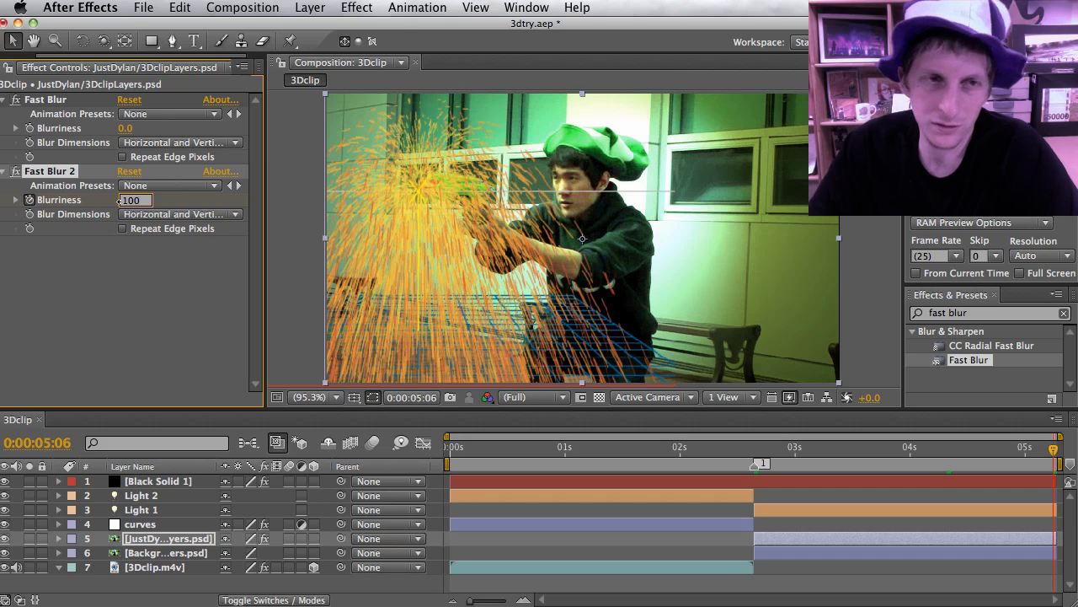
pyautogui.press('BackSpace')
pyautogui.press('BackSpace')
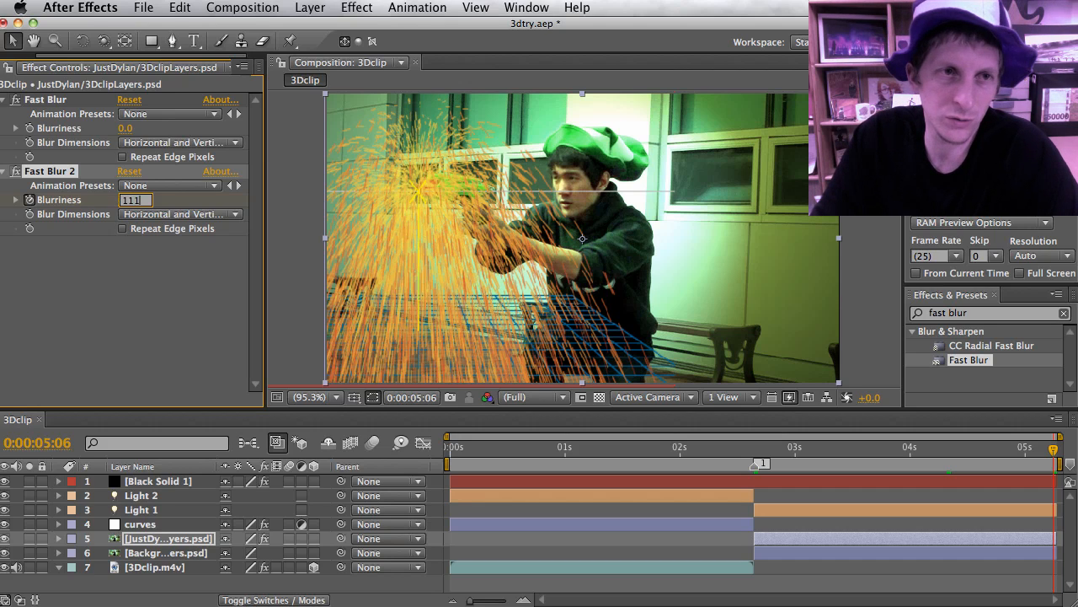
pyautogui.press('Return')
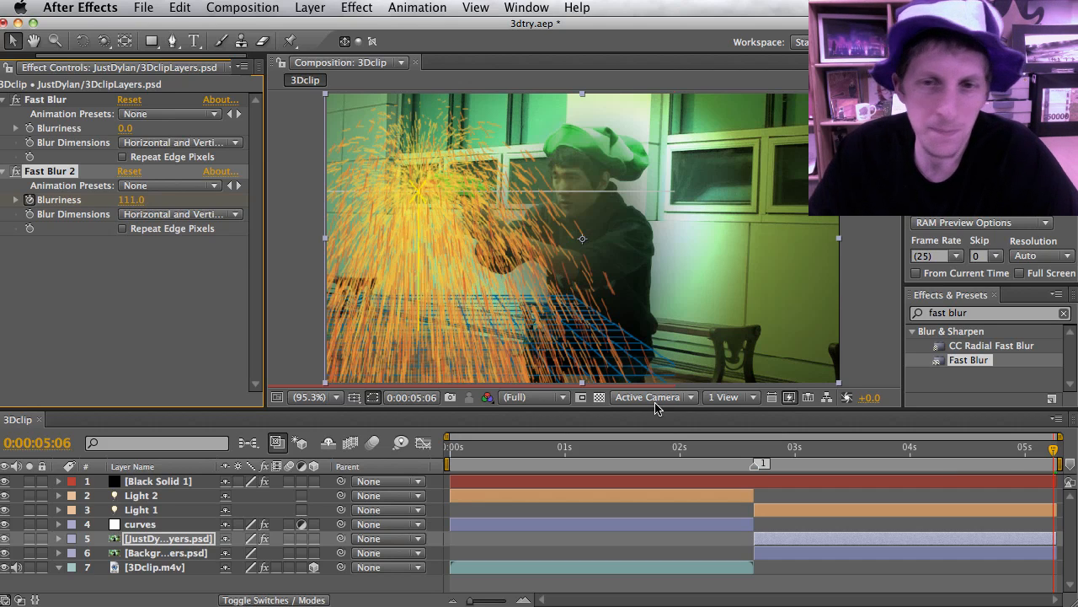
# Step: Hide the background freeze-frame layer at 0:00:05:06 to inspect the blurred figure alone, and show it again
pyautogui.moveTo(1055, 455)
pyautogui.mouseDown()
pyautogui.moveTo(854, 465)
pyautogui.moveTo(1054, 460)
pyautogui.mouseUp()
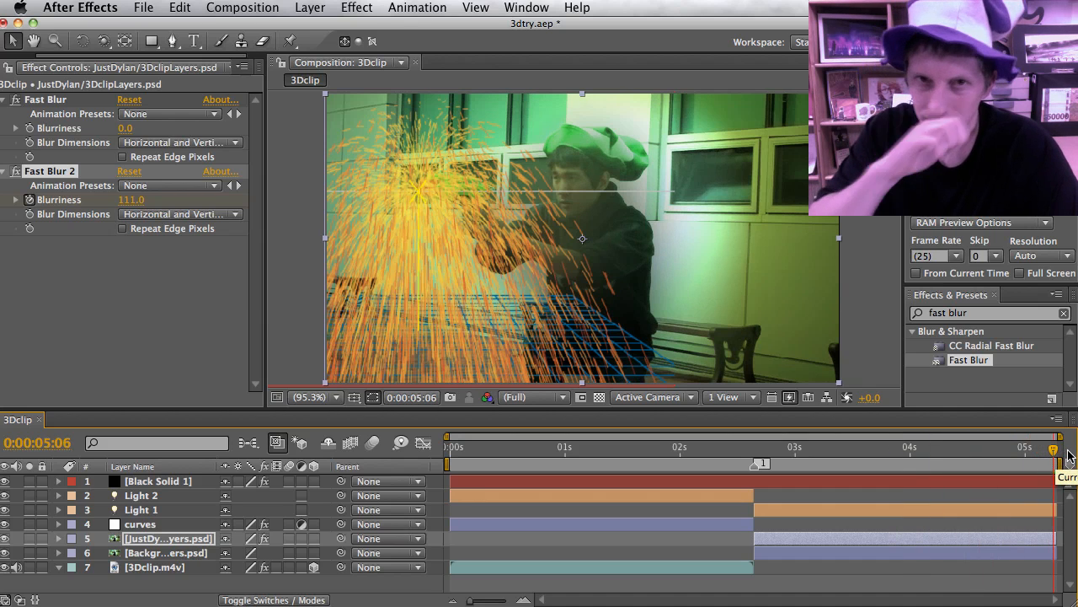
pyautogui.click(5, 553)
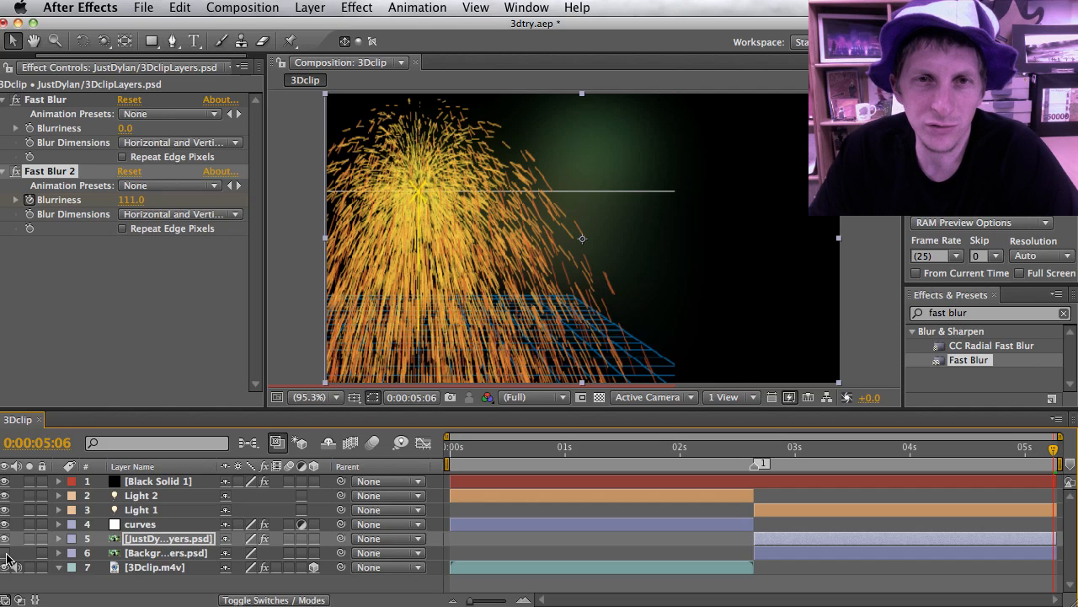
pyautogui.click(5, 554)
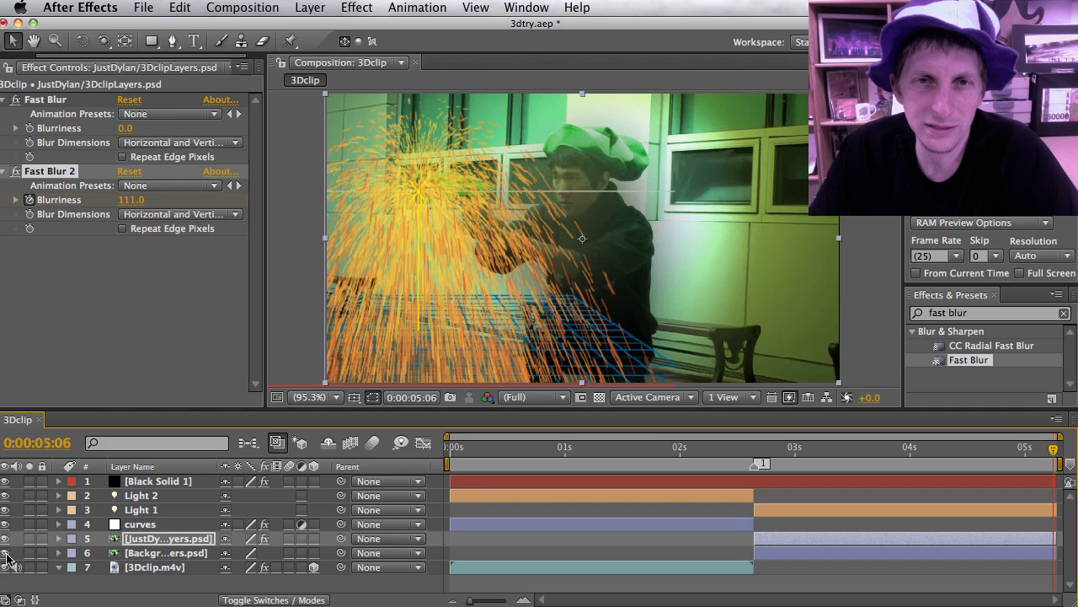
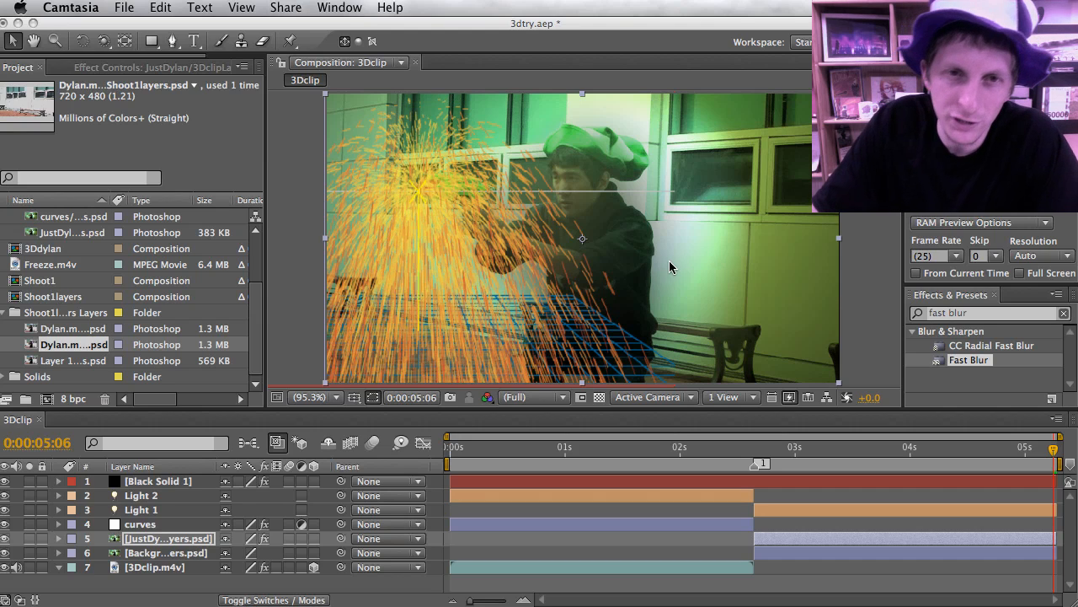
# Step: Add the Shoot1layers.psd background image directly above the 3Dclip.m4v layer, and hide the figure and background freeze-frame layers above it
pyautogui.click(37, 346)
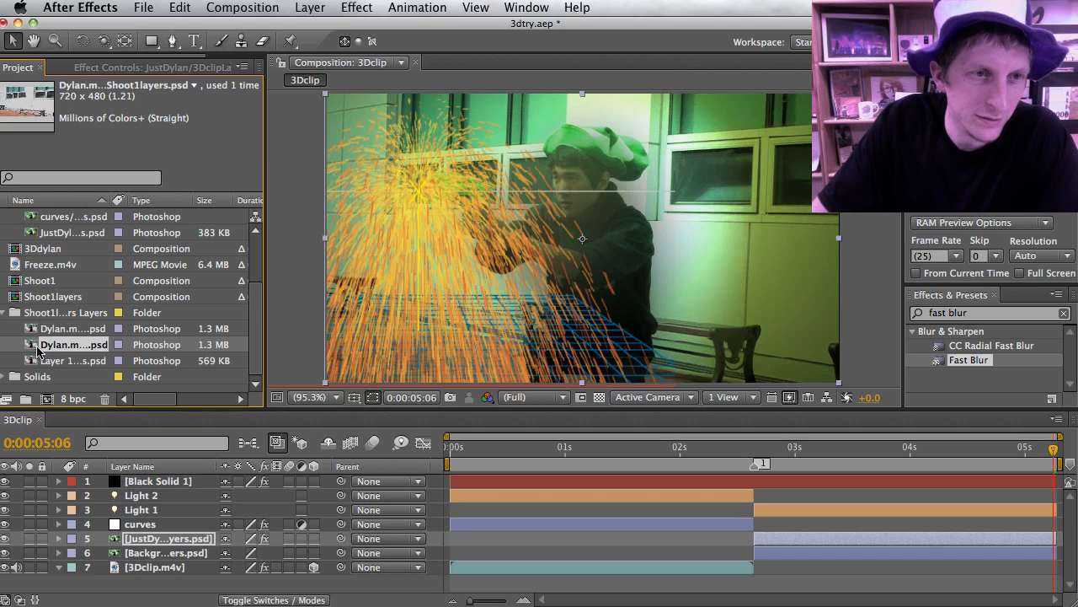
pyautogui.moveTo(37, 351); pyautogui.dragTo(112, 570)
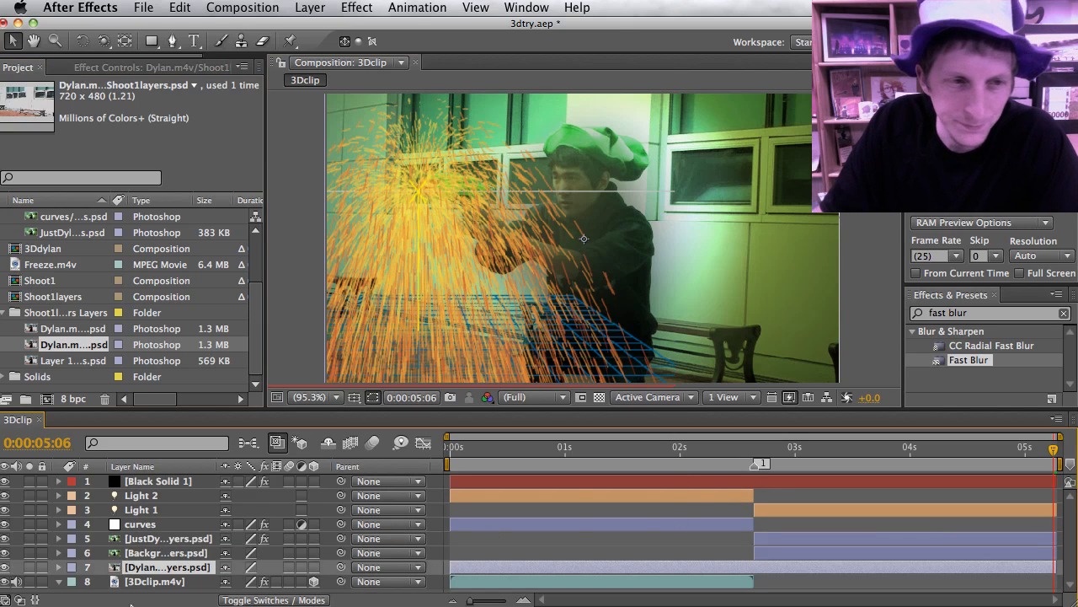
pyautogui.moveTo(4, 554); pyautogui.dragTo(4, 539)
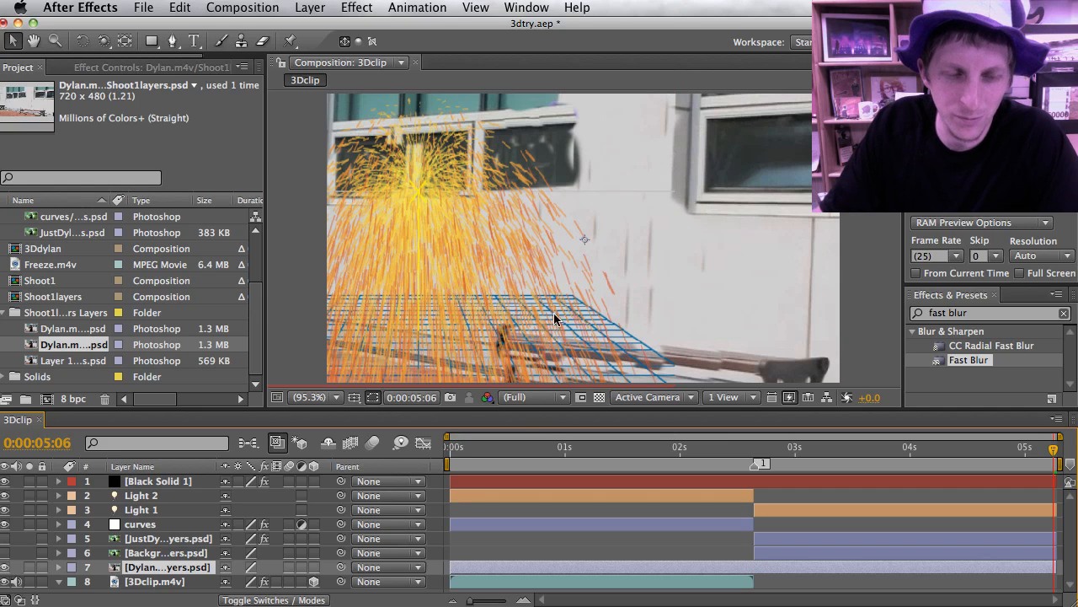
# Step: Scale the Shoot1layers.psd background layer to 76.0% and show the figure and background freeze-frame layers again
pyautogui.press('s')
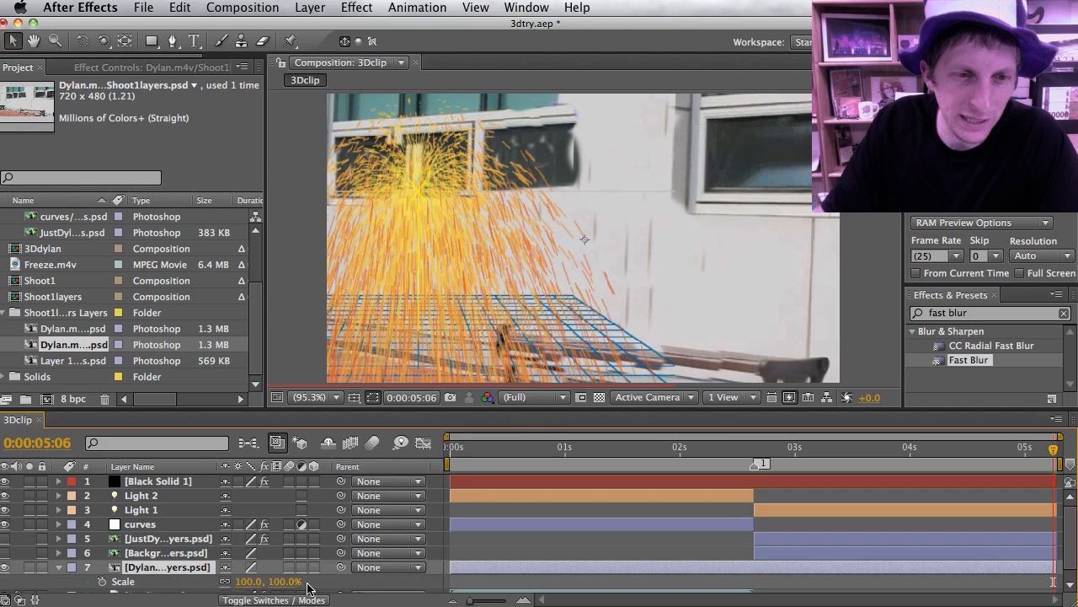
pyautogui.moveTo(286, 581); pyautogui.dragTo(265, 582)
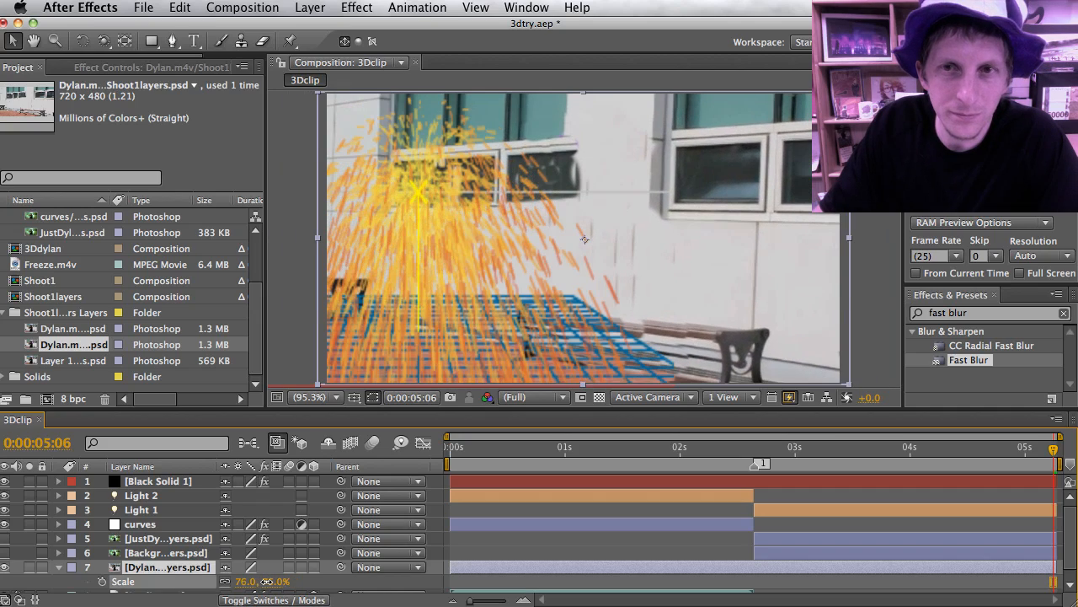
pyautogui.click(874, 375)
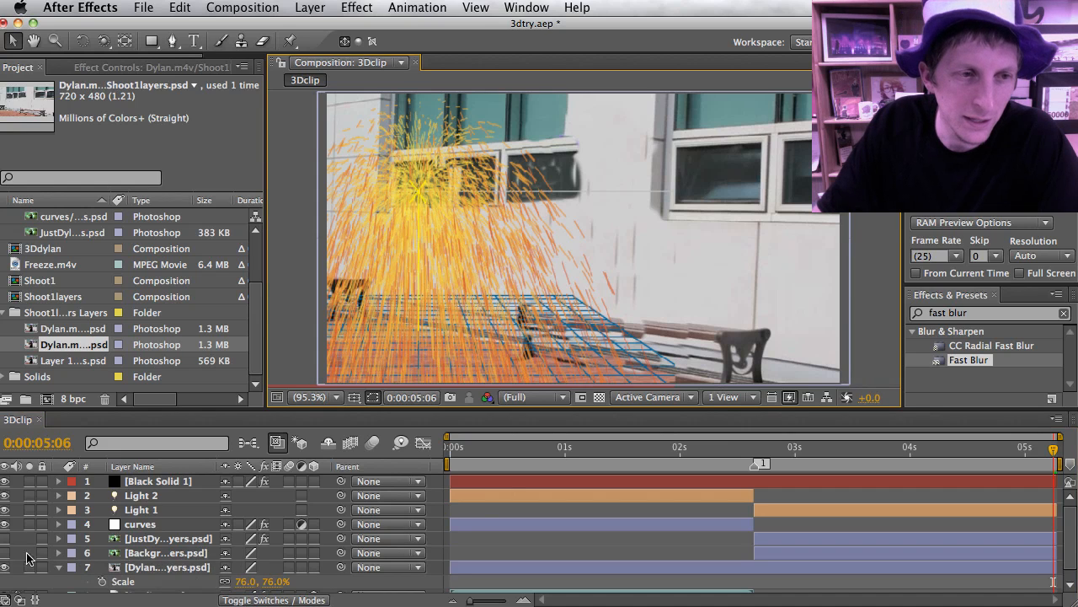
pyautogui.moveTo(5, 553); pyautogui.dragTo(5, 538)
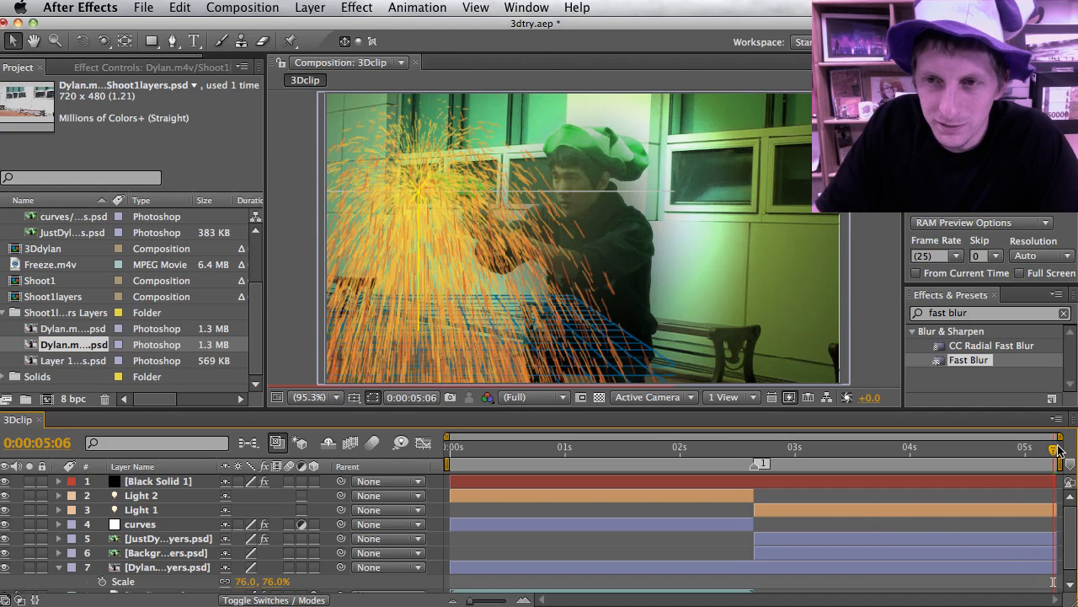
# Step: Preview the freeze-frame section with its original background from 0:00:03:14 and return to 0:00:02:18
pyautogui.moveTo(1058, 455); pyautogui.dragTo(861, 449)
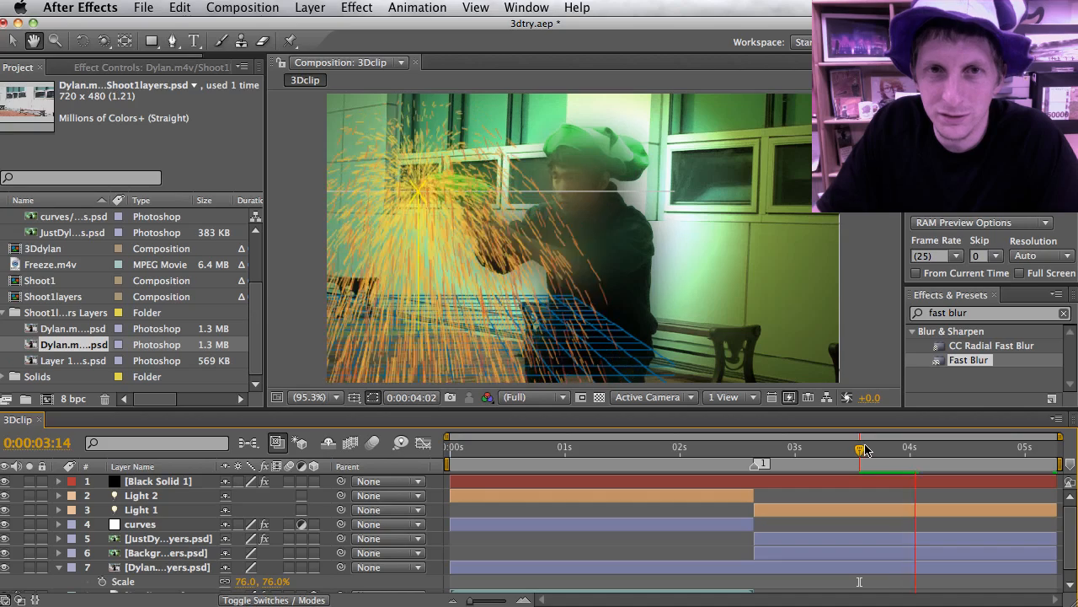
pyautogui.press('space')
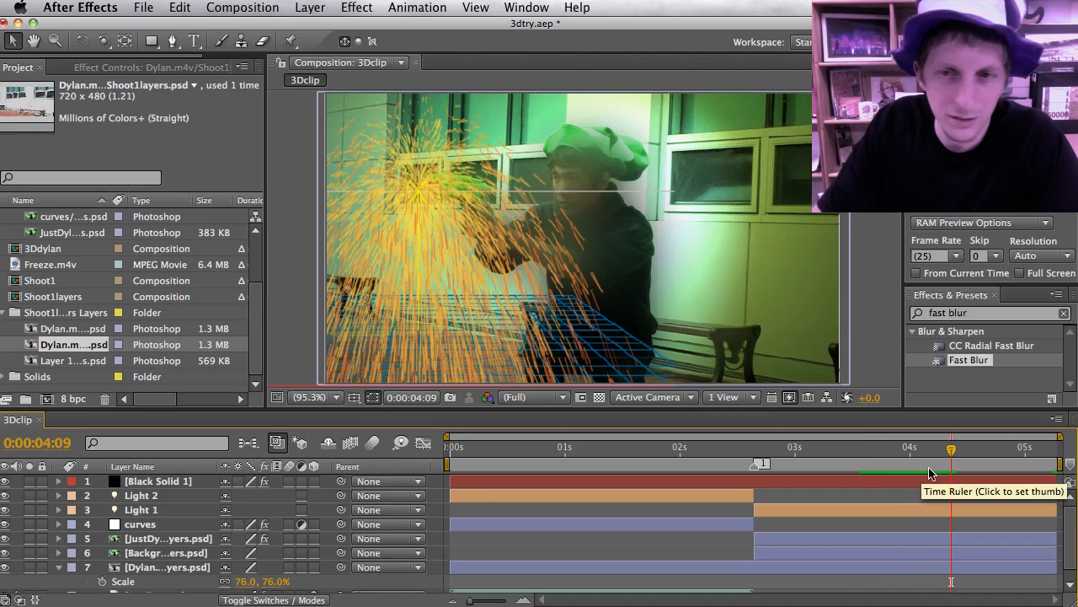
pyautogui.moveTo(951, 455); pyautogui.dragTo(762, 459)
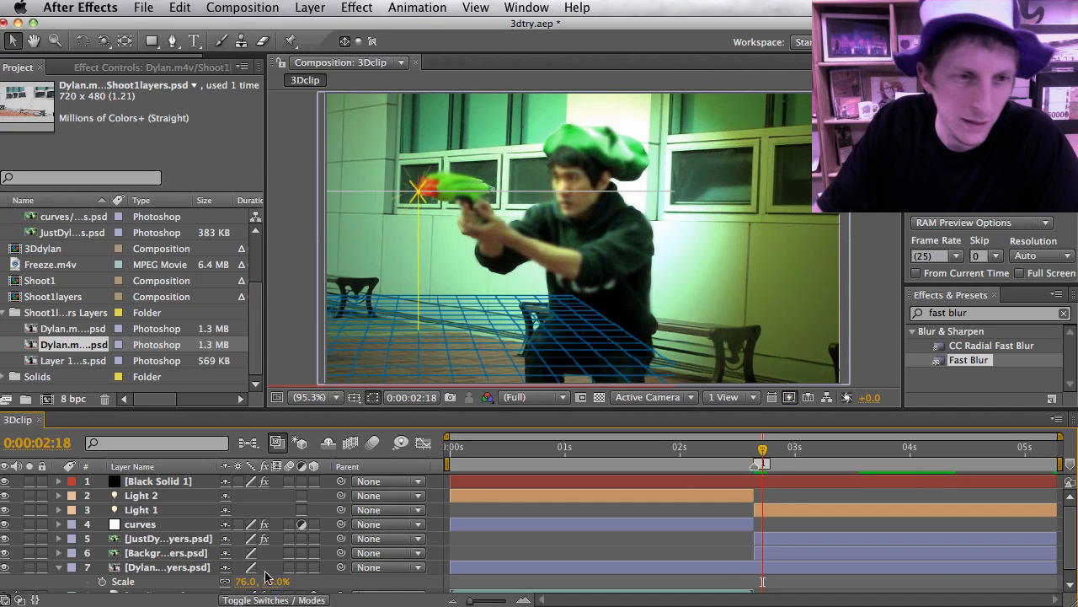
# Step: Delete the original background freeze-frame layer and rename the Shoot1layers.psd background layer NoDylan
pyautogui.click(139, 553)
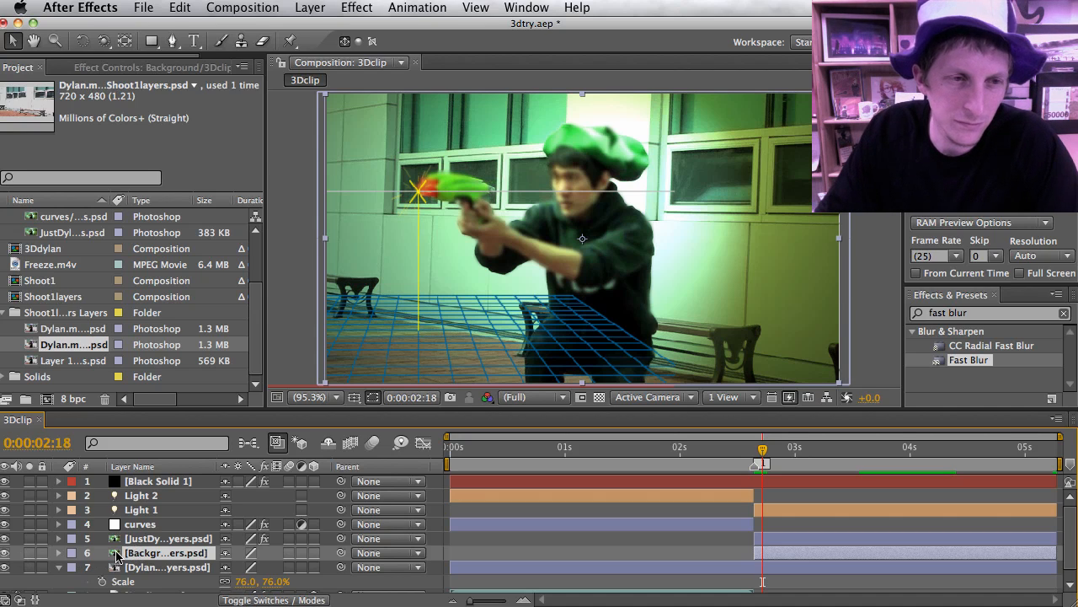
pyautogui.press('Delete')
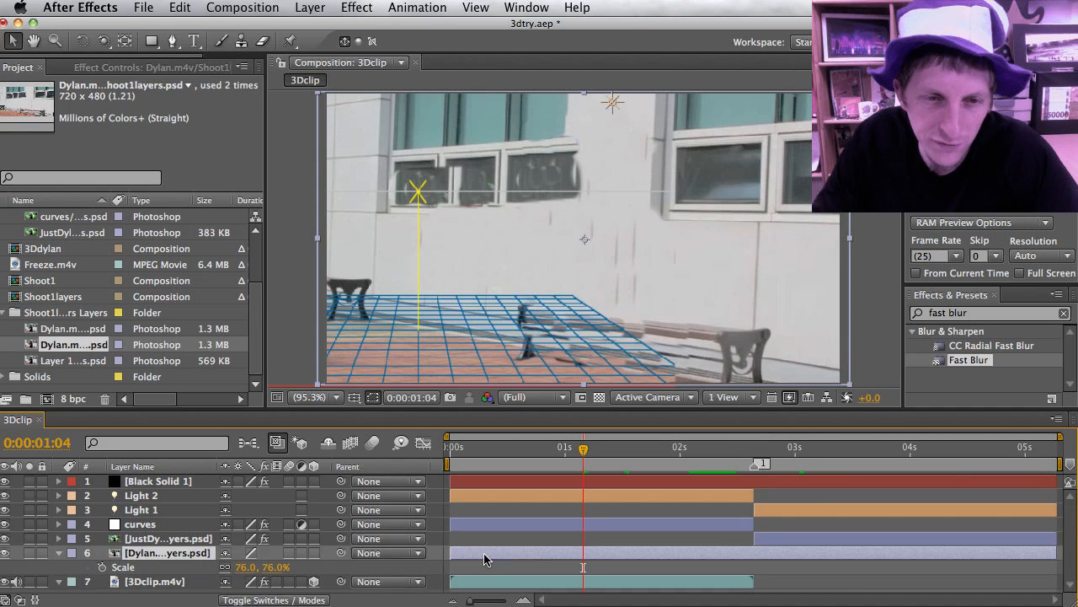
pyautogui.rightClick(174, 559)
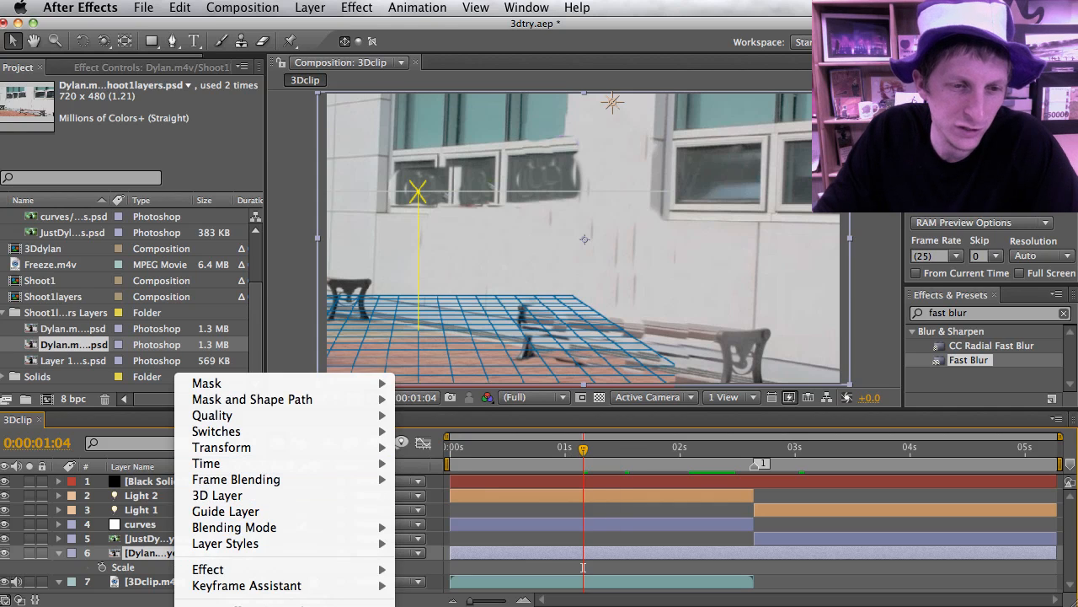
pyautogui.press('Escape')
pyautogui.press('Return')
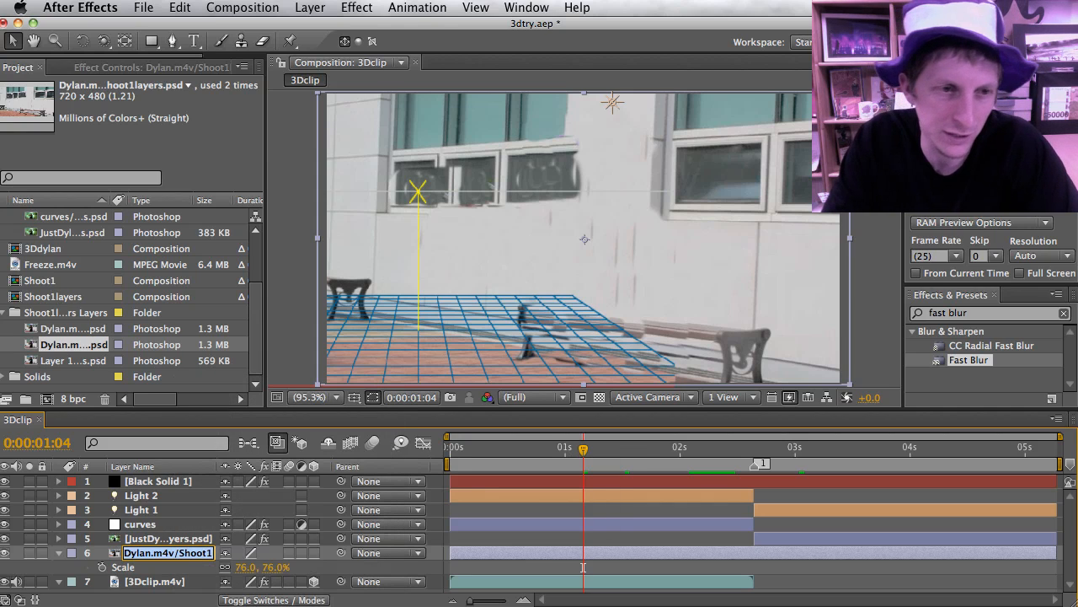
pyautogui.write('NoDy')
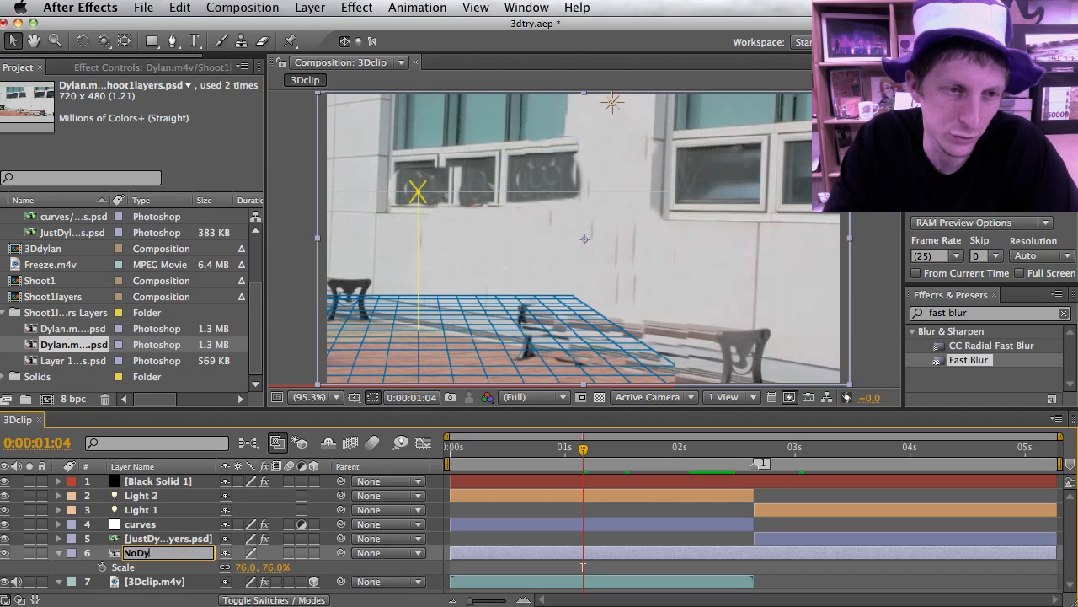
pyautogui.write('lan')
pyautogui.press('Return')
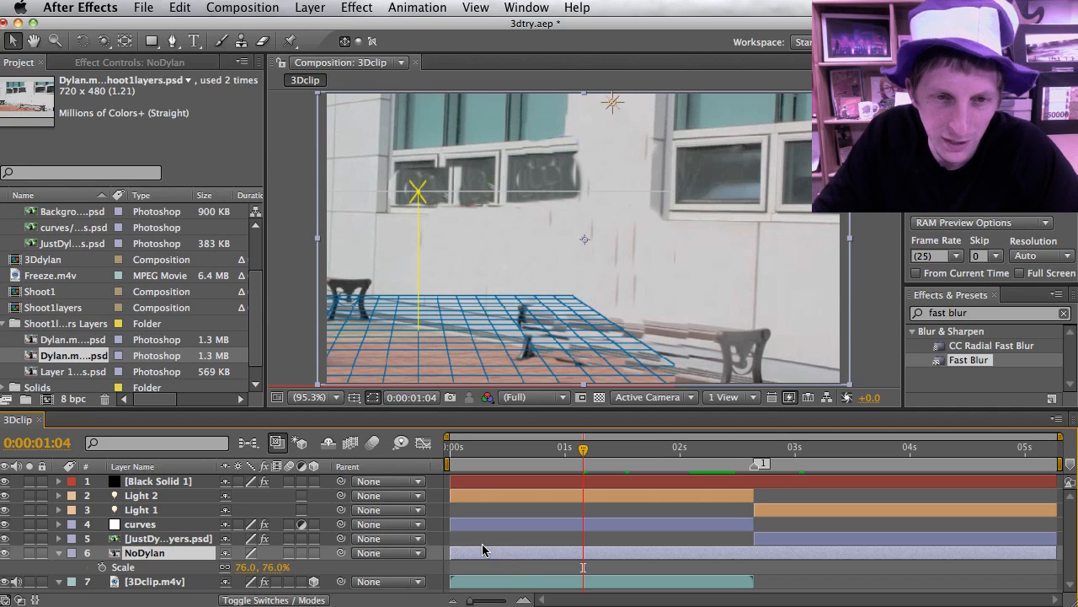
# Step: Shift the replacement background layer to start at 0:00:02:16, level with the figure layer, and preview the freeze-frame section
pyautogui.moveTo(481, 556); pyautogui.dragTo(783, 553)
pyautogui.click(744, 450)
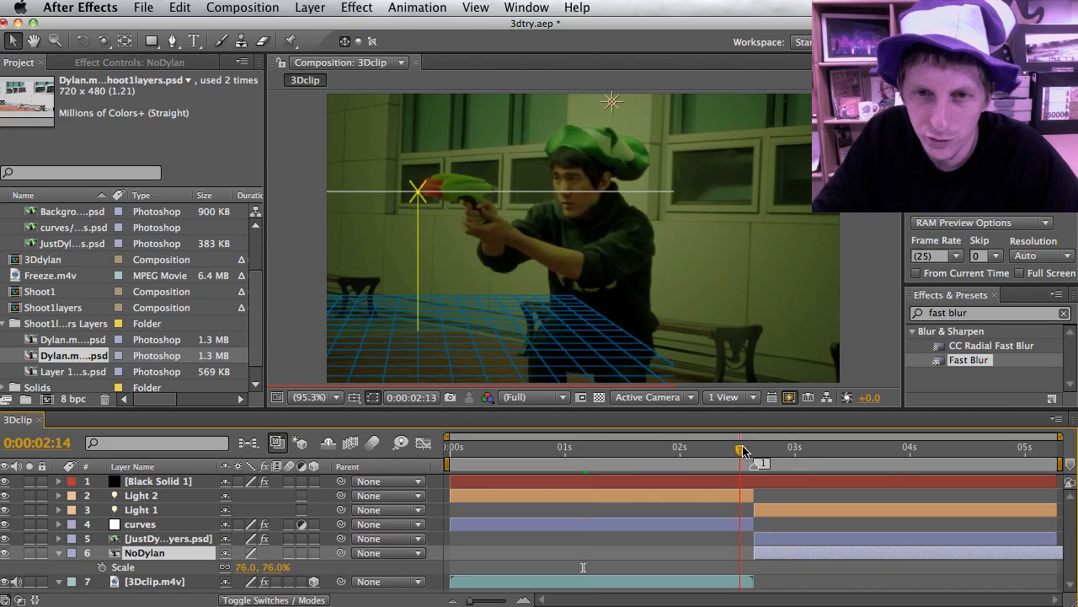
pyautogui.moveTo(745, 450)
pyautogui.mouseDown()
pyautogui.moveTo(734, 451)
pyautogui.moveTo(801, 451)
pyautogui.moveTo(597, 450)
pyautogui.moveTo(770, 455)
pyautogui.moveTo(754, 455)
pyautogui.mouseUp()
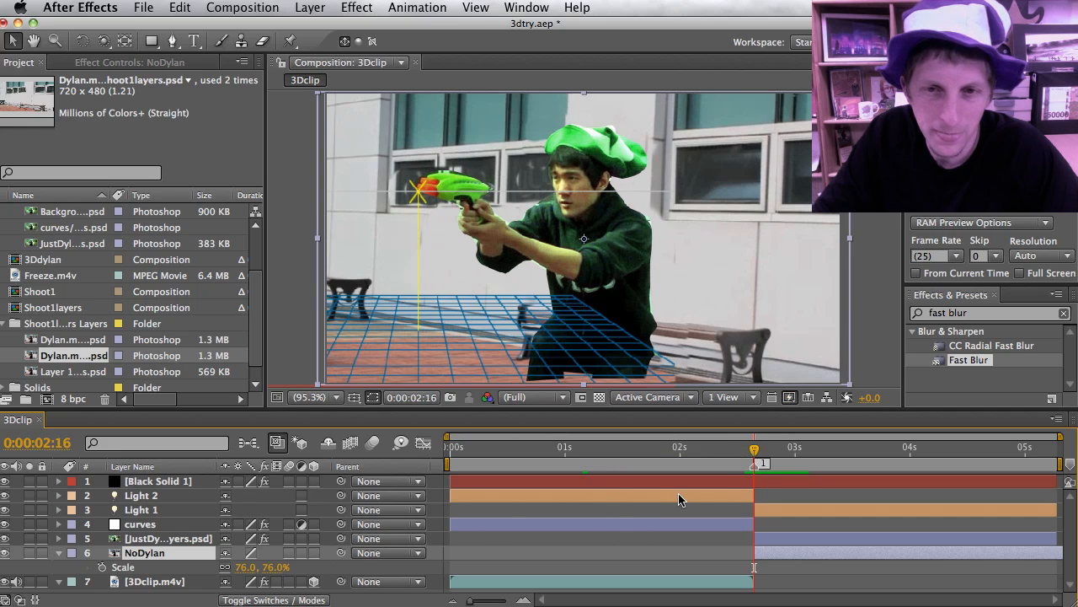
pyautogui.press('space')
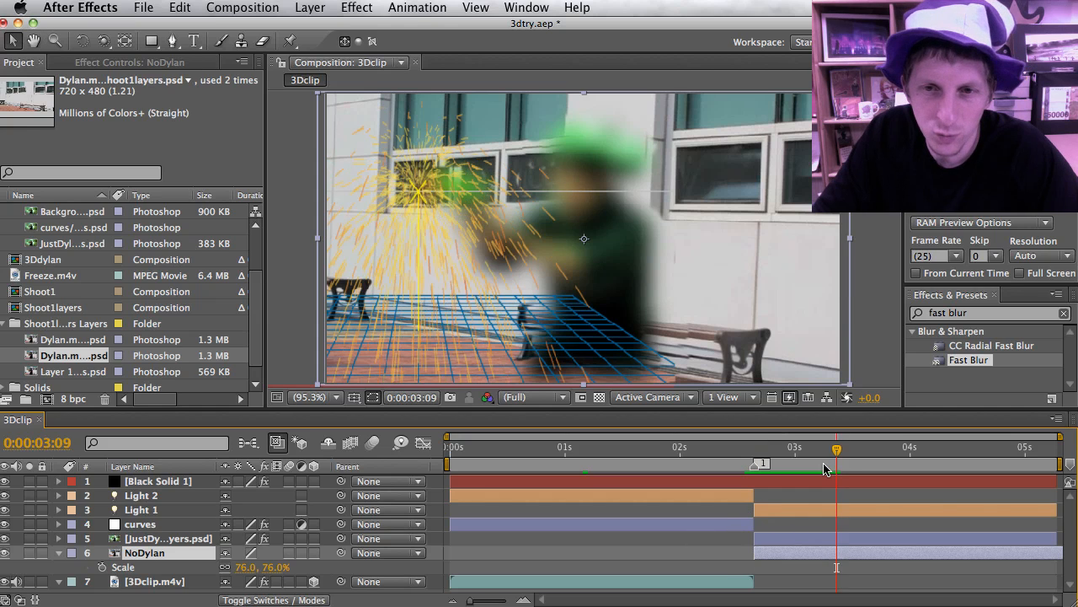
pyautogui.moveTo(840, 455); pyautogui.dragTo(777, 452)
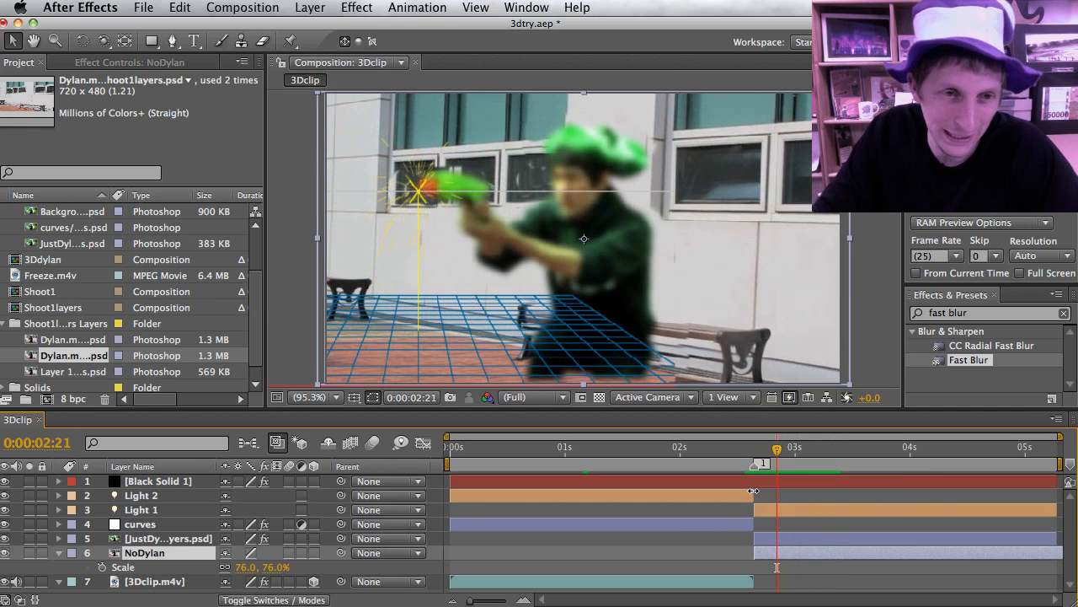
# Step: Make the replacement background a 3D layer and preview its lighting across the transition into the freeze frame
pyautogui.click(315, 553)
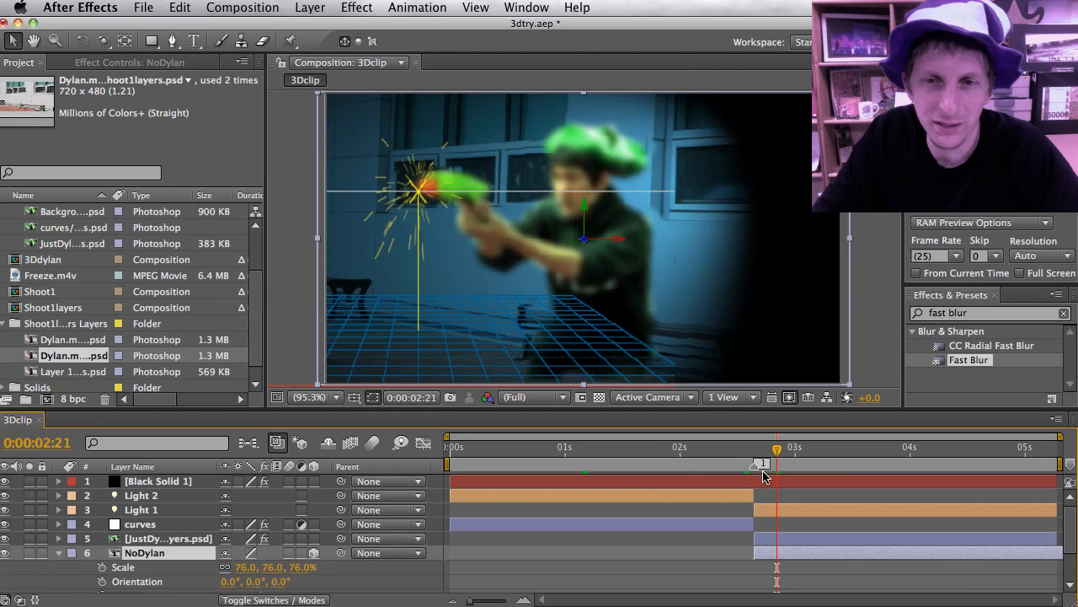
pyautogui.moveTo(771, 455); pyautogui.dragTo(739, 453)
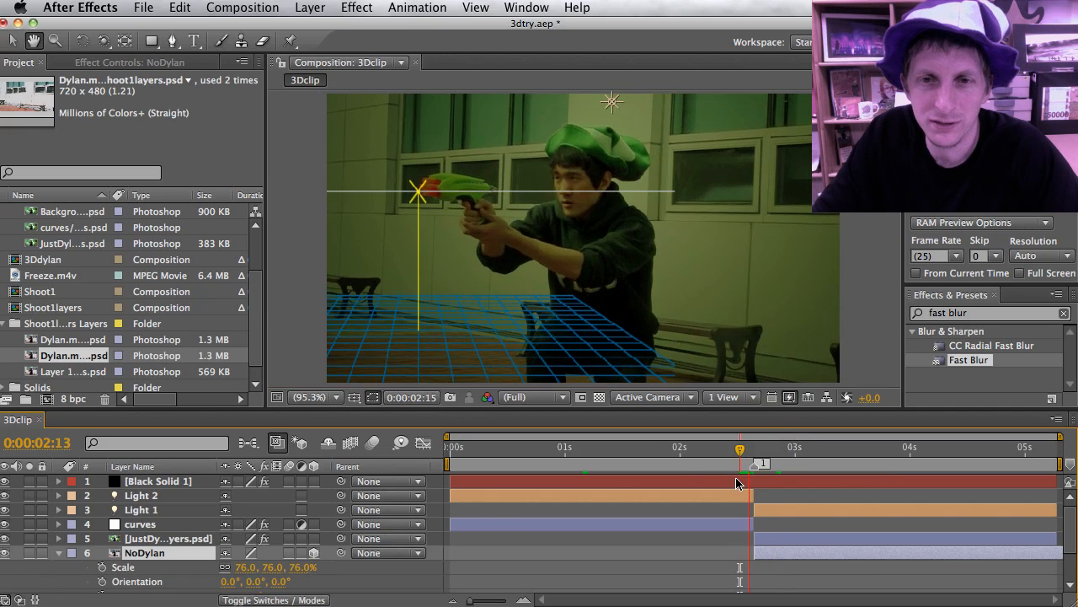
pyautogui.press('space')
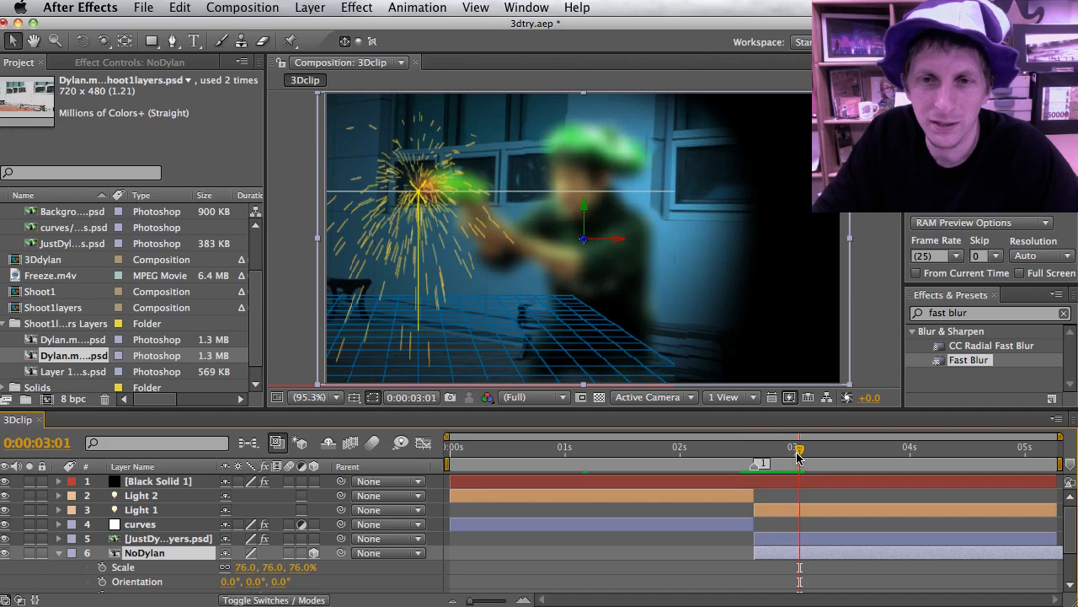
pyautogui.moveTo(800, 455); pyautogui.dragTo(679, 453)
pyautogui.press('space')
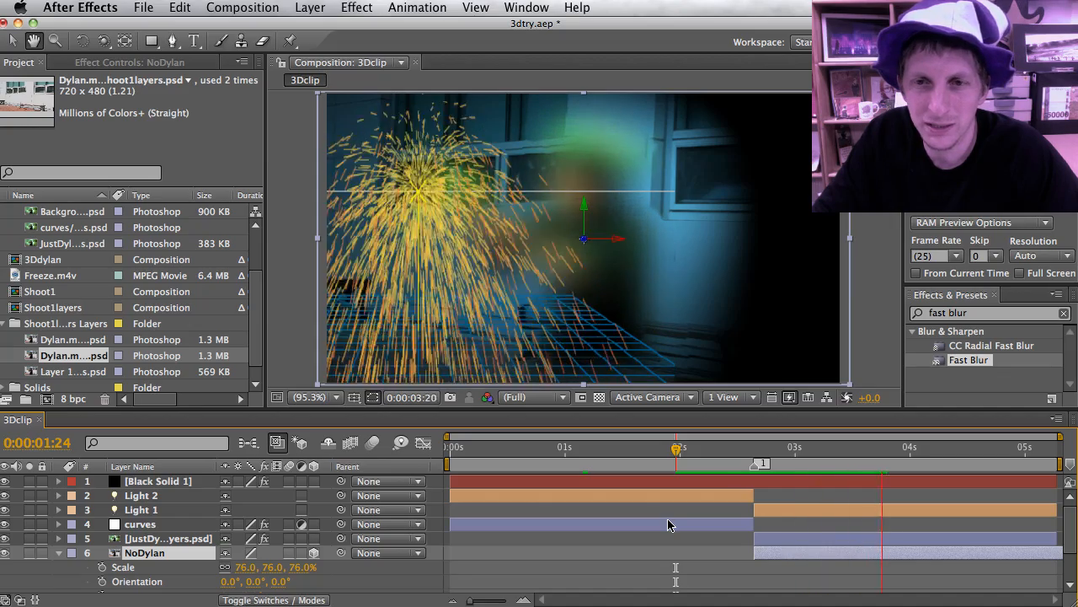
pyautogui.press('space')
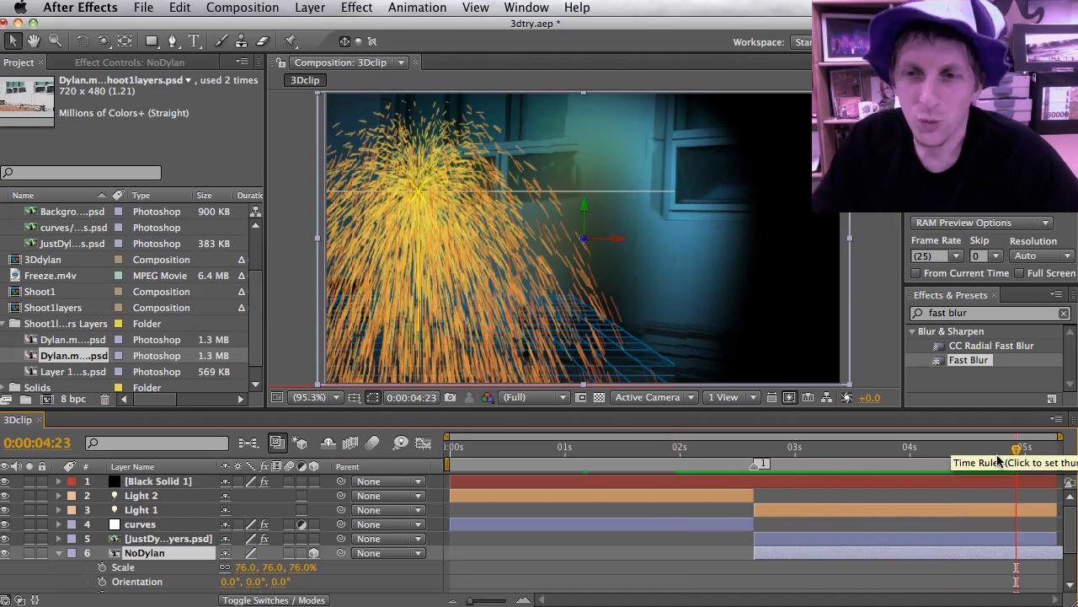
pyautogui.moveTo(1017, 450); pyautogui.dragTo(762, 453)
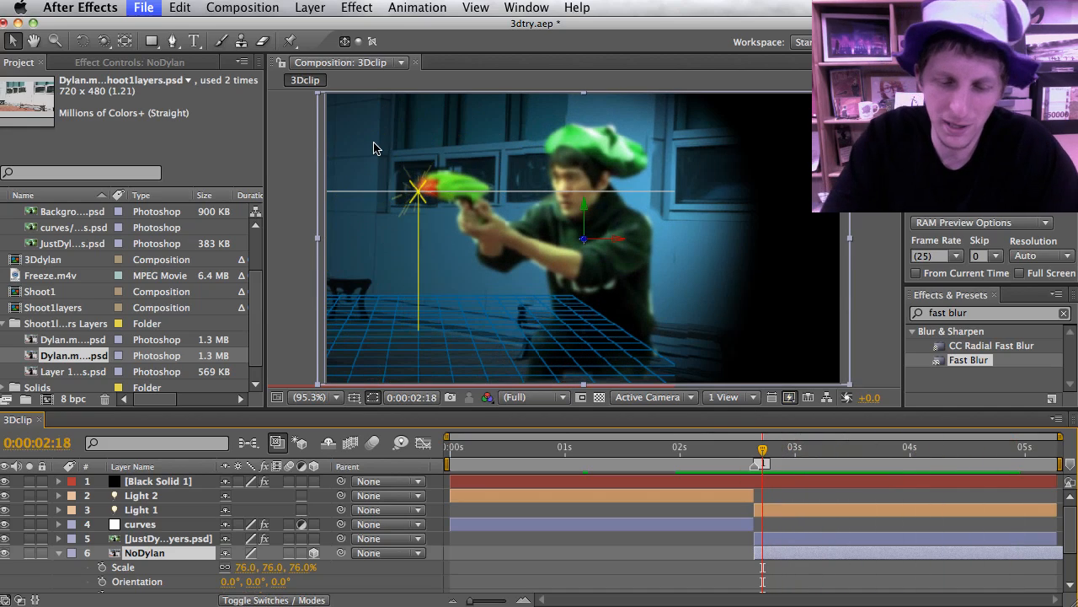
# Step: Import 3Dfog4.mov from the 3D folder and add it to the 3Dclip composition directly above the figure layer
pyautogui.press('super+i')
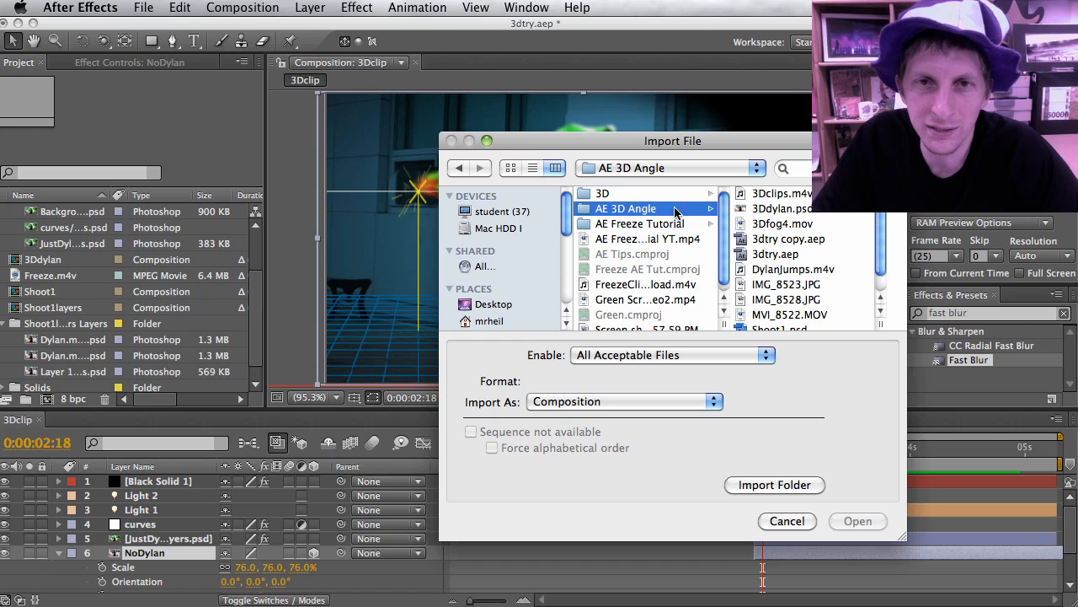
pyautogui.click(661, 197)
pyautogui.click(763, 226)
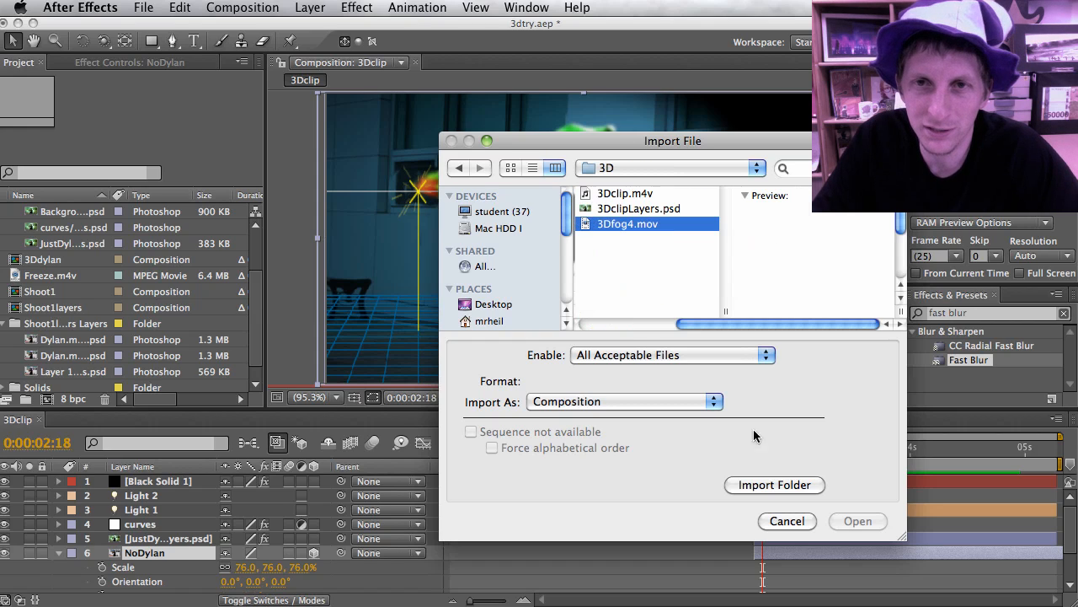
pyautogui.click(831, 521)
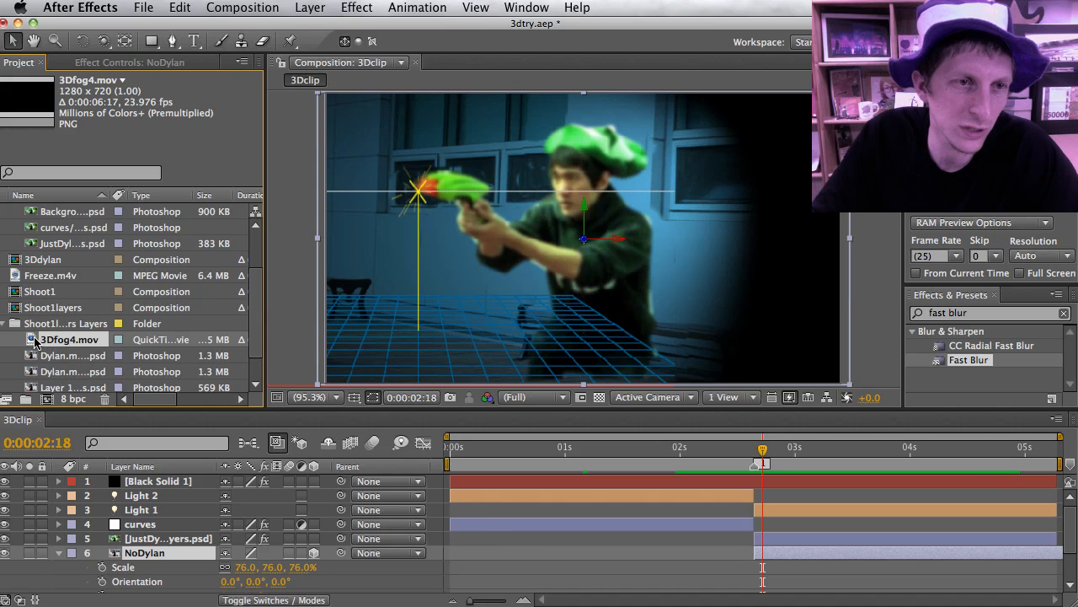
pyautogui.moveTo(34, 341); pyautogui.dragTo(110, 540)
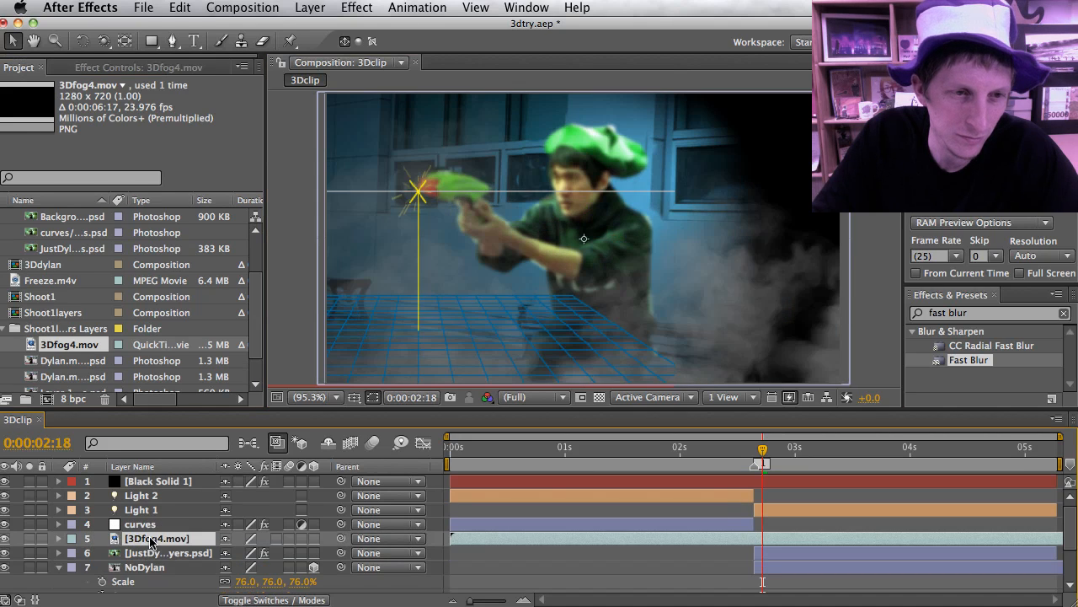
# Step: Collapse the replacement background's properties and shift the 3Dfog4.mov layer to start at 0:00:02:16
pyautogui.scroll(-3, 156, 549)
pyautogui.scroll(2, 118, 526)
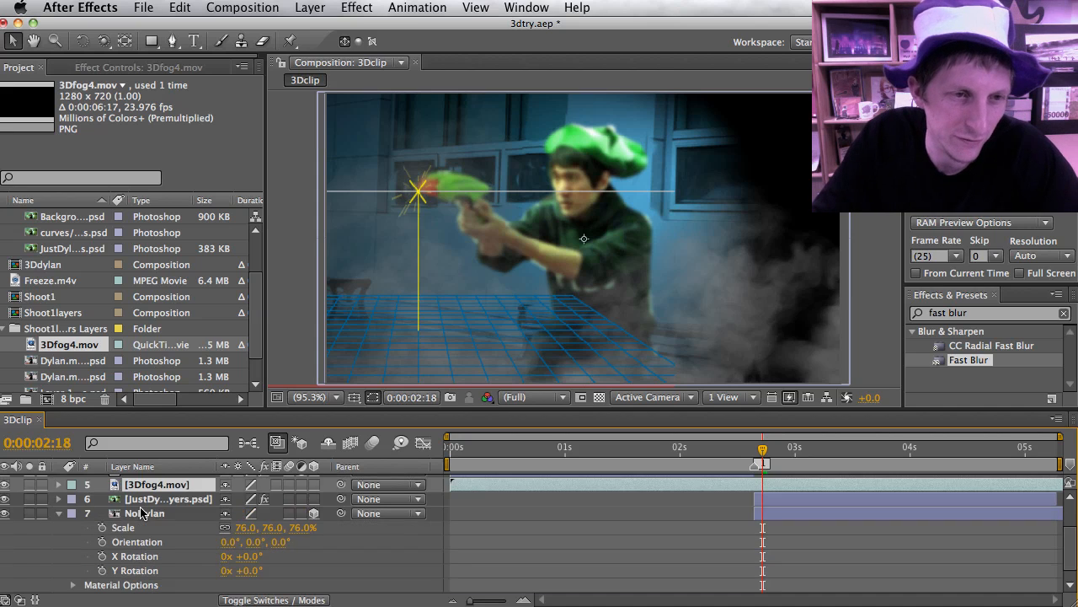
pyautogui.click(59, 528)
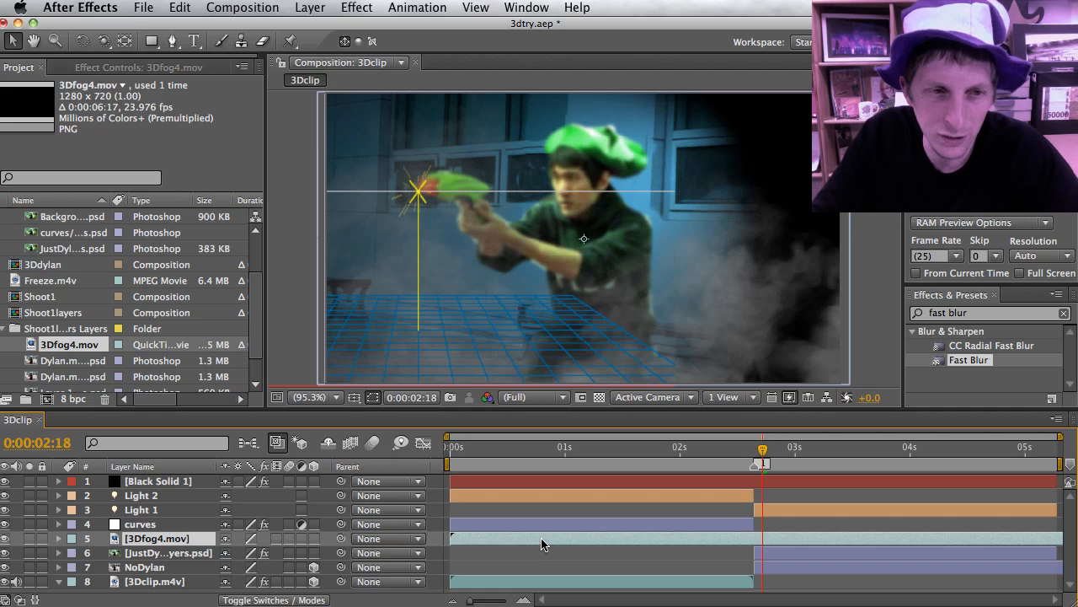
pyautogui.moveTo(542, 544); pyautogui.dragTo(844, 537)
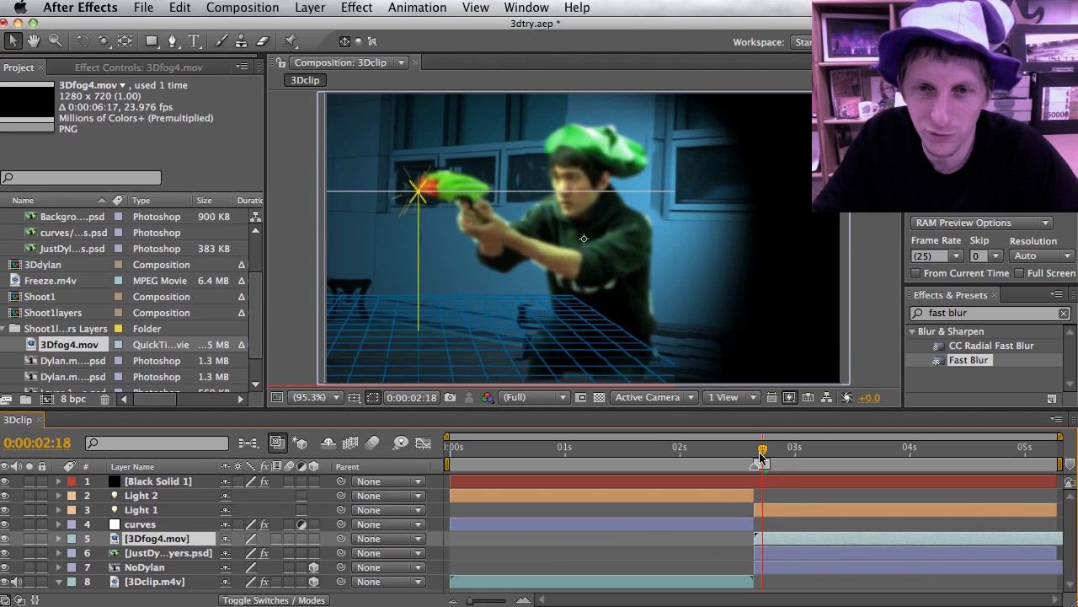
# Step: Preview the fog over the freeze-frame section from 0:00:02:06 and again from 0:00:02:16
pyautogui.moveTo(760, 458); pyautogui.dragTo(708, 457)
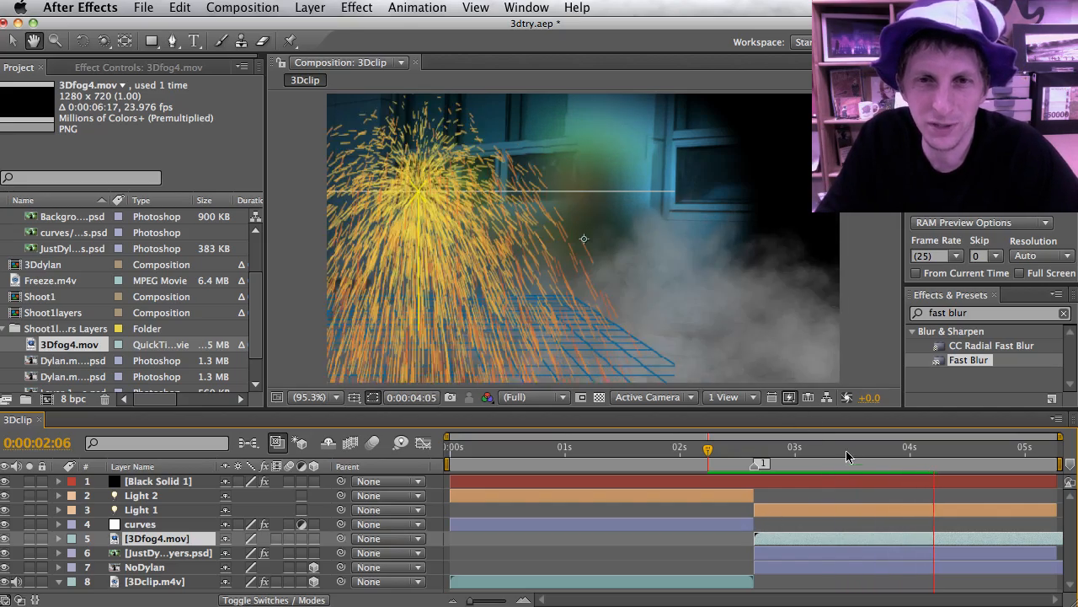
pyautogui.press('space')
pyautogui.moveTo(812, 449); pyautogui.dragTo(754, 448)
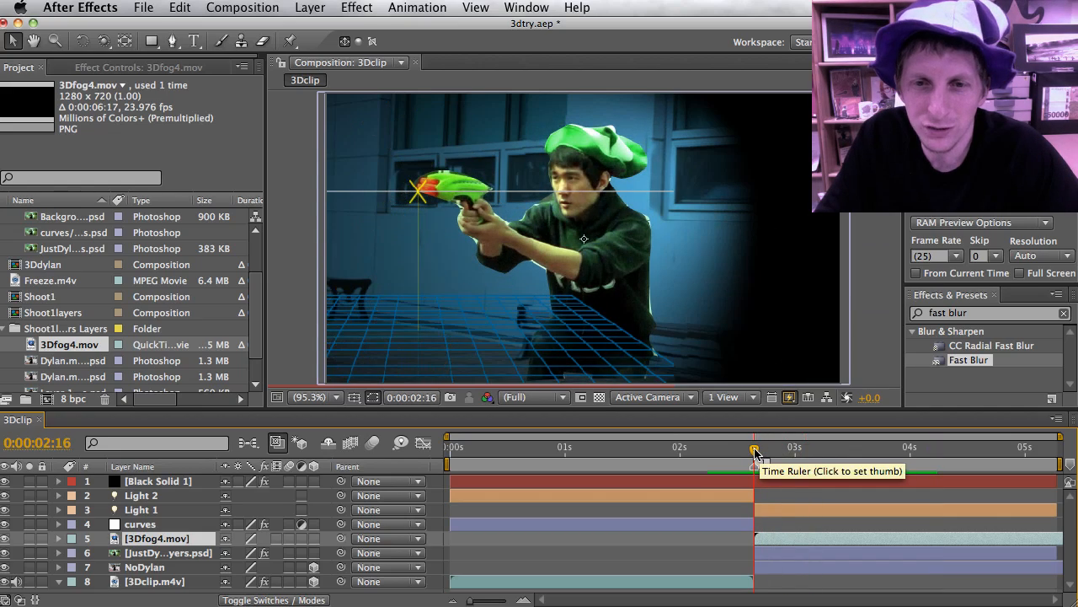
pyautogui.press('space')
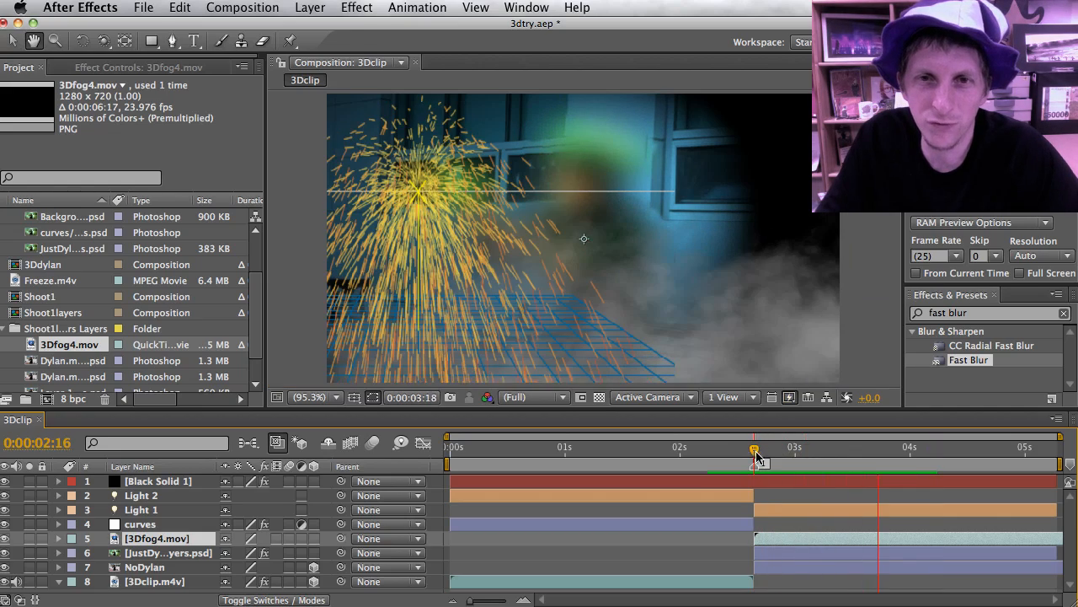
# Step: Preview the freeze-frame section with its particle burst, blur and fog from 0:00:02:17
pyautogui.click(769, 449)
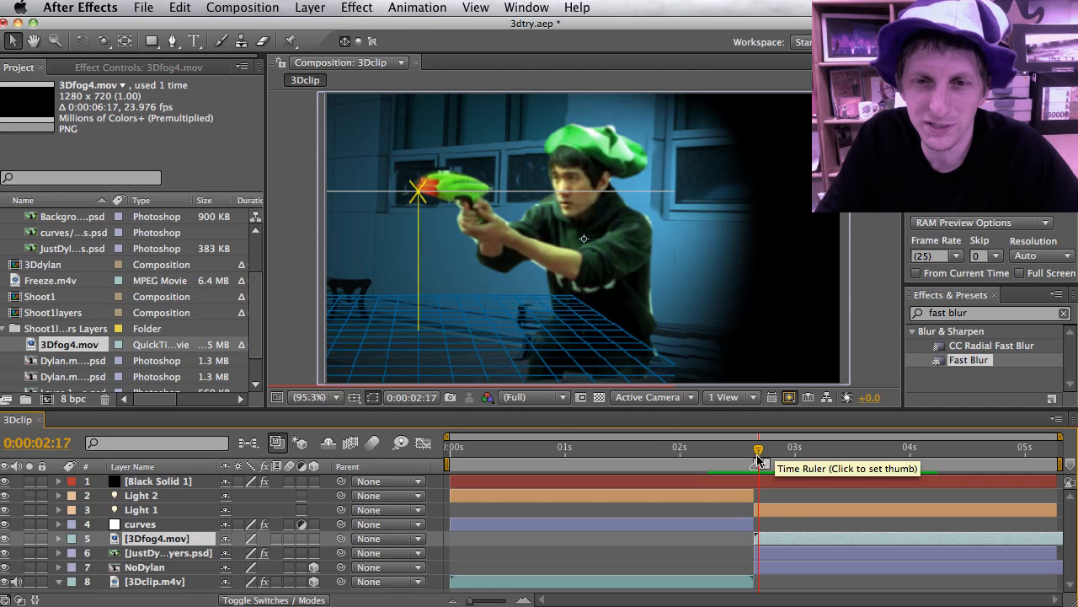
pyautogui.click(776, 511)
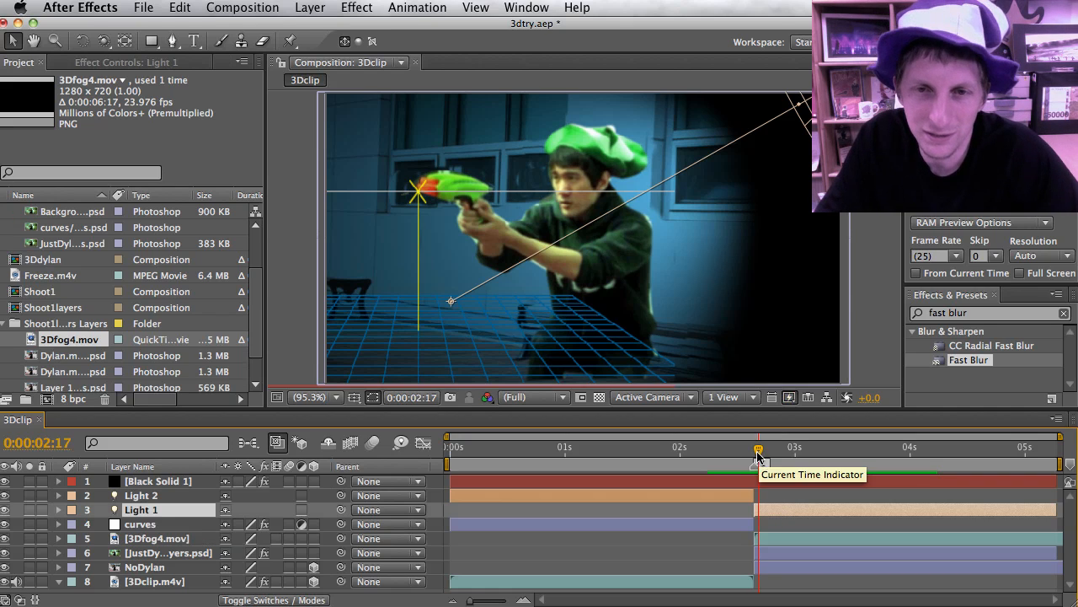
pyautogui.press('space')
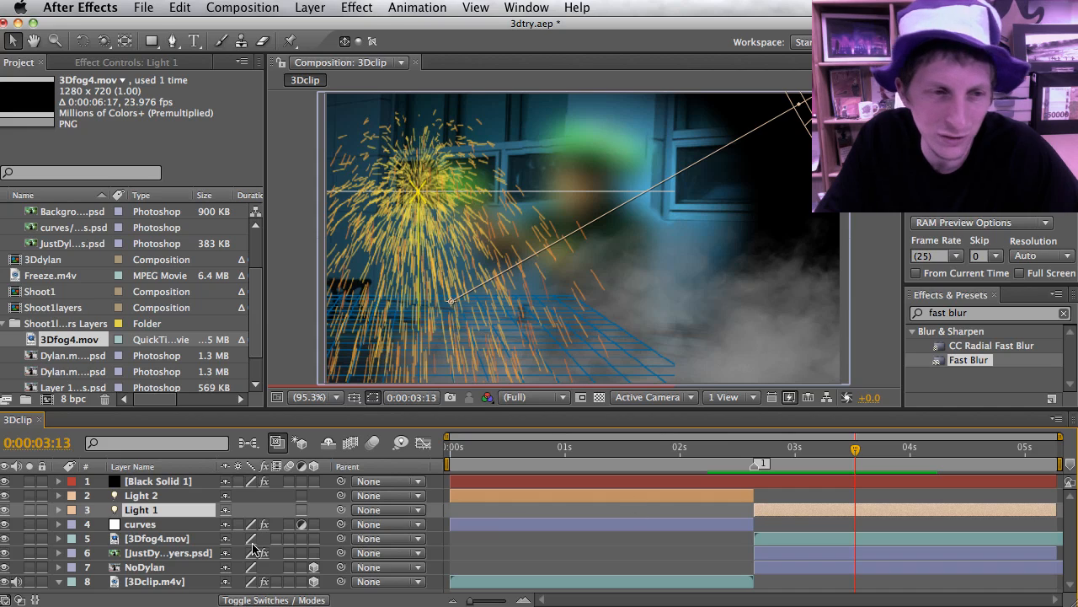
# Step: Expand the figure layer's effects down to the Blurriness keyframes of Fast Blur 2
pyautogui.click(138, 540)
pyautogui.click(152, 554)
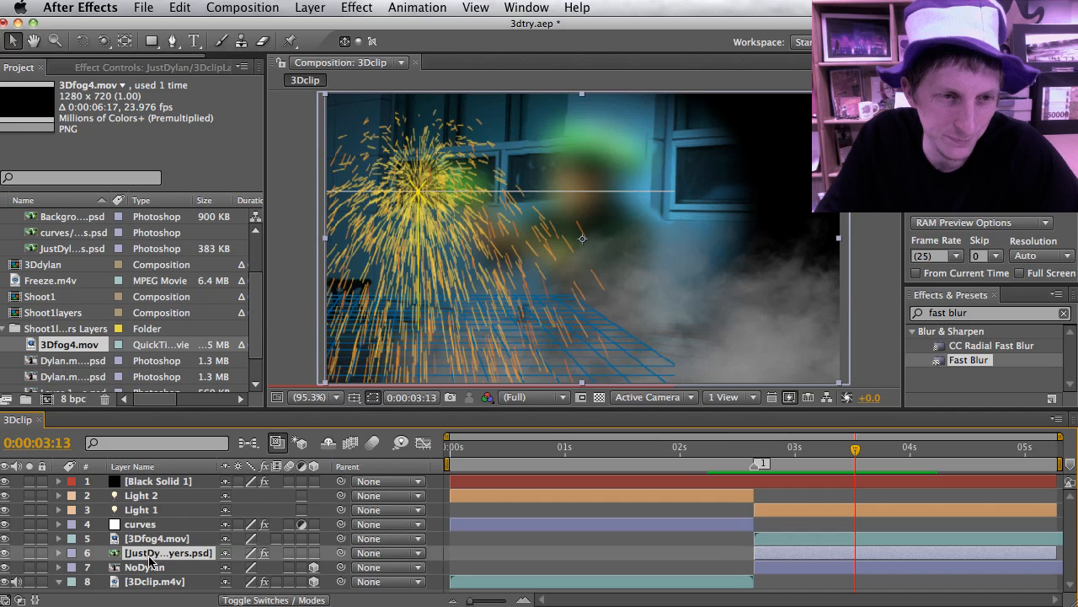
pyautogui.click(58, 554)
pyautogui.scroll(-1, 70, 544)
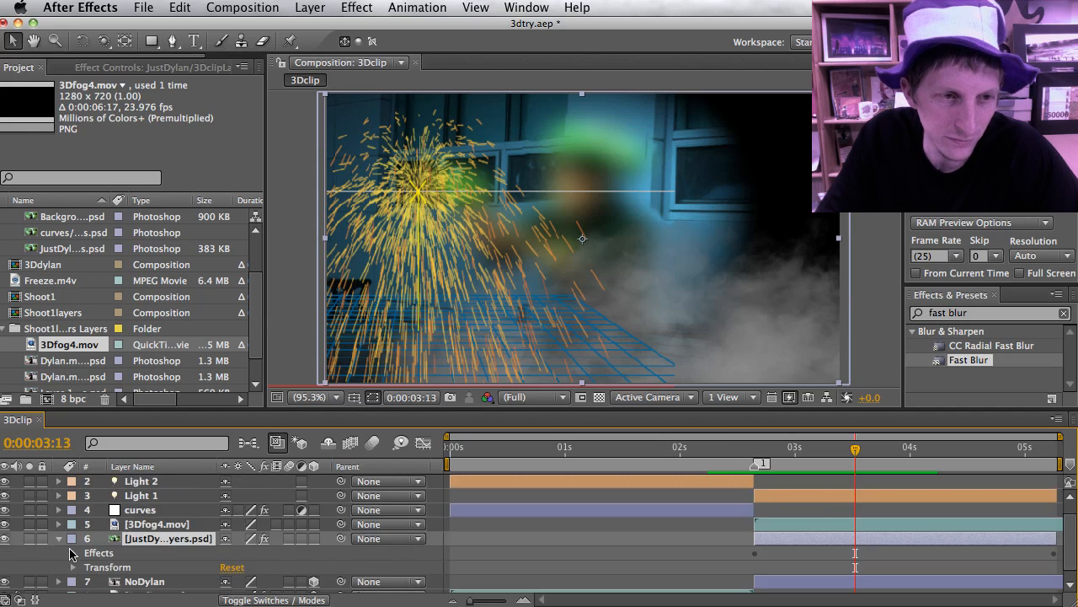
pyautogui.click(73, 543)
pyautogui.scroll(-1, 76, 547)
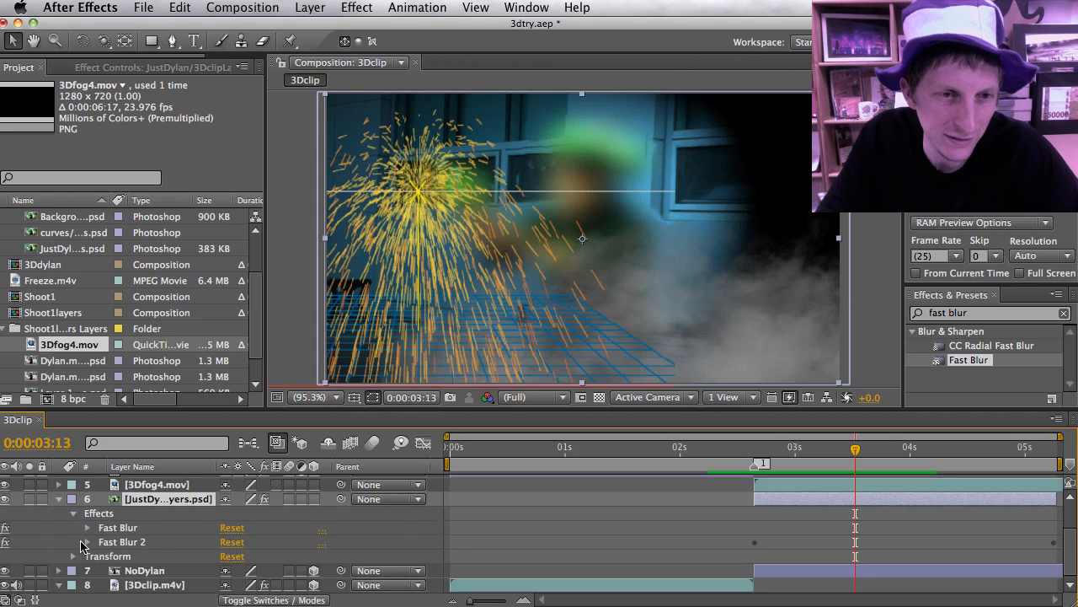
pyautogui.click(1055, 548)
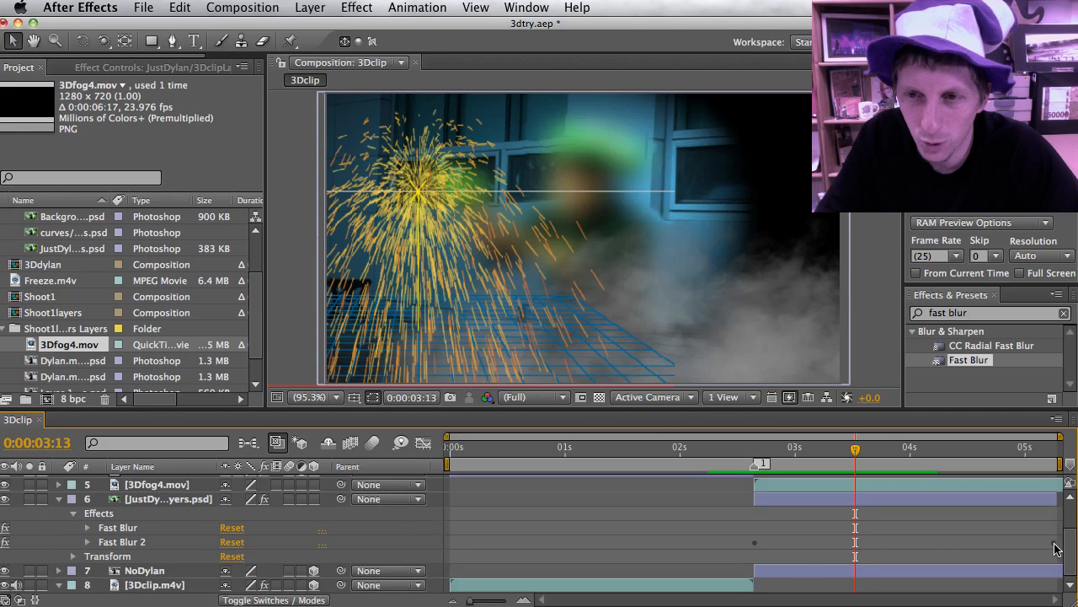
pyautogui.moveTo(1055, 544); pyautogui.dragTo(1035, 546)
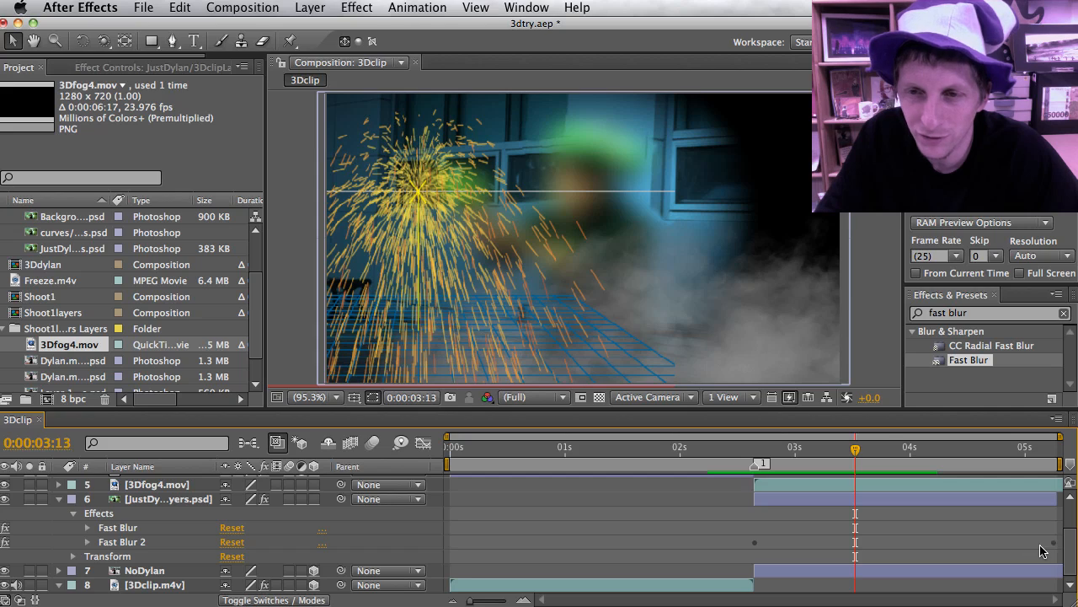
pyautogui.click(141, 547)
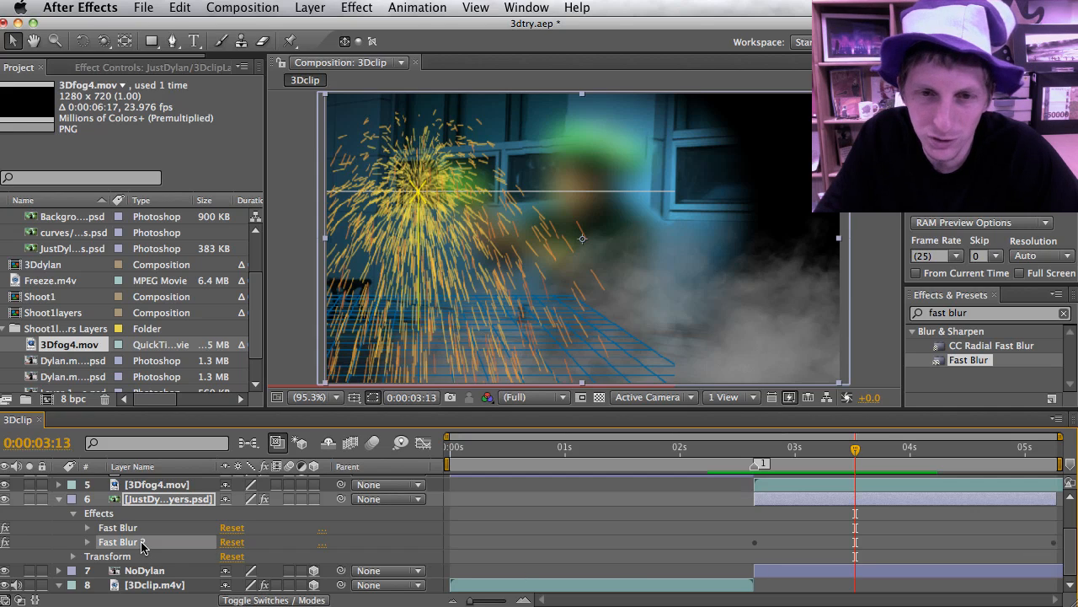
pyautogui.click(88, 542)
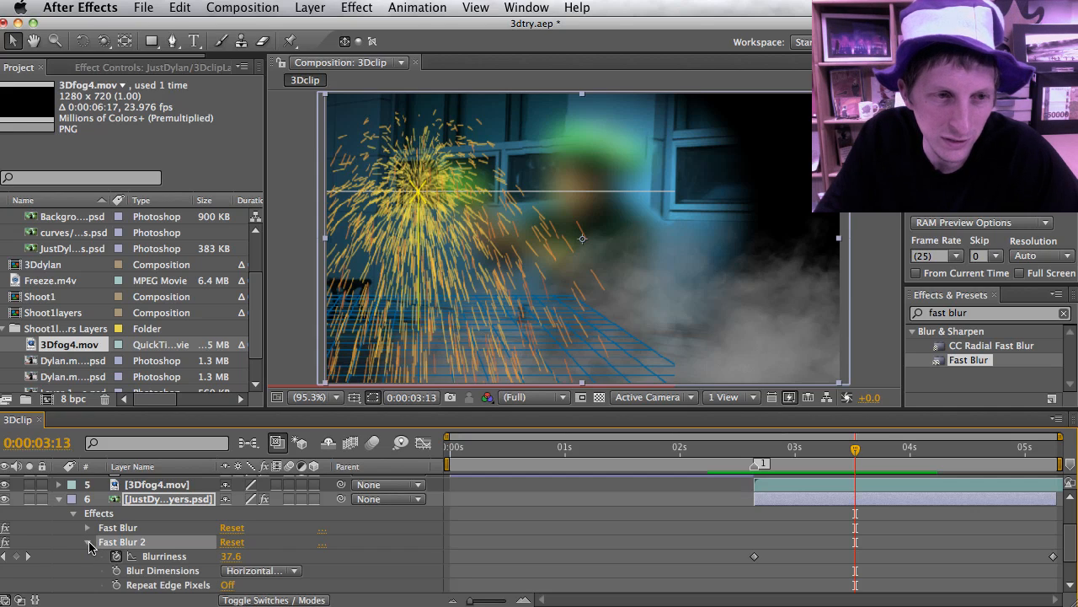
pyautogui.scroll(-2, 105, 535)
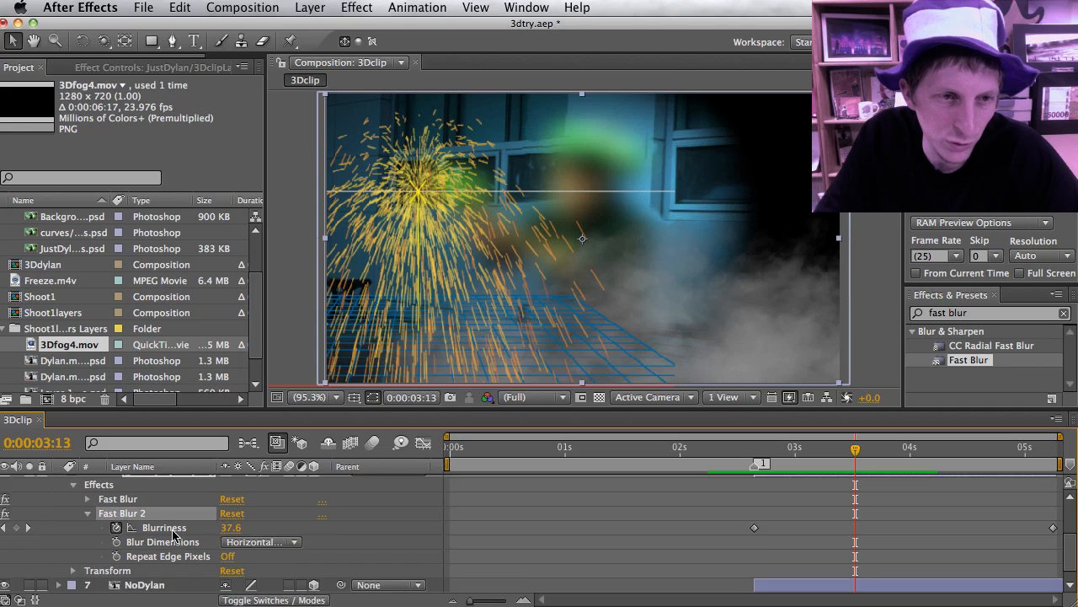
# Step: Shift both Blurriness keyframes of the figure's Fast Blur 2 so the animation starts at about 0:00:03:04
pyautogui.click(172, 529)
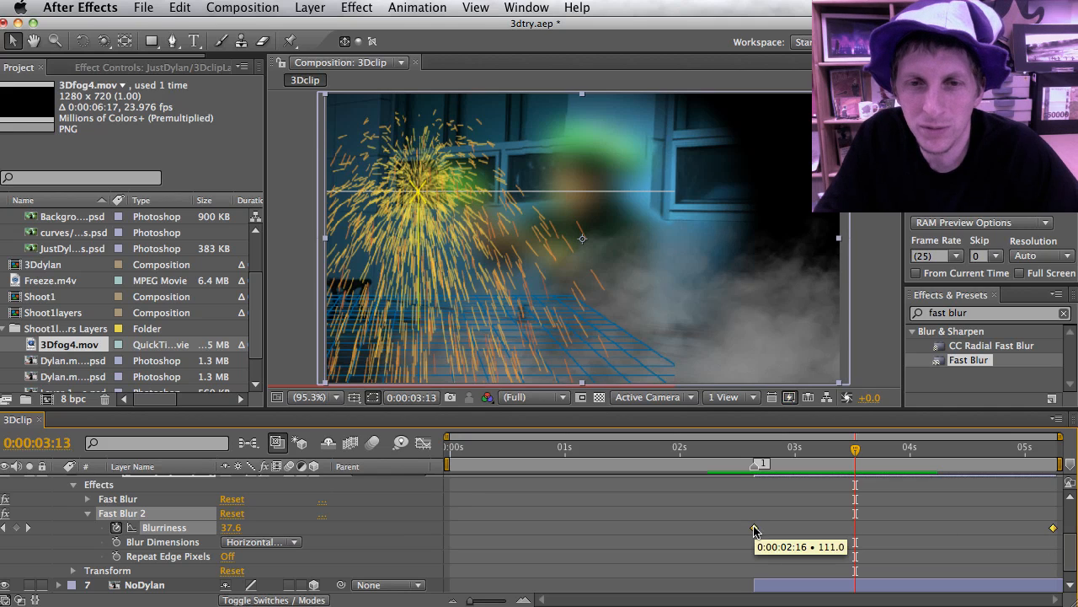
pyautogui.moveTo(754, 529); pyautogui.dragTo(805, 532)
pyautogui.moveTo(855, 451); pyautogui.dragTo(810, 461)
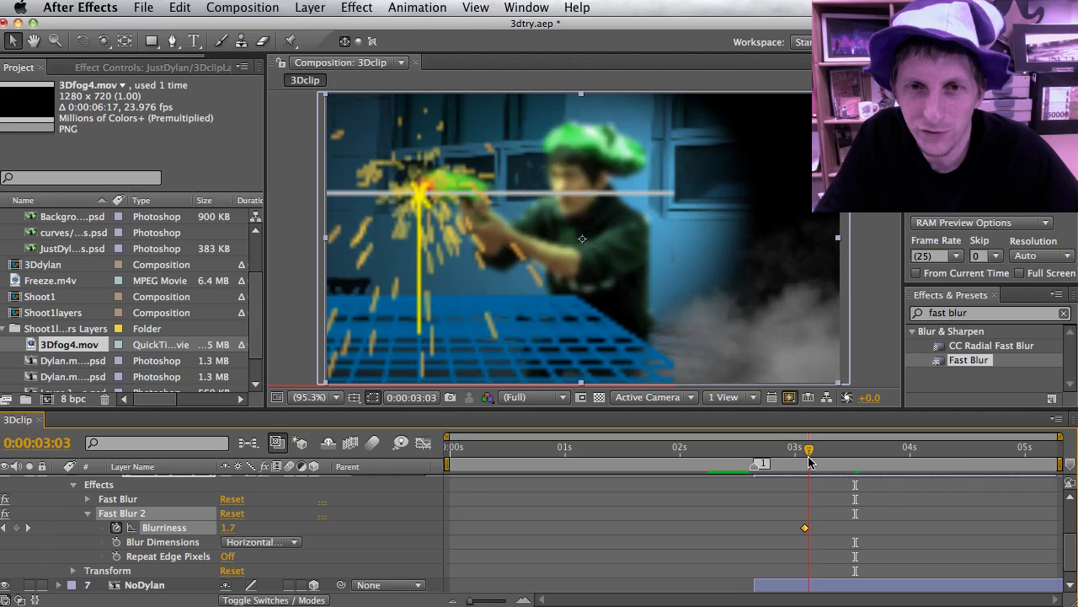
pyautogui.moveTo(806, 528); pyautogui.dragTo(814, 531)
# Step: Preview the delayed figure blur from 0:00:03:03, collapse the figure layer's properties and select the 3Dfog4.mov layer
pyautogui.press('space')
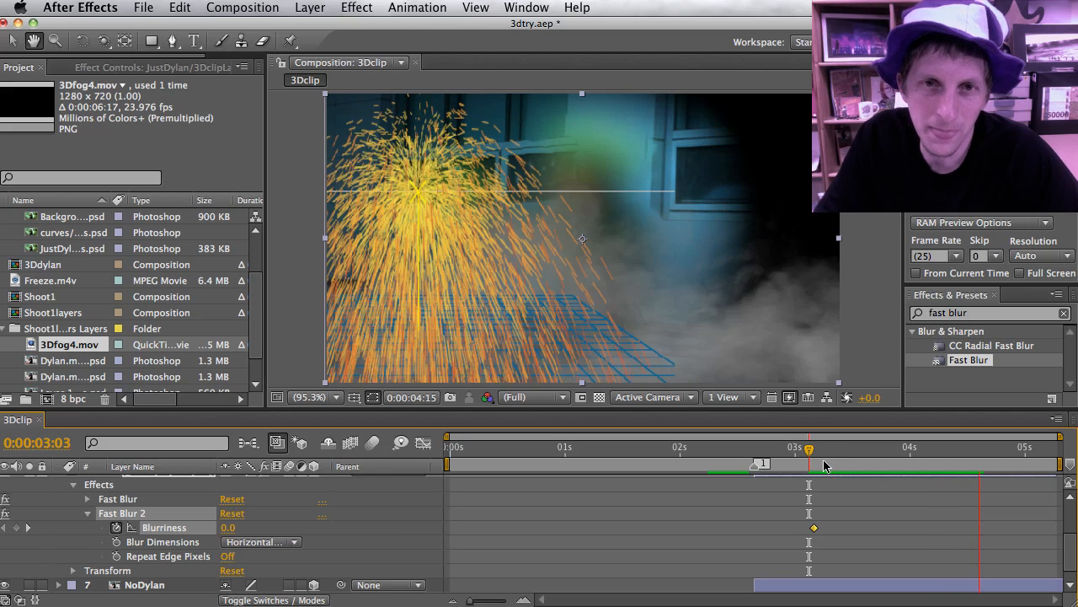
pyautogui.press('space')
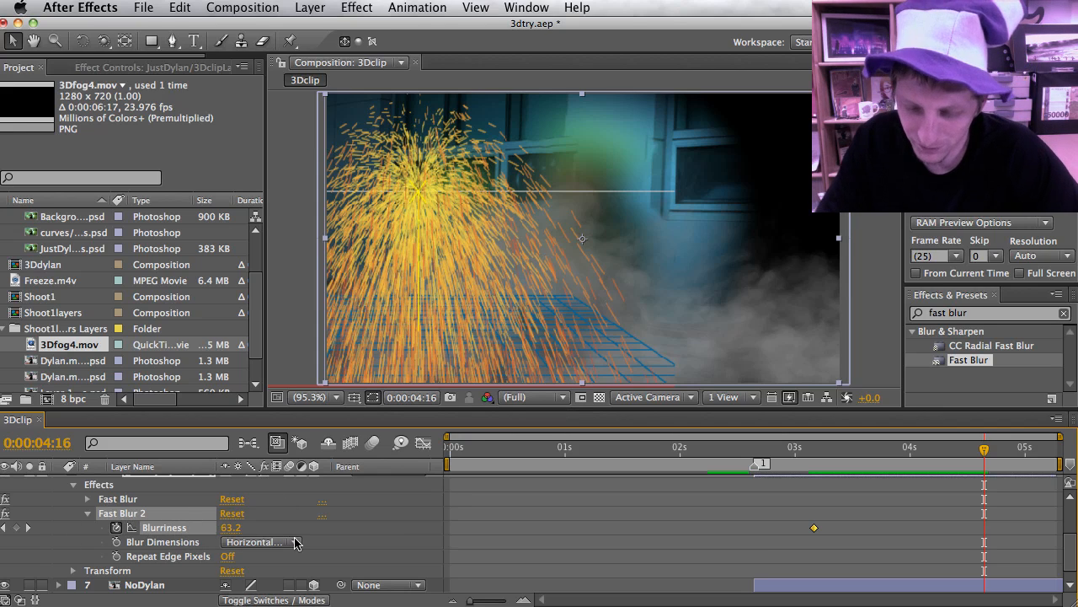
pyautogui.press('e')
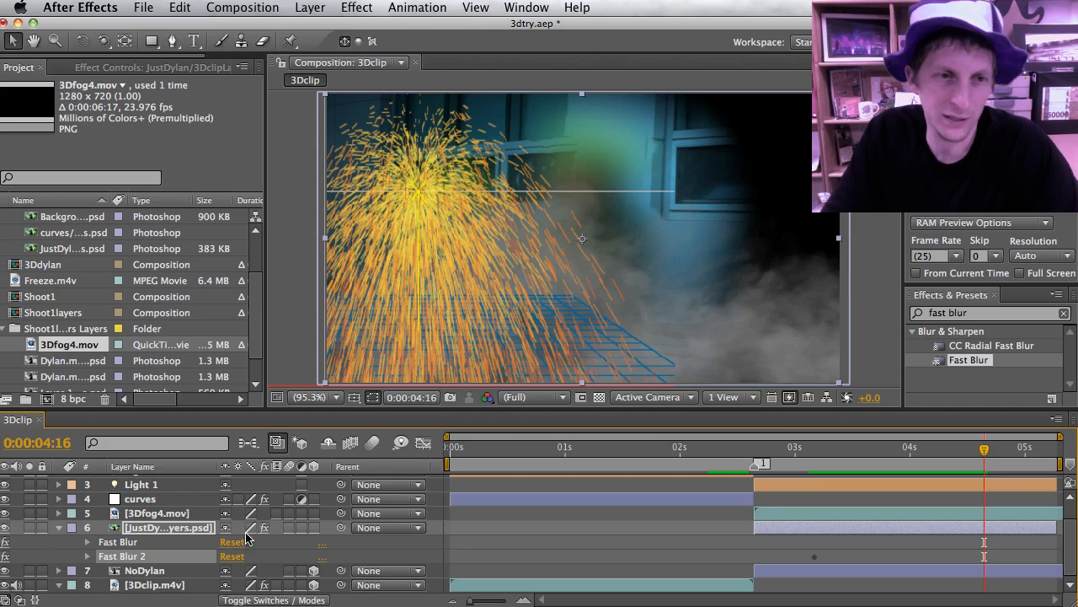
pyautogui.press('e')
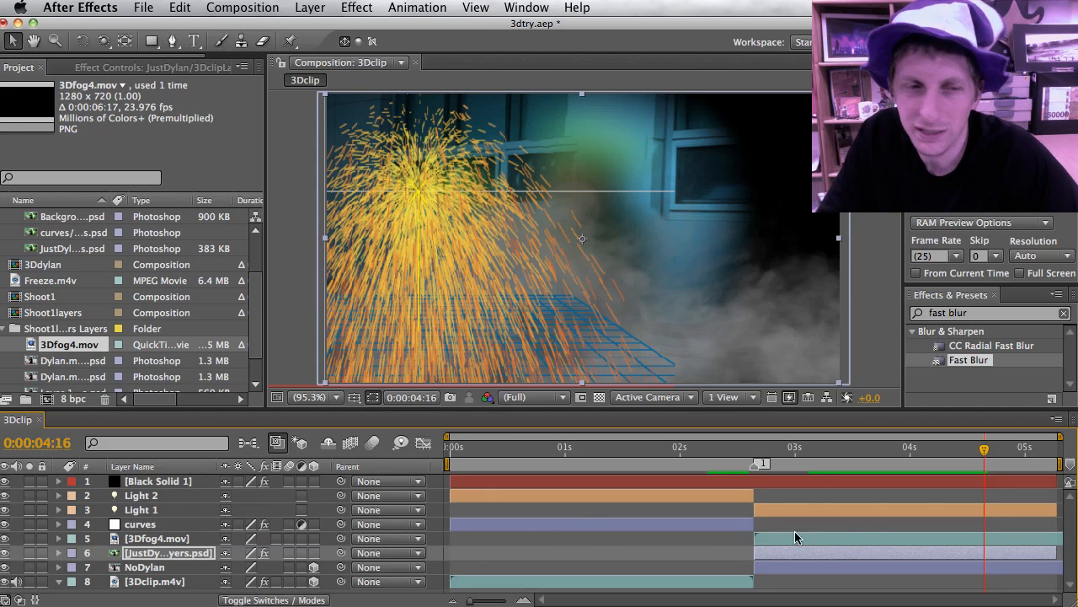
pyautogui.click(210, 538)
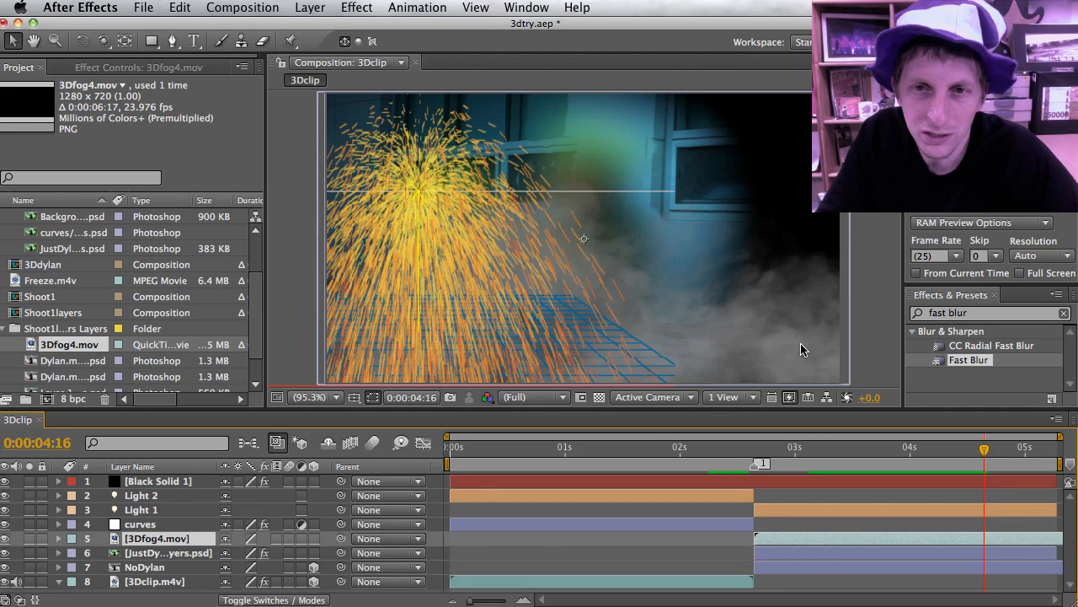
pyautogui.moveTo(801, 348); pyautogui.dragTo(841, 291)
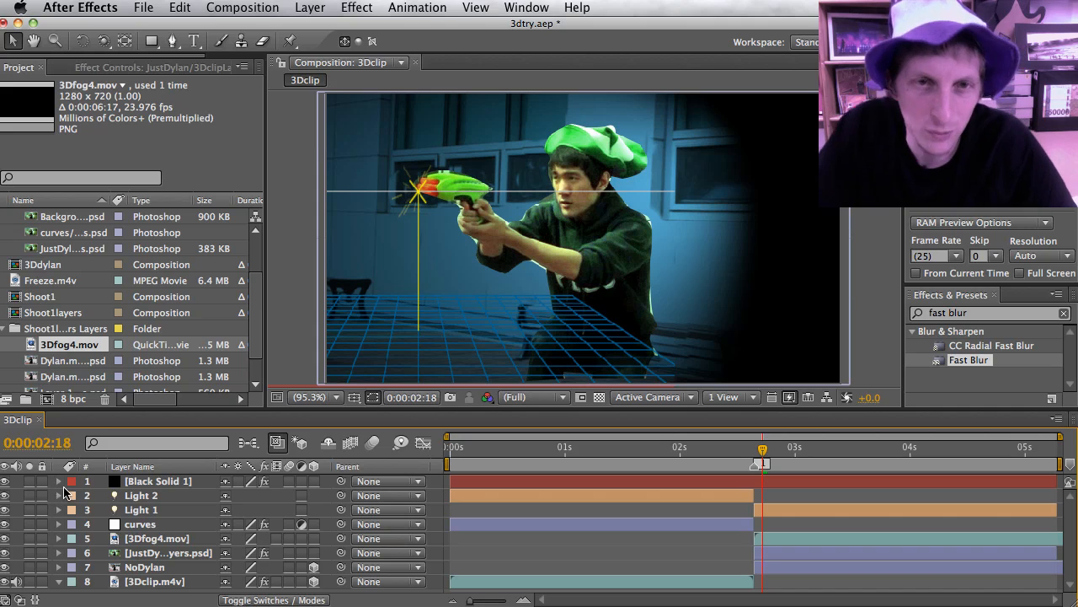
# Step: Hide every layer except the cut-out figure at 0:00:02:18
pyautogui.moveTo(5, 481); pyautogui.dragTo(5, 557)
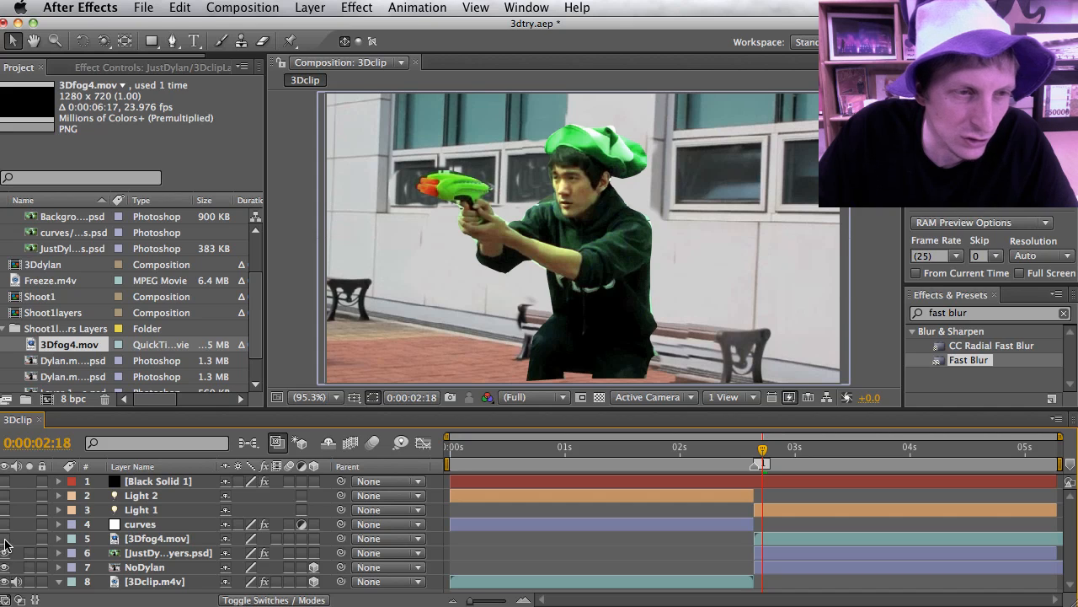
pyautogui.click(6, 581)
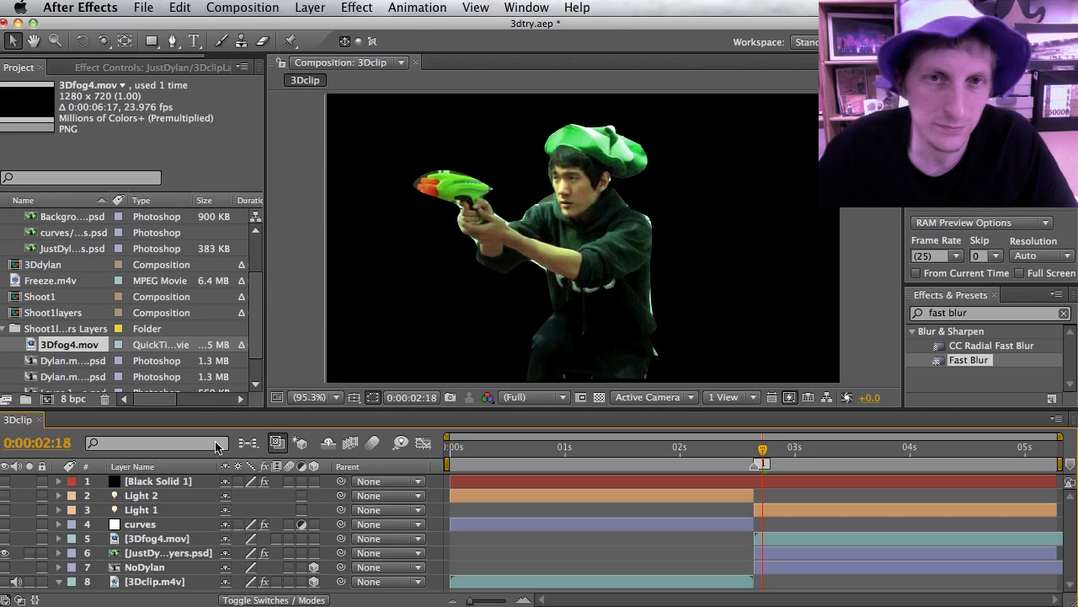
# Step: Duplicate the cut-out figure layer and rename the lower copy BackDylan
pyautogui.click(145, 554)
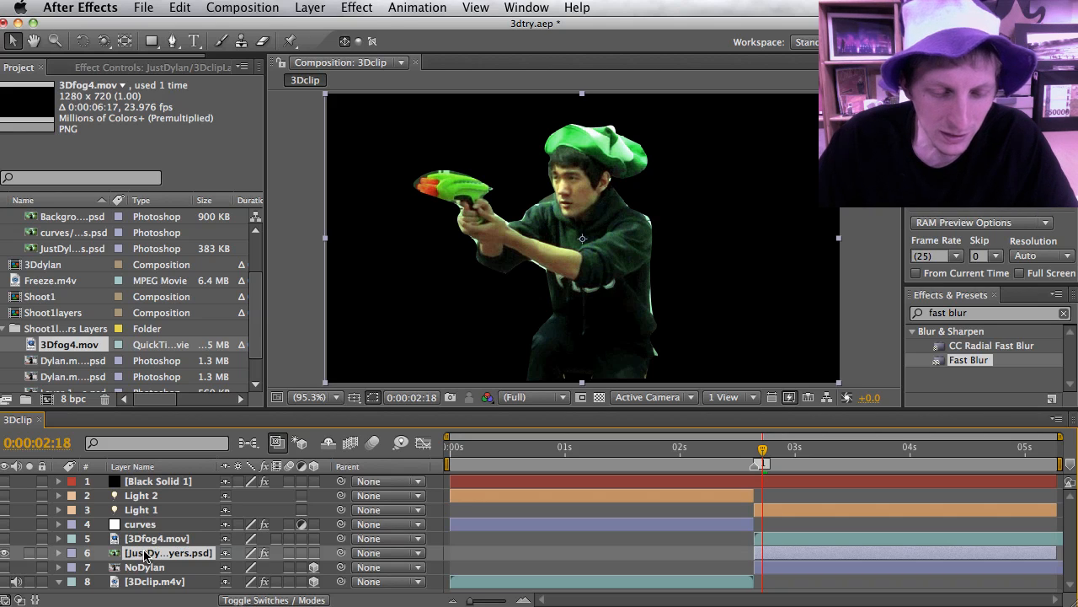
pyautogui.press('super+d')
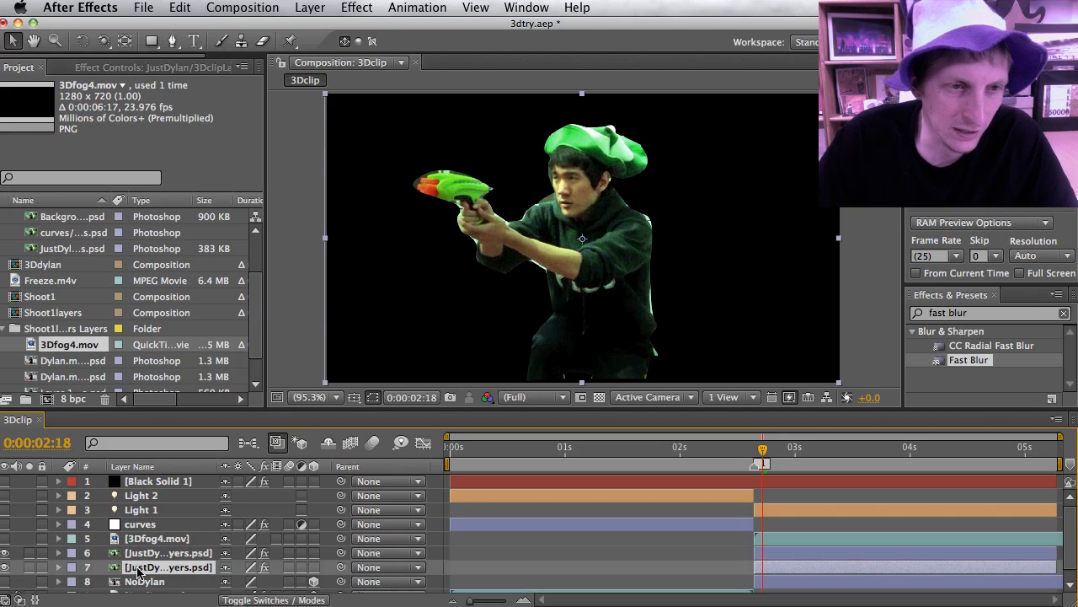
pyautogui.rightClick(142, 572)
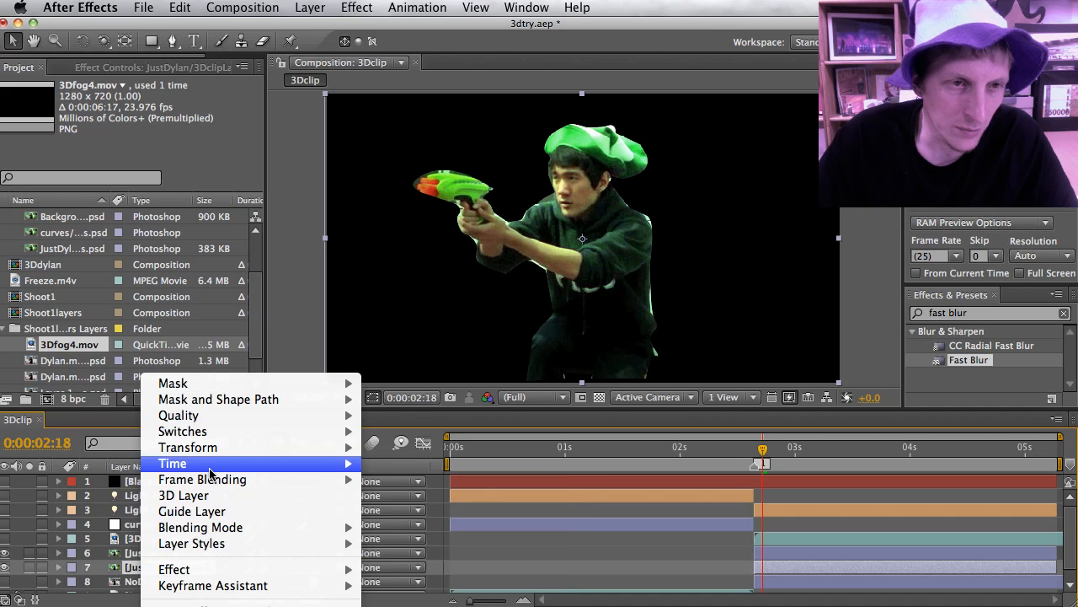
pyautogui.moveTo(209, 431)
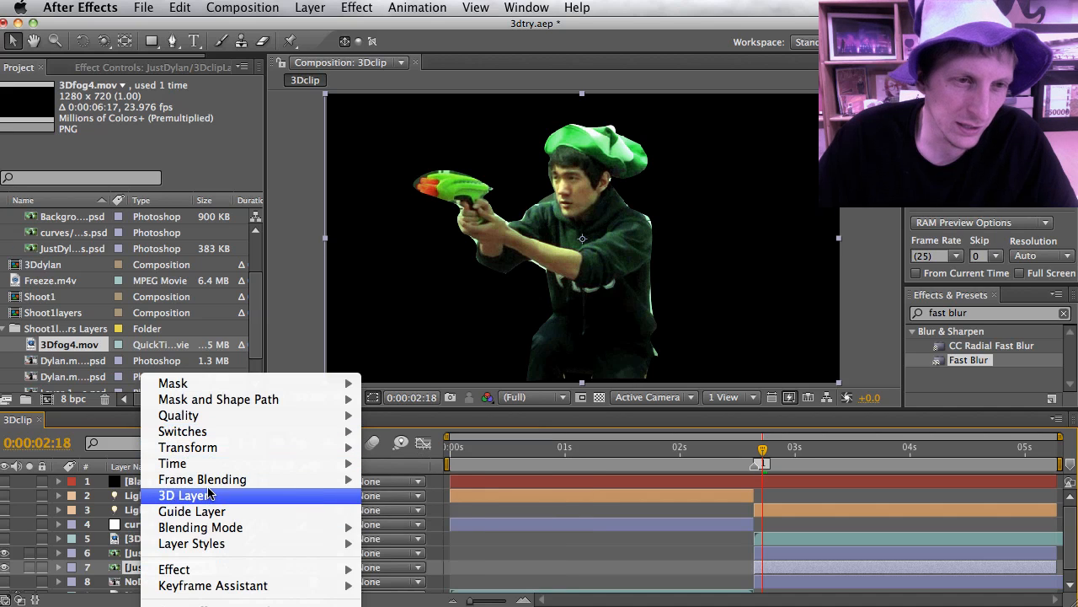
pyautogui.click(182, 605)
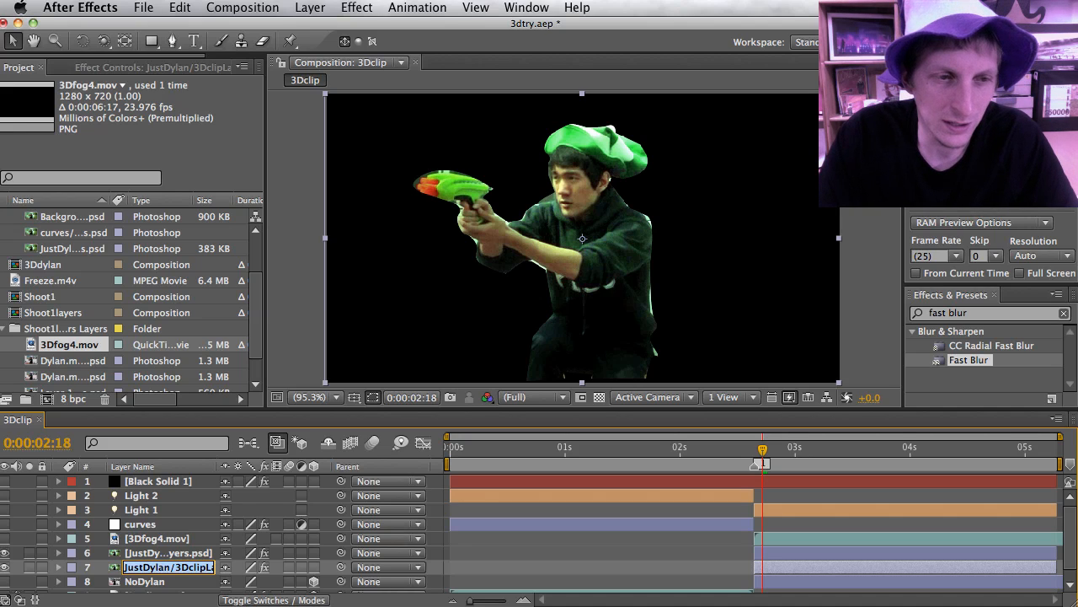
pyautogui.write('BackDylan')
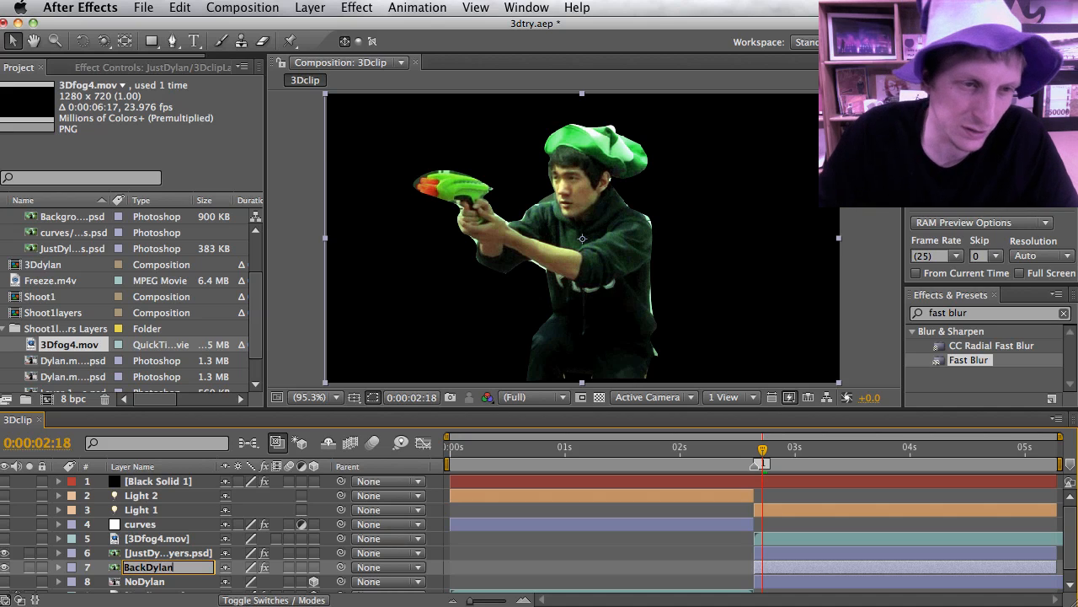
pyautogui.press('Return')
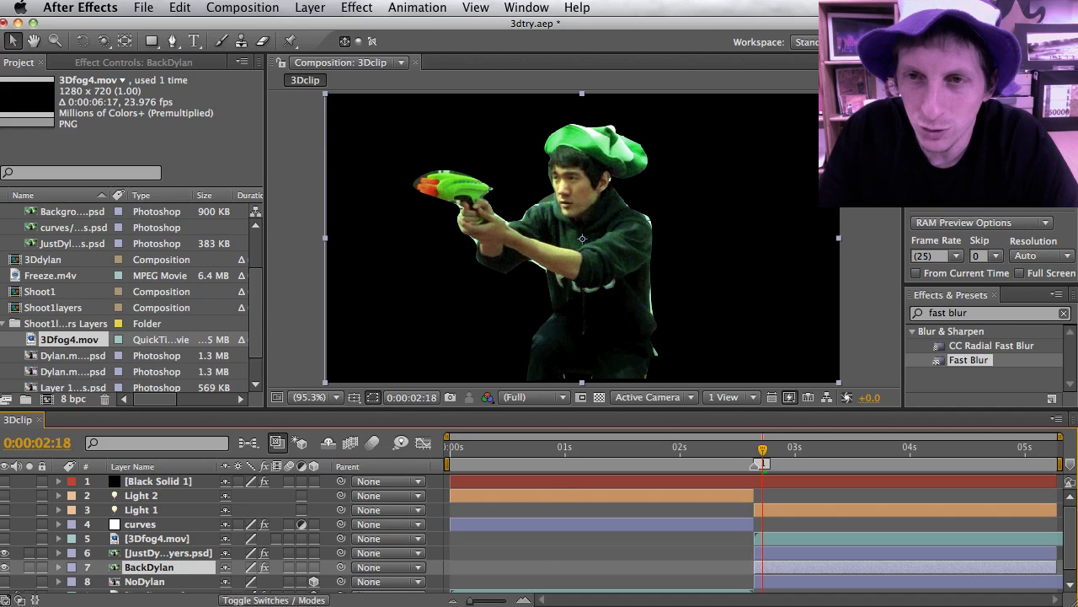
# Step: Apply the Ramp effect to the BackDylan layer and hide the original figure layer above it
pyautogui.moveTo(980, 313); pyautogui.dragTo(883, 310)
pyautogui.write('ramp')
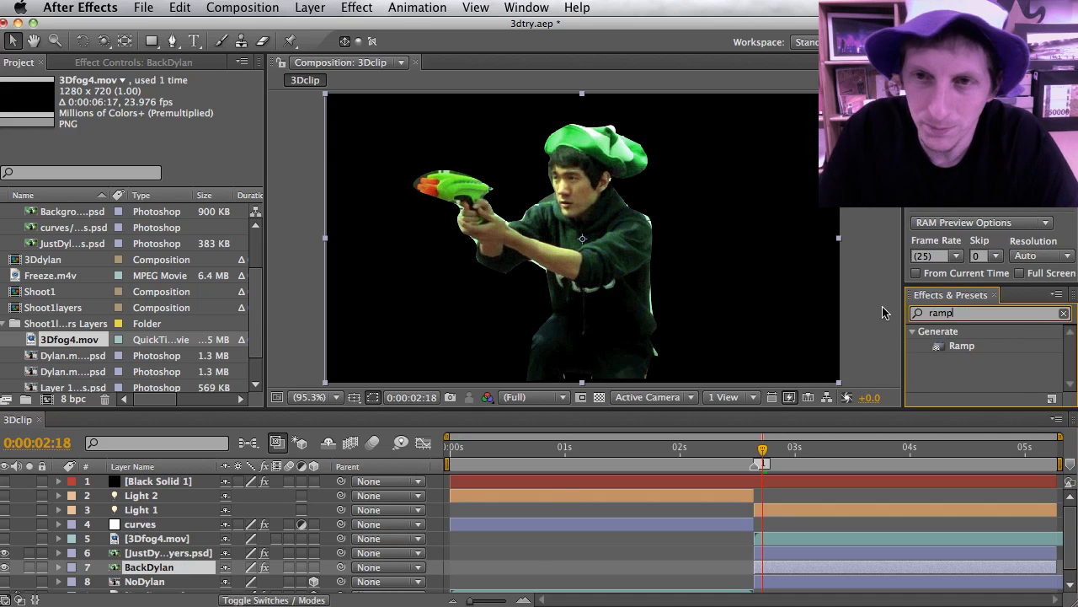
pyautogui.click(957, 347)
pyautogui.moveTo(962, 349); pyautogui.dragTo(764, 571)
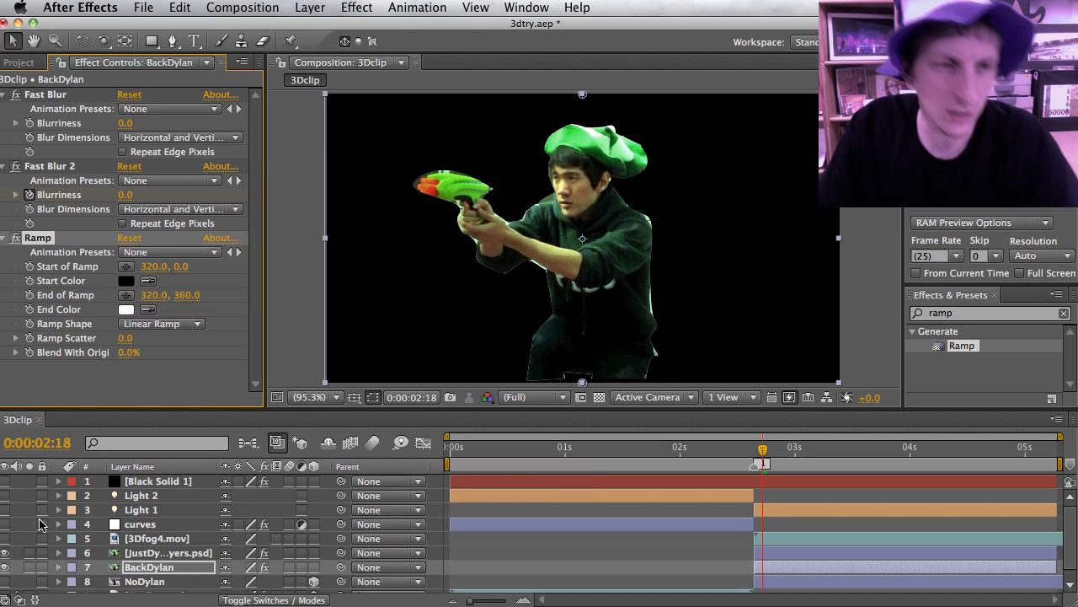
pyautogui.click(5, 554)
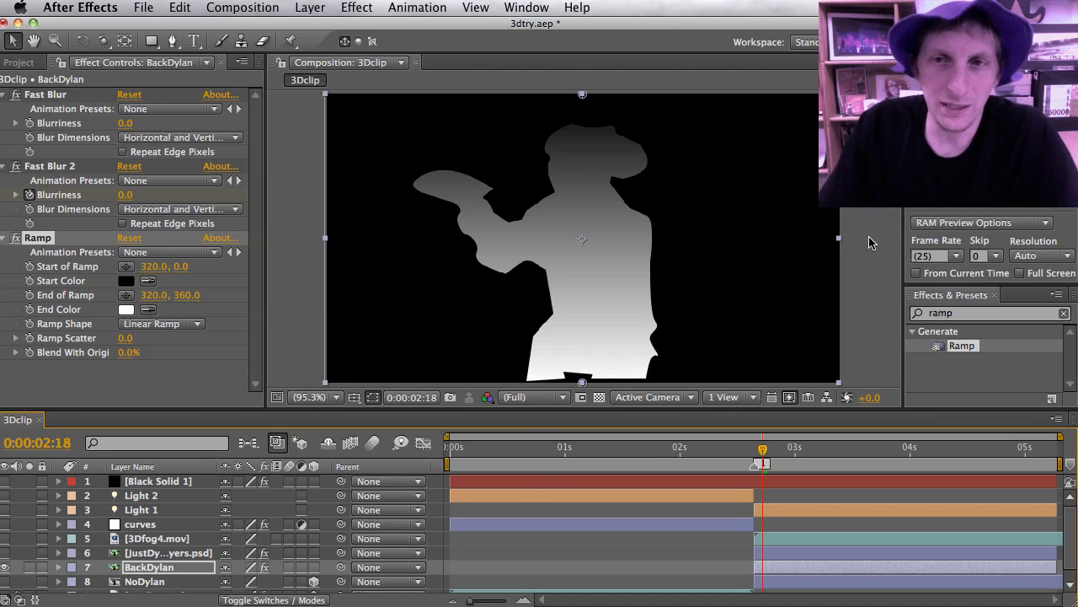
# Step: Create a 640 × 360 px black solid and apply the Ramp effect to it
pyautogui.click(326, 10)
pyautogui.moveTo(334, 28)
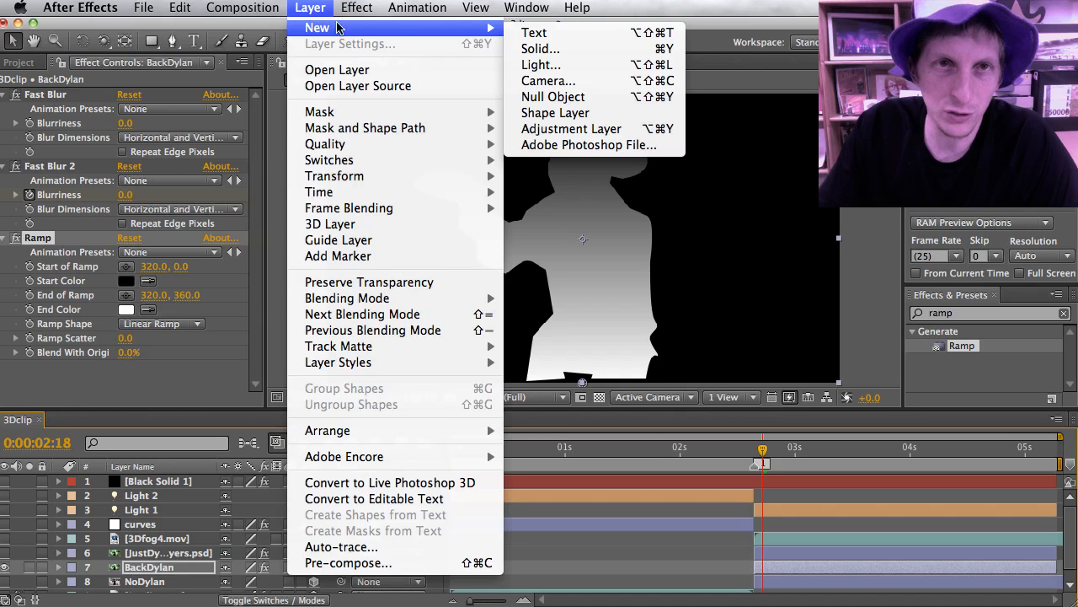
pyautogui.click(570, 49)
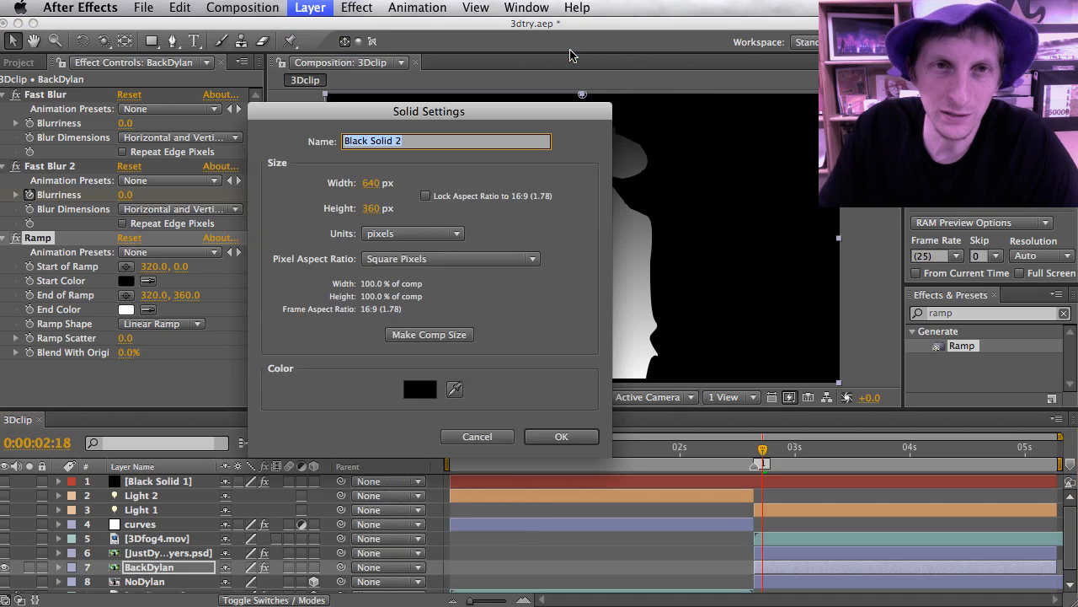
pyautogui.press('Return')
pyautogui.moveTo(966, 351); pyautogui.dragTo(790, 473)
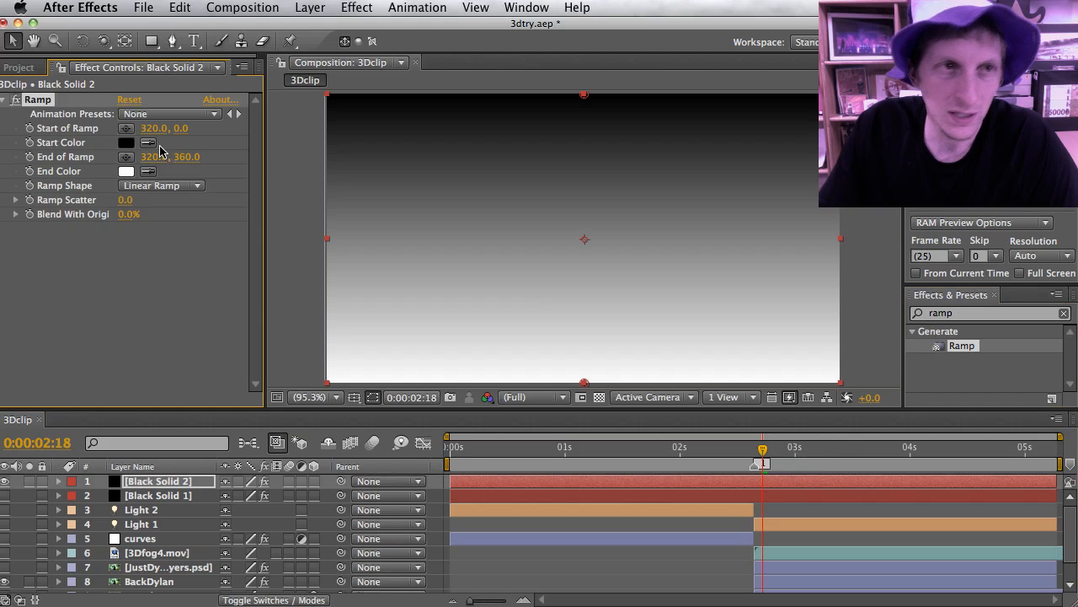
# Step: Try the sky blue and sky orange Colorize presets on the black solid's Ramp, ending on Colorize - sky blue
pyautogui.click(137, 114)
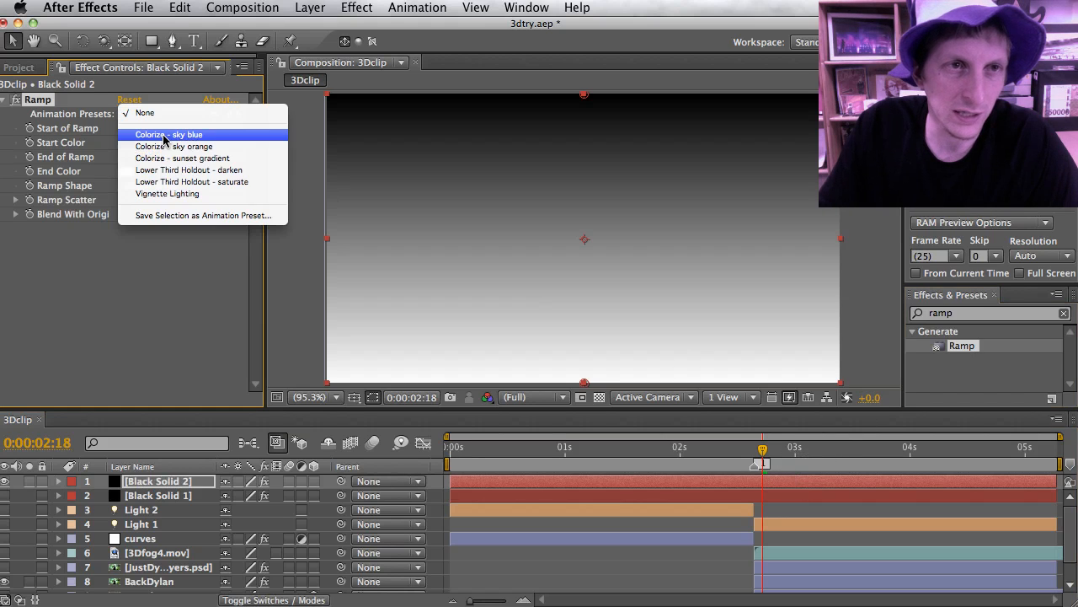
pyautogui.click(165, 135)
pyautogui.click(165, 116)
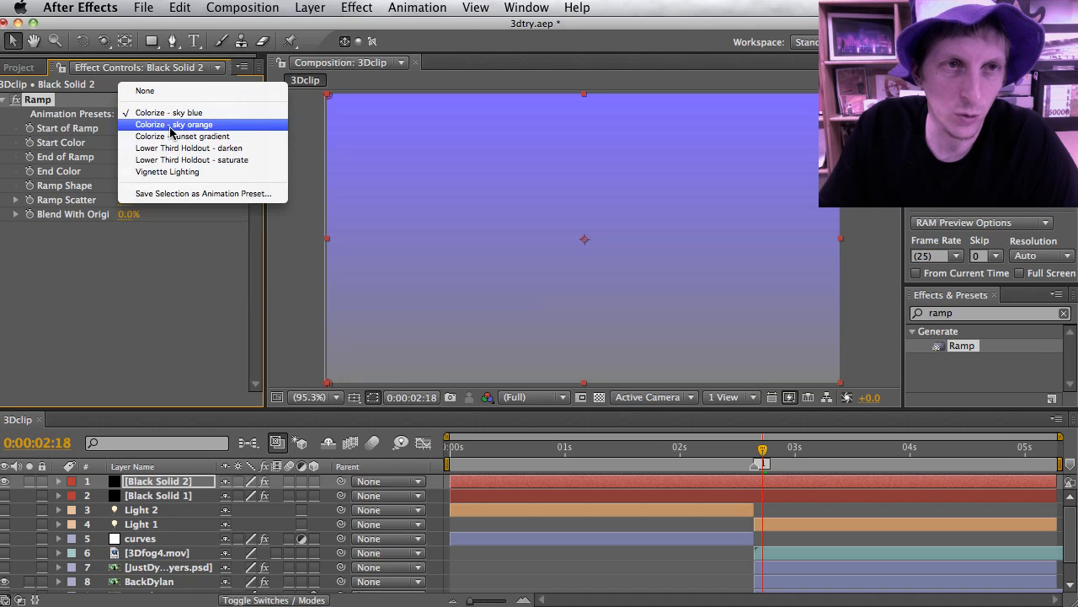
pyautogui.click(171, 126)
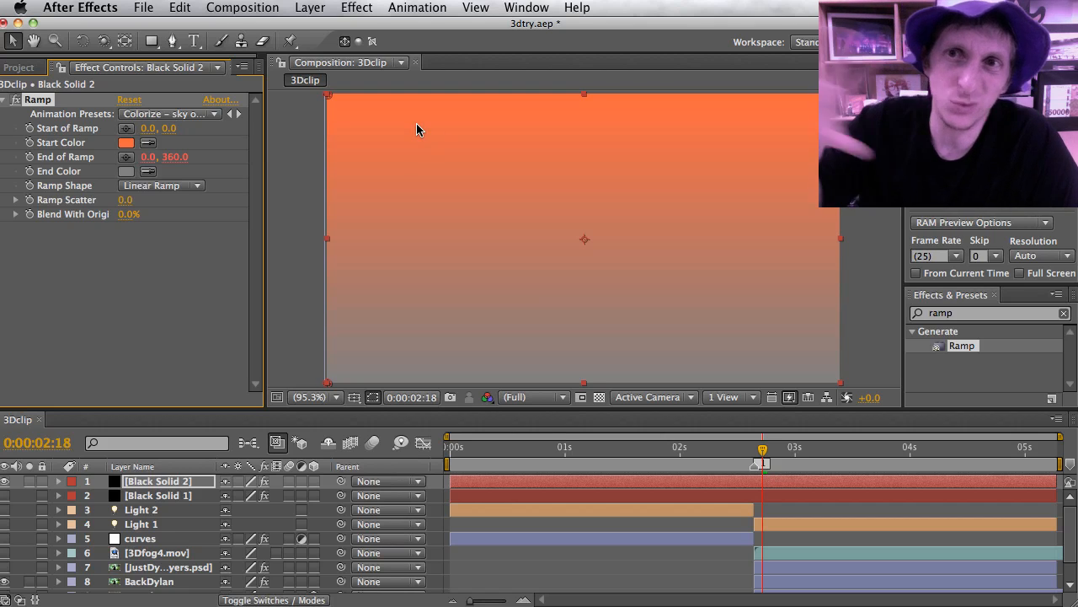
pyautogui.click(196, 117)
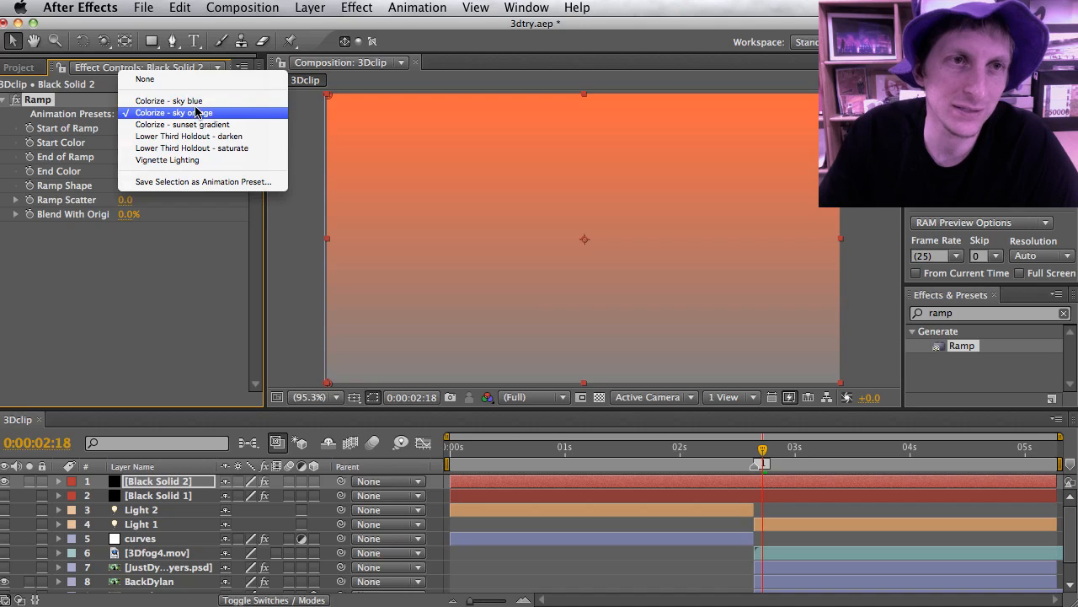
pyautogui.click(181, 100)
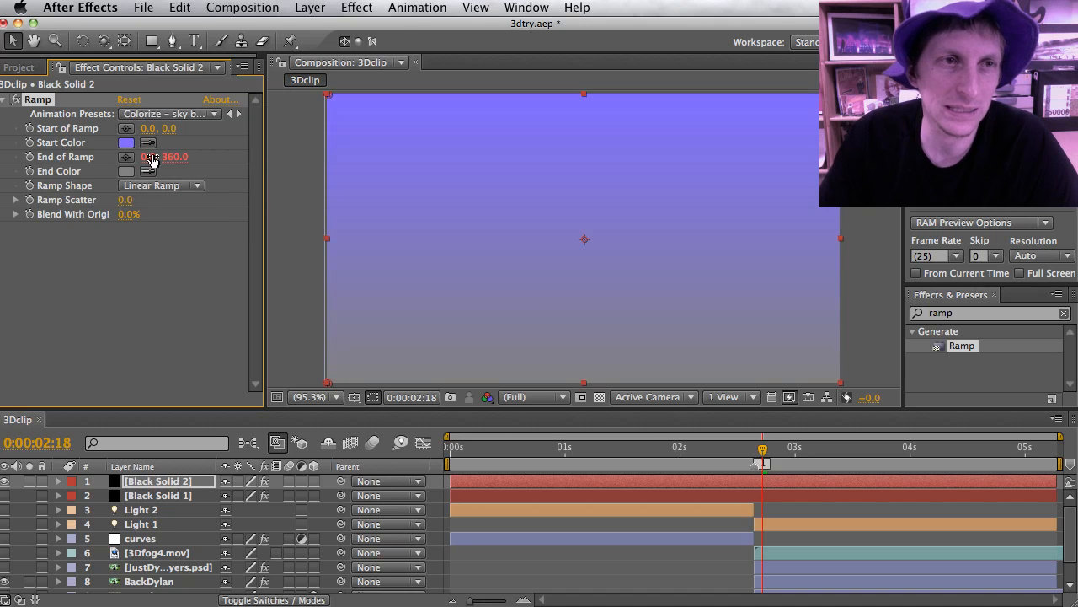
# Step: Set the start color of the solid's Ramp to the light violet A08EF5
pyautogui.click(126, 143)
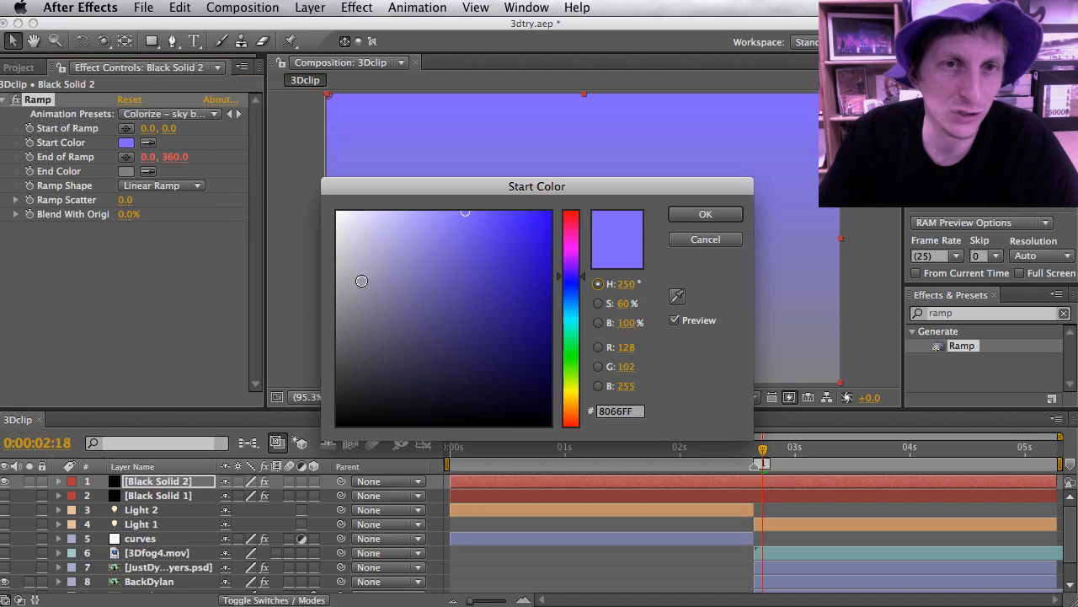
pyautogui.click(474, 254)
pyautogui.click(392, 234)
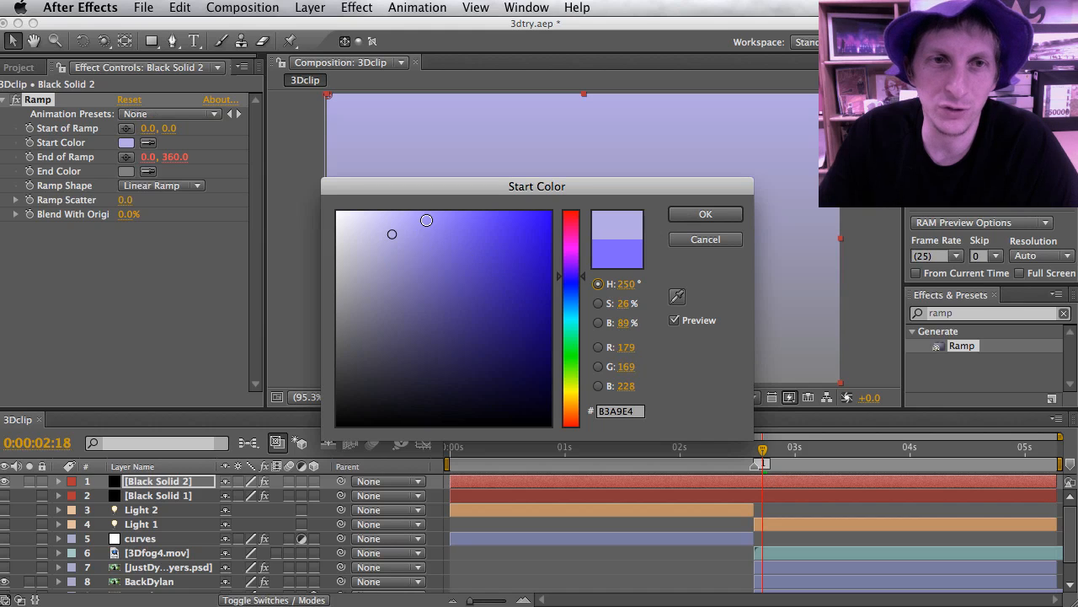
pyautogui.click(427, 219)
pyautogui.click(681, 215)
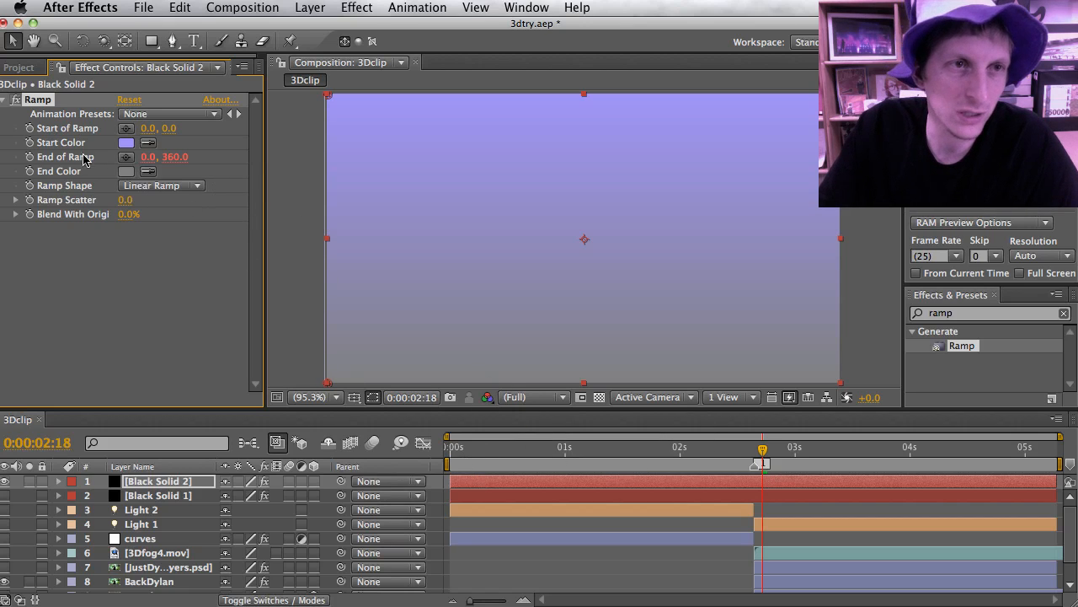
# Step: Enable keyframing of the solid's Ramp for Start Color at 0:00:02:18 and for End of Ramp at 0:00:02:17
pyautogui.click(29, 143)
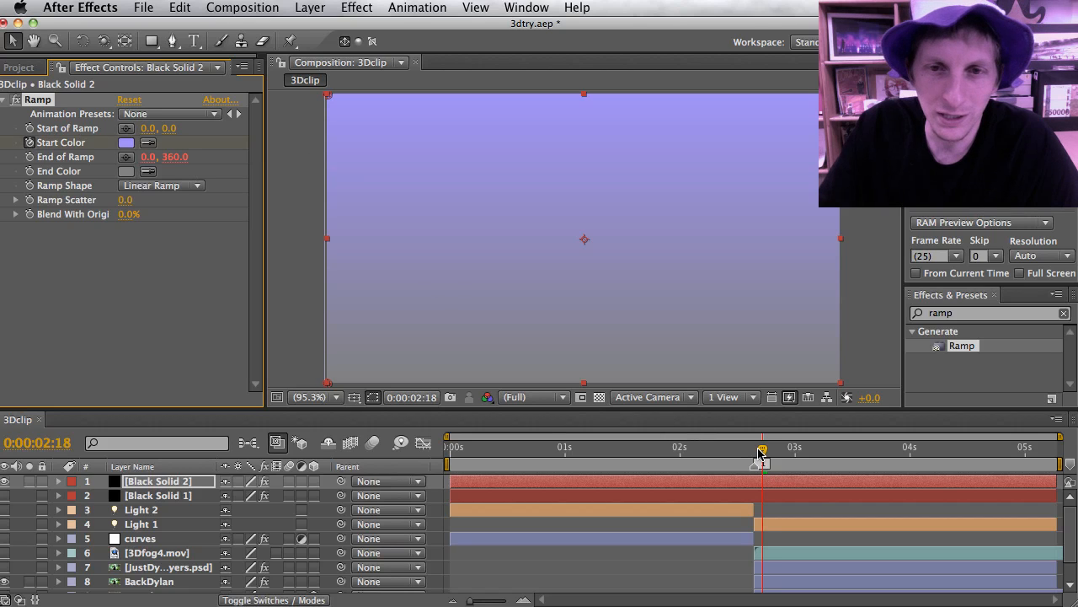
pyautogui.moveTo(759, 454); pyautogui.dragTo(818, 451)
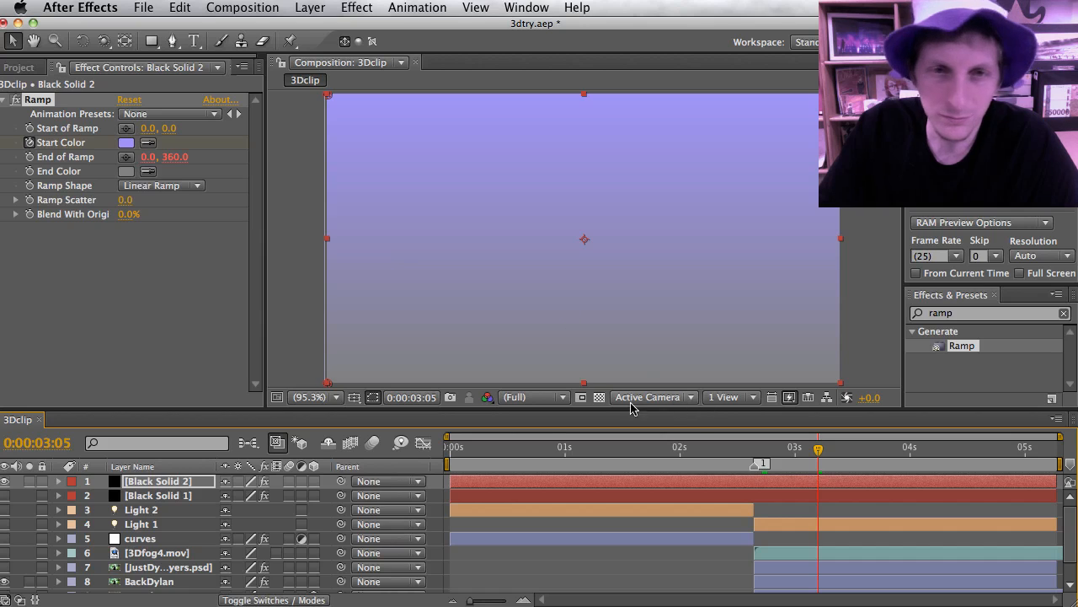
pyautogui.click(126, 143)
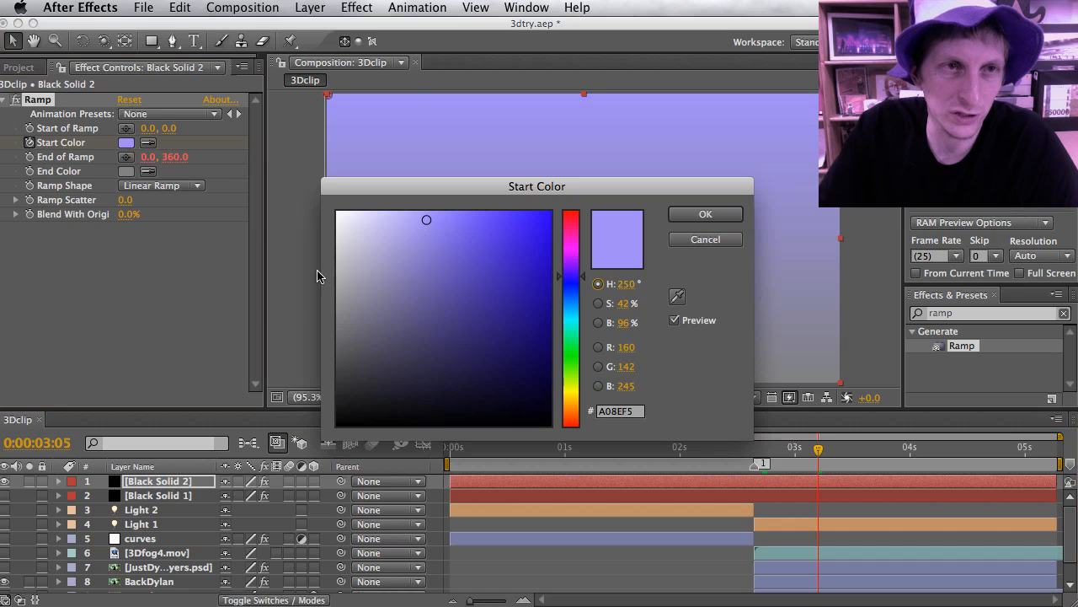
pyautogui.click(708, 238)
pyautogui.moveTo(782, 452); pyautogui.dragTo(758, 451)
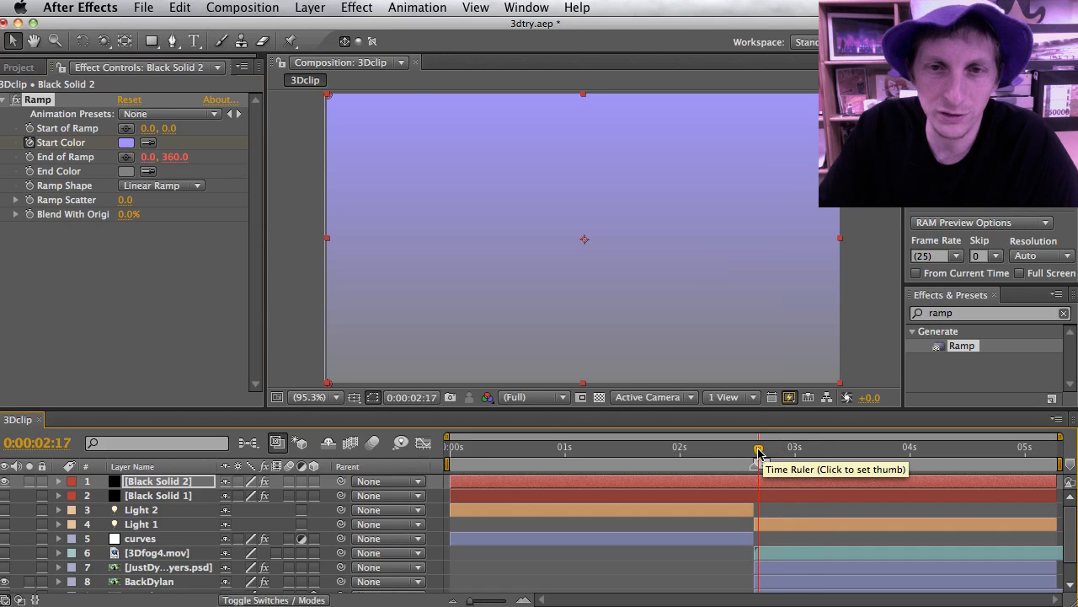
pyautogui.click(25, 164)
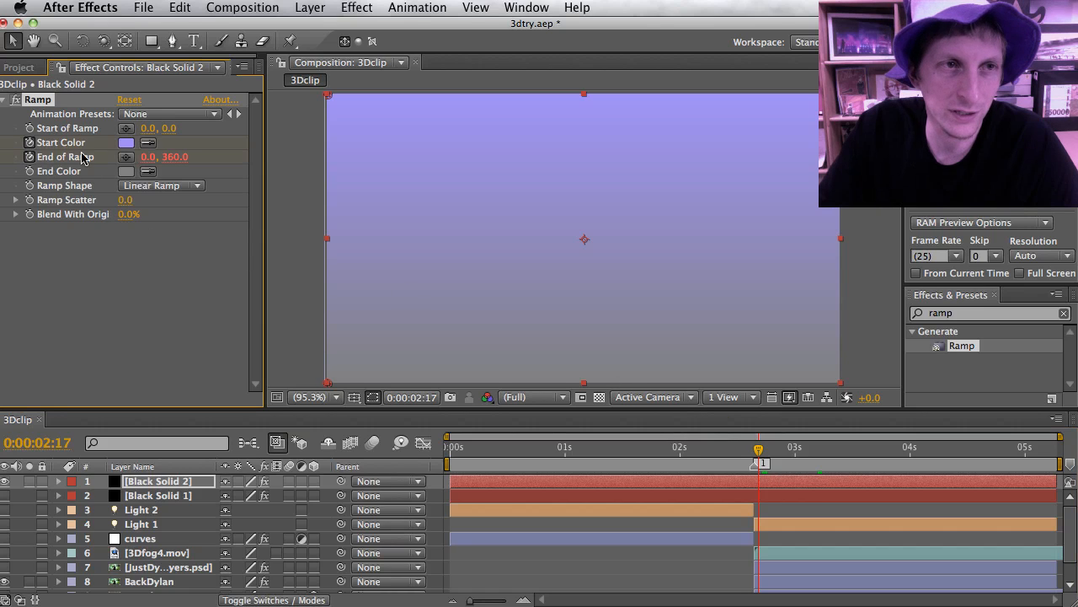
# Step: Set the Ramp's start color to the darker violet 564A95 at 0:00:03:07 and preview the color change from 0:00:02:17
pyautogui.moveTo(836, 449); pyautogui.dragTo(827, 449)
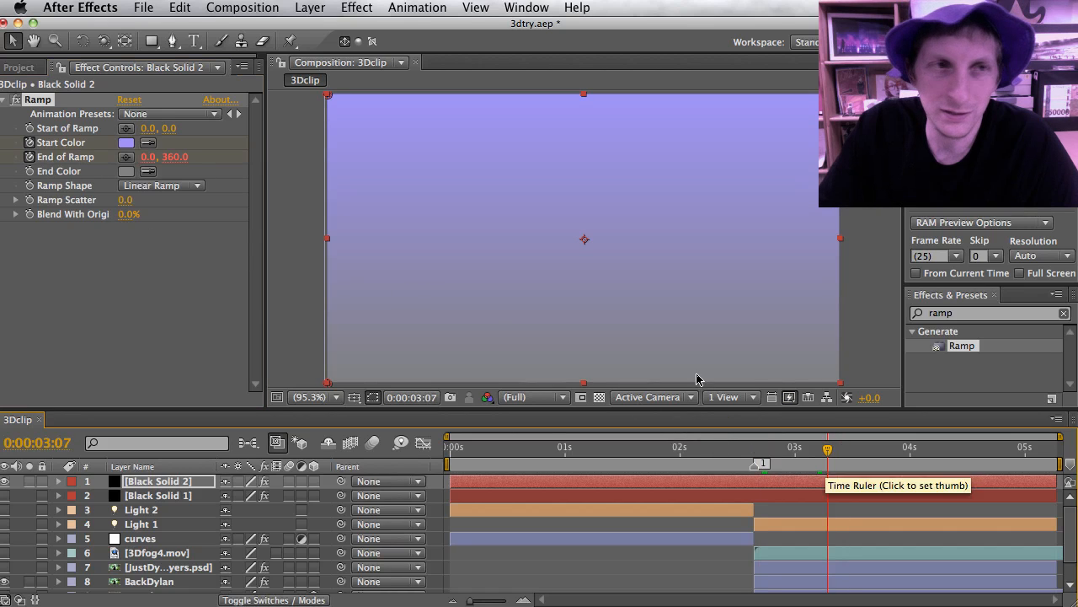
pyautogui.click(126, 144)
pyautogui.click(445, 300)
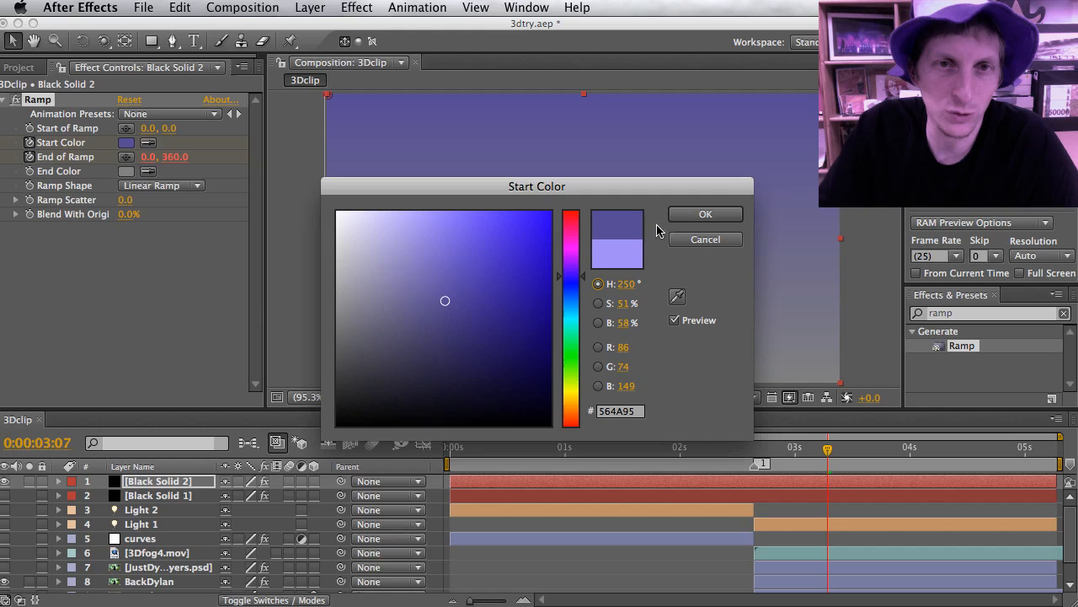
pyautogui.click(704, 216)
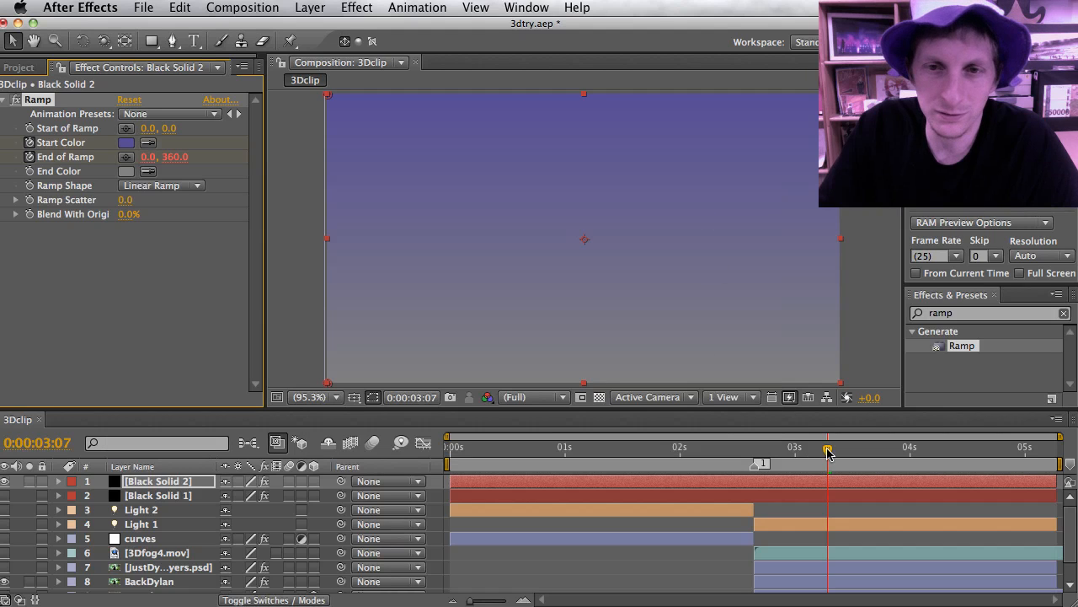
pyautogui.moveTo(828, 452); pyautogui.dragTo(758, 453)
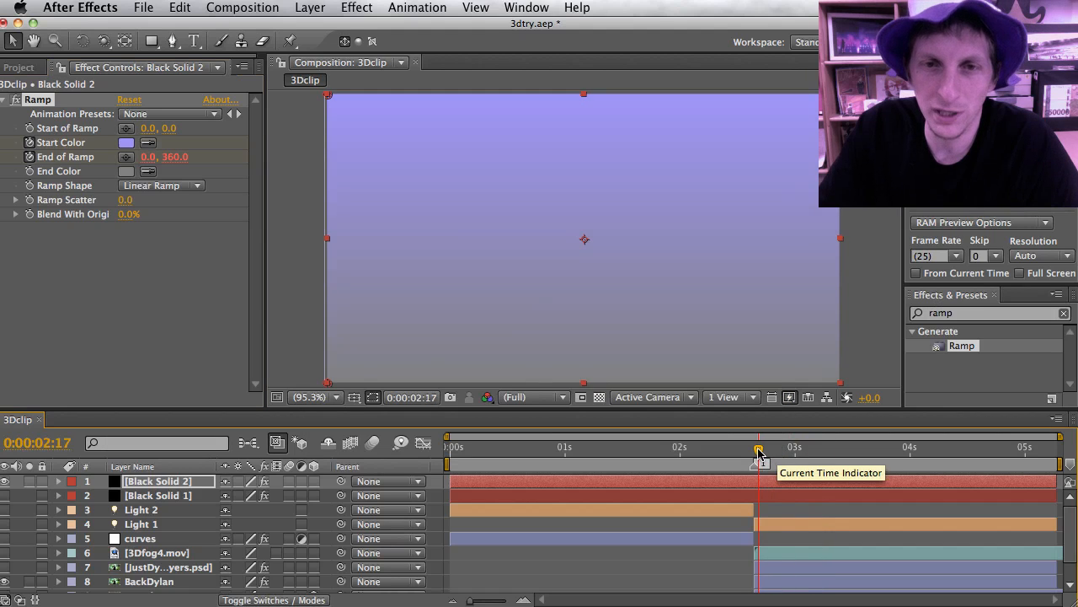
pyautogui.press('space')
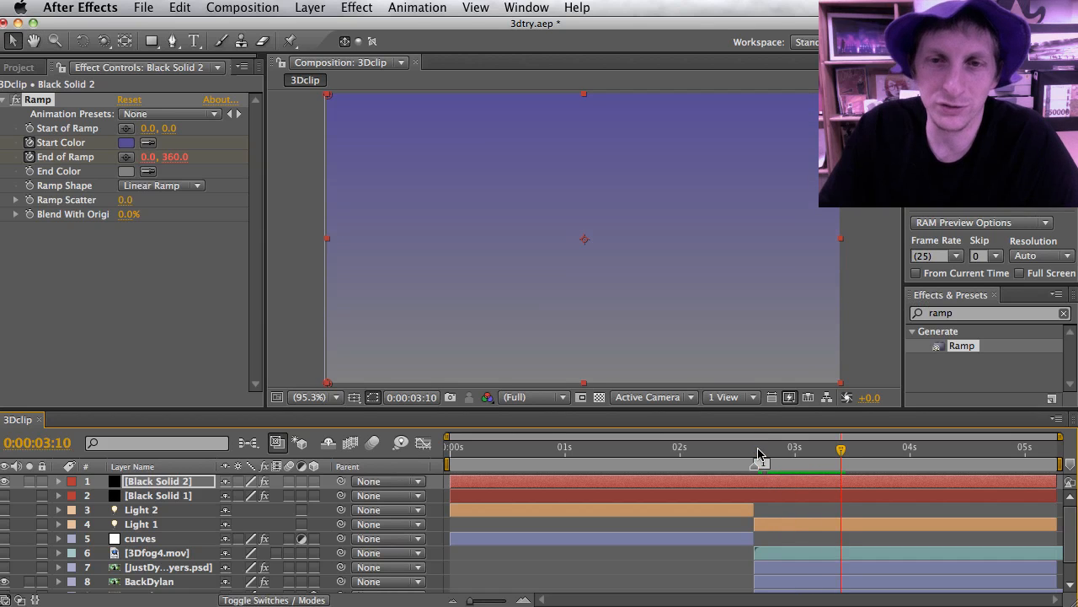
# Step: Delete the gradient solid Black Solid 2 from the composition
pyautogui.click(531, 488)
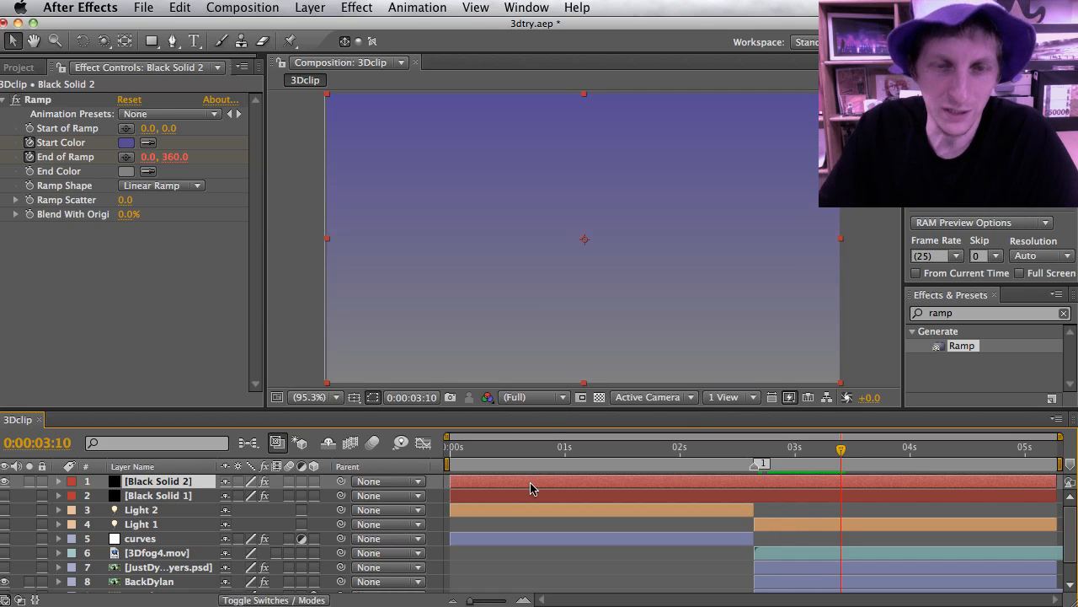
pyautogui.press('Delete')
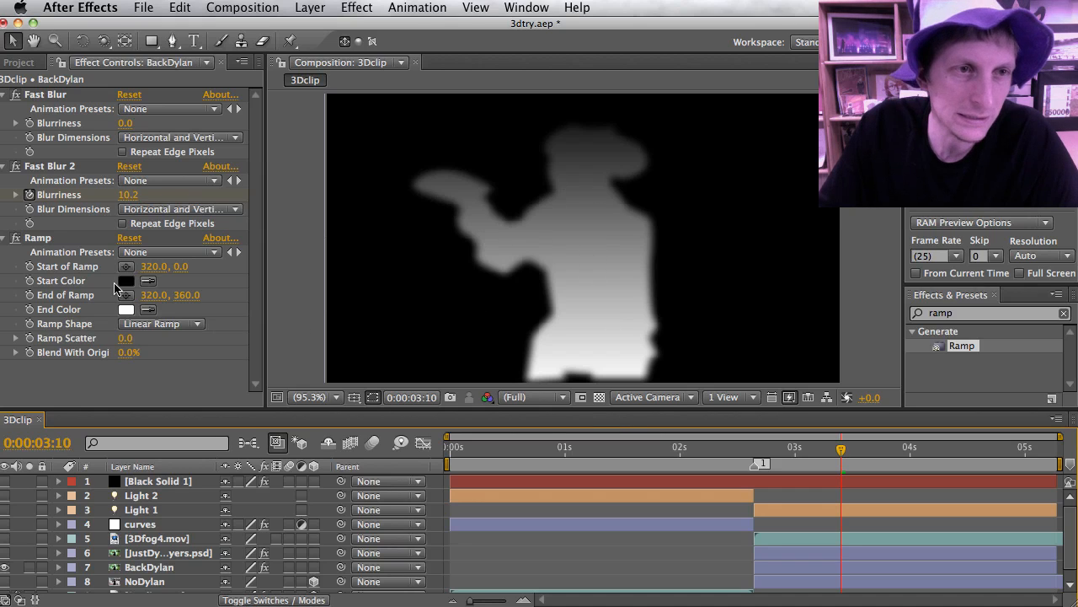
# Step: Apply the Colorize - sky blue preset to BackDylan's Ramp and change its start color to teal
pyautogui.click(138, 258)
pyautogui.click(138, 256)
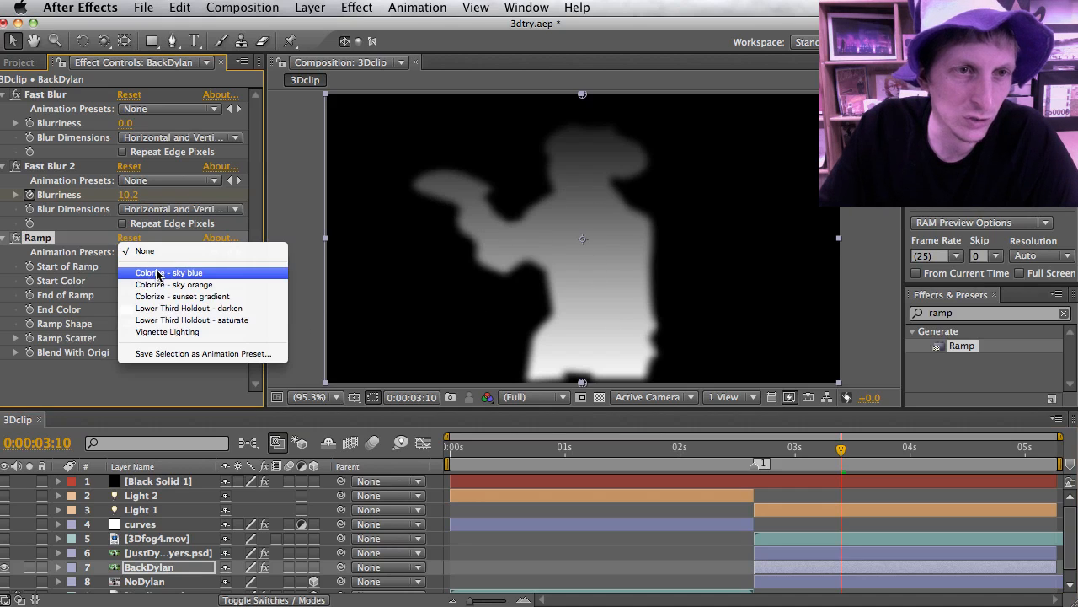
pyautogui.click(153, 273)
pyautogui.click(125, 280)
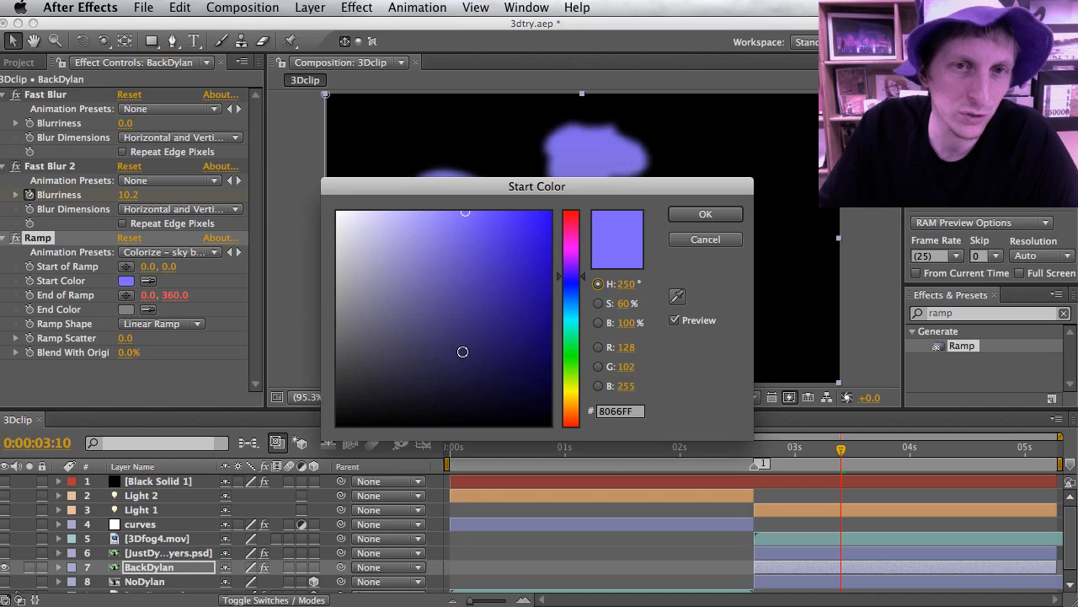
pyautogui.click(571, 313)
pyautogui.moveTo(517, 332); pyautogui.dragTo(515, 279)
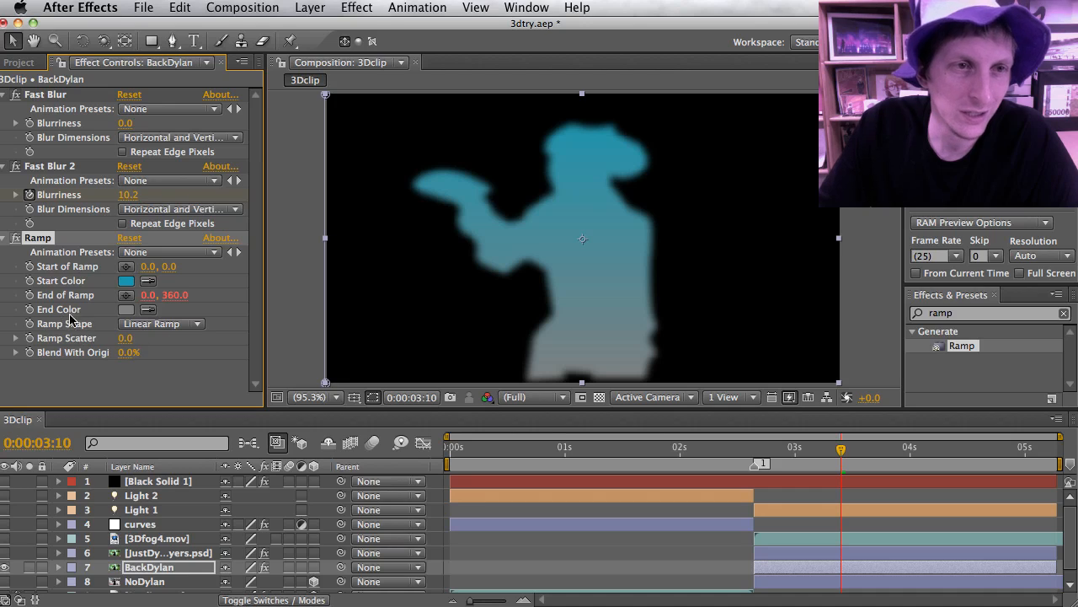
# Step: Try the Radial Ramp shape on BackDylan's Ramp and return it to Linear Ramp
pyautogui.click(133, 328)
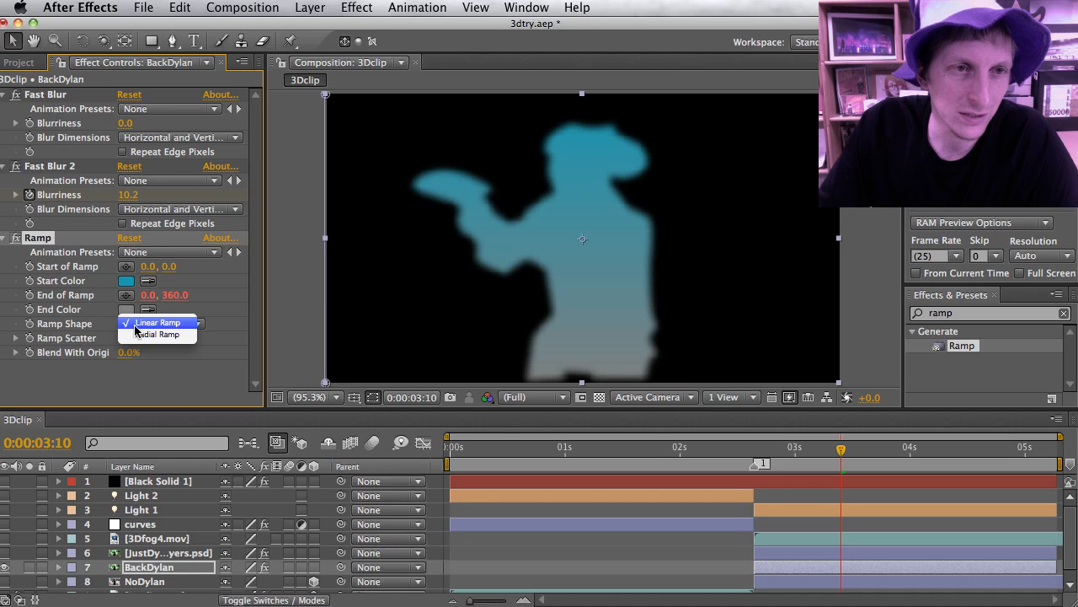
pyautogui.click(141, 337)
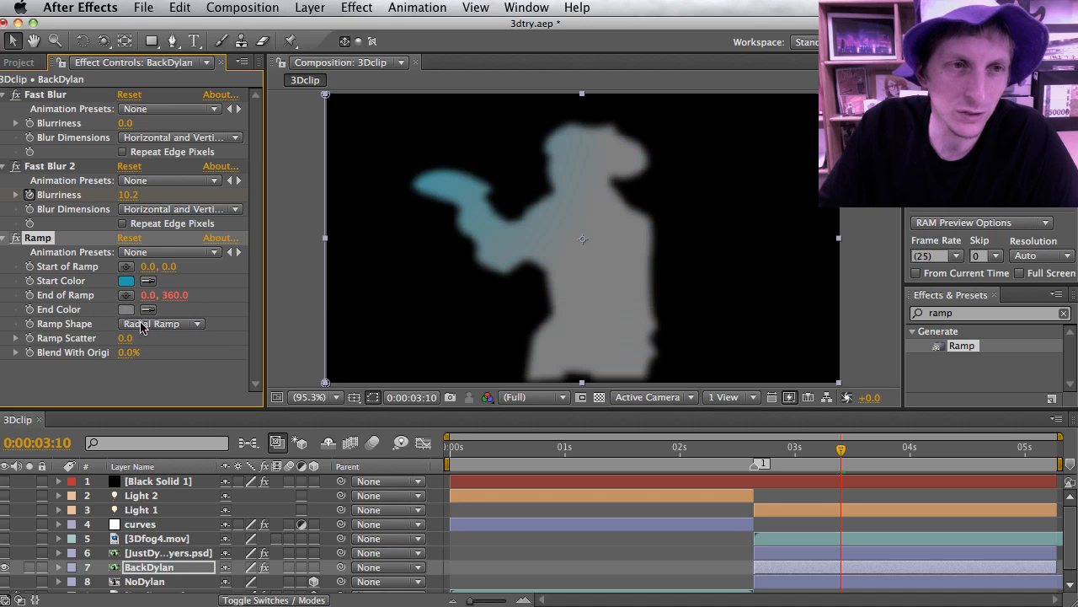
pyautogui.click(141, 327)
pyautogui.click(139, 309)
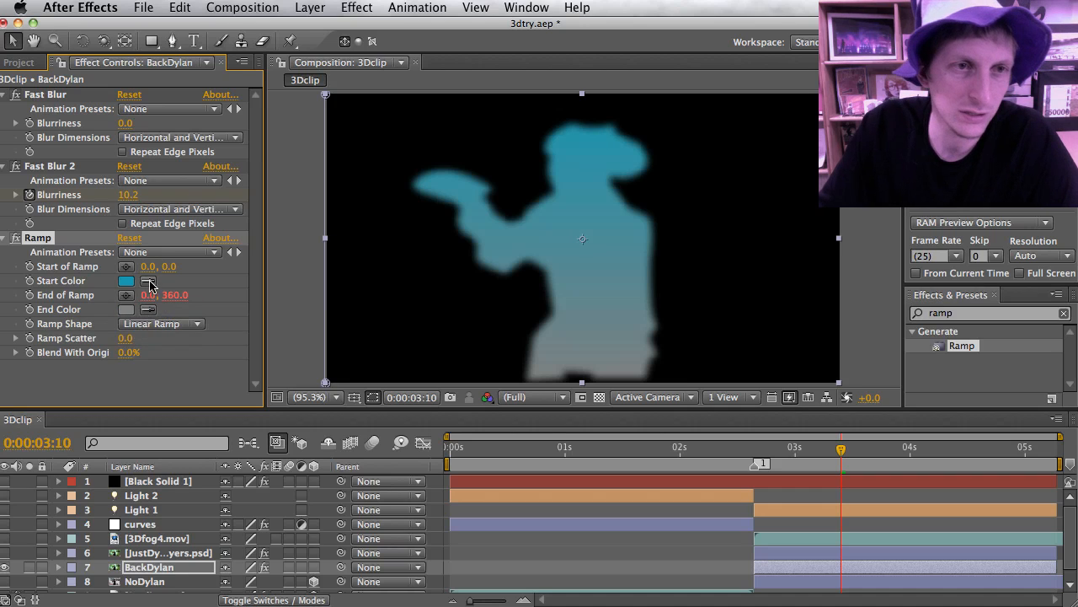
# Step: Move BackDylan's ramp start to -24.0, 0.0 and scale the layer up to 113%
pyautogui.moveTo(149, 266); pyautogui.dragTo(129, 266)
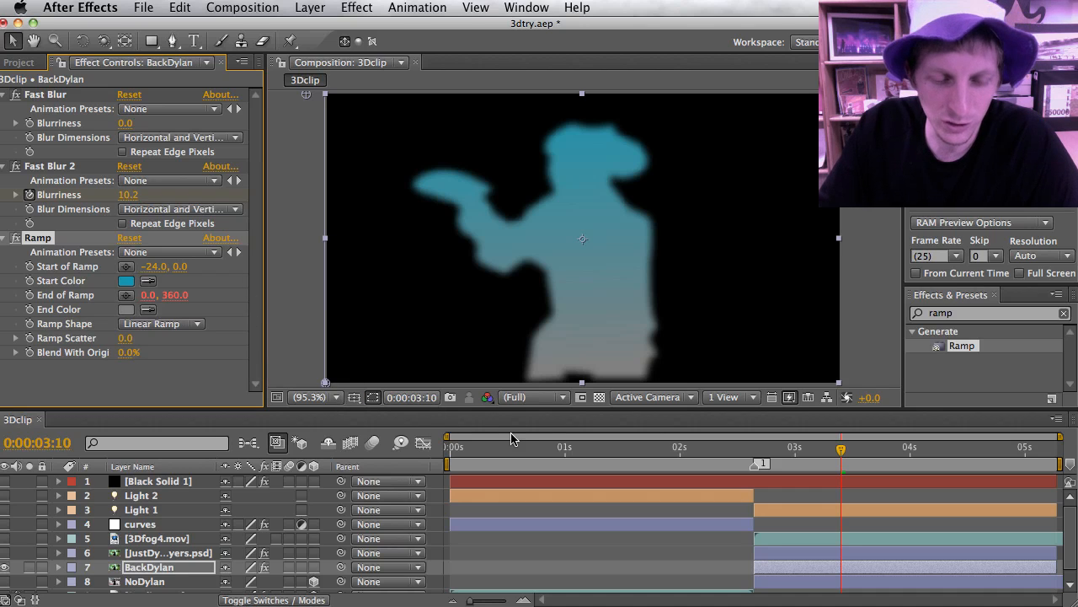
pyautogui.press('s')
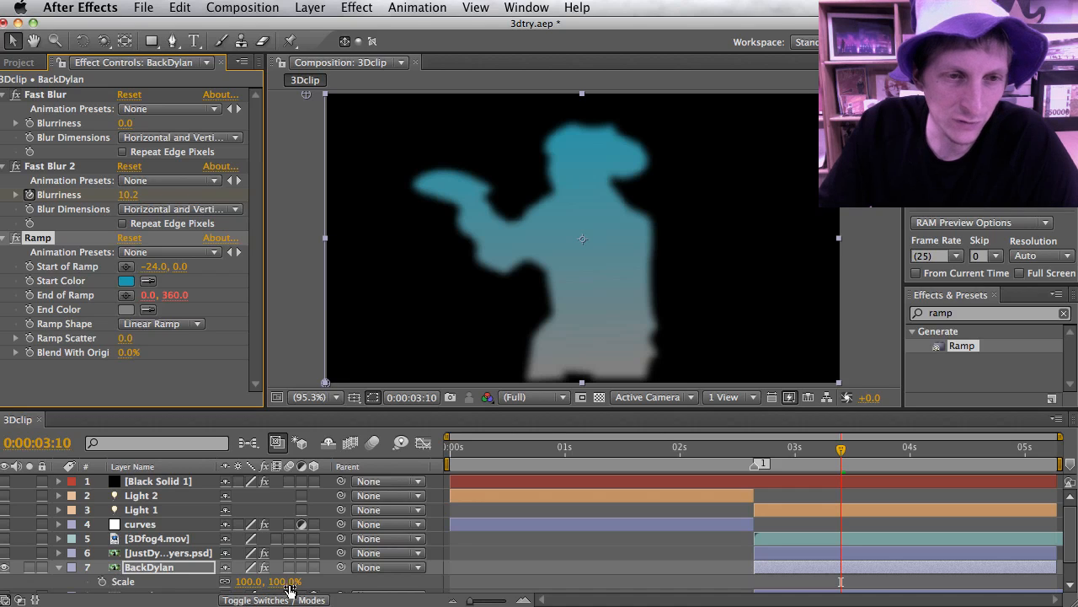
pyautogui.moveTo(278, 584)
pyautogui.mouseDown()
pyautogui.moveTo(287, 581)
pyautogui.moveTo(266, 581)
pyautogui.mouseUp()
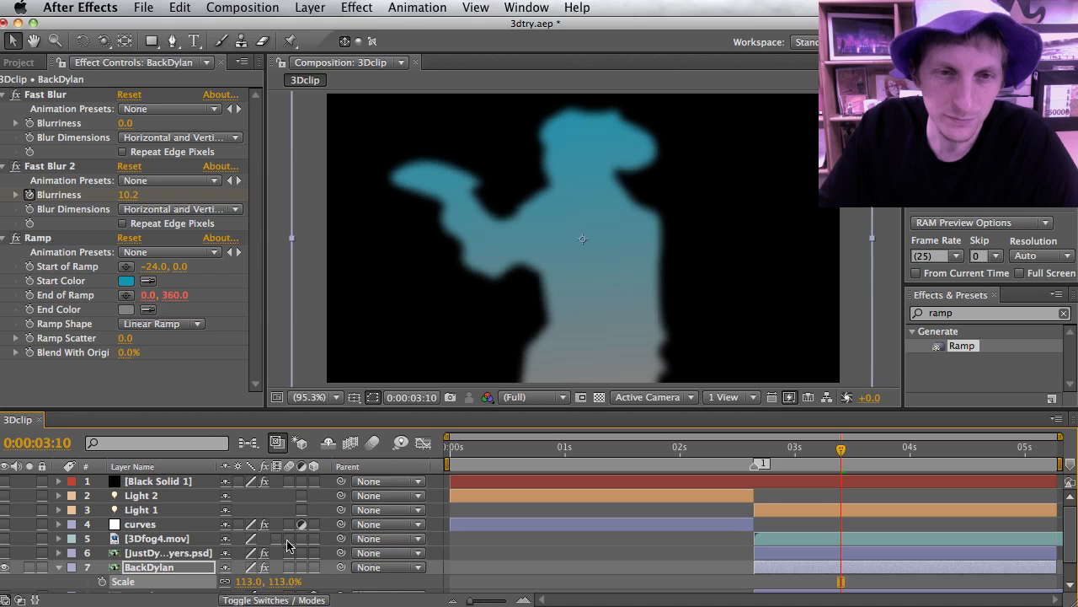
# Step: Show the original cut-out figure layer again and reduce BackDylan's scale to 107% for a thinner outline
pyautogui.click(6, 554)
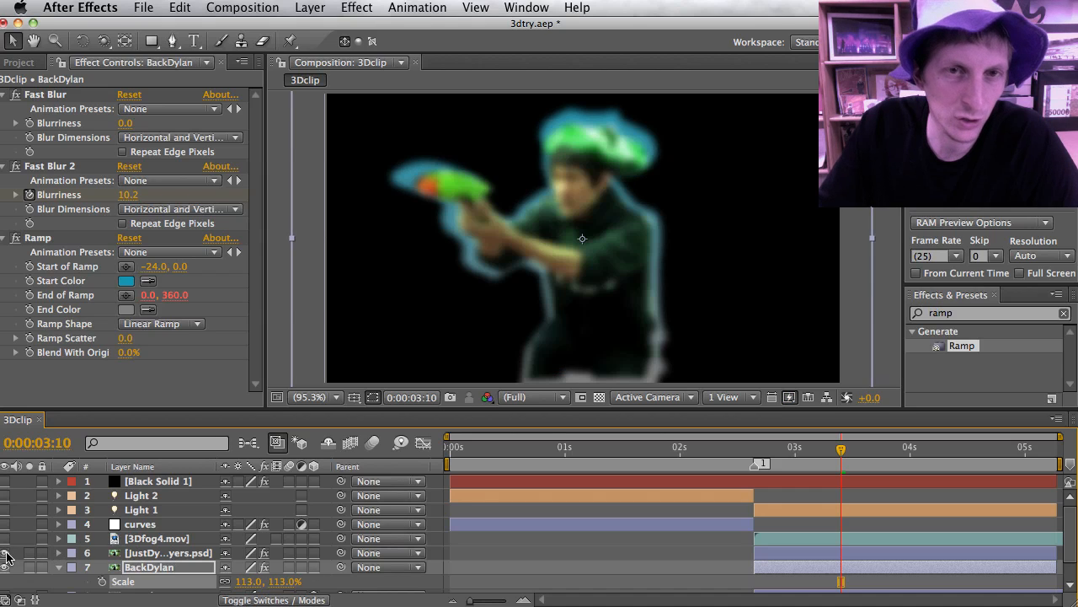
pyautogui.click(503, 324)
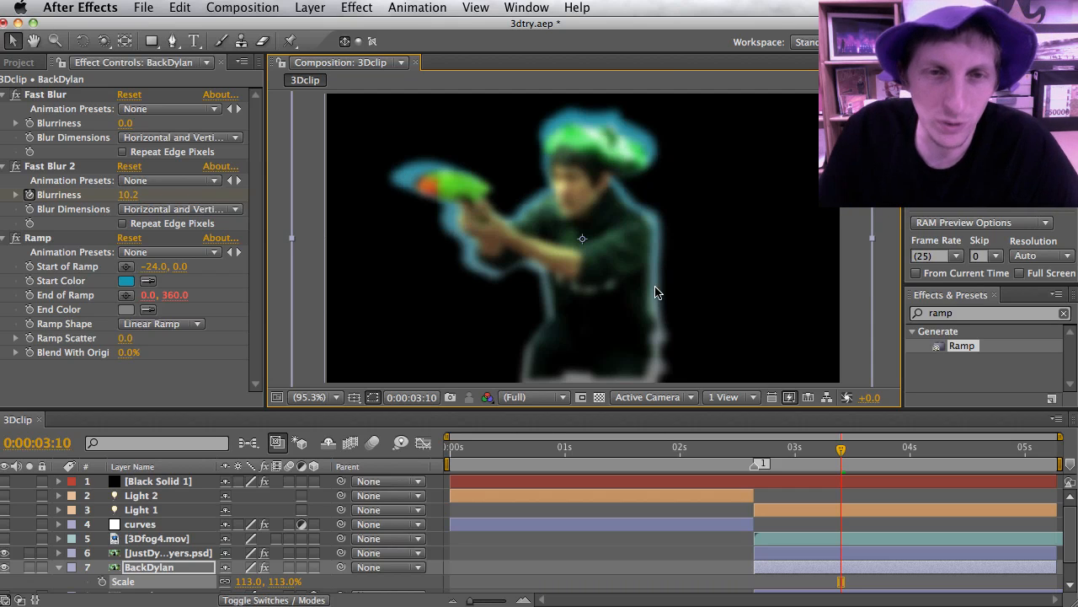
pyautogui.click(251, 581)
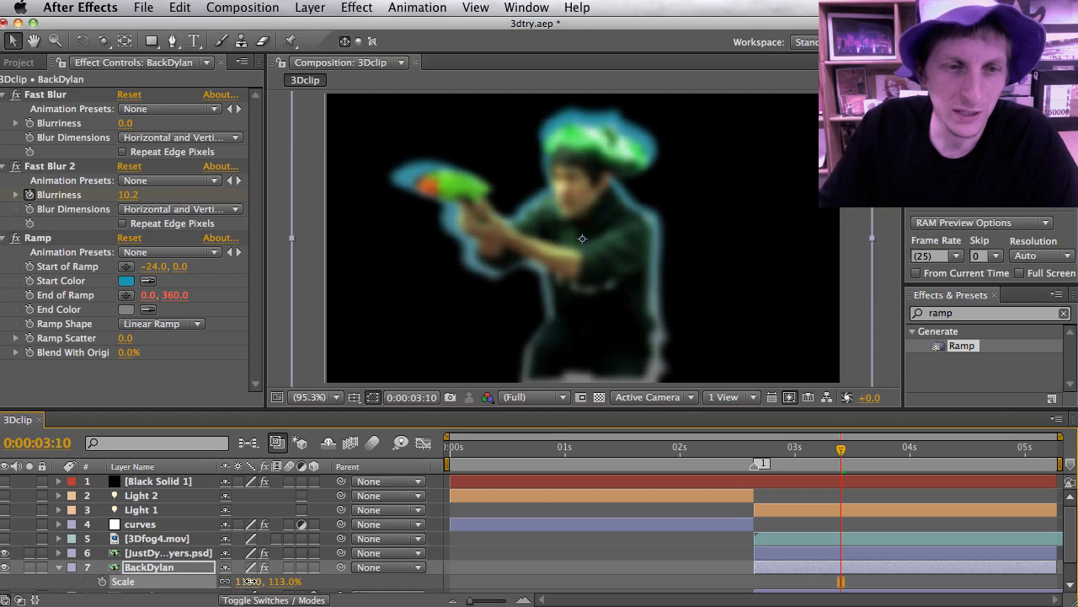
pyautogui.moveTo(245, 582); pyautogui.dragTo(245, 581)
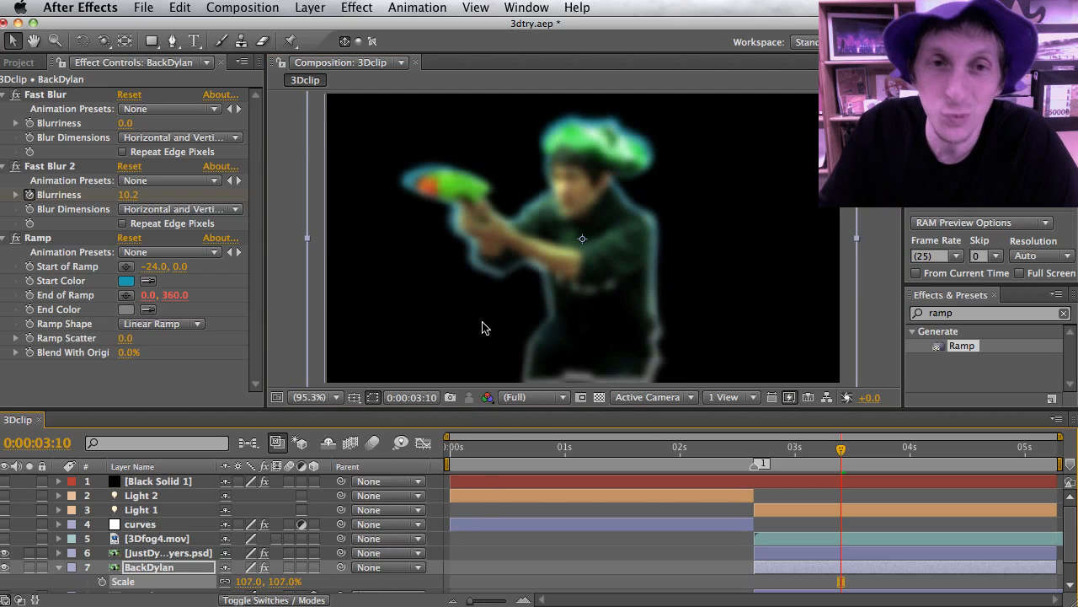
# Step: At 0:00:02:17, apply the Posterize effect to the original cut-out figure layer and lower its level to 3
pyautogui.moveTo(841, 458); pyautogui.dragTo(758, 459)
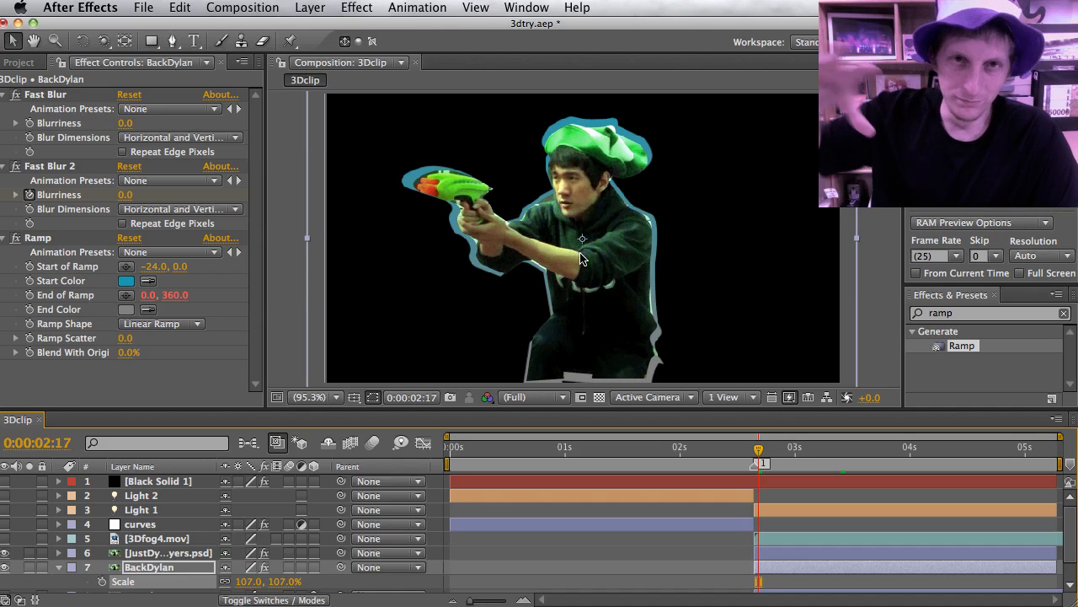
pyautogui.click(173, 553)
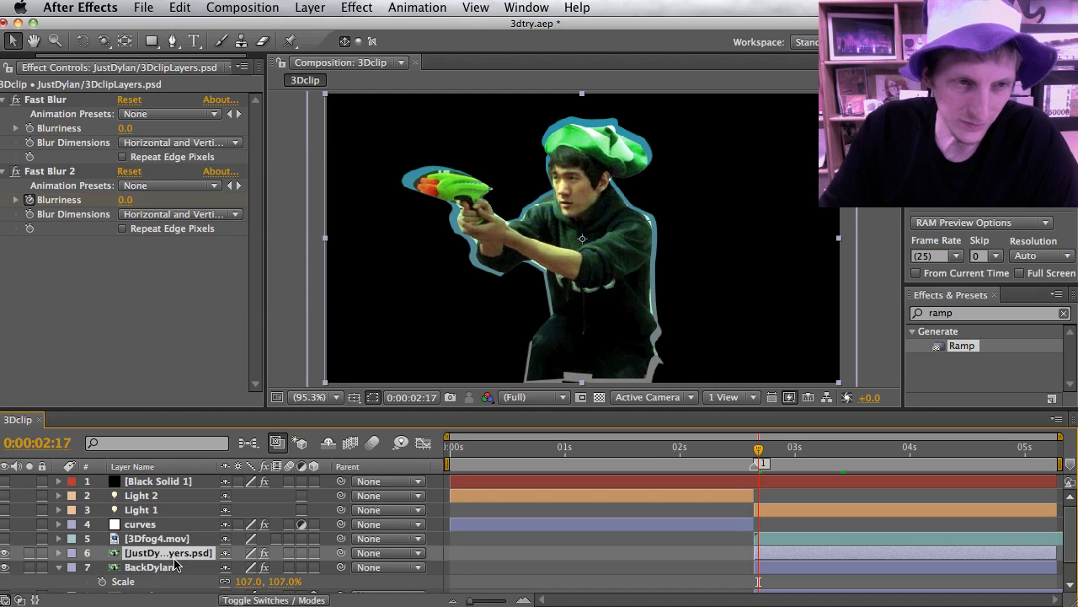
pyautogui.click(356, 8)
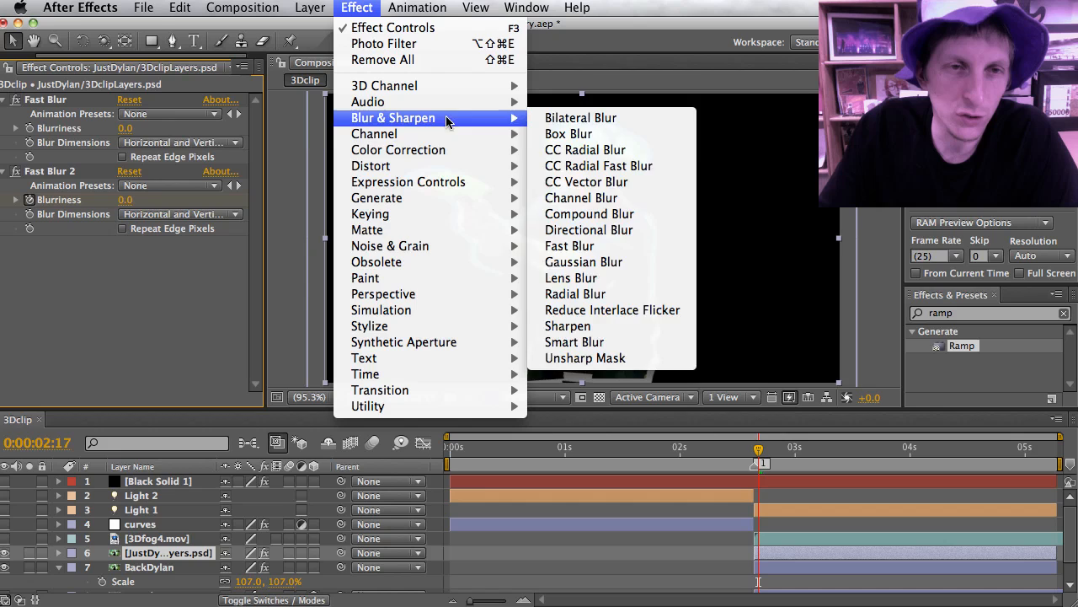
pyautogui.moveTo(447, 143)
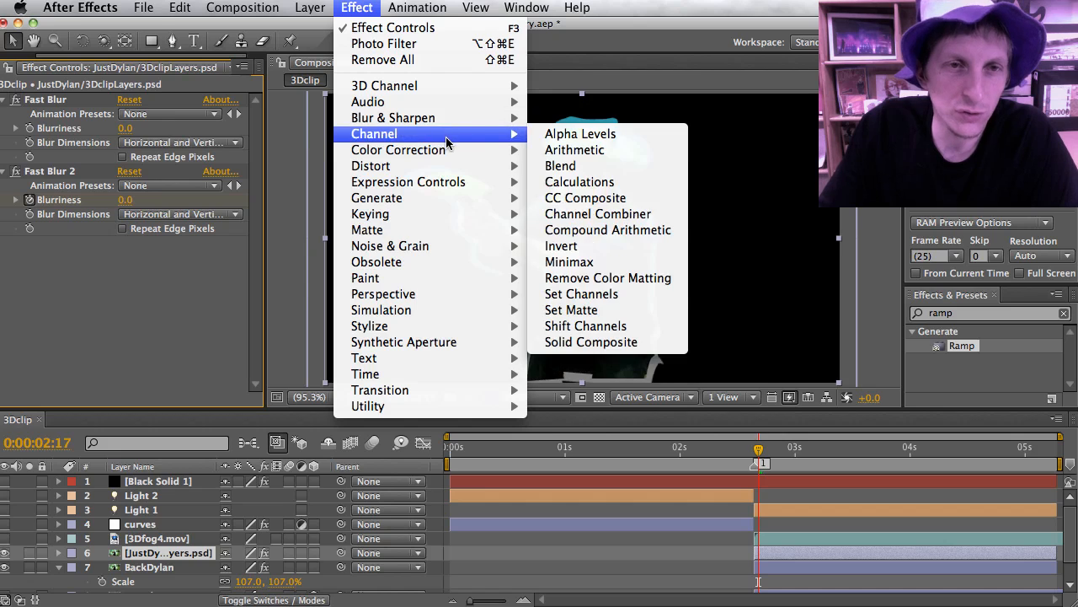
pyautogui.moveTo(447, 324)
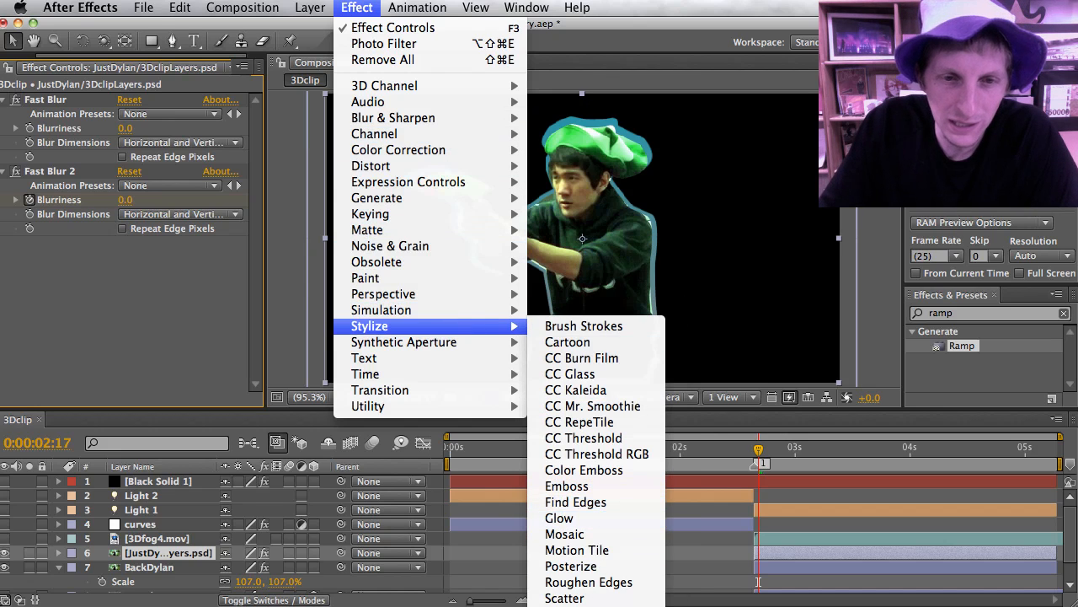
pyautogui.click(597, 567)
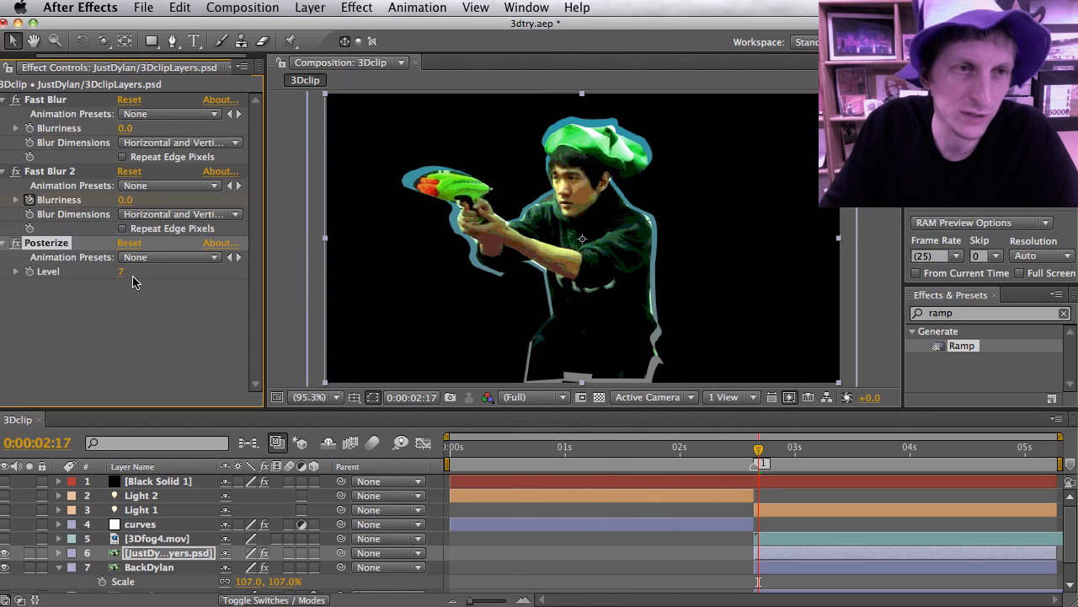
pyautogui.moveTo(122, 271); pyautogui.dragTo(83, 267)
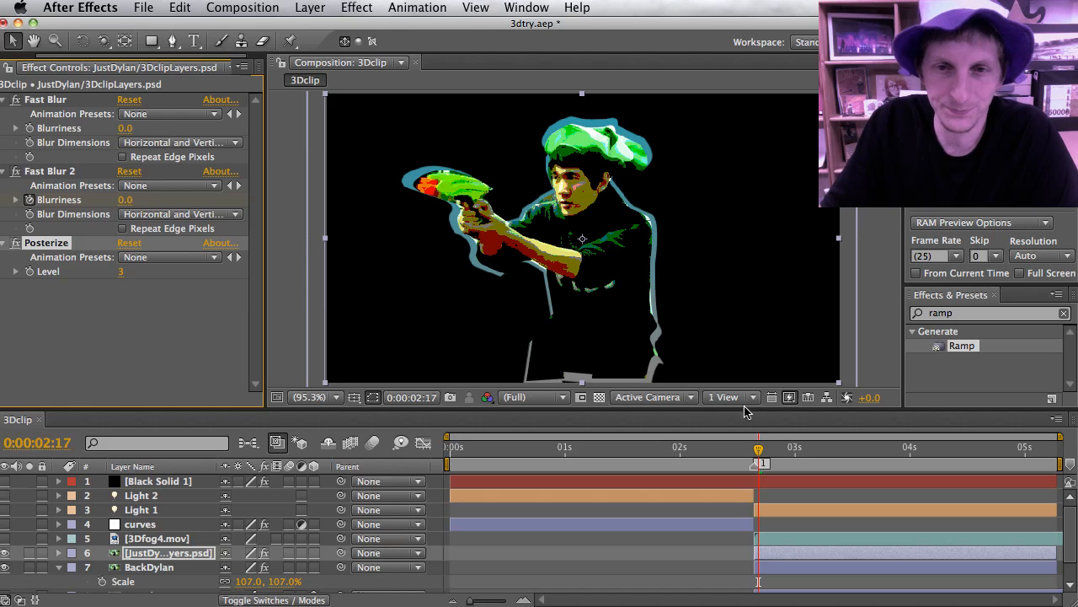
# Step: Make all the hidden layers visible again, from the black solid, lights, curves and fog down to NoDylan and 3Dclip.m4v
pyautogui.moveTo(765, 469); pyautogui.dragTo(736, 468)
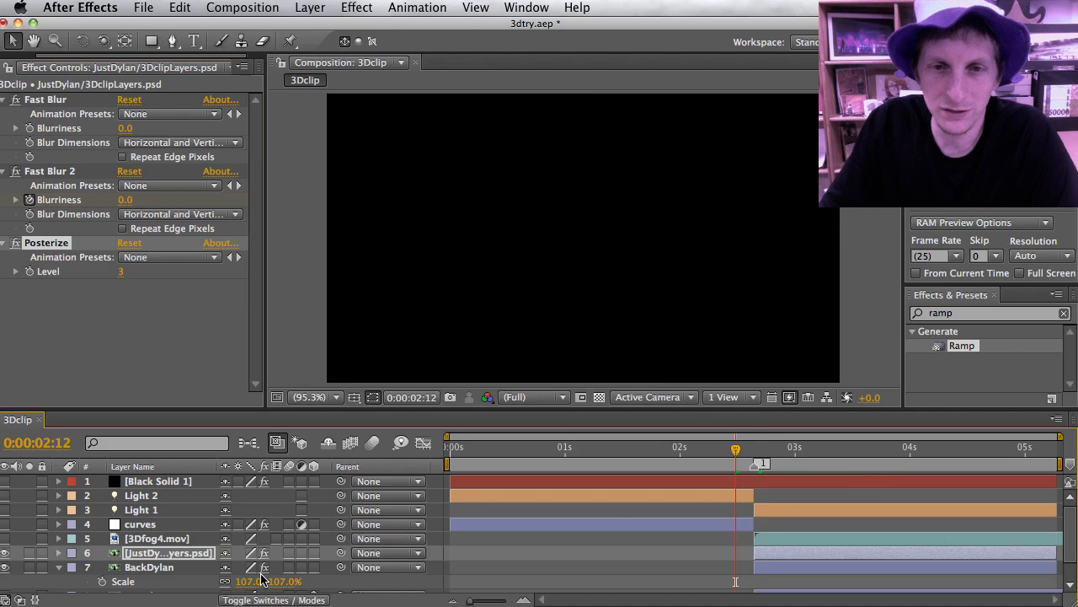
pyautogui.moveTo(7, 540); pyautogui.dragTo(5, 481)
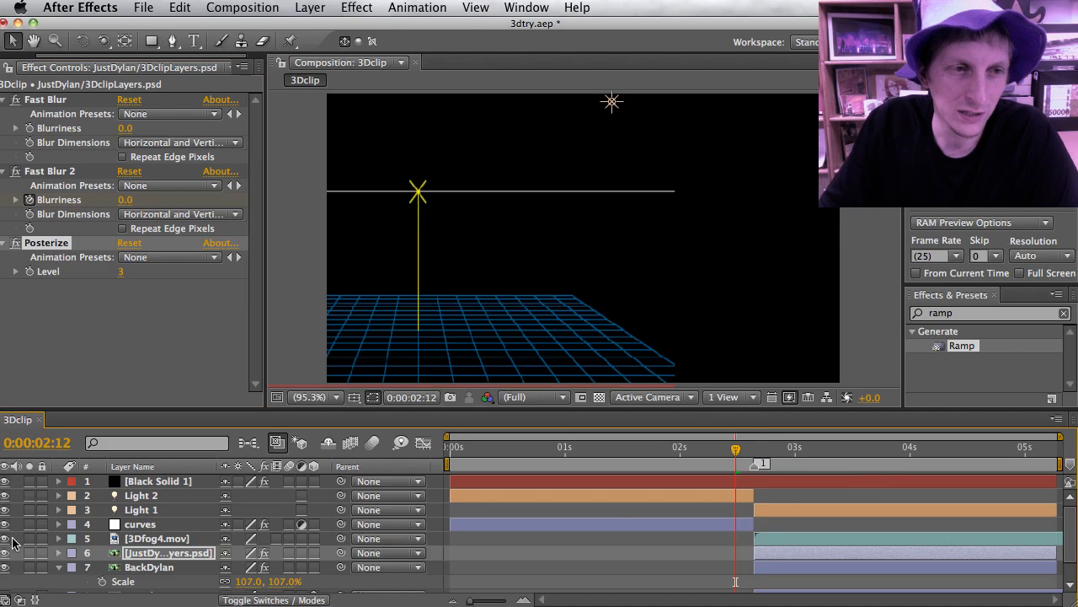
pyautogui.scroll(-2, 4, 578)
pyautogui.moveTo(4, 570); pyautogui.dragTo(4, 585)
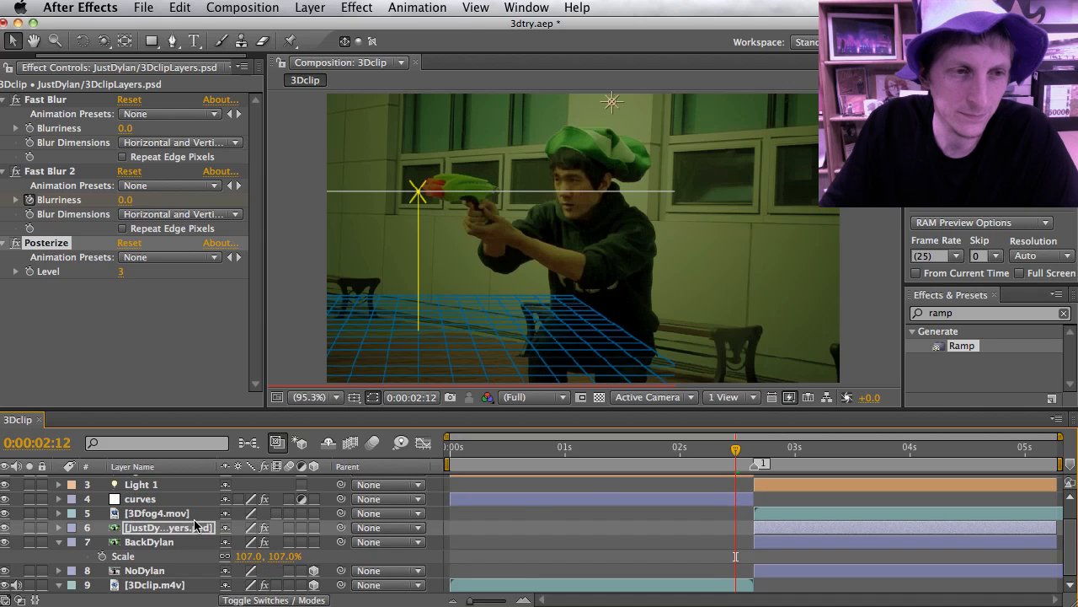
# Step: Preview the composition from 0:00:02:13 through the freeze frame, and scrub the end and the opening to check the combined effects
pyautogui.moveTo(733, 449); pyautogui.dragTo(739, 450)
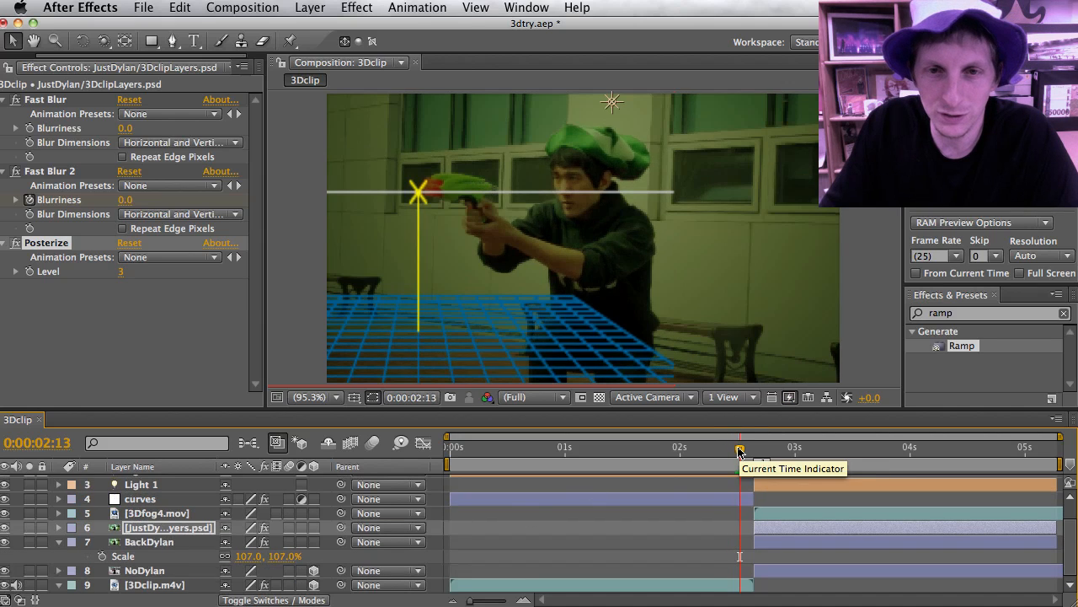
pyautogui.press('space')
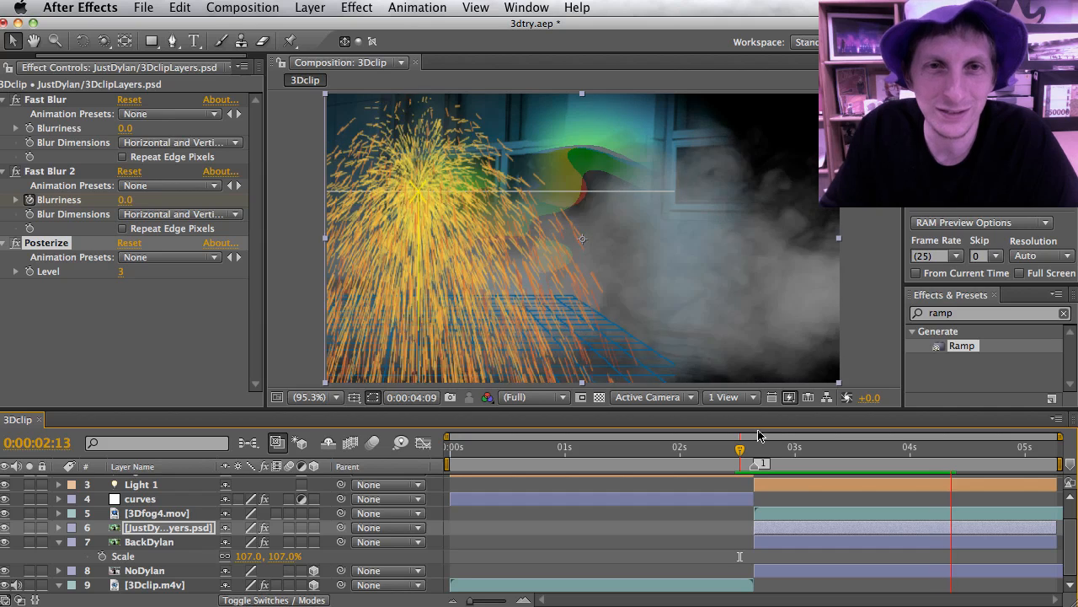
pyautogui.press('space')
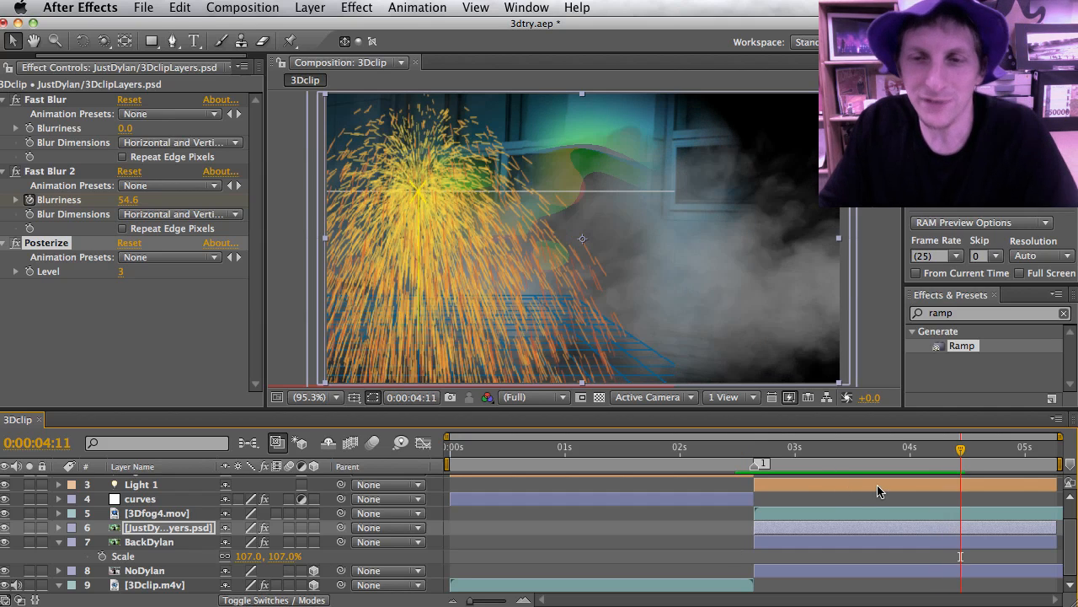
pyautogui.moveTo(965, 453); pyautogui.dragTo(1044, 452)
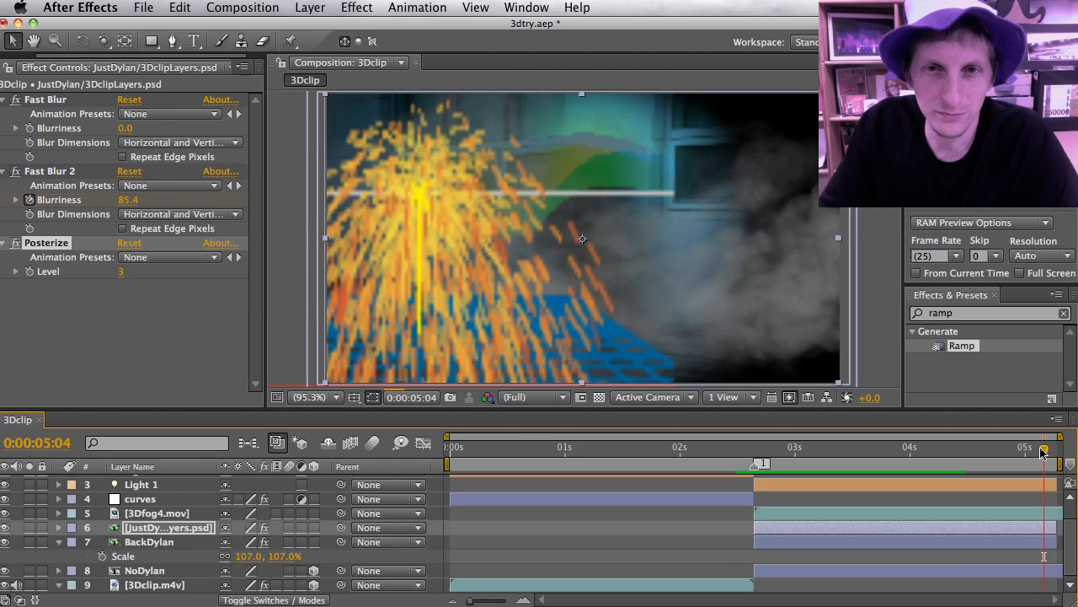
pyautogui.moveTo(612, 453); pyautogui.dragTo(482, 451)
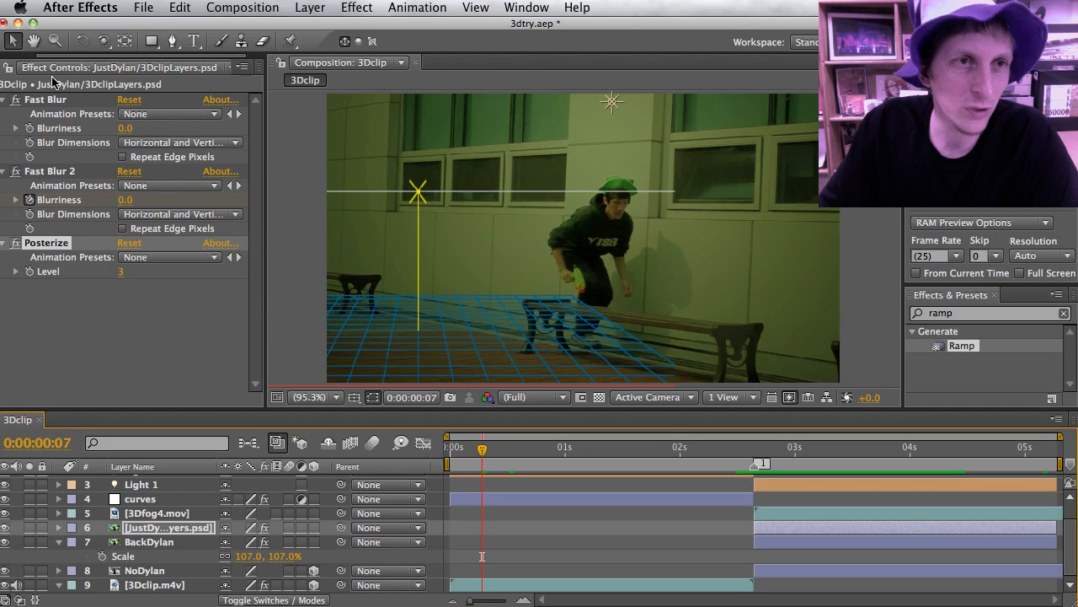
pyautogui.moveTo(190, 29)
pyautogui.mouseDown()
pyautogui.moveTo(218, 29)
pyautogui.moveTo(194, 28)
pyautogui.mouseUp()
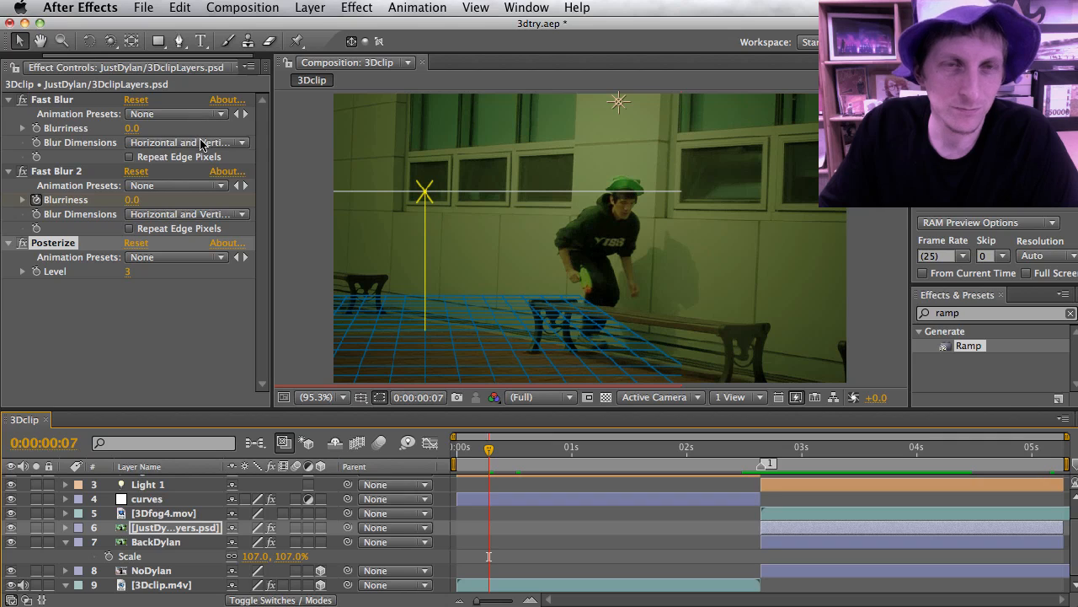
# Step: Duplicate the 3Dfog4.mov layer and shift the lower copy earlier so it starts at the beginning of the composition
pyautogui.click(186, 515)
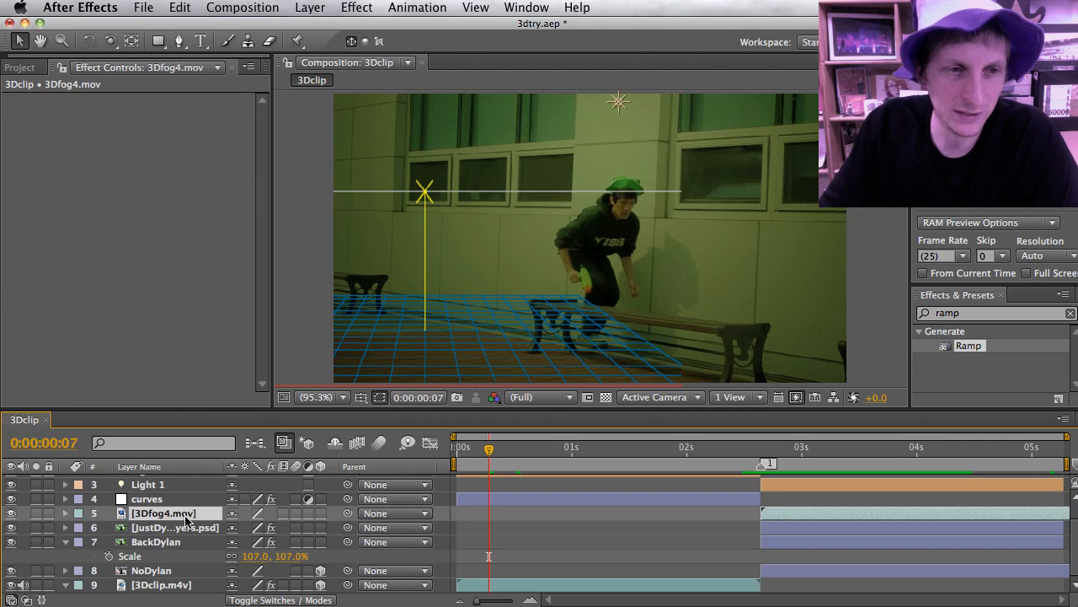
pyautogui.press('super+d')
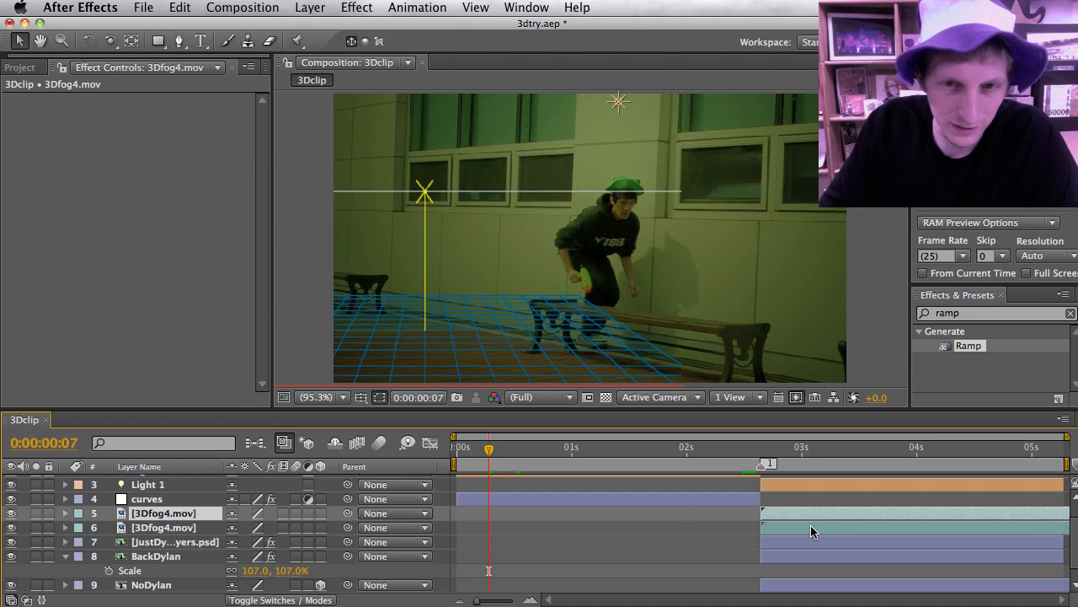
pyautogui.moveTo(811, 525); pyautogui.dragTo(504, 526)
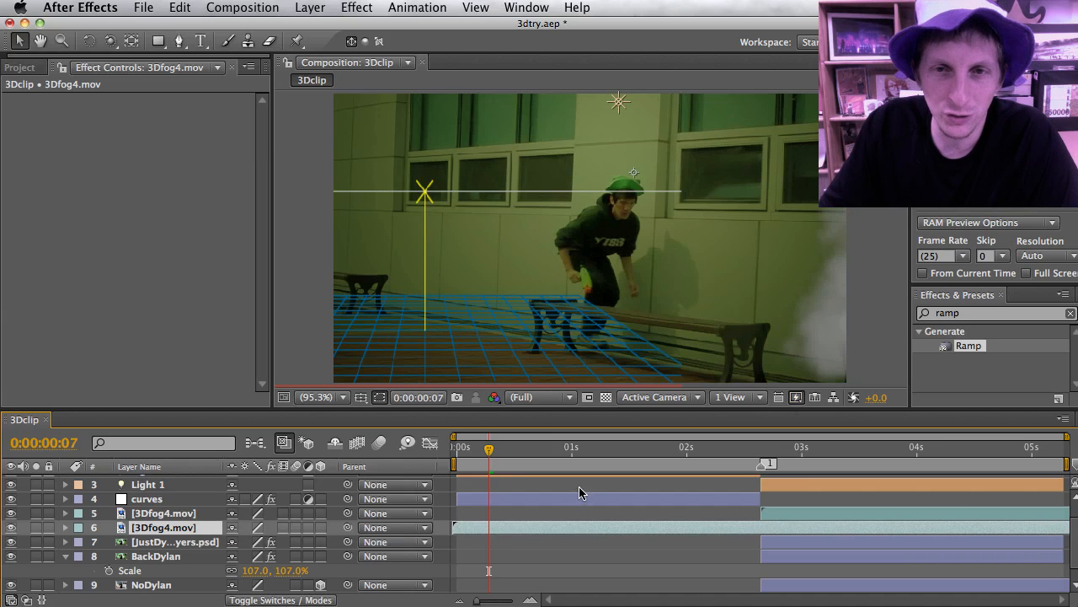
# Step: Preview the opening clip with the added fog and its transition into the freeze frame, and return to 0:00:00:00
pyautogui.press('space')
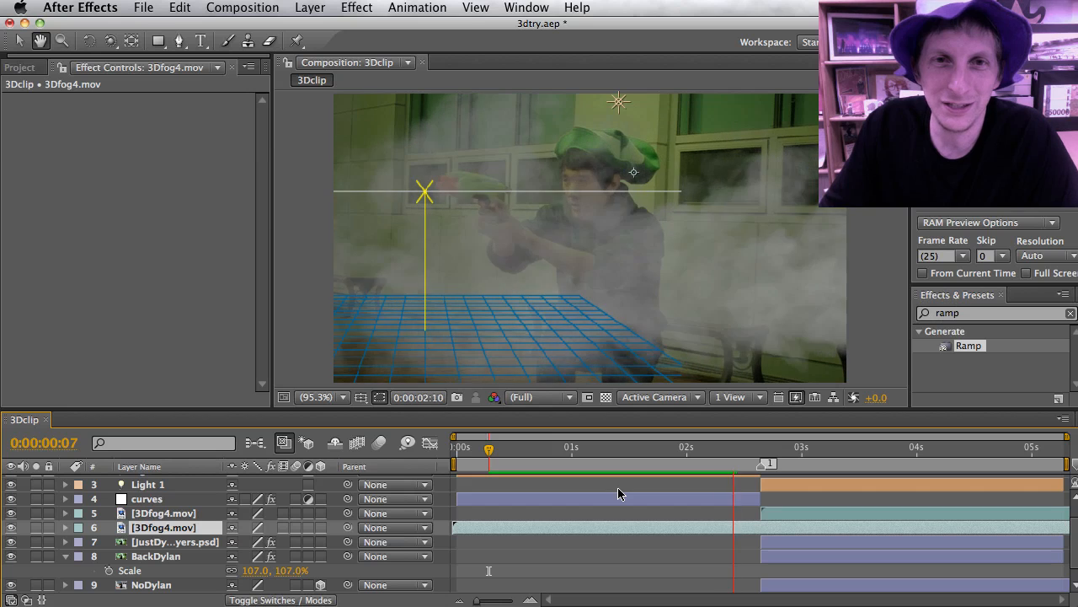
pyautogui.press('space')
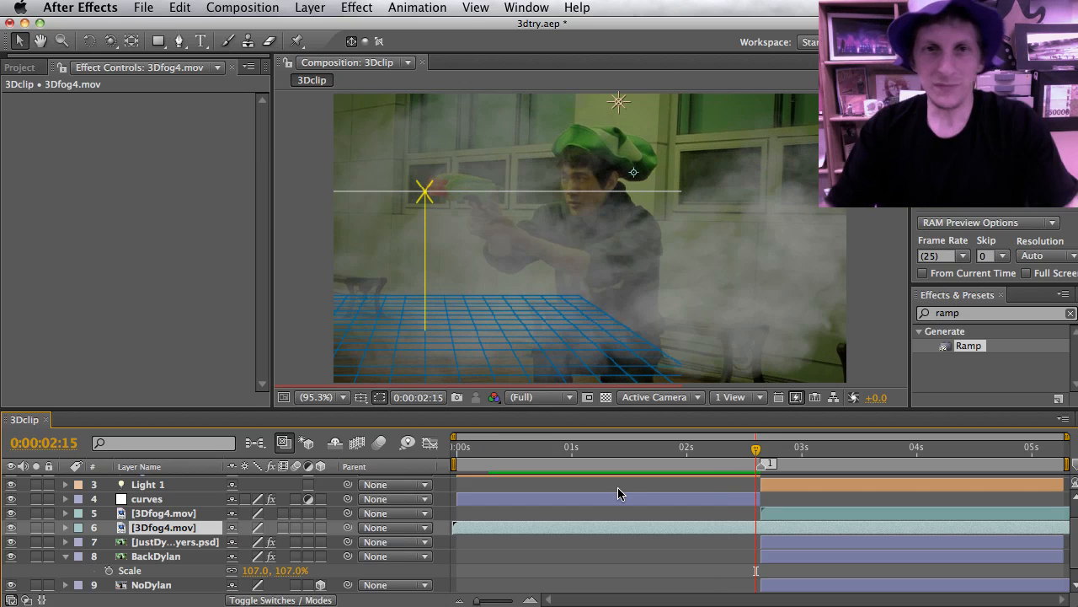
pyautogui.press('space')
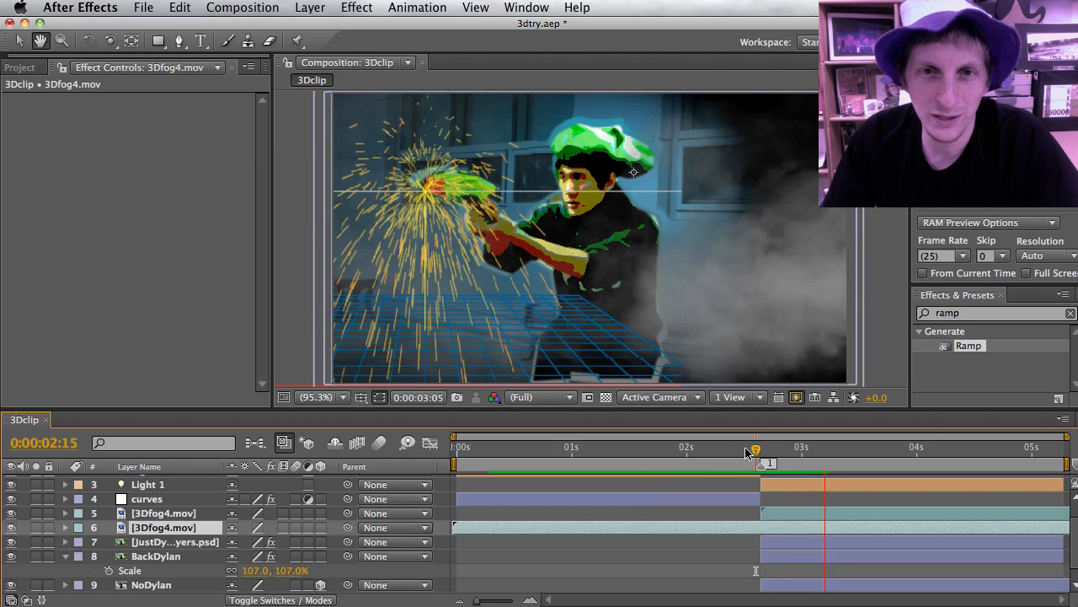
pyautogui.press('space')
pyautogui.moveTo(510, 446); pyautogui.dragTo(447, 448)
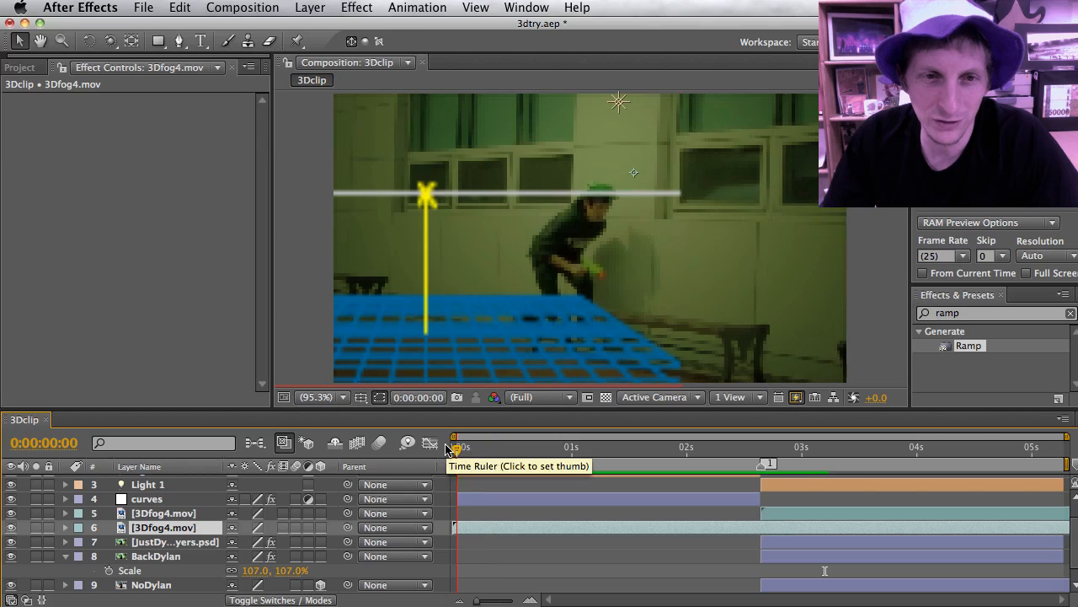